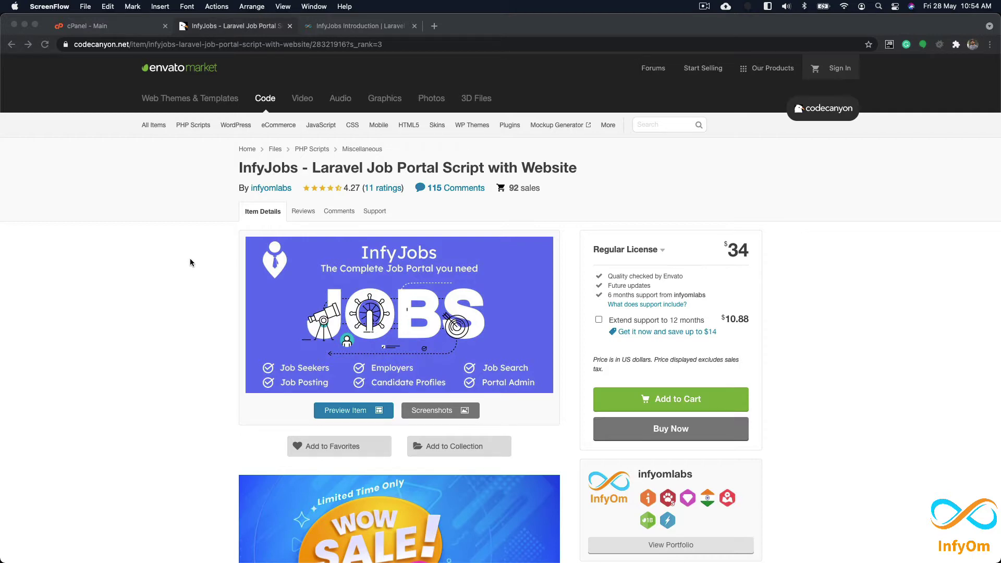
Step: Review the InfyJobs CodeCanyon page ($34 Regular License), then switch to the desktop holding InfyJobs.zip
scroll(191, 266, "down", 8)
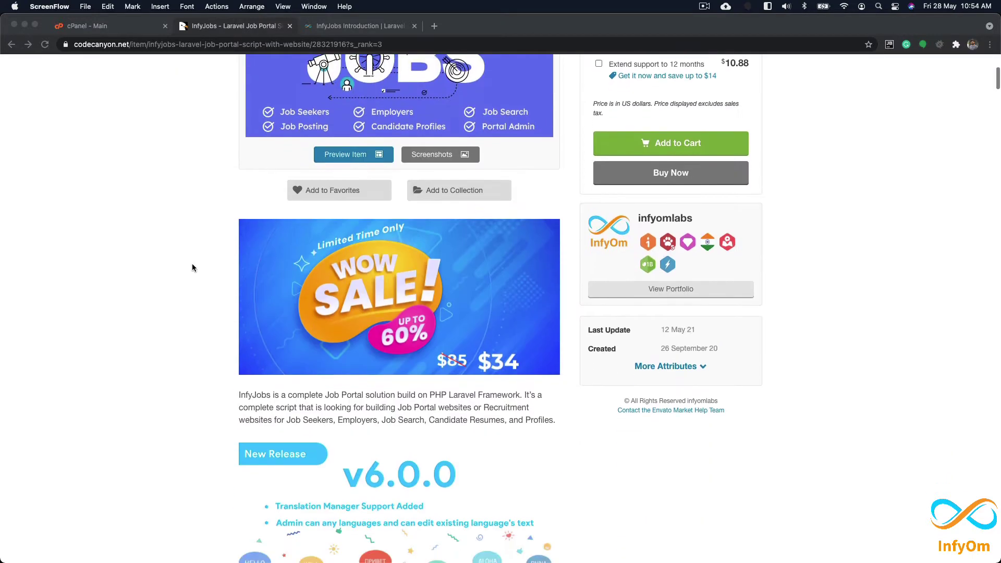
scroll(191, 270, "up", 6)
scroll(191, 271, "up", 3)
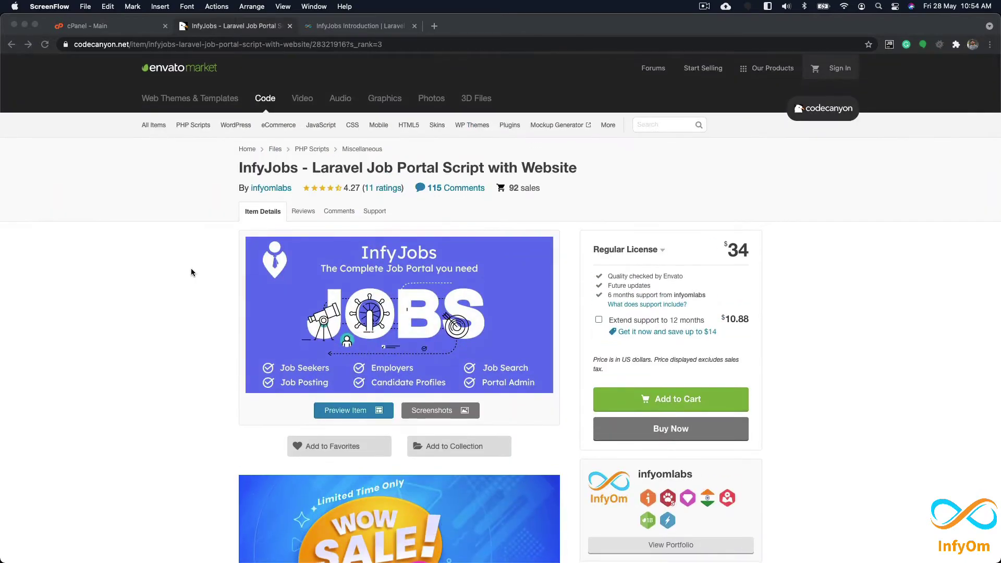
scroll(190, 271, "down", 15)
scroll(191, 271, "down", 15)
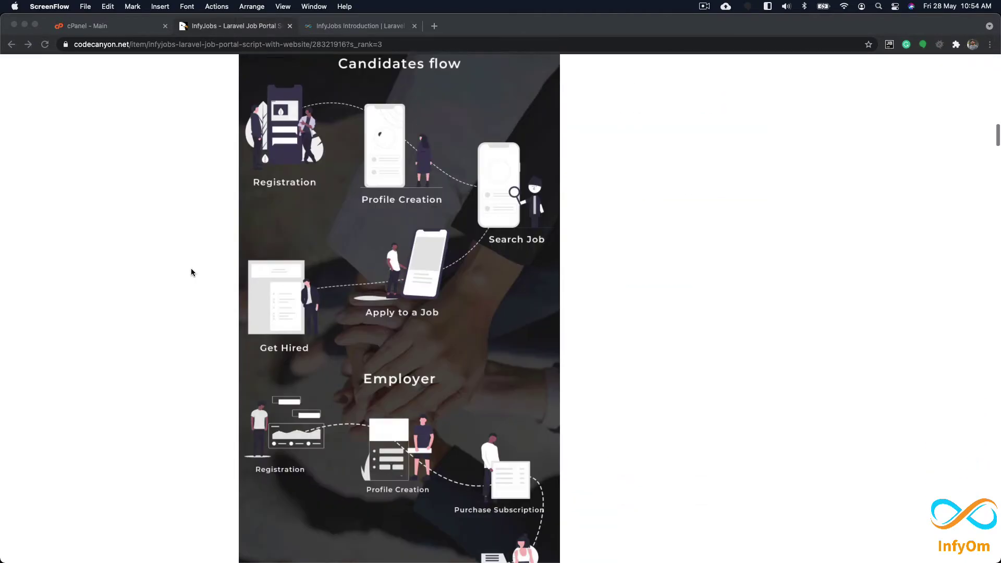
scroll(191, 271, "down", 20)
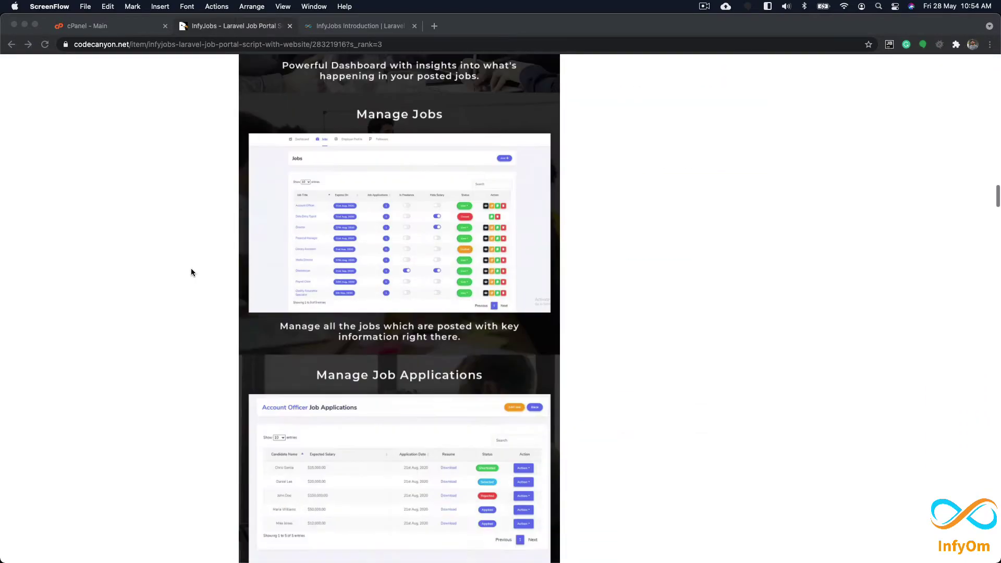
scroll(191, 271, "down", 20)
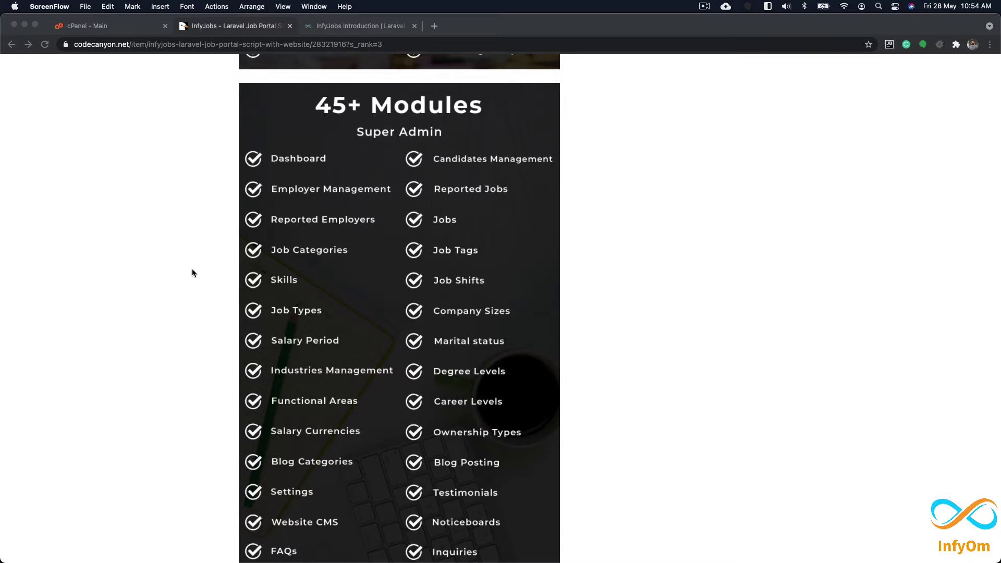
scroll(191, 270, "up", 20)
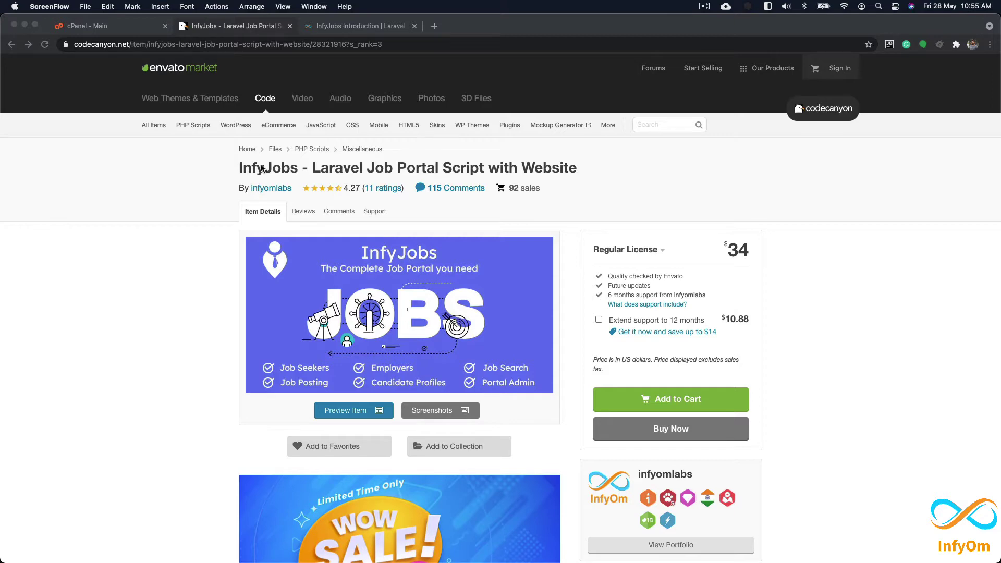
key("ctrl+Right")
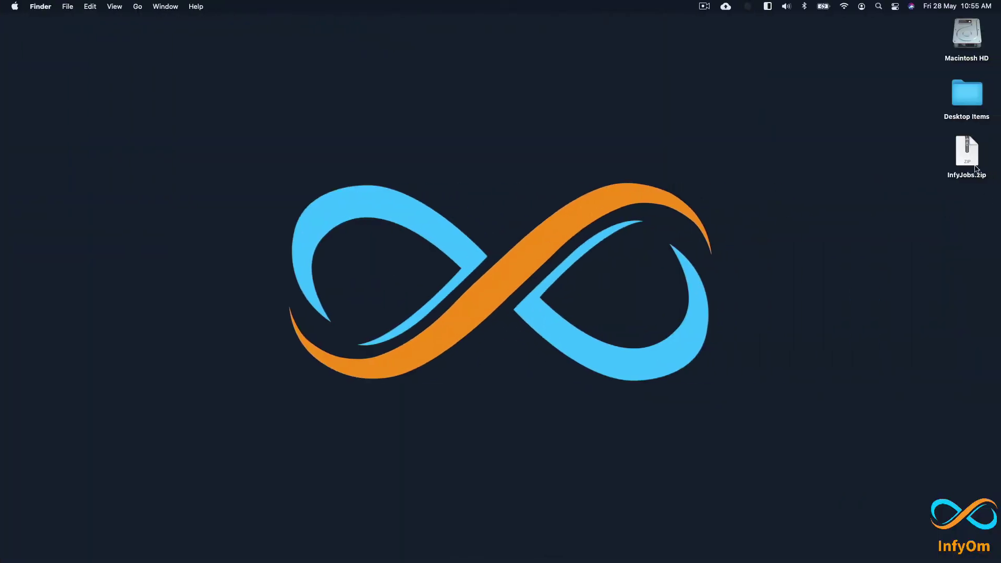
Step: Extract InfyJobs.zip on the desktop and tidy the icons with Clean Up
left_click(970, 152)
left_click_drag(916, 129, 990, 204)
left_click(837, 269)
left_click(964, 153)
double_click(964, 152)
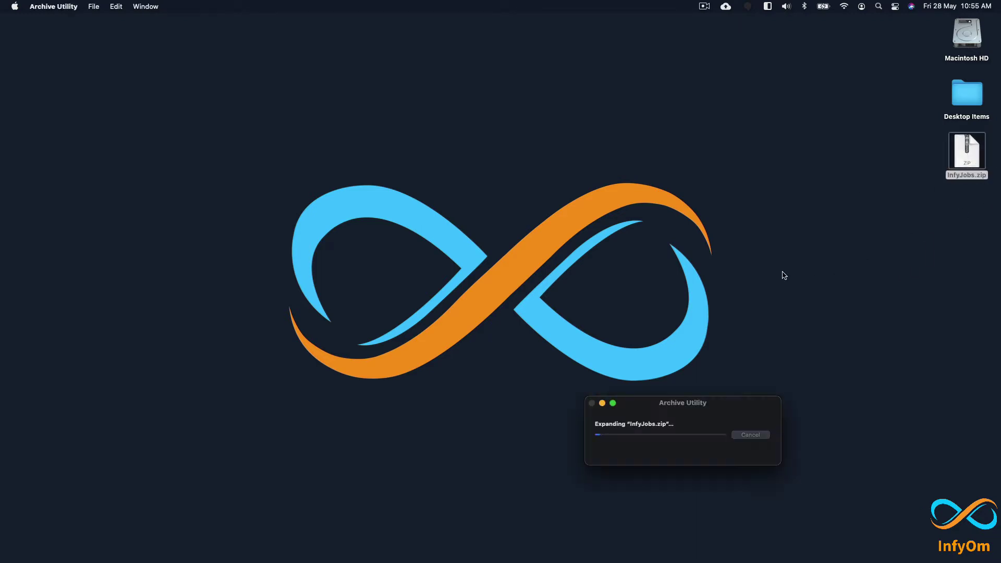
right_click(840, 211)
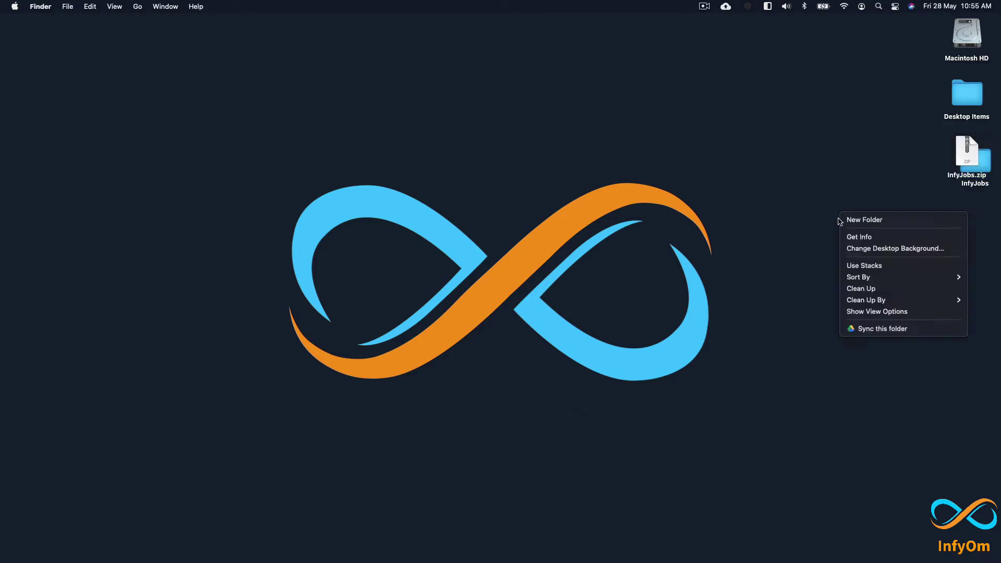
left_click(860, 289)
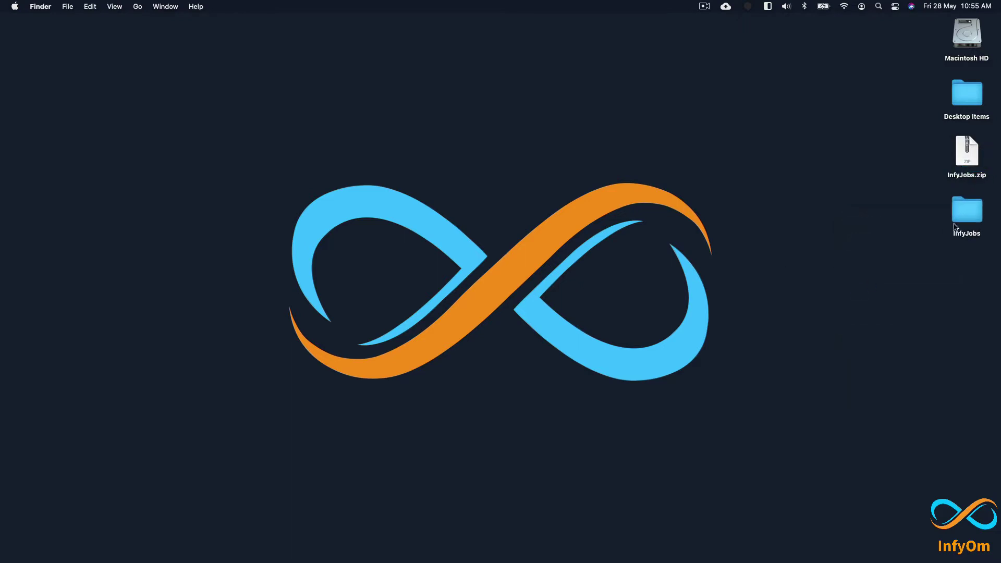
Step: Open the InfyJobs folder's docs/index.html documentation in the browser
double_click(967, 209)
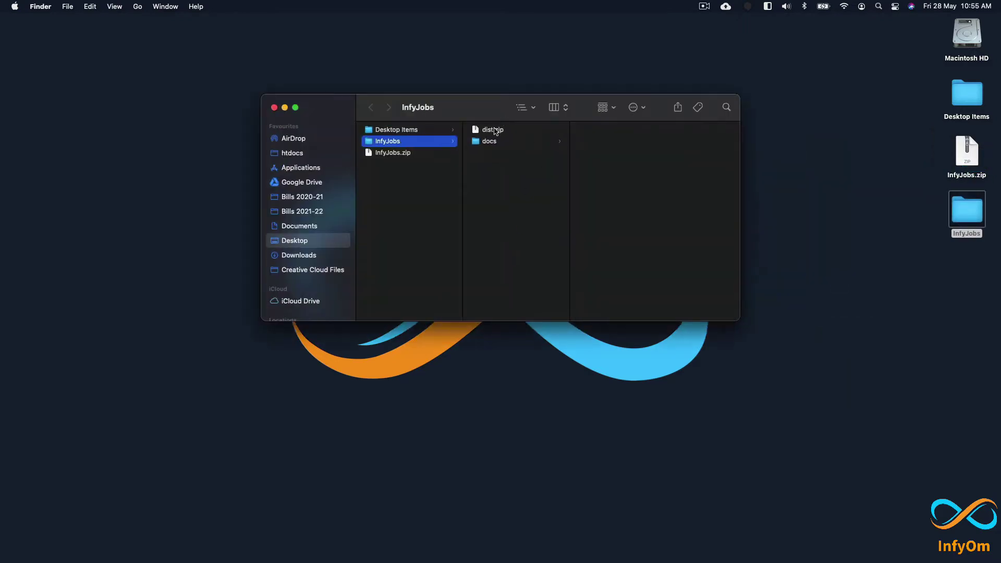
left_click(512, 130)
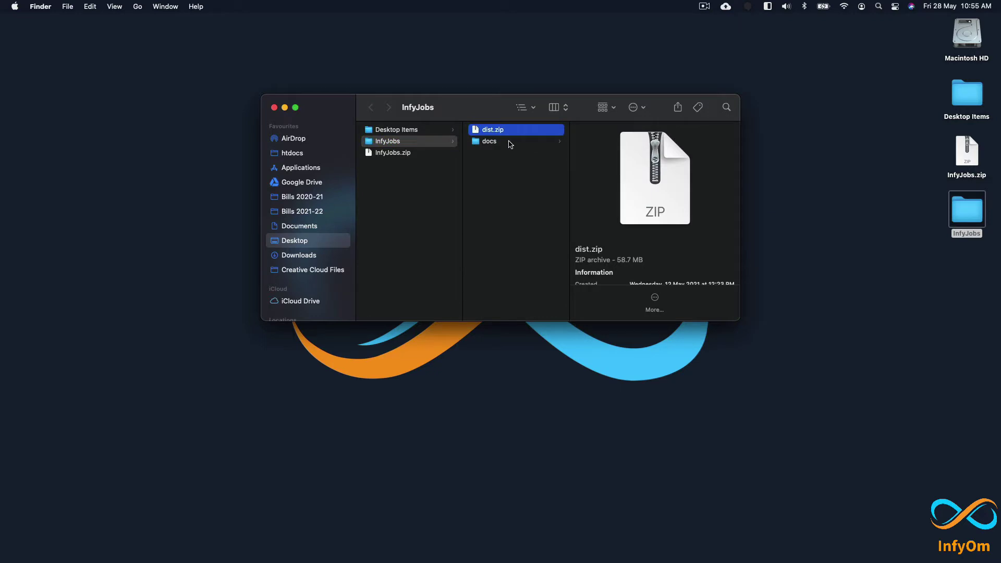
left_click(509, 142)
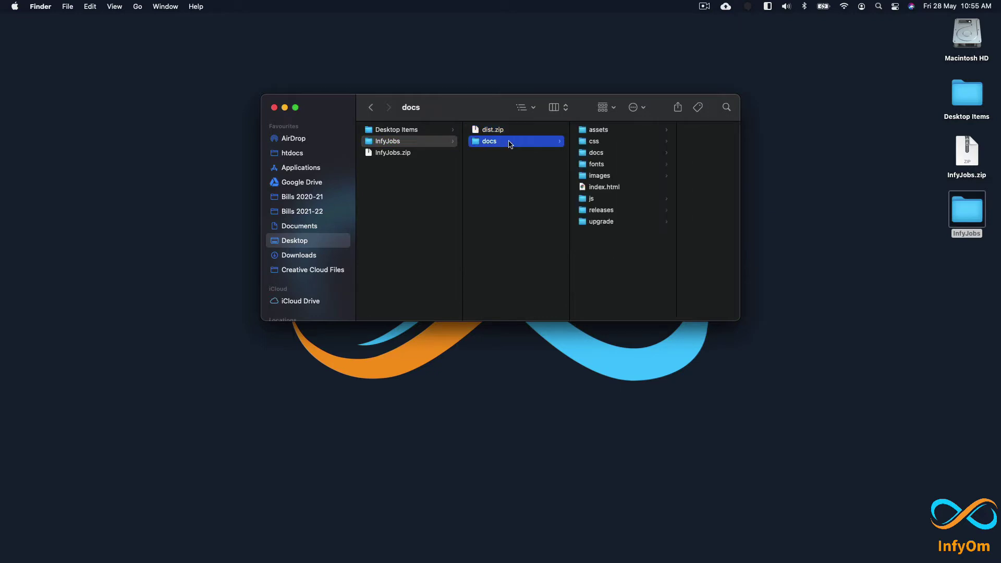
double_click(624, 188)
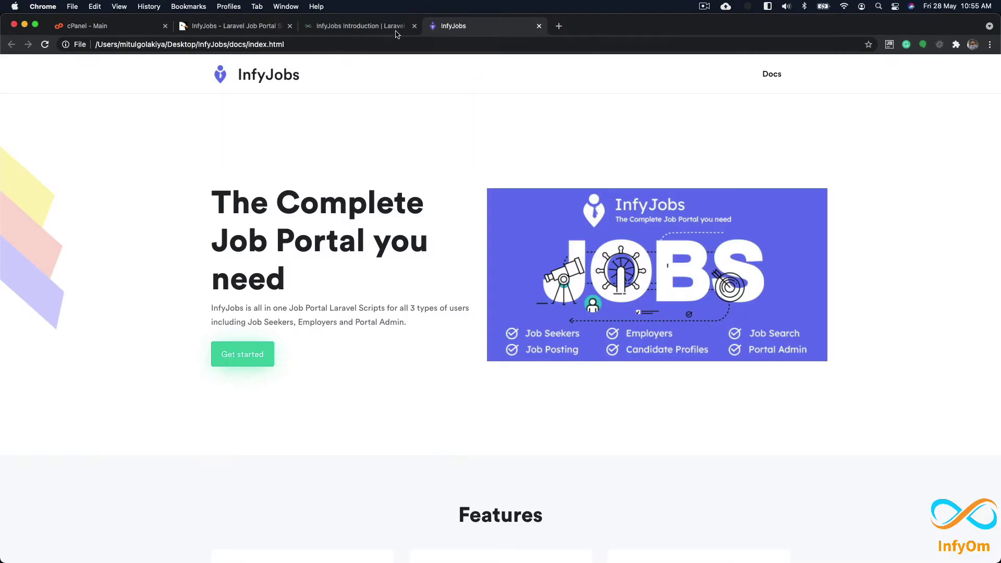
Step: Close the local Guide page and go to the InfyOm products page
left_click(763, 76)
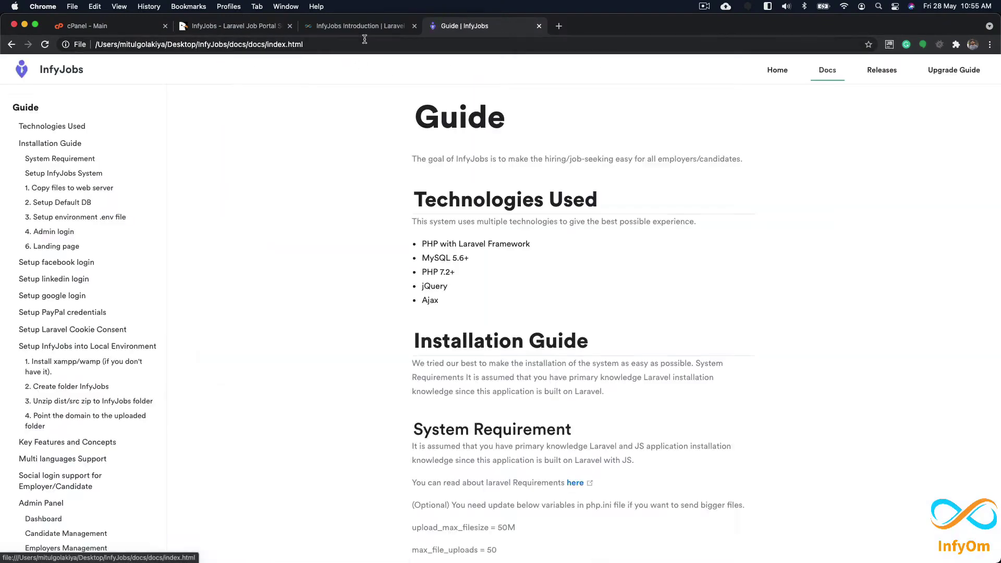
left_click(538, 26)
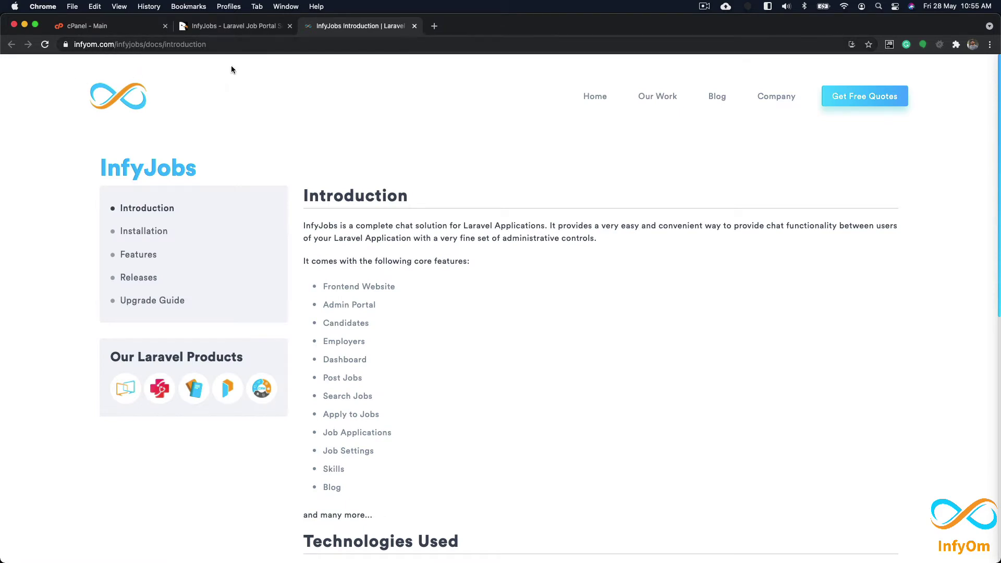
left_click(597, 99)
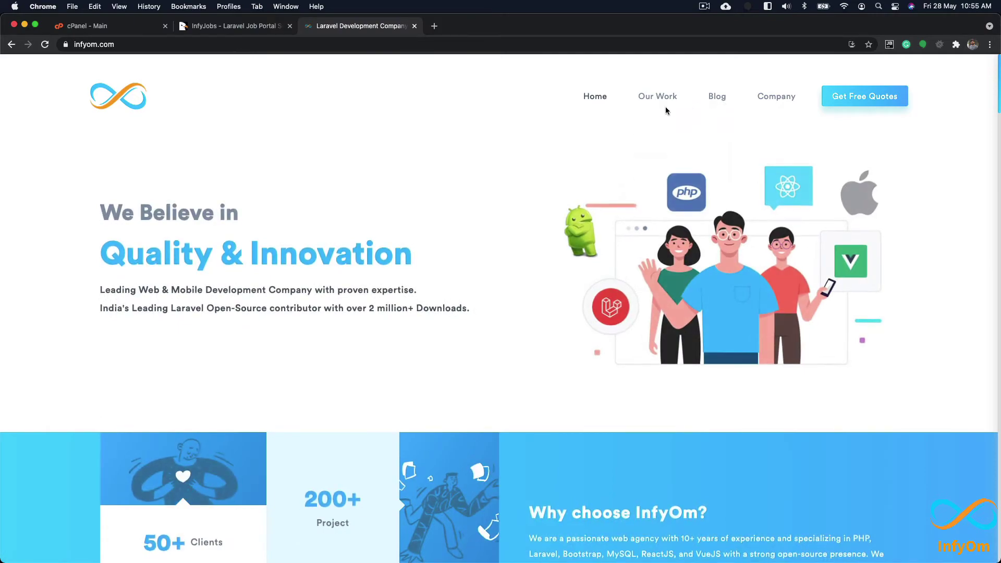
mouse_move(658, 100)
left_click(645, 131)
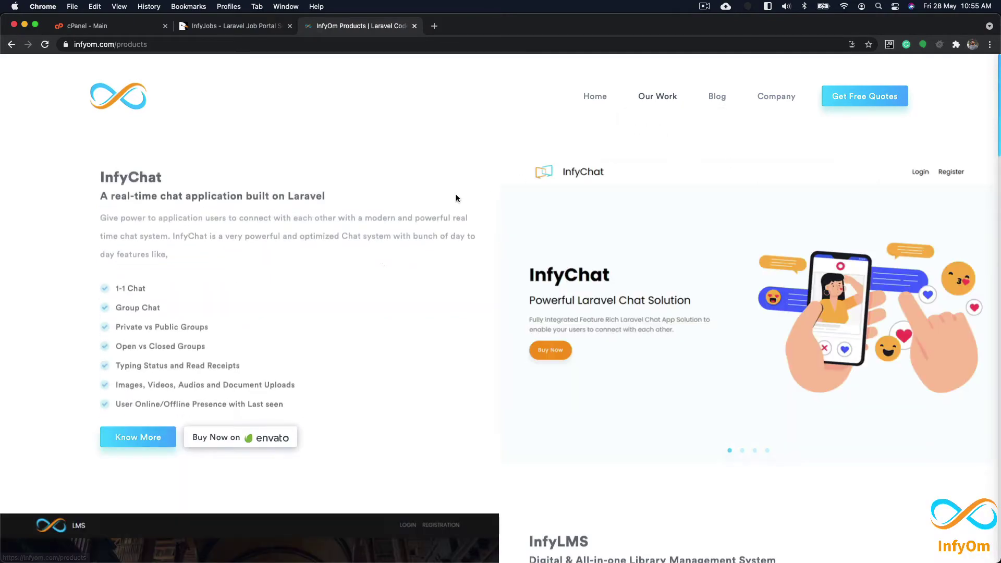
Step: Open InfyJobs' online documentation and advance to its System Requirements page
scroll(519, 296, "down", 1)
scroll(573, 336, "down", 15)
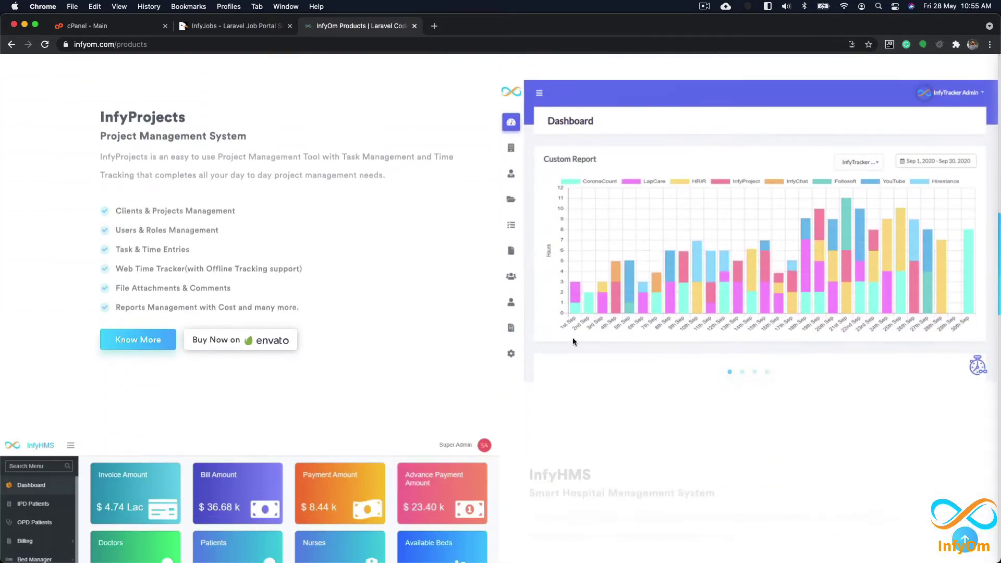
scroll(572, 338, "down", 10)
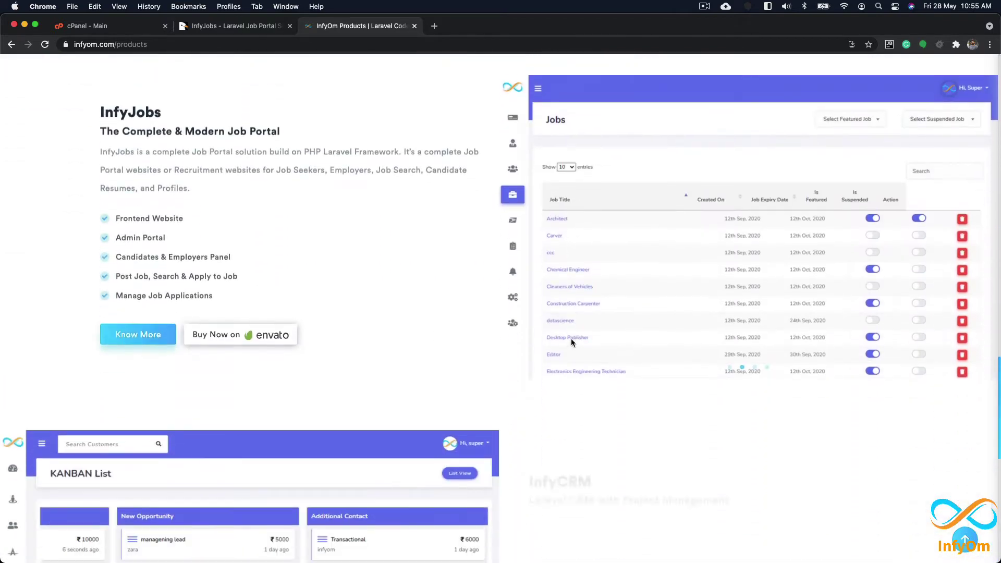
left_click(136, 330)
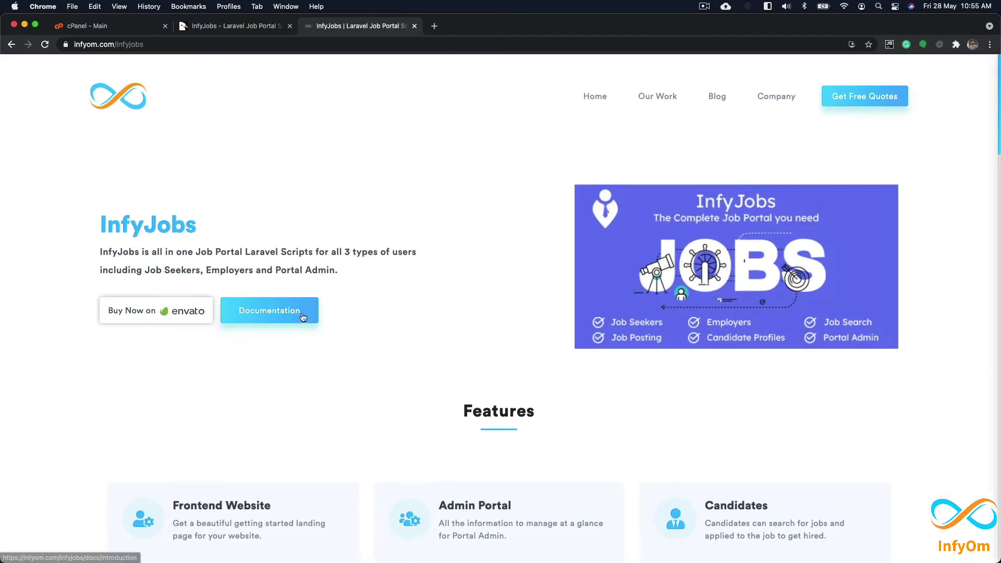
left_click(301, 315)
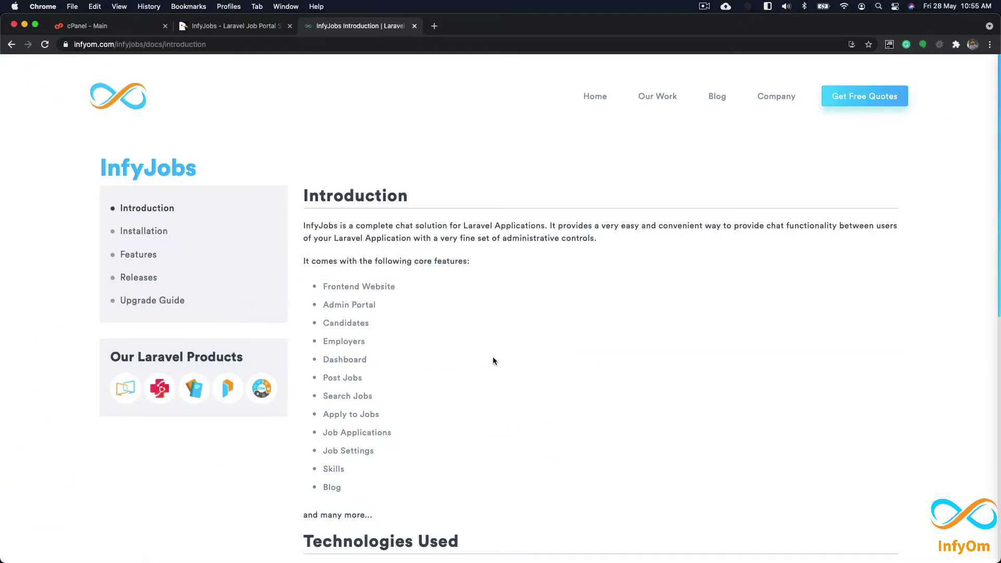
scroll(459, 348, "down", 6)
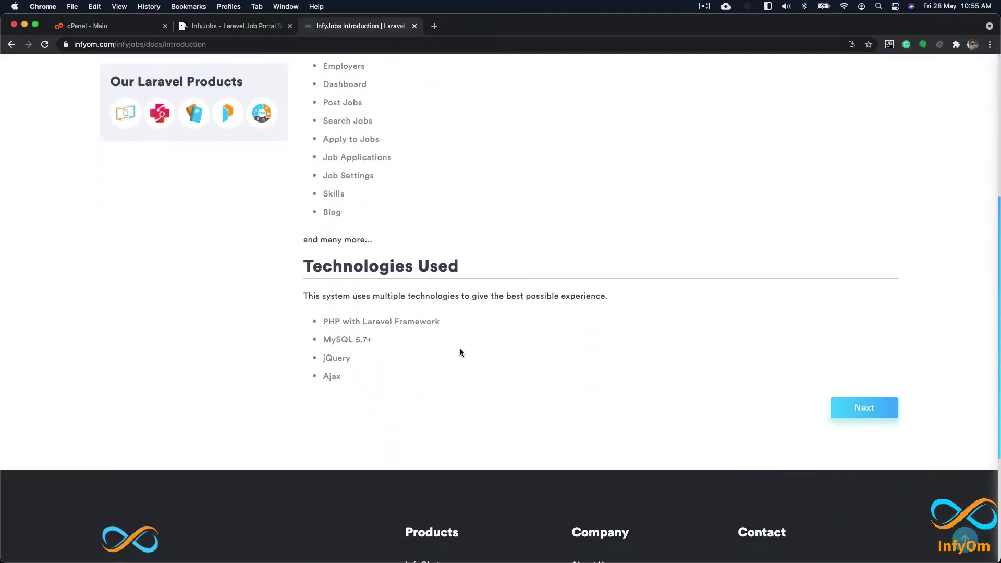
left_click(866, 348)
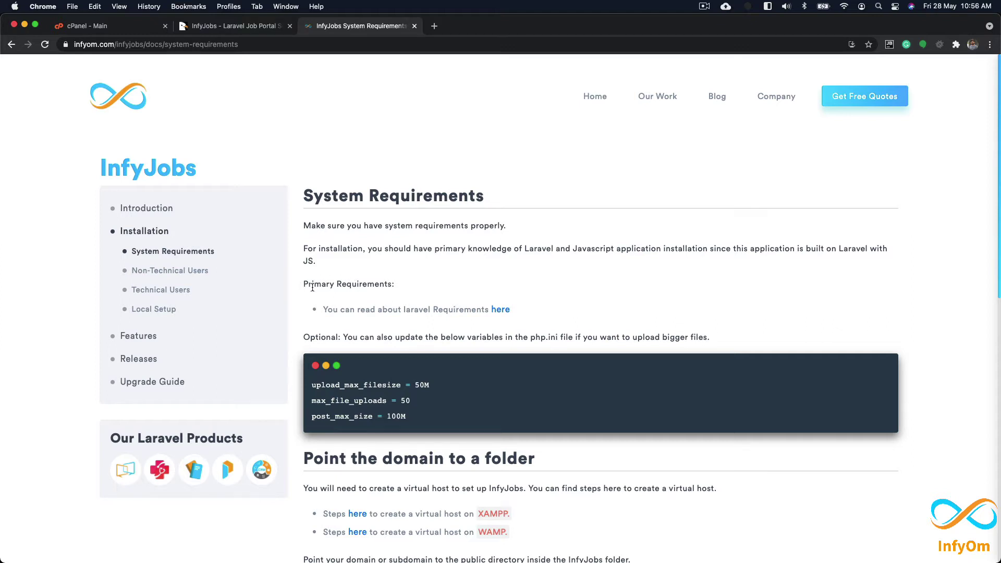
Step: Open Laravel 7.x server requirements in a new tab and review PHP >= 7.2.5 through XML extension
left_click(500, 311, "super")
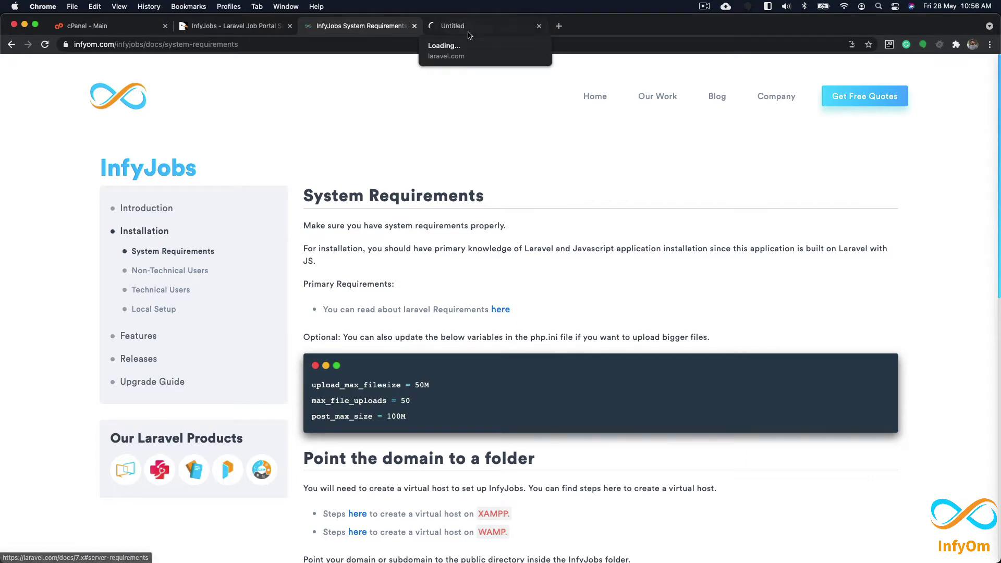
left_click(470, 29)
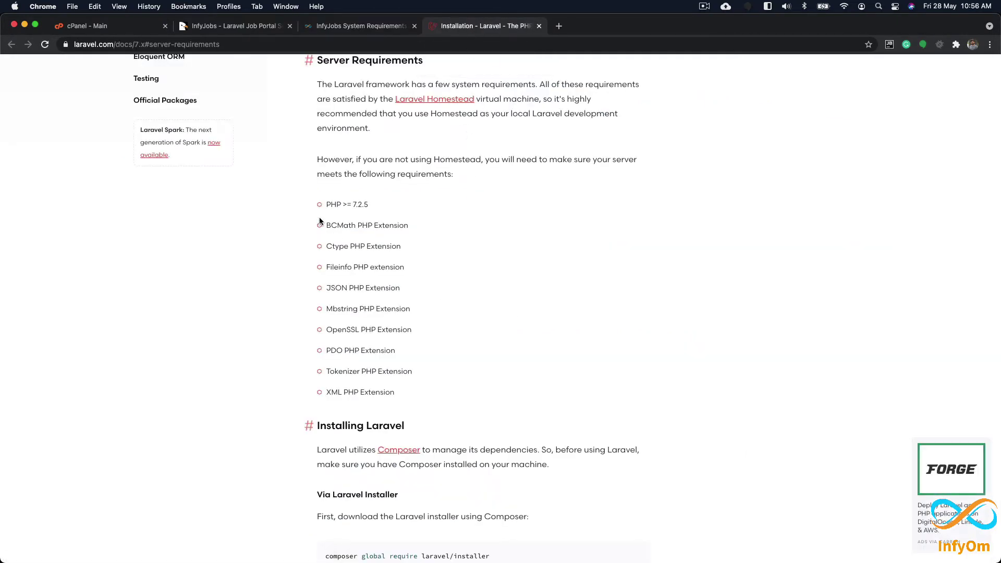
left_click_drag(326, 202, 411, 397)
left_click(410, 394)
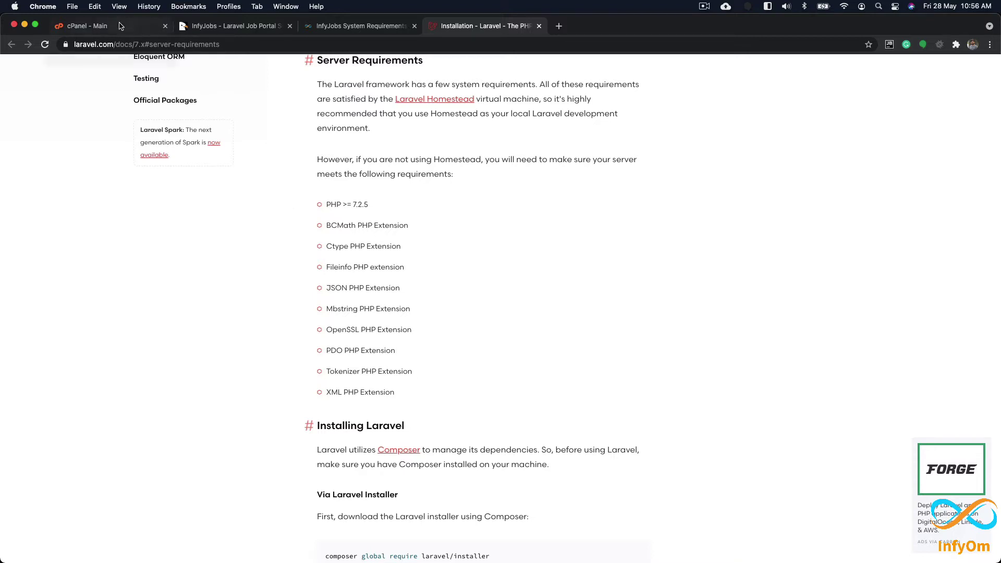
left_click(361, 22)
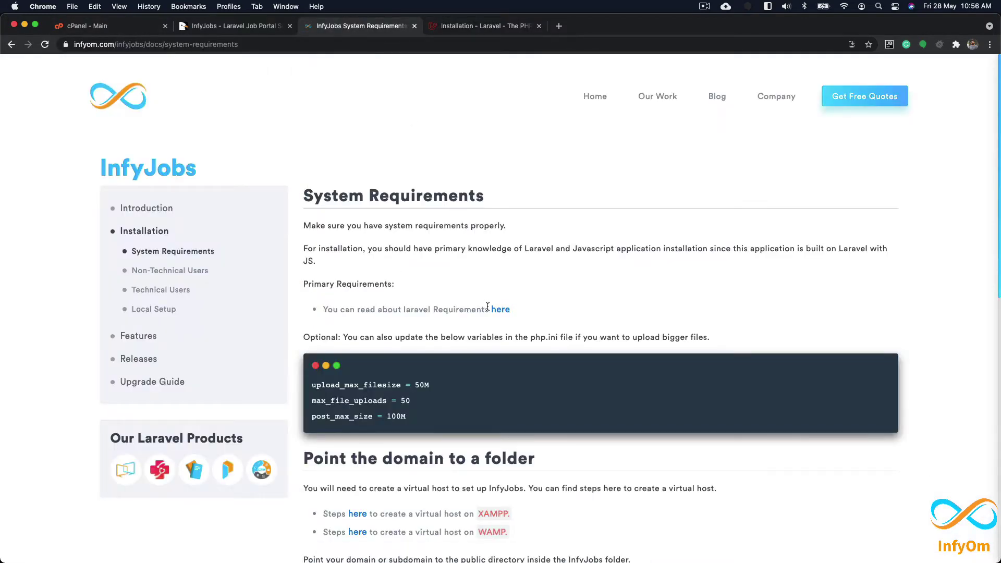
scroll(469, 291, "down", 5)
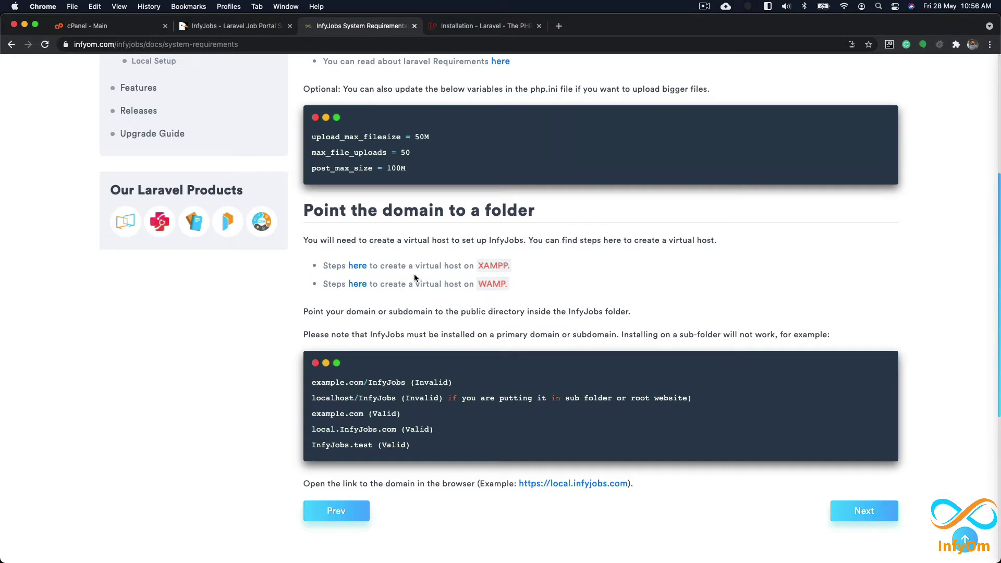
left_click_drag(415, 266, 461, 266)
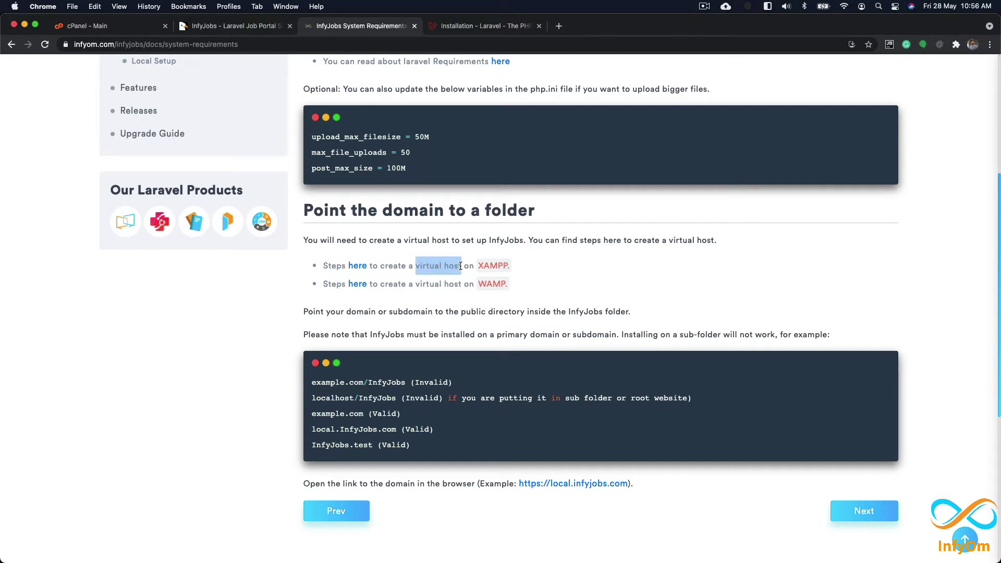
left_click(452, 267)
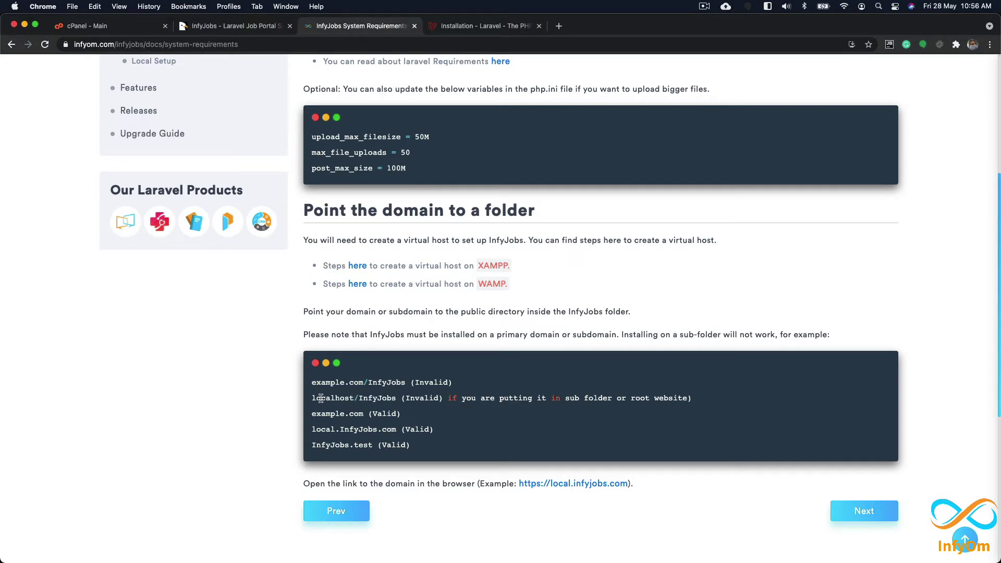
double_click(375, 398)
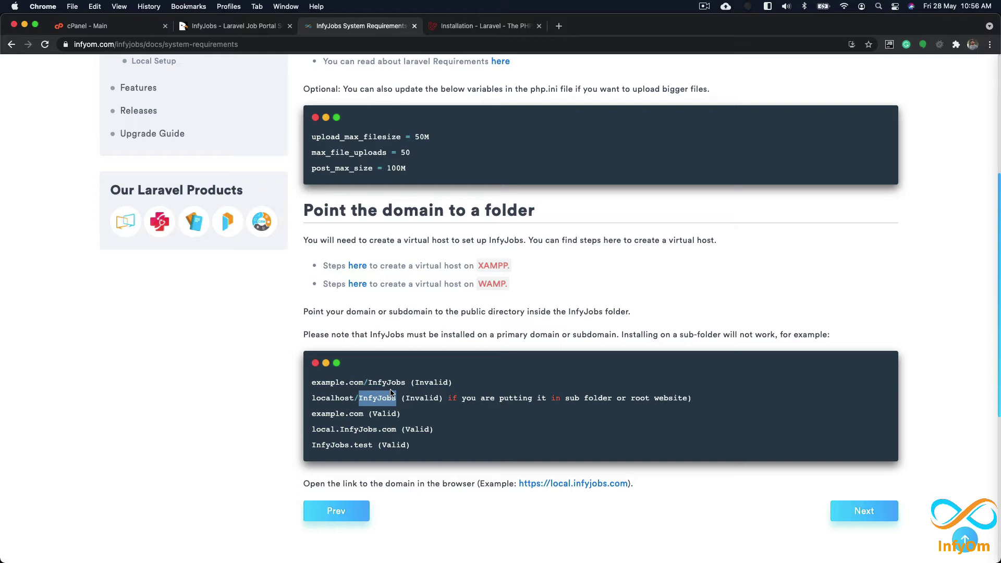
left_click(365, 408)
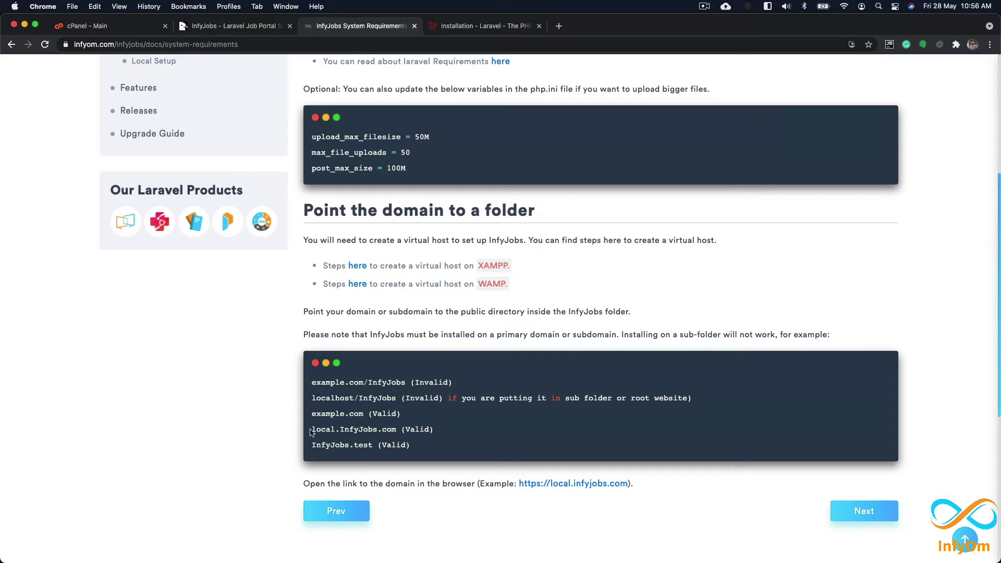
left_click_drag(312, 429, 338, 430)
double_click(358, 429)
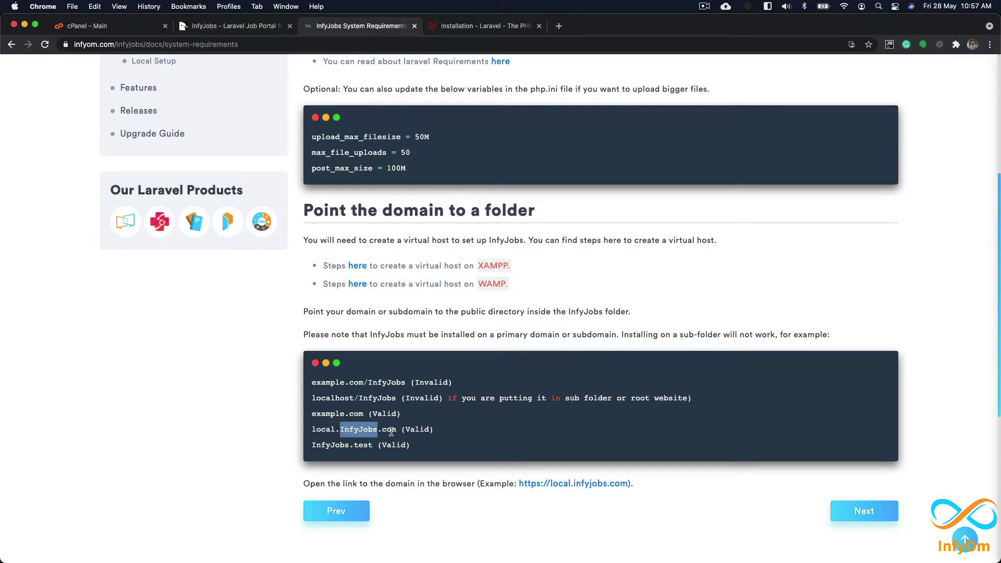
double_click(390, 429)
left_click_drag(311, 413, 364, 420)
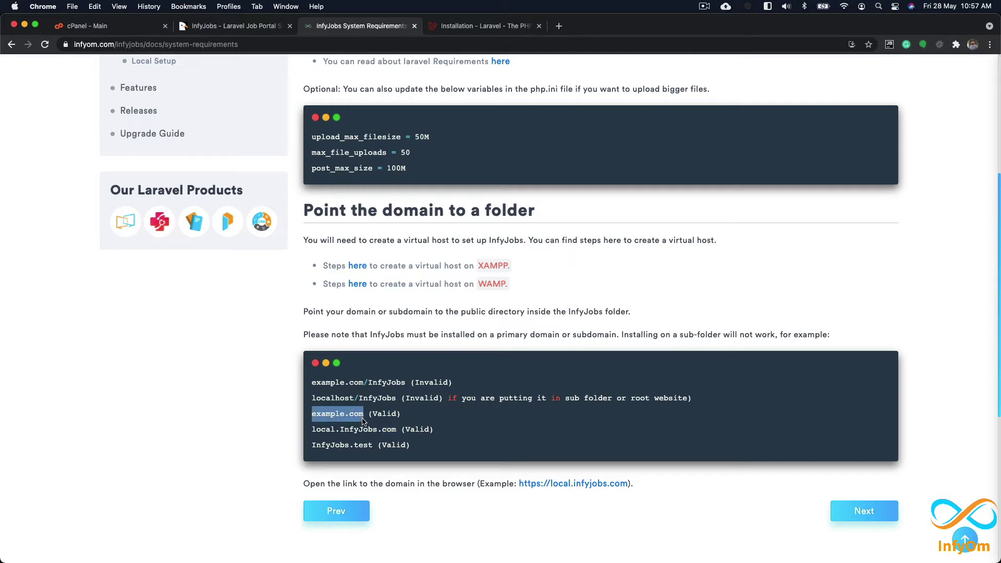
left_click(406, 426)
double_click(373, 397)
left_click(388, 384)
double_click(388, 384)
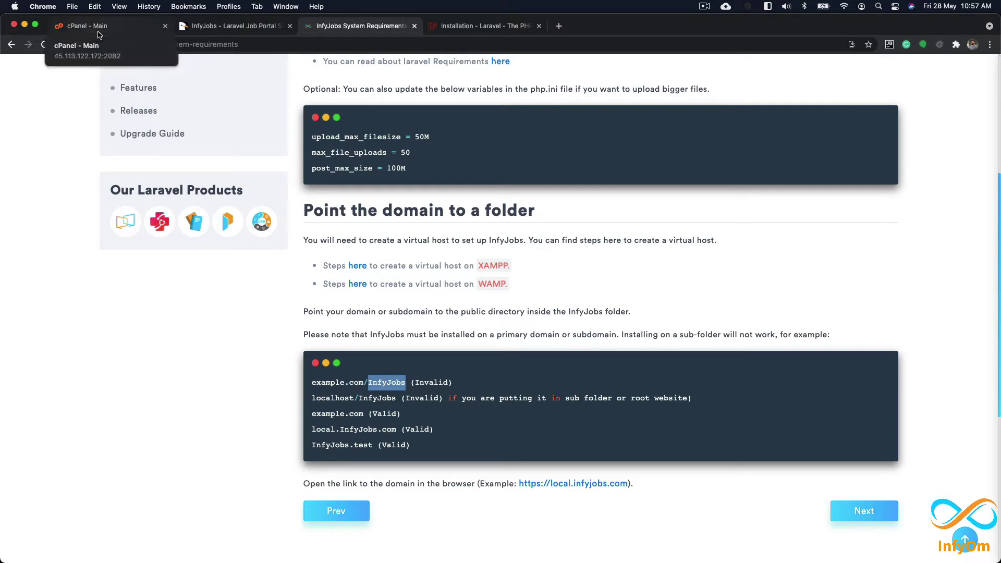
key("super+Tab")
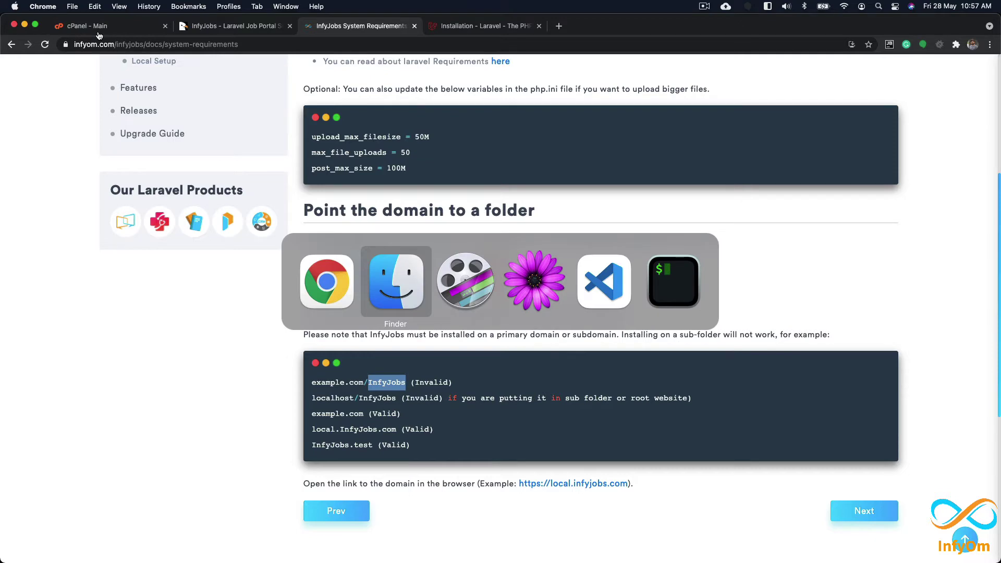
key("super+Tab")
key("super+Tab")
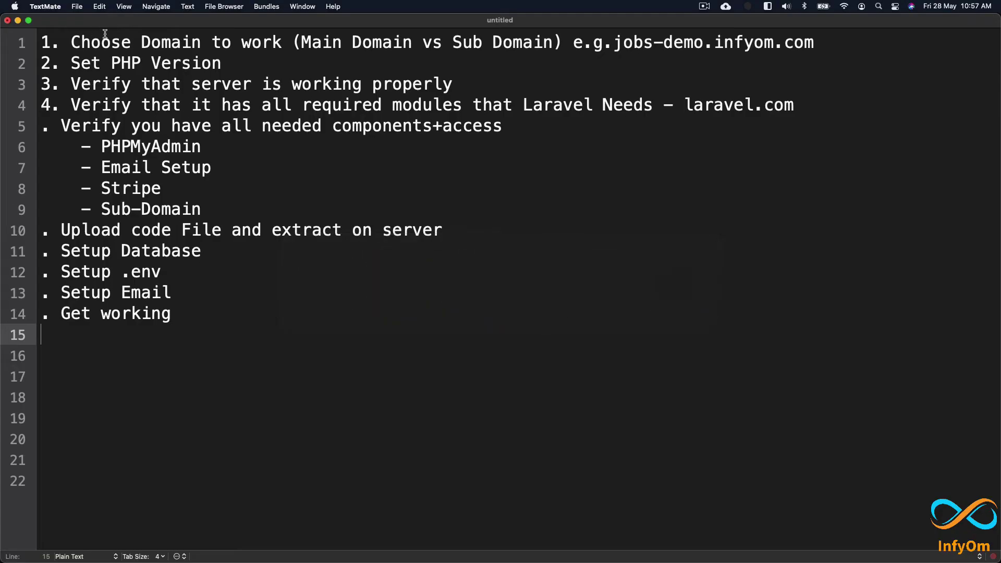
left_click_drag(42, 40, 206, 333)
left_click(205, 333)
left_click_drag(71, 43, 285, 44)
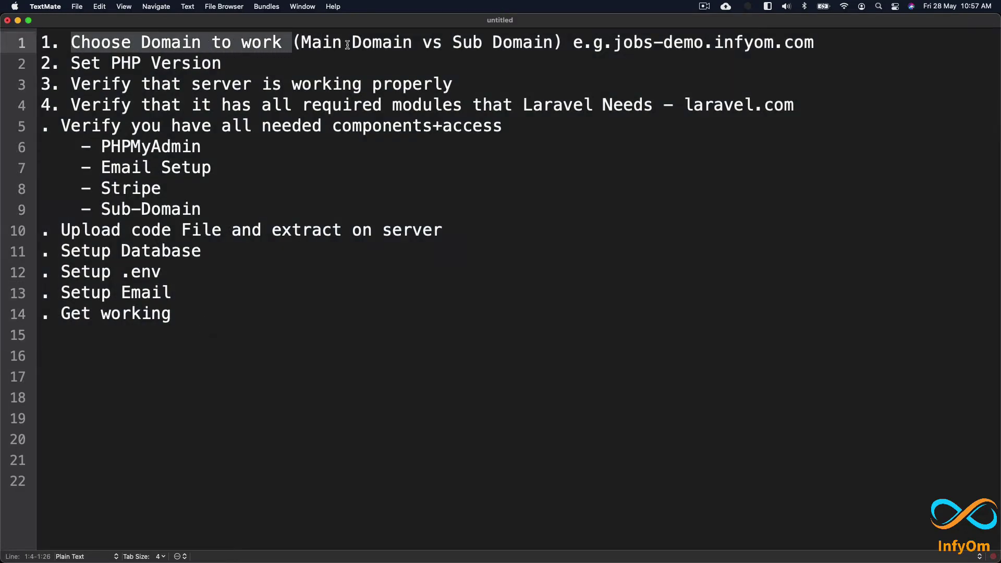
left_click(347, 44)
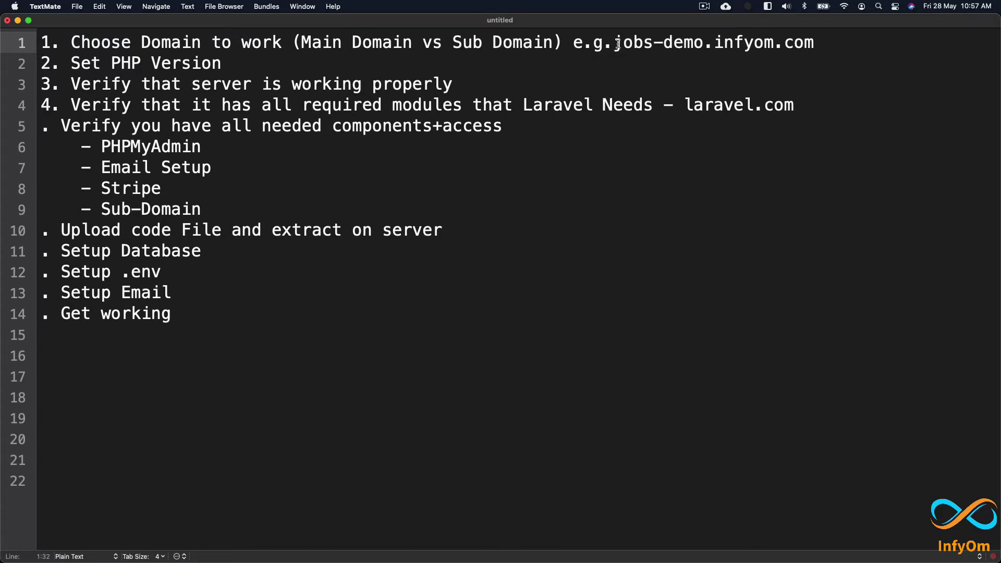
left_click_drag(614, 44, 817, 44)
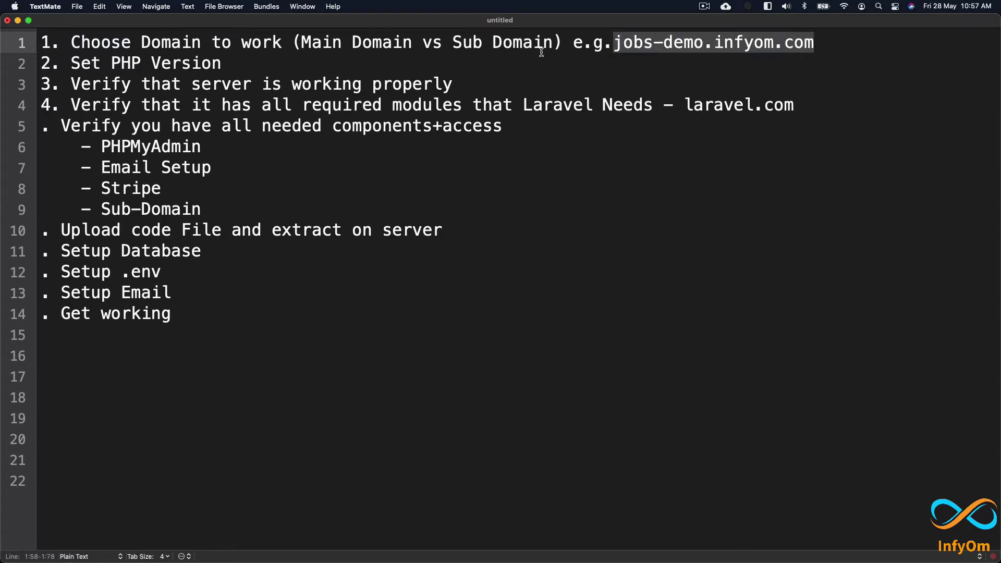
left_click(632, 57)
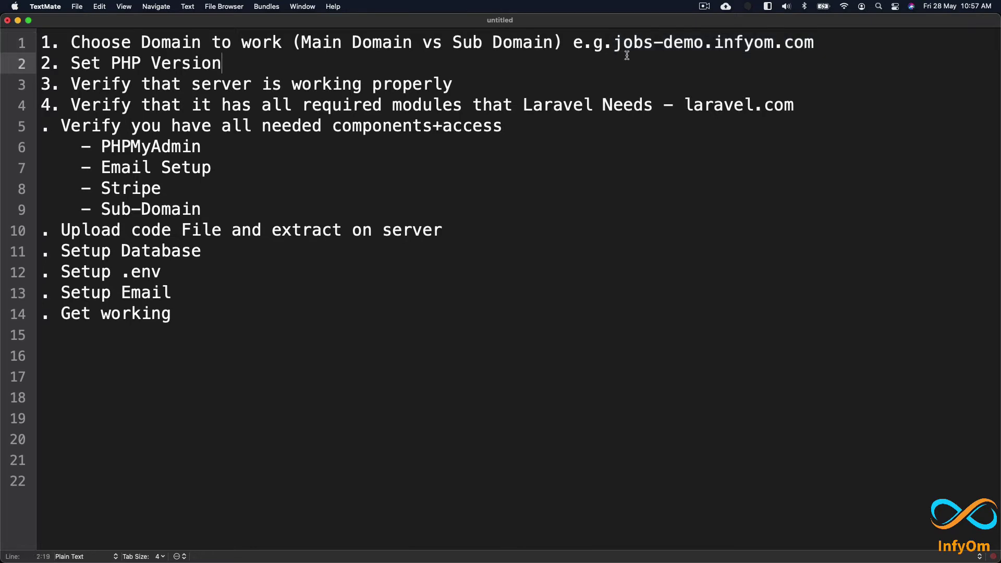
left_click_drag(613, 44, 819, 52)
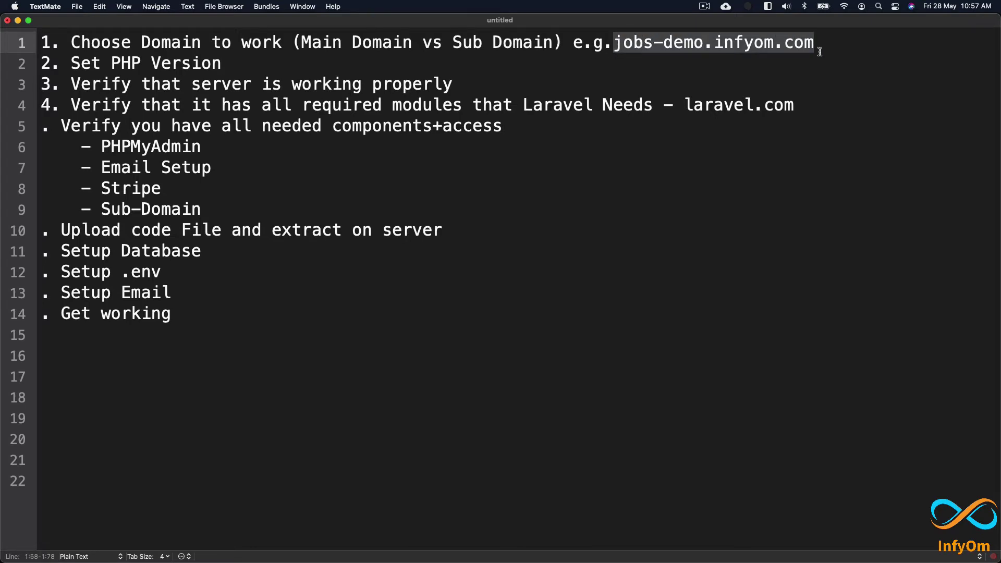
left_click(790, 59)
left_click_drag(714, 42, 820, 40)
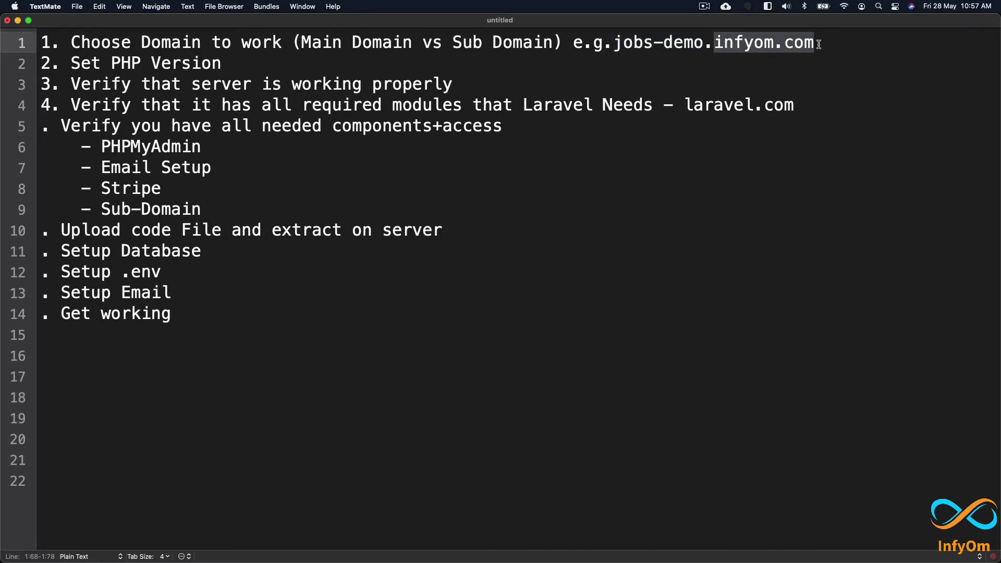
left_click(819, 42)
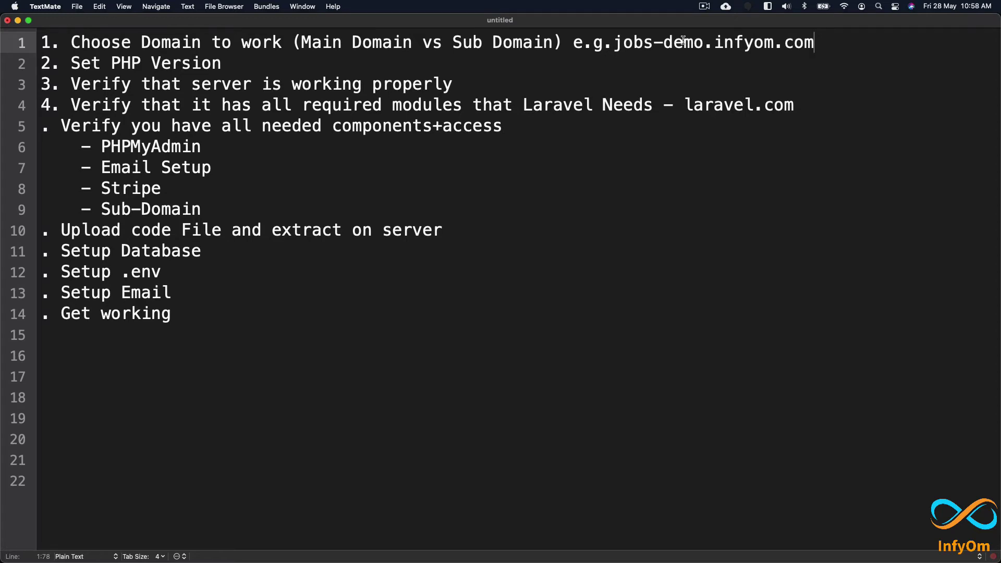
key("super+Tab")
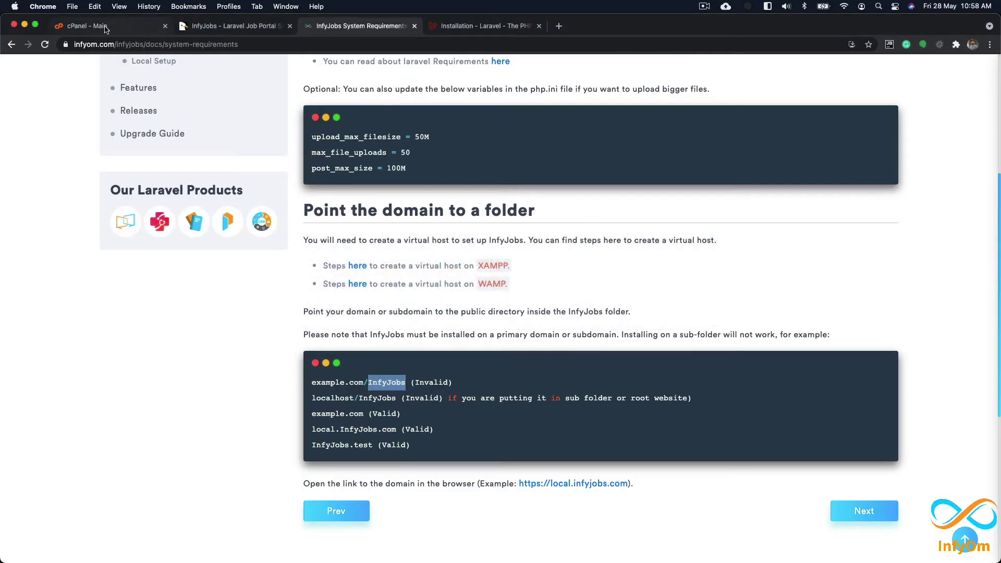
Step: Go from the cPanel home page to the Subdomains manager
left_click(107, 27)
scroll(487, 226, "down", 5)
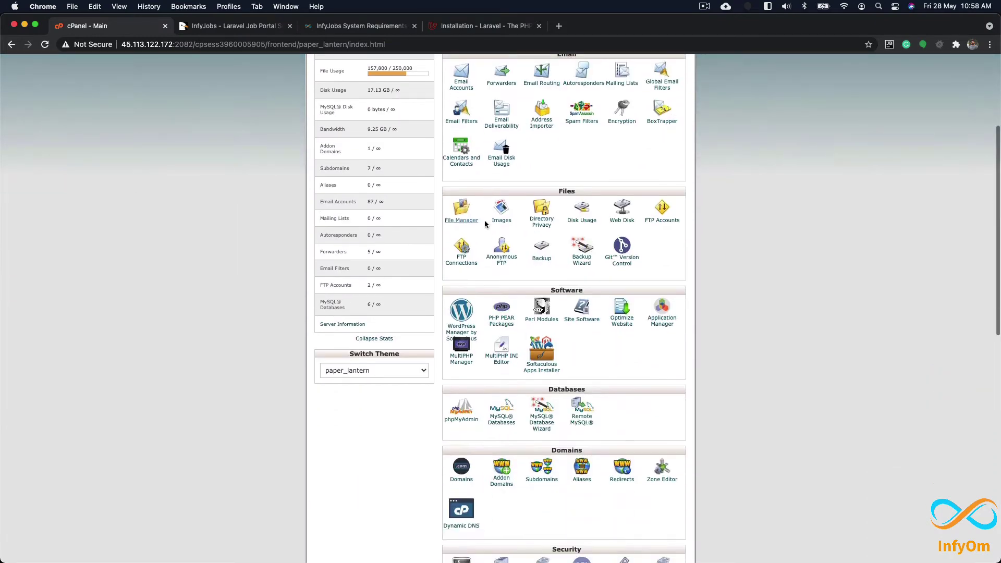
scroll(515, 262, "down", 2)
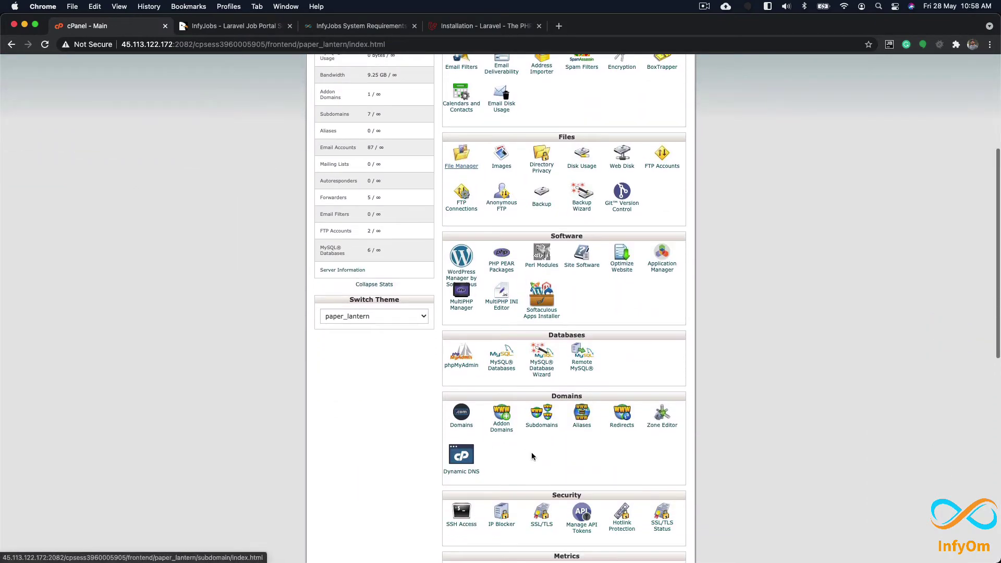
left_click(543, 427)
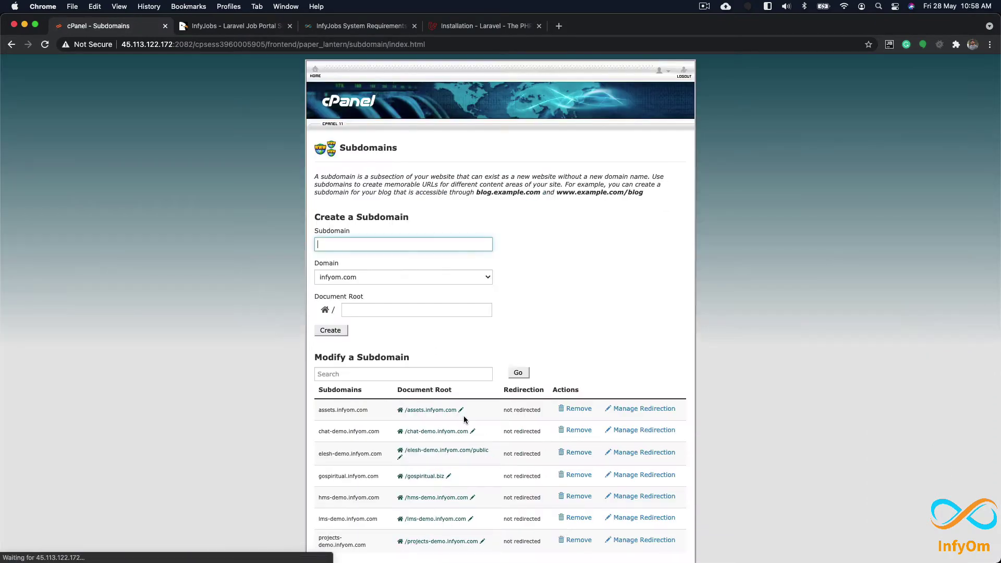
Step: Create subdomain jobs-demo under infyom.com and return to the subdomain list
left_click(384, 245)
type("jo")
left_click(384, 277)
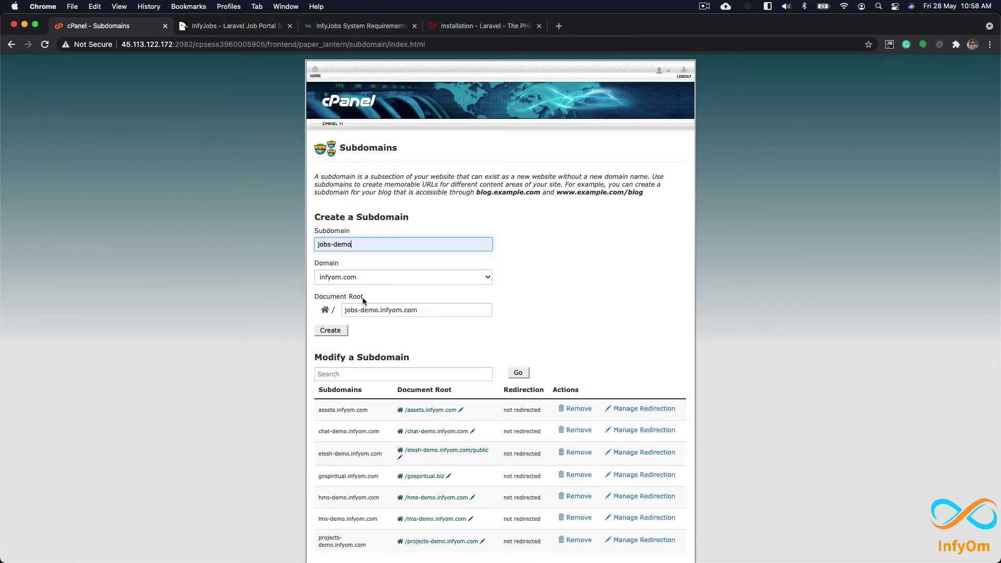
left_click(265, 286)
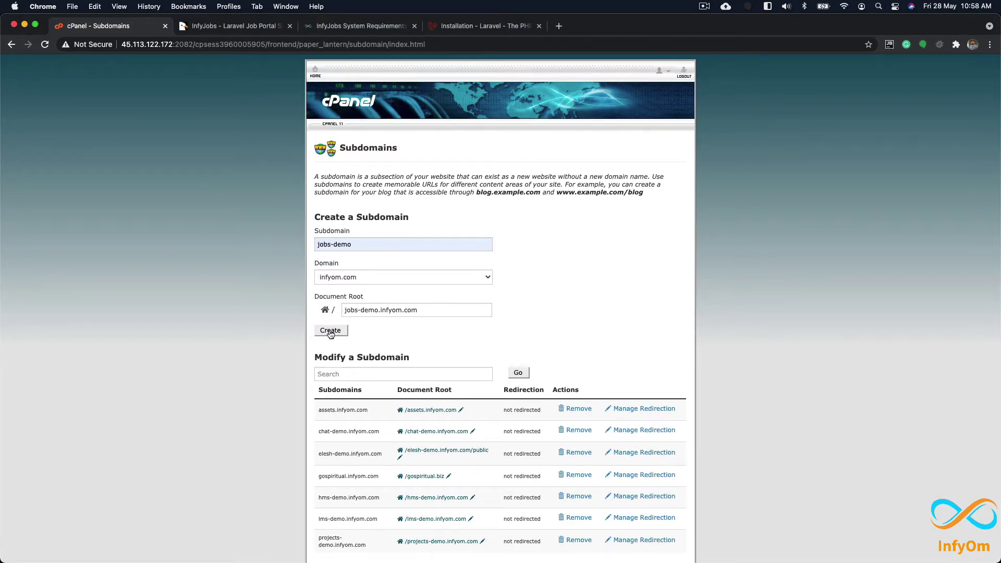
scroll(330, 331, "down", 1)
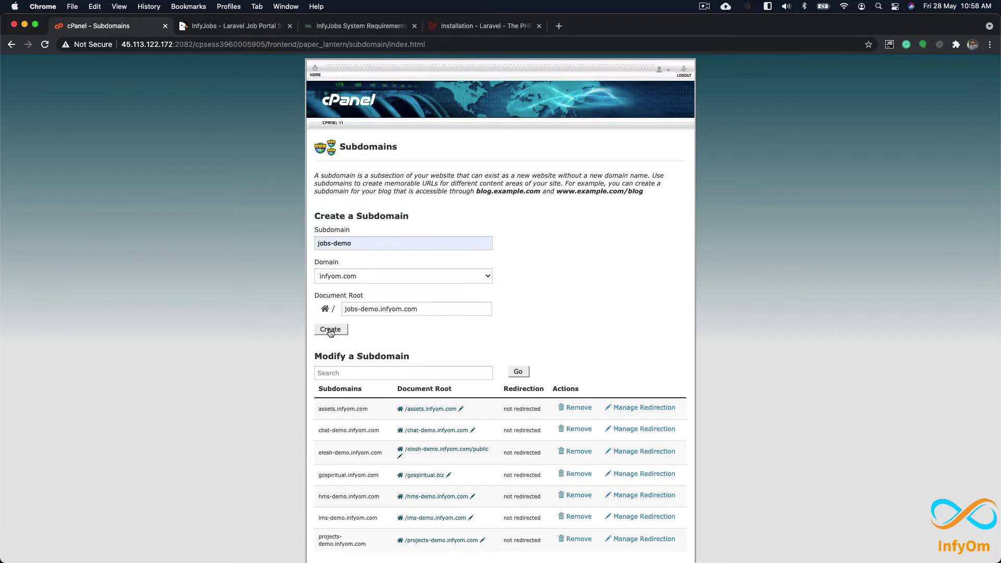
left_click(330, 331)
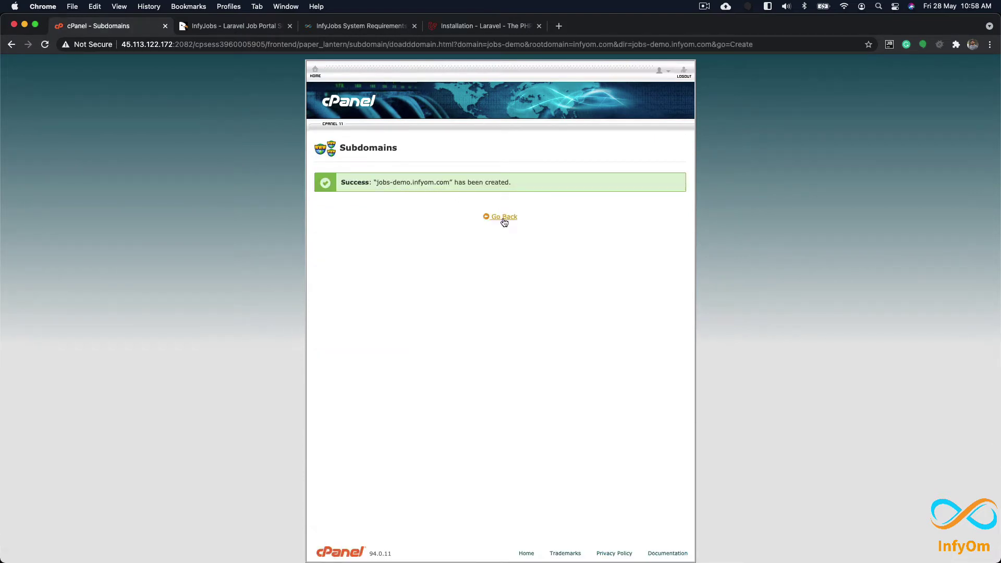
left_click(503, 217)
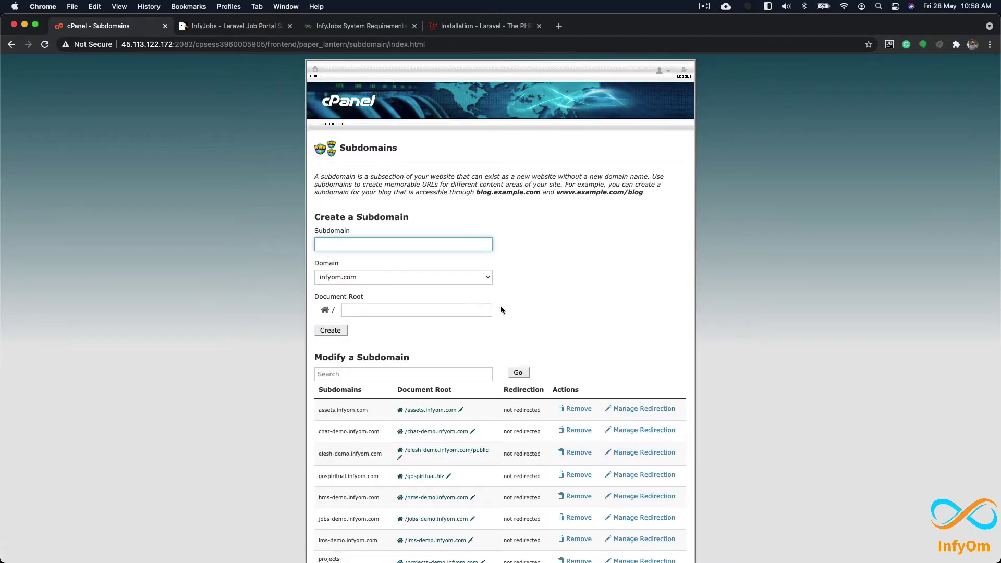
scroll(499, 306, "down", 3)
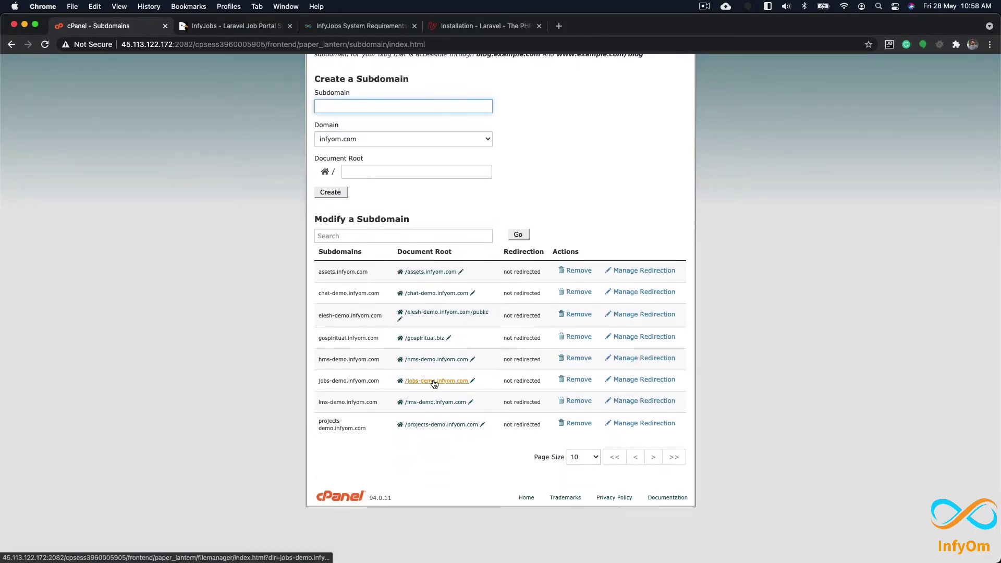
Step: Open the /jobs-demo.infyom.com folder in File Manager, then return to the Subdomains tab
left_click(436, 381)
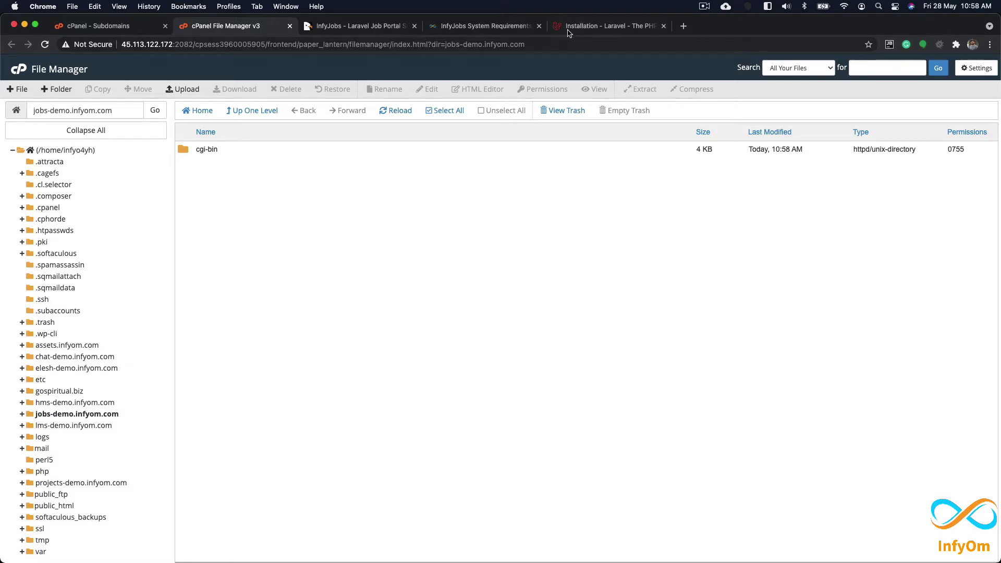
left_click(132, 30)
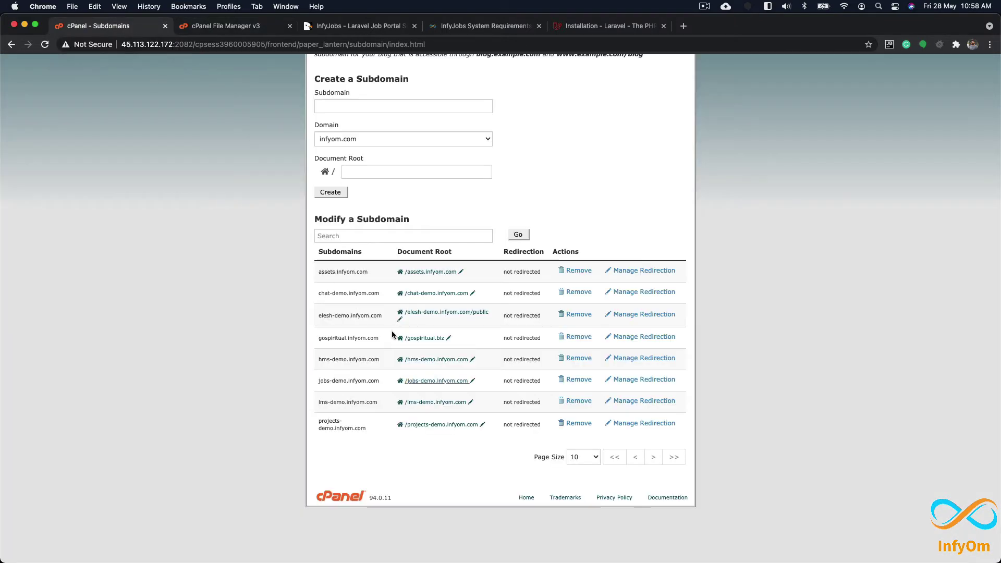
Step: Check on the Laravel requirements page that PHP 7.2.5 is the minimum version
left_click(609, 25)
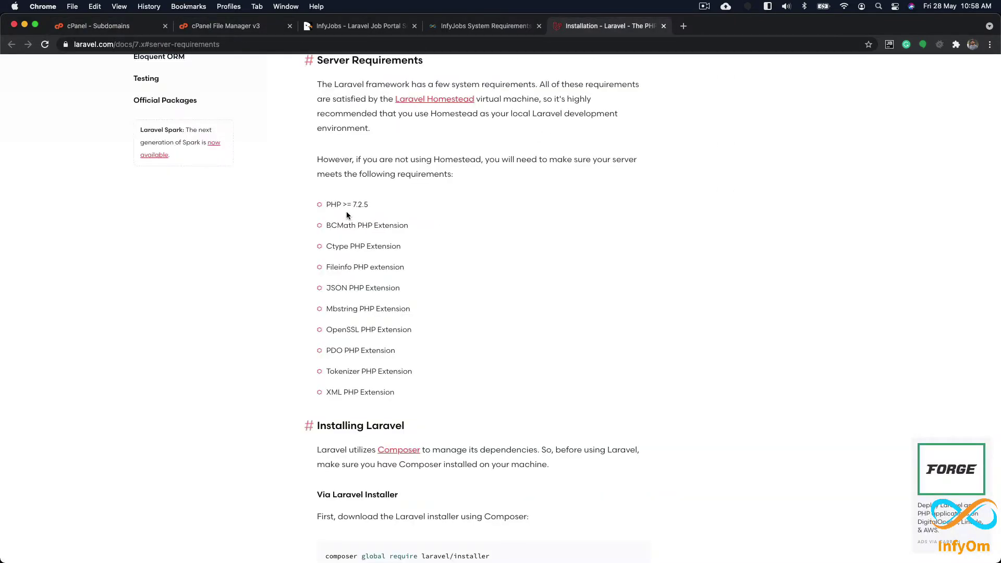
left_click_drag(351, 204, 370, 206)
left_click(354, 205)
Step: Return to the cPanel home page and open the MultiPHP Manager
left_click(115, 24)
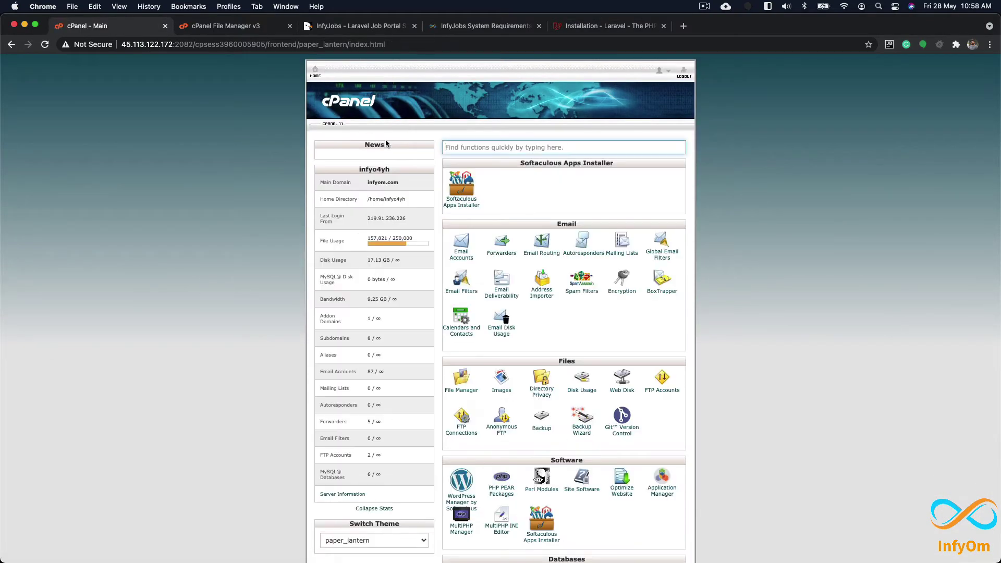
scroll(558, 325, "down", 10)
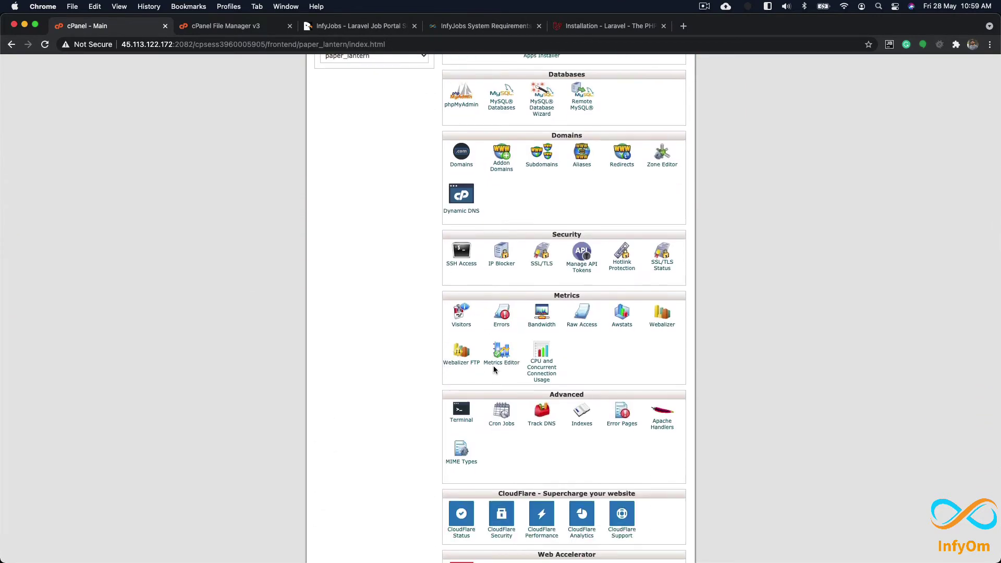
scroll(493, 365, "down", 5)
scroll(499, 298, "up", 5)
scroll(500, 299, "up", 3)
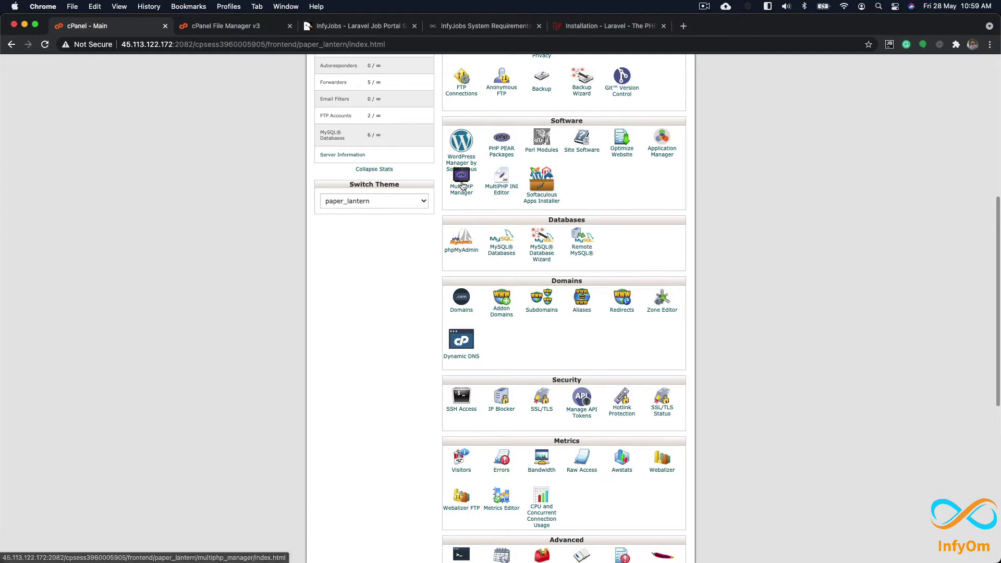
left_click(441, 252)
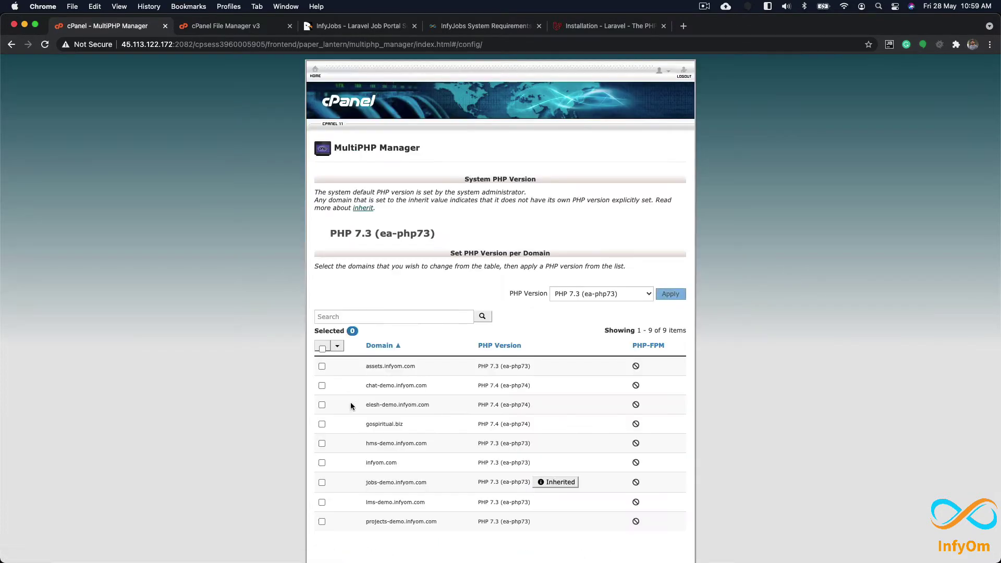
scroll(359, 354, "down", 2)
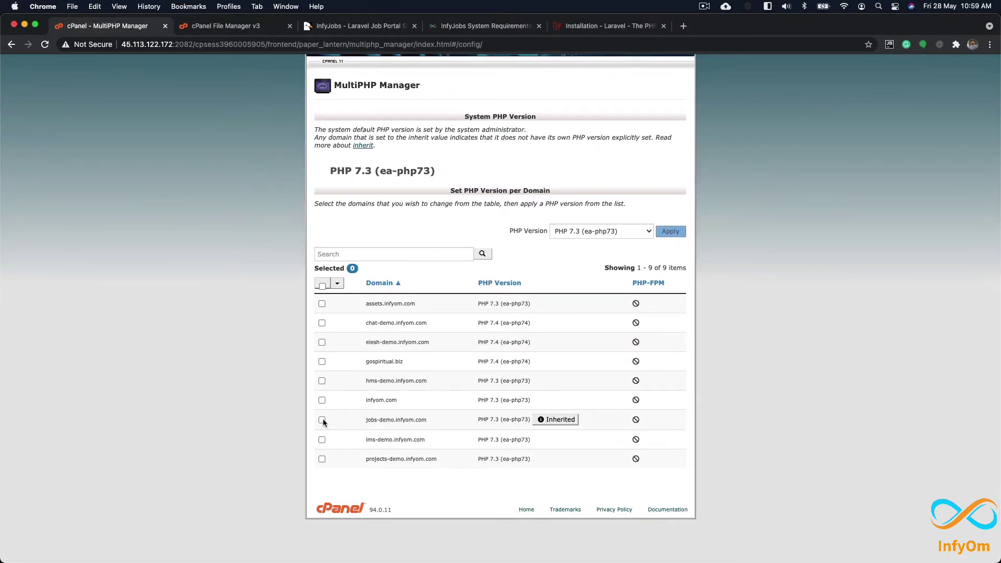
Step: Set jobs-demo.infyom.com to PHP 7.4 (ea-php74) and apply the change
left_click(322, 420)
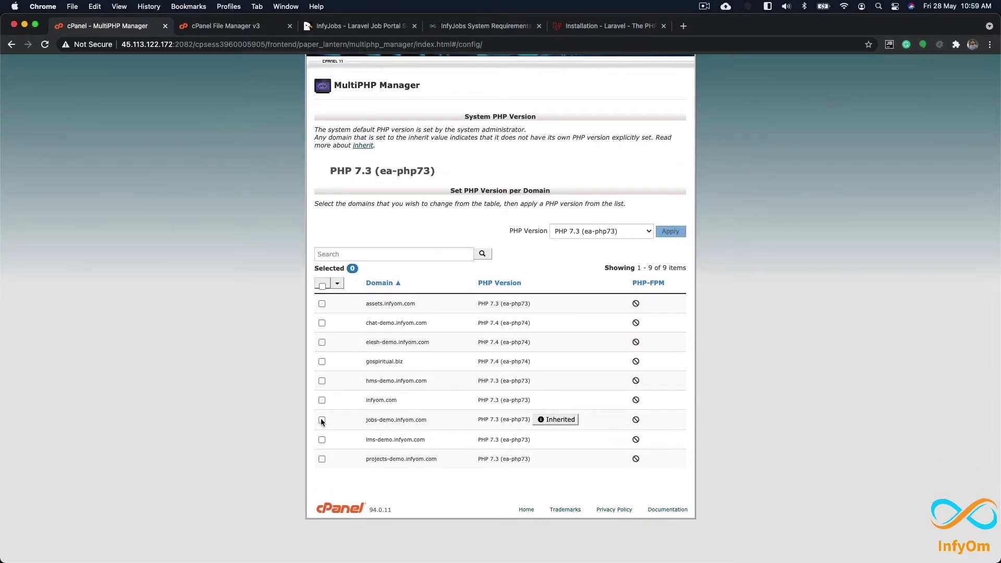
left_click(615, 233)
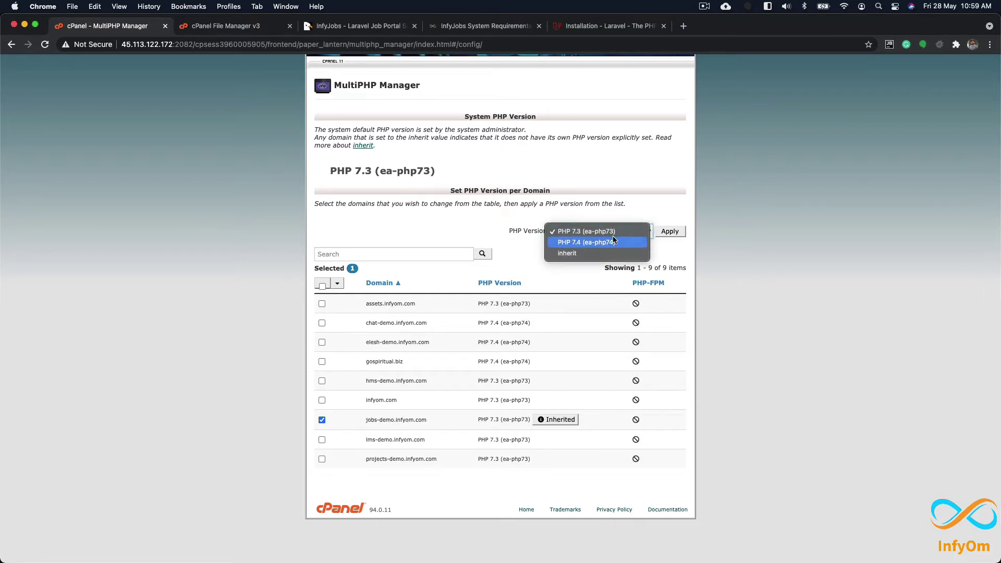
left_click(613, 243)
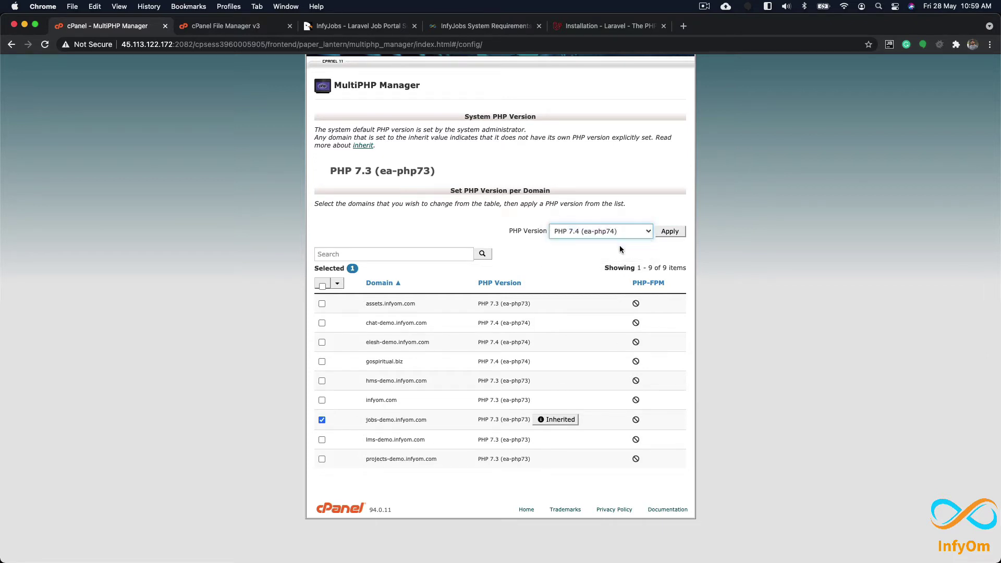
left_click(670, 232)
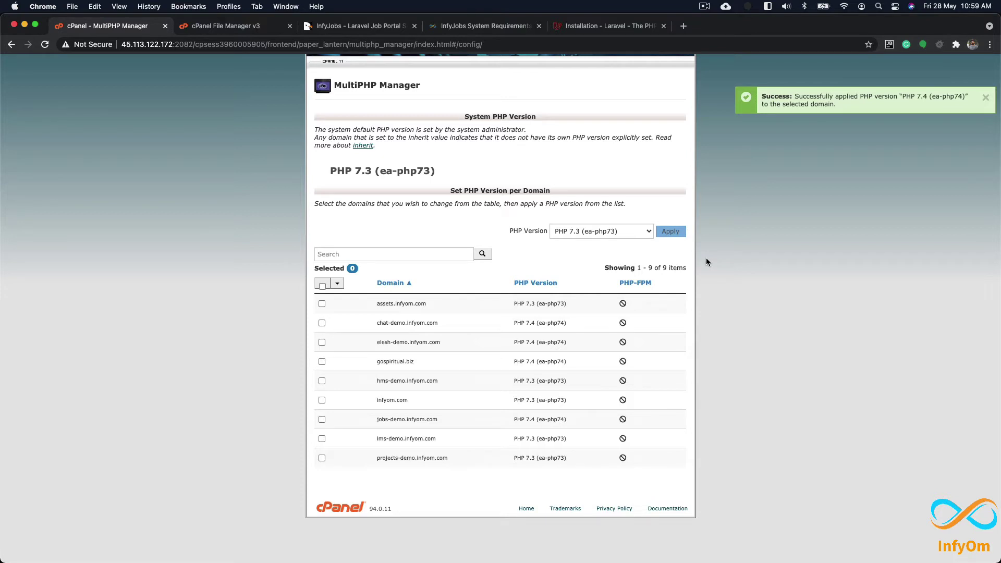
left_click(234, 26)
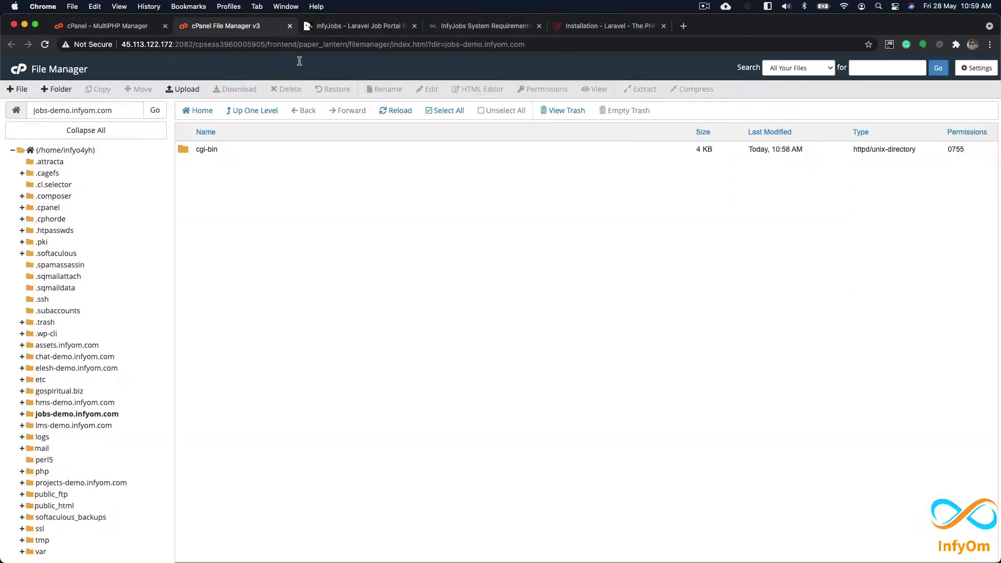
Step: Reload the folder listing and view .htaccess, checking its ea-php74 AddHandler block
left_click(399, 111)
left_click(237, 167)
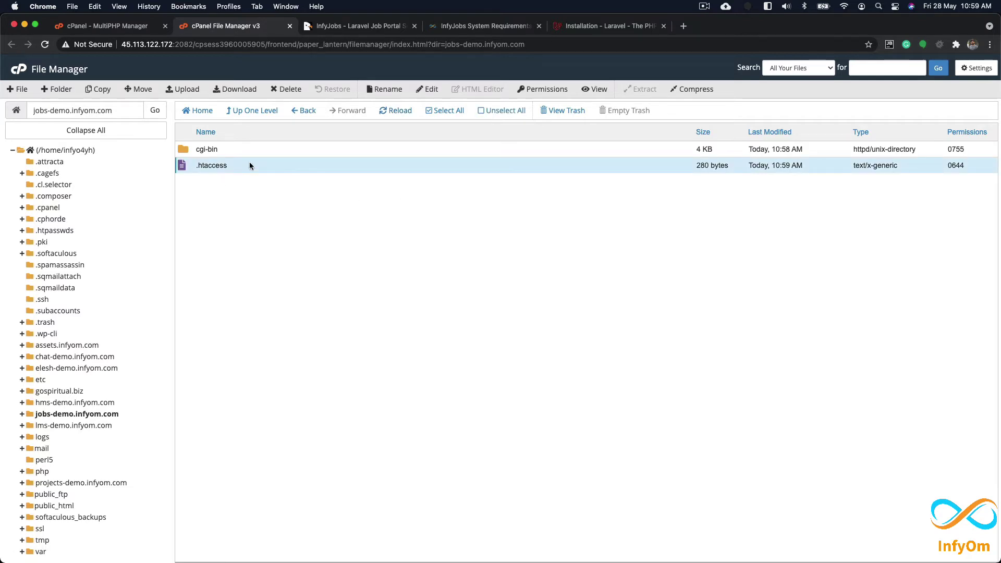
right_click(249, 165)
left_click(287, 190)
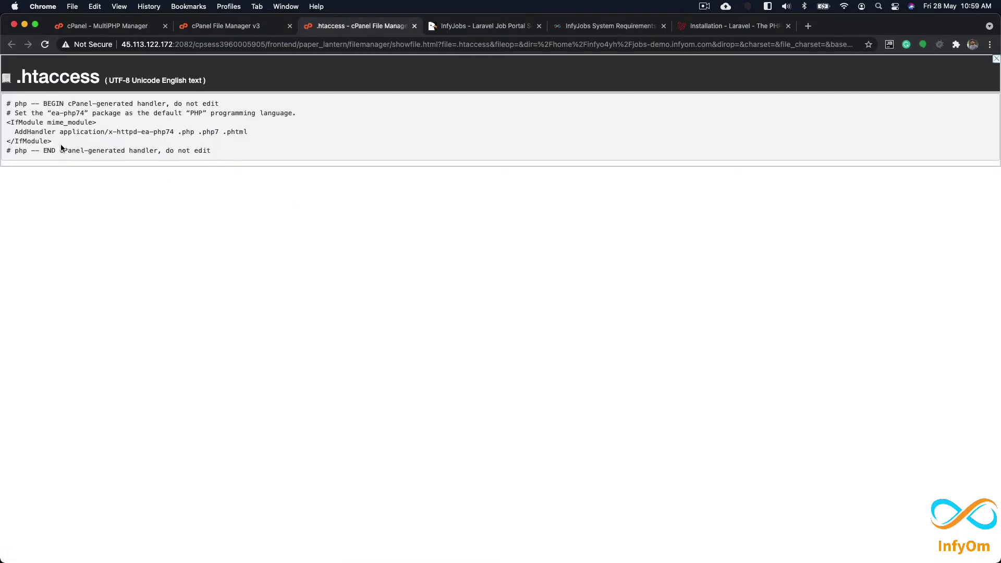
left_click_drag(15, 131, 257, 134)
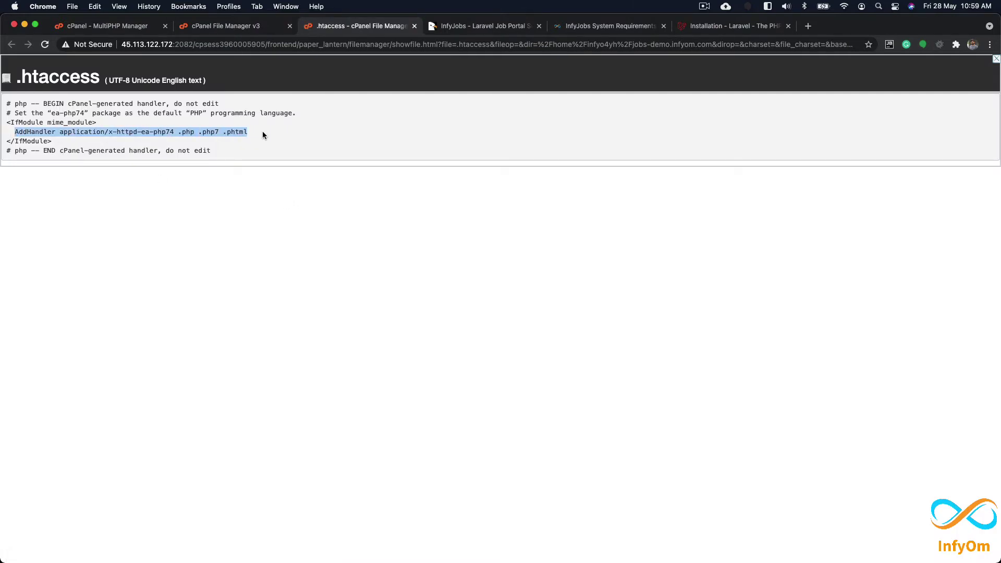
left_click(262, 135)
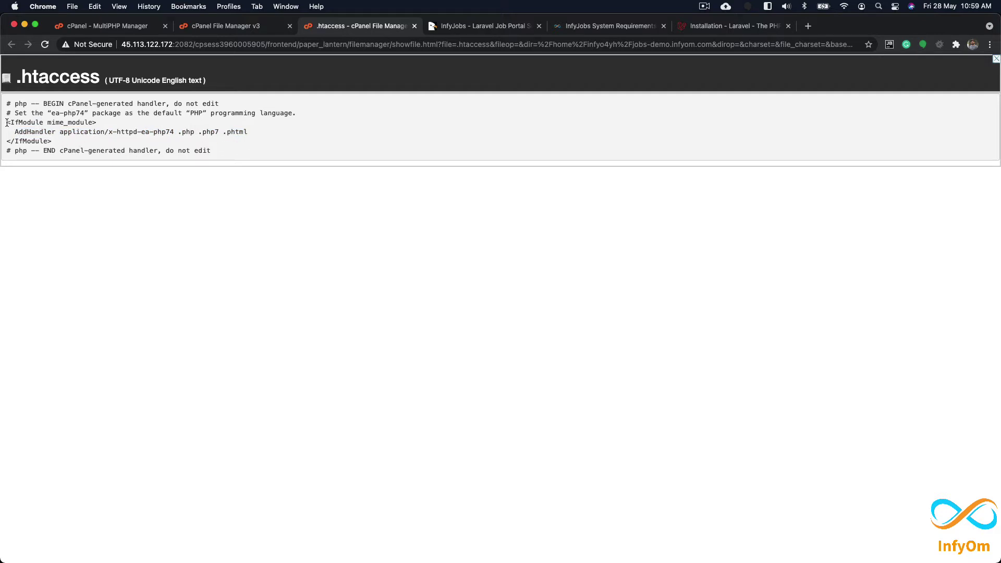
left_click_drag(7, 123, 62, 139)
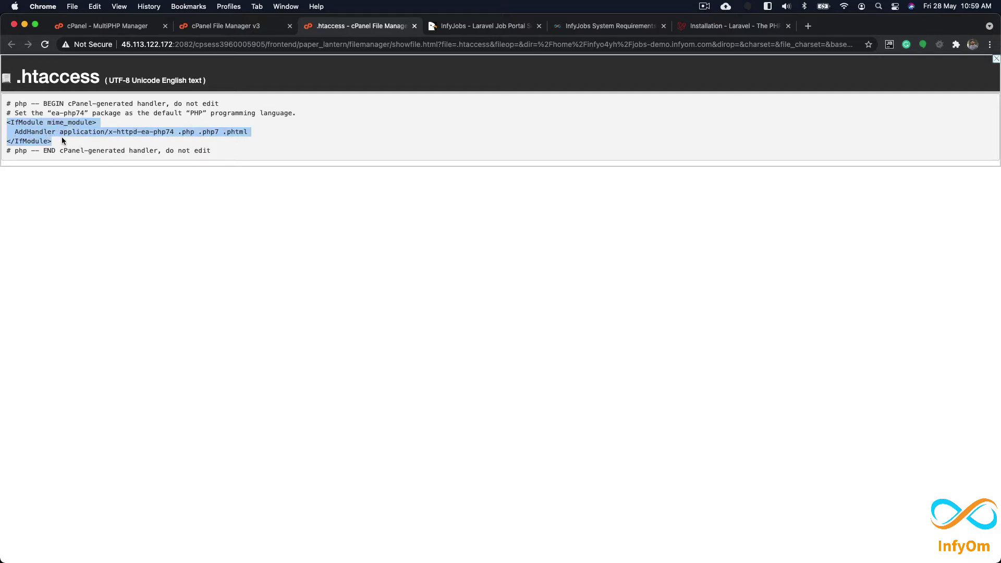
left_click(61, 137)
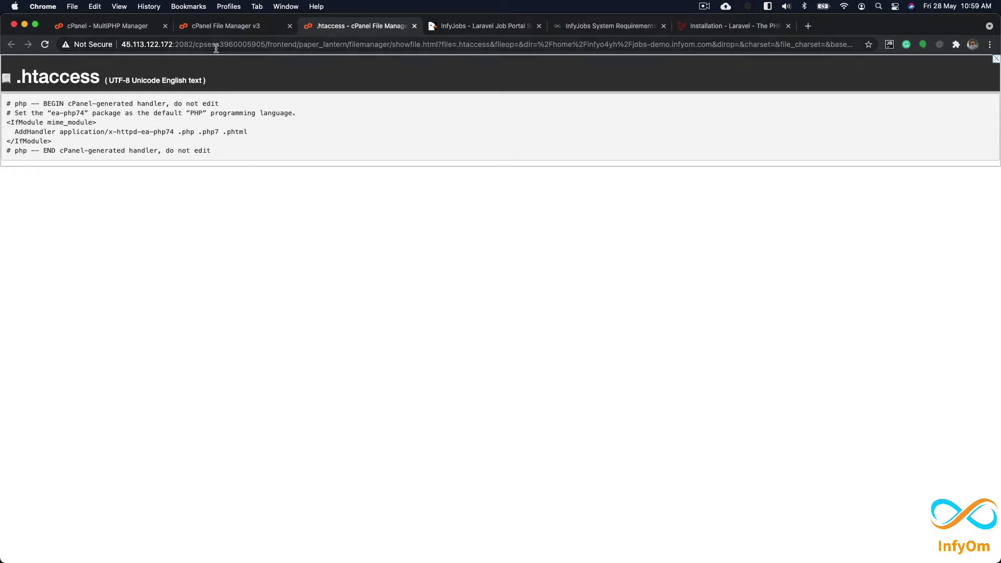
left_click(235, 29)
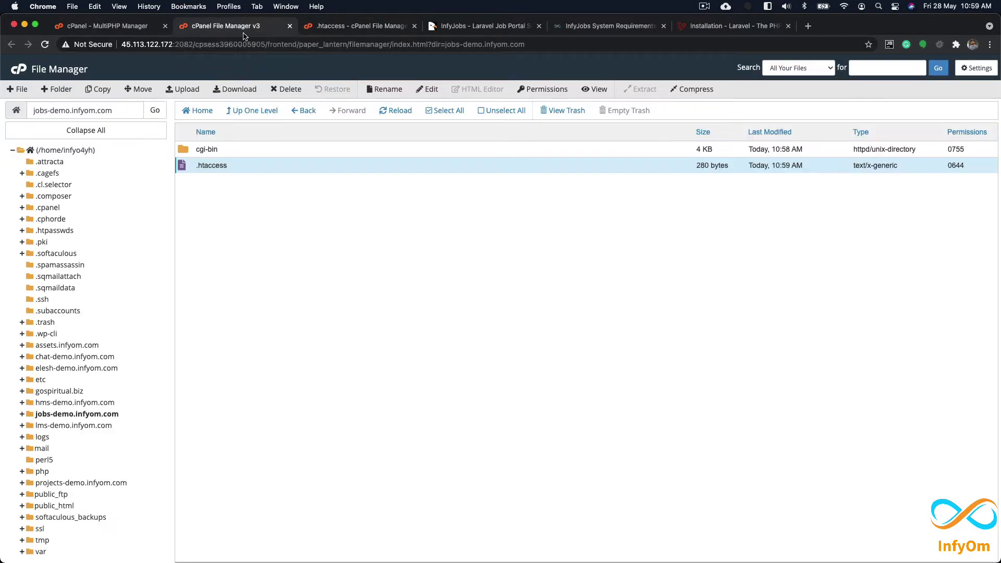
left_click(730, 29)
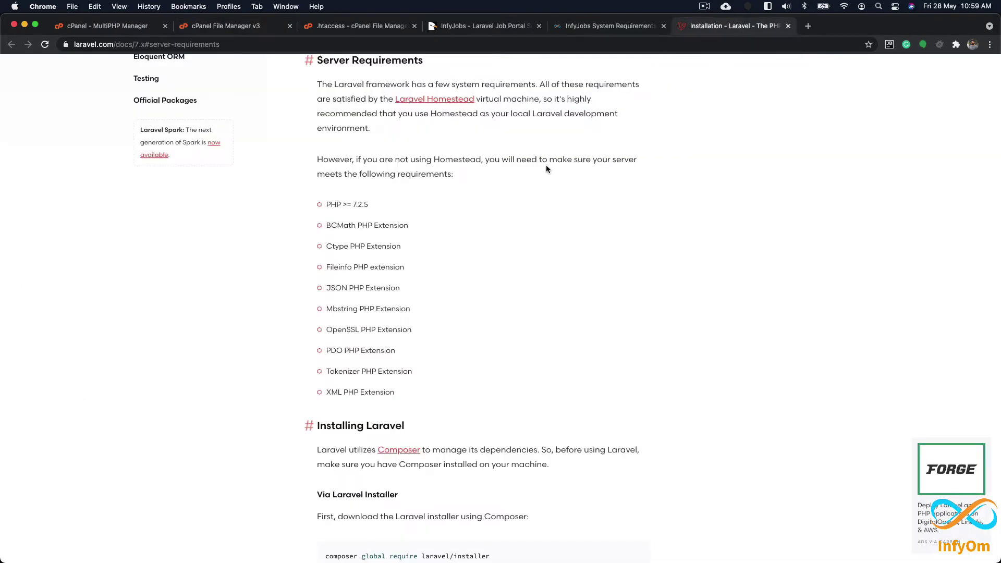
left_click_drag(374, 205, 415, 396)
left_click(421, 210)
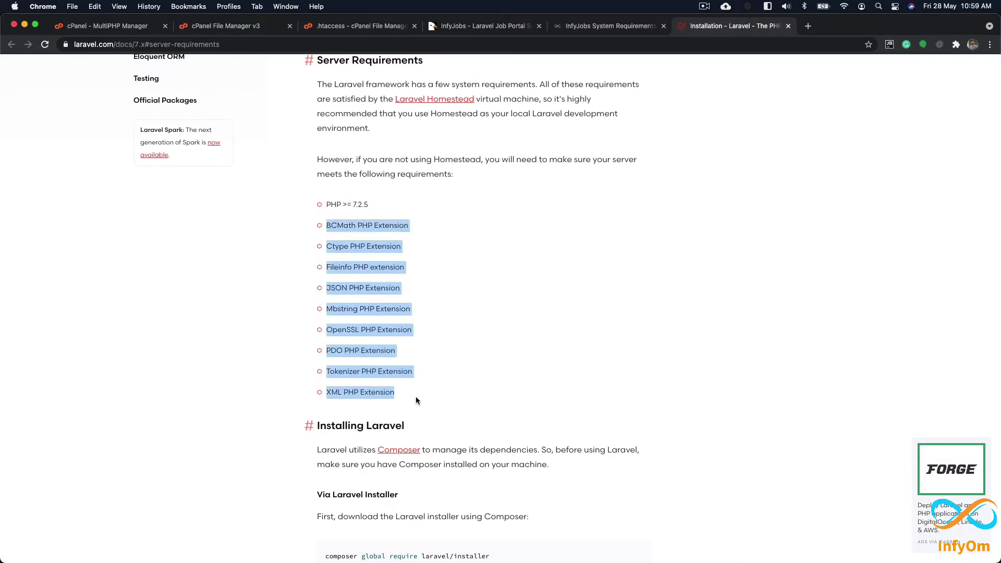
left_click(416, 368)
left_click(263, 27)
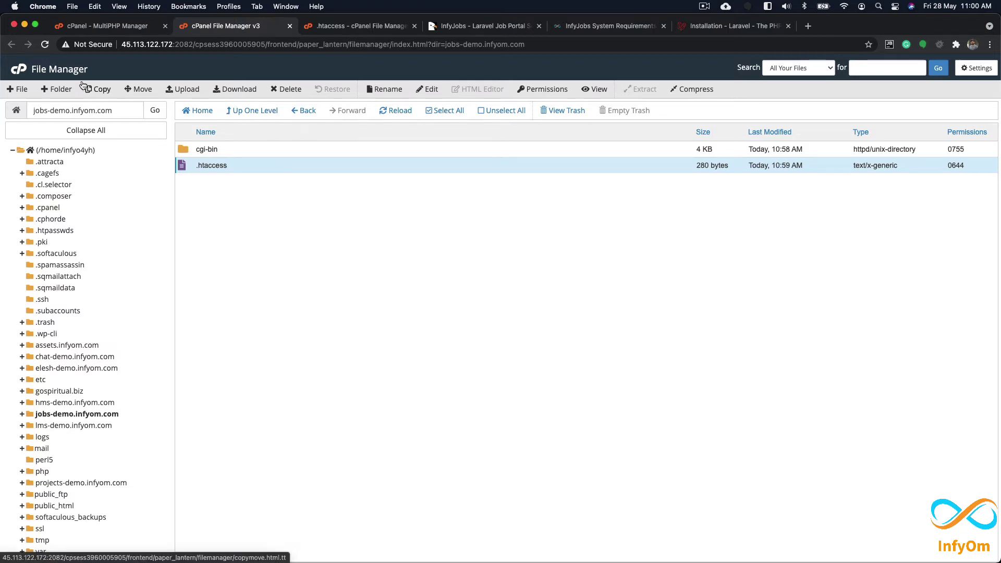
Step: Create an empty index.php file in jobs-demo.infyom.com
left_click(18, 89)
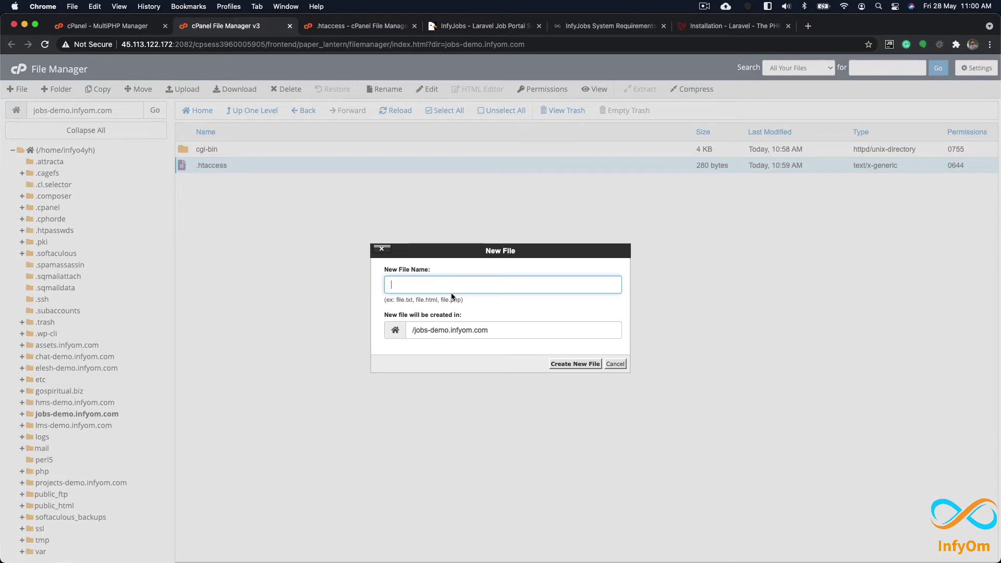
type("index.php")
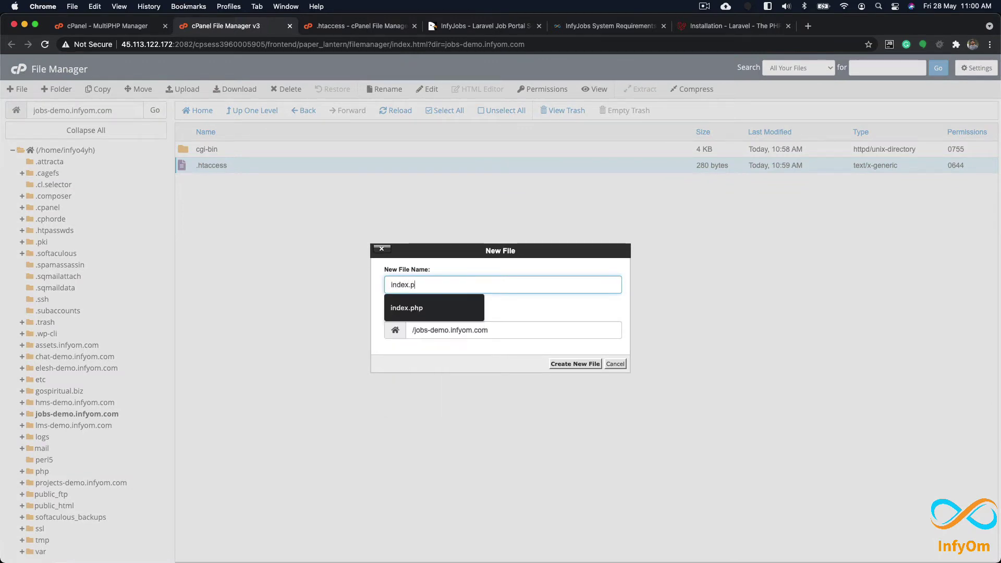
left_click(569, 365)
Step: Edit index.php to contain <?php echo phpinfo(); ?> and save the changes
left_click(243, 182)
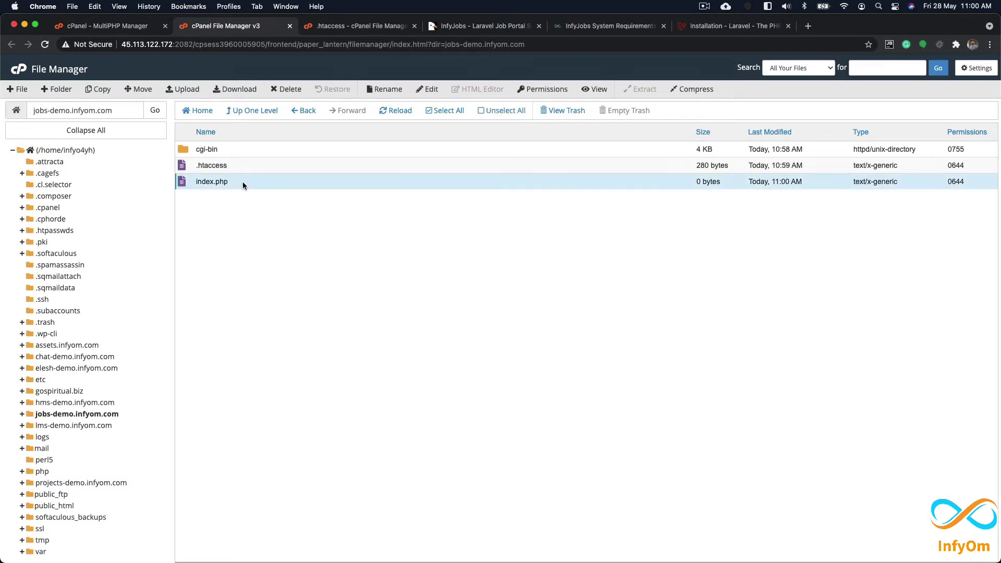
right_click(242, 181)
left_click(255, 222)
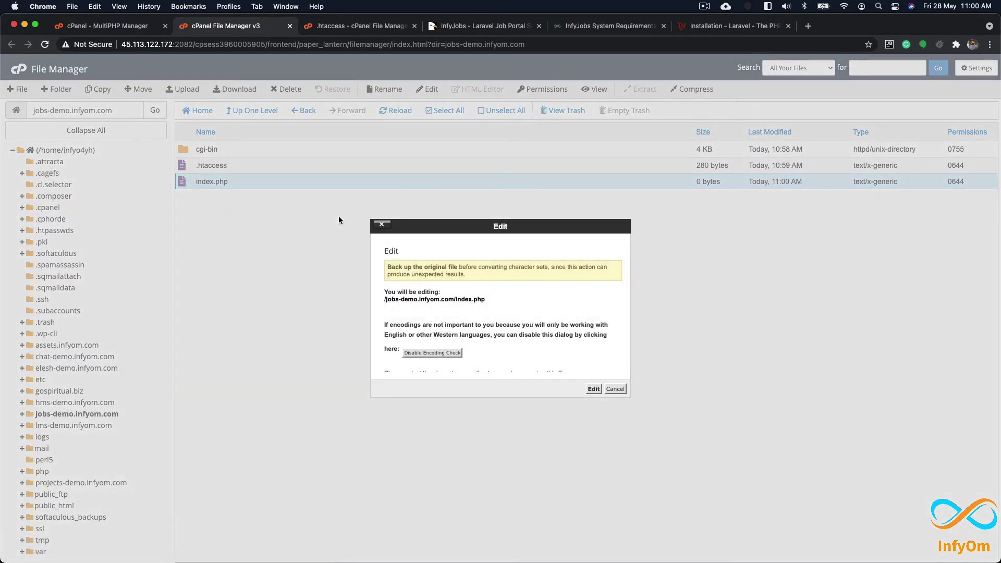
left_click(597, 388)
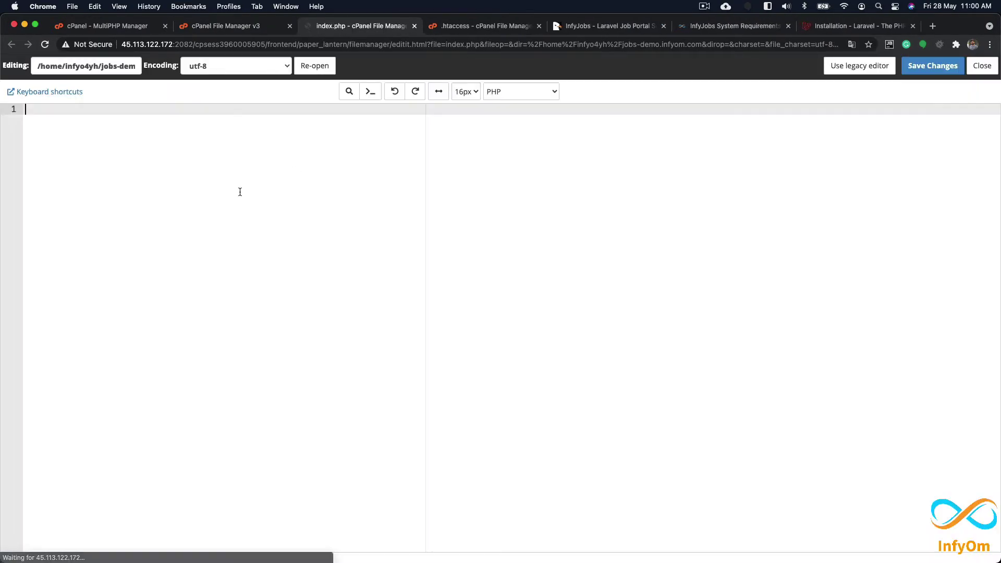
type("<")
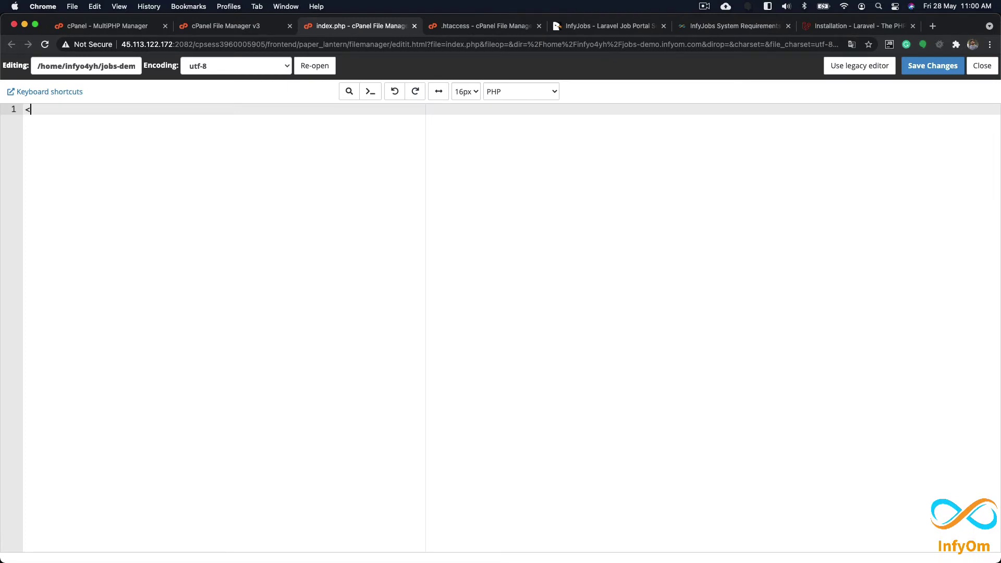
type("?php phpi")
type("nfo()")
type(" echo")
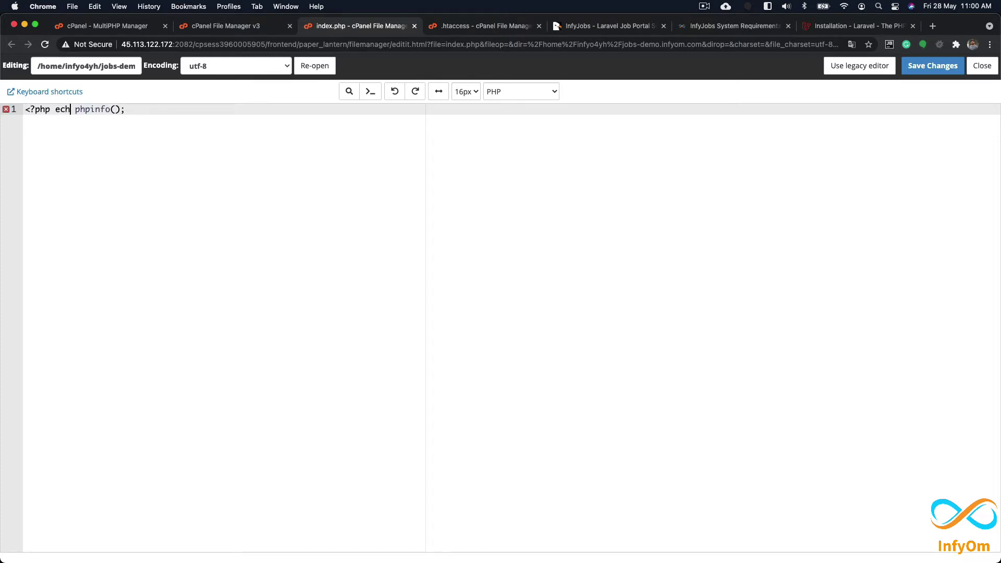
type("?>")
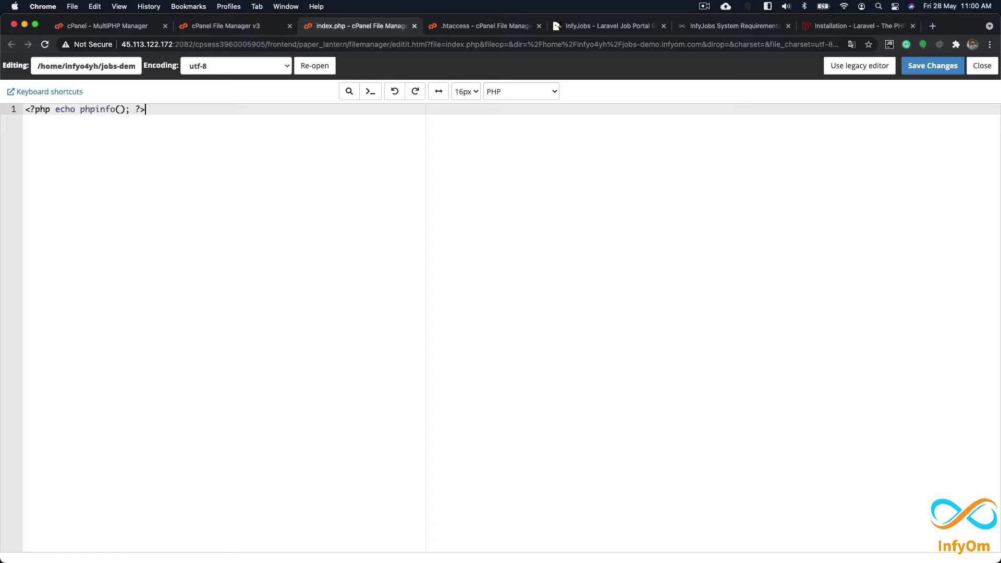
left_click(936, 67)
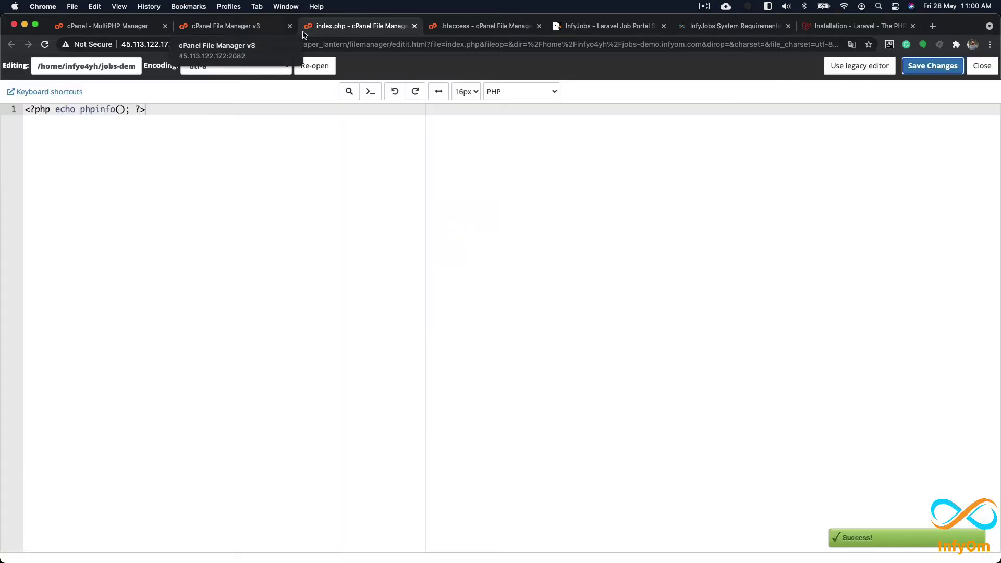
left_click(255, 27)
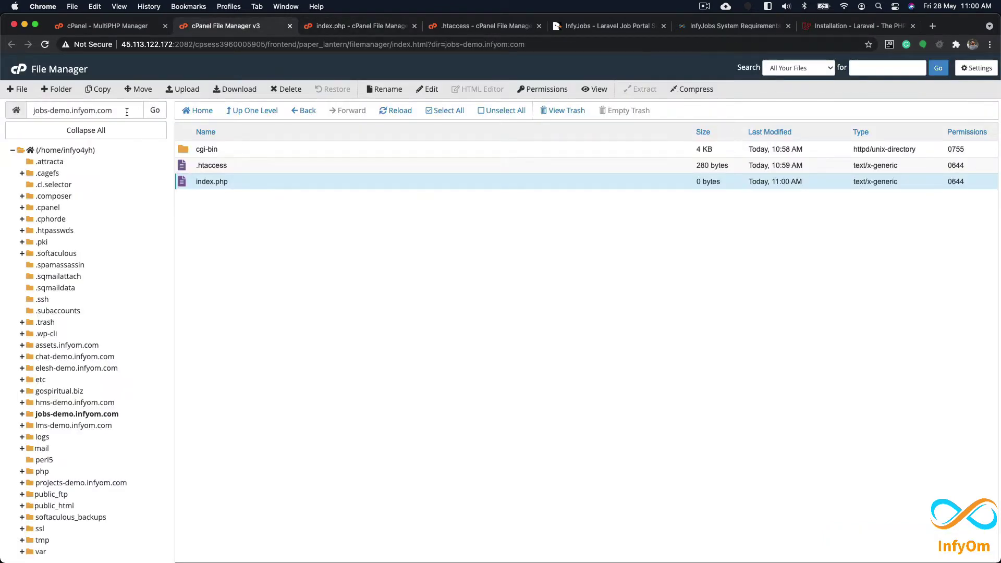
Step: Load the jobs-demo.infyom.com phpinfo page in a new browser tab
triple_click(88, 107)
key("super+c")
key("super+t")
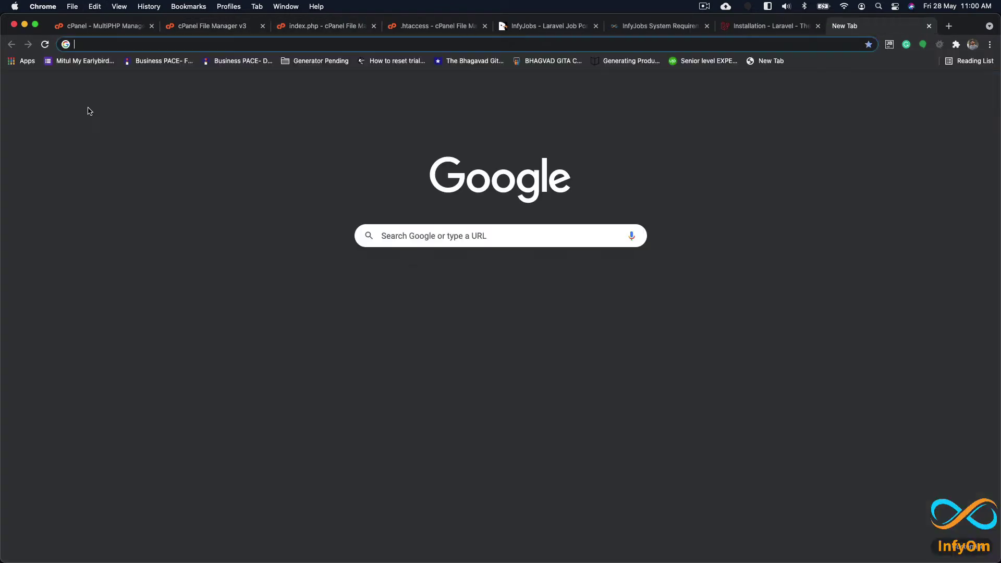
key("super+v")
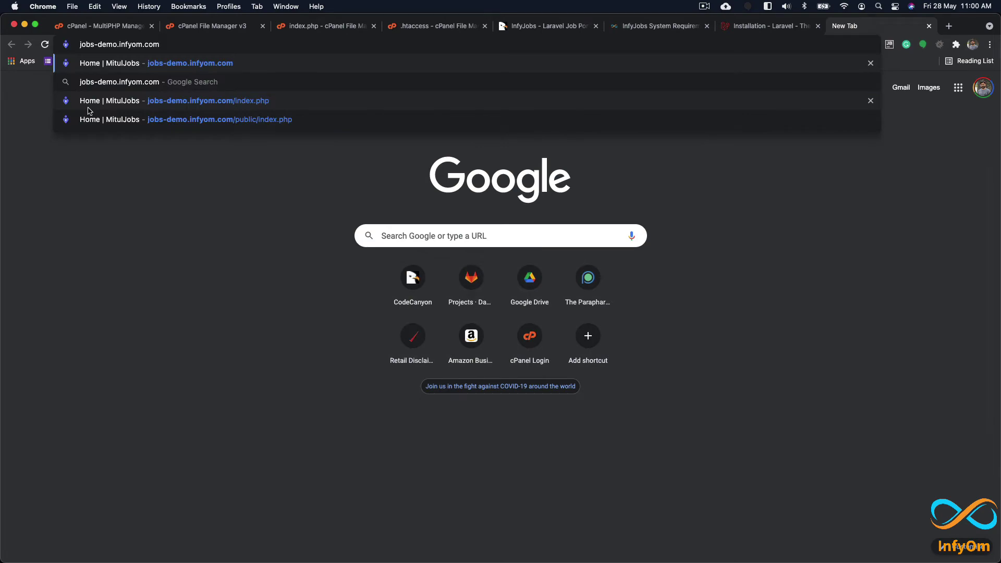
key("Return")
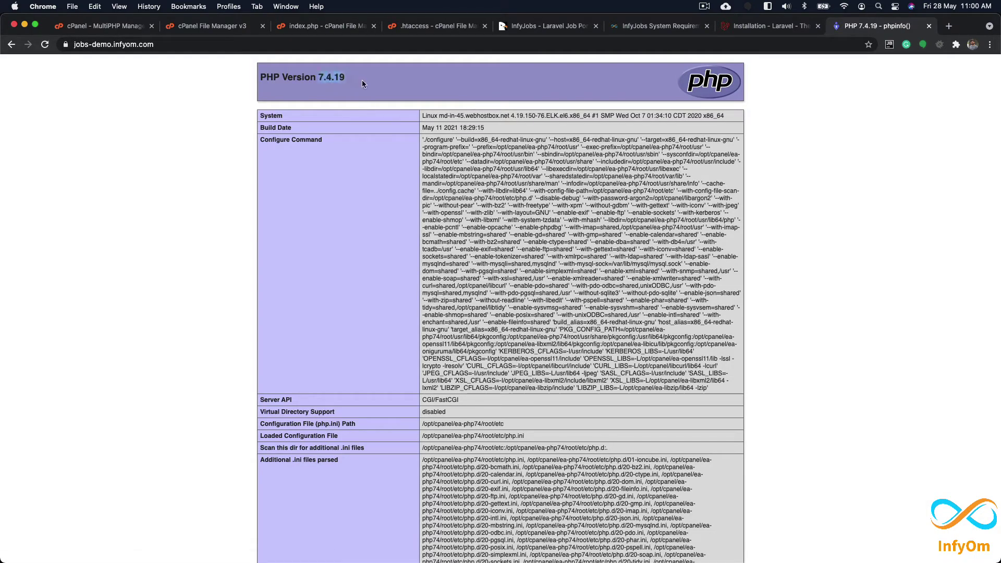
Step: Search the phpinfo page for the BCMath and Ctype extensions
left_click(786, 28)
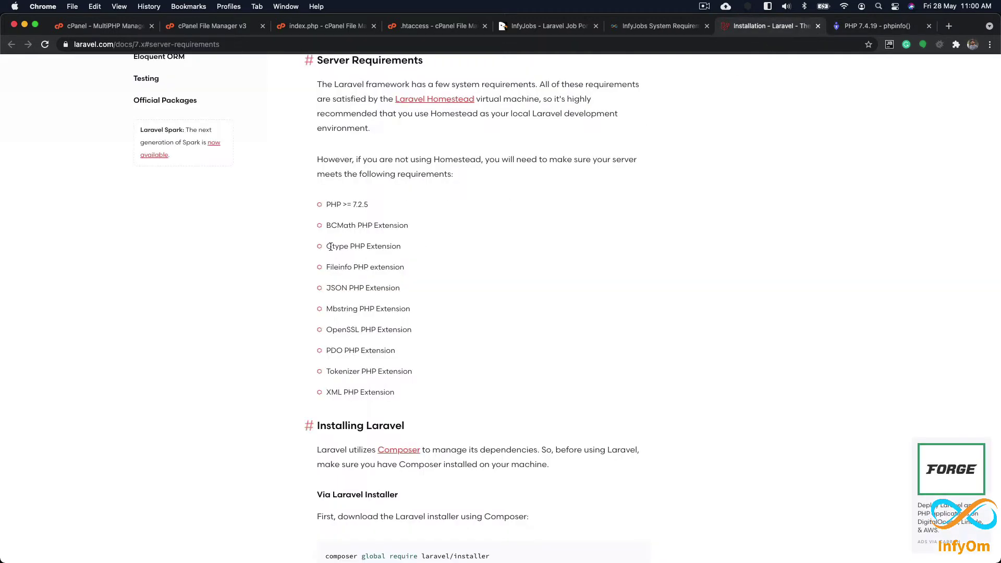
double_click(332, 226)
key("super+c")
left_click(855, 29)
key("super+f")
key("super+v")
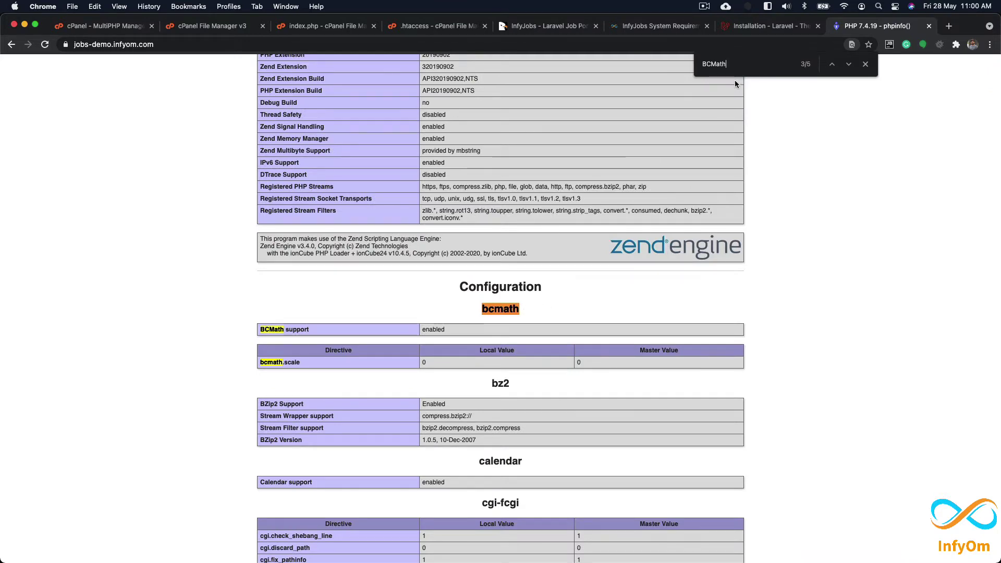
left_click(770, 26)
double_click(337, 246)
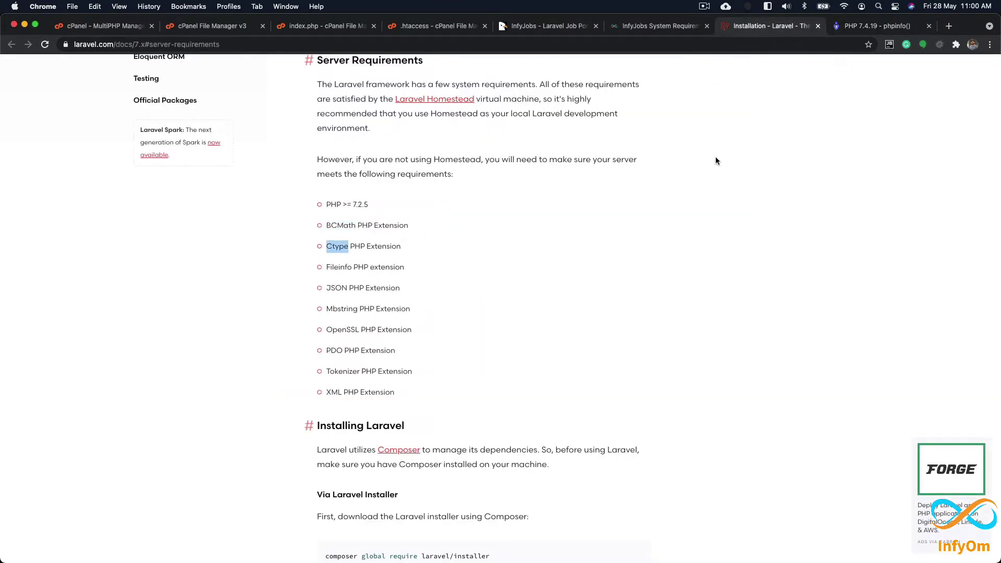
key("super+c")
left_click(851, 29)
key("super+f")
key("super+v")
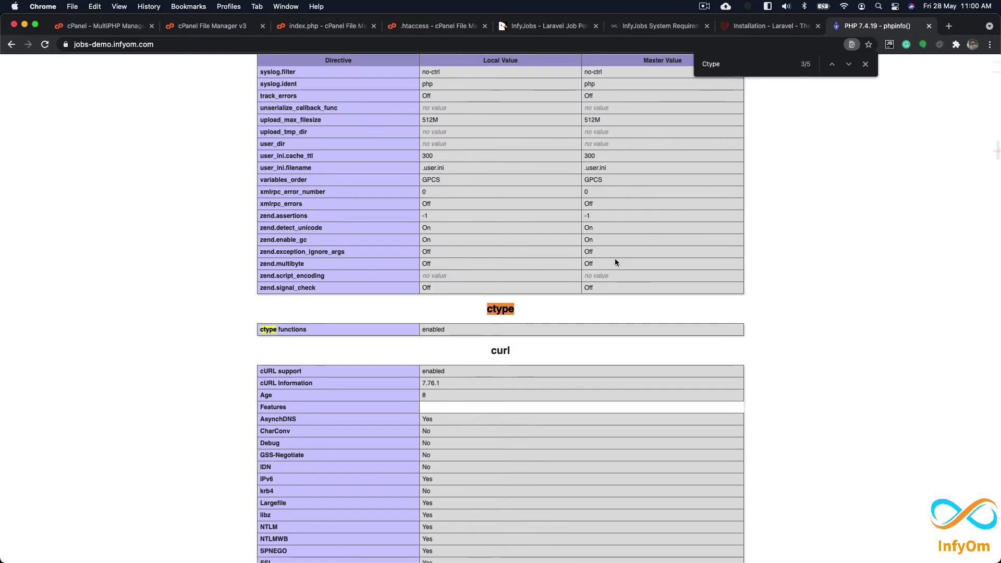
Step: Look up the Fileinfo and JSON extensions on the phpinfo page
left_click(767, 26)
double_click(339, 266)
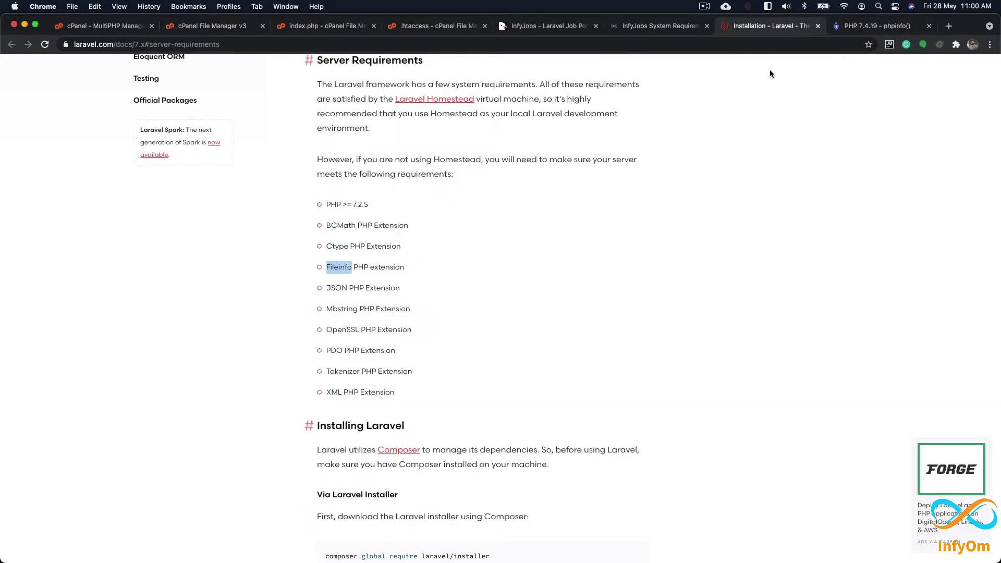
key("super+c")
left_click(877, 26)
key("super+f")
key("super+v")
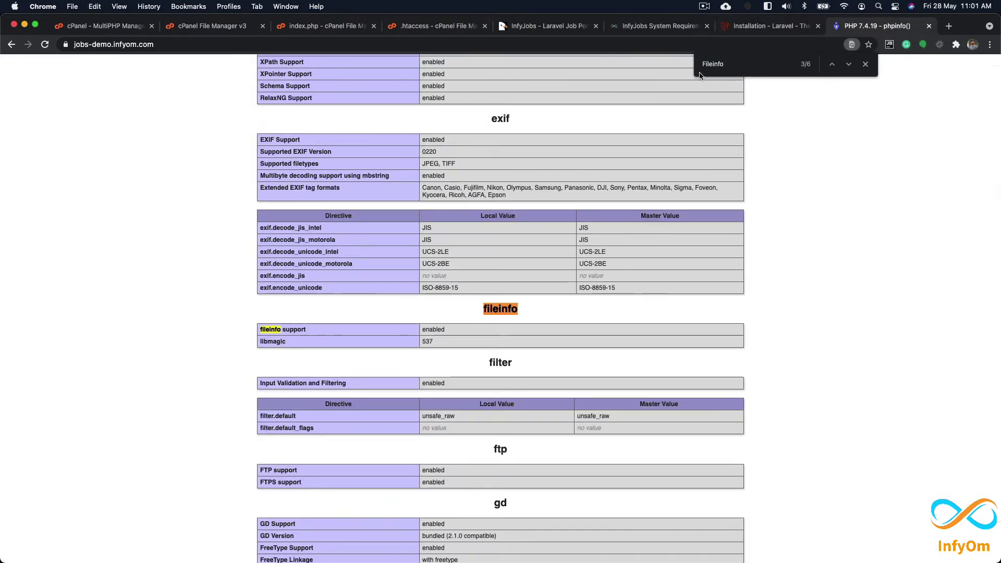
left_click(755, 28)
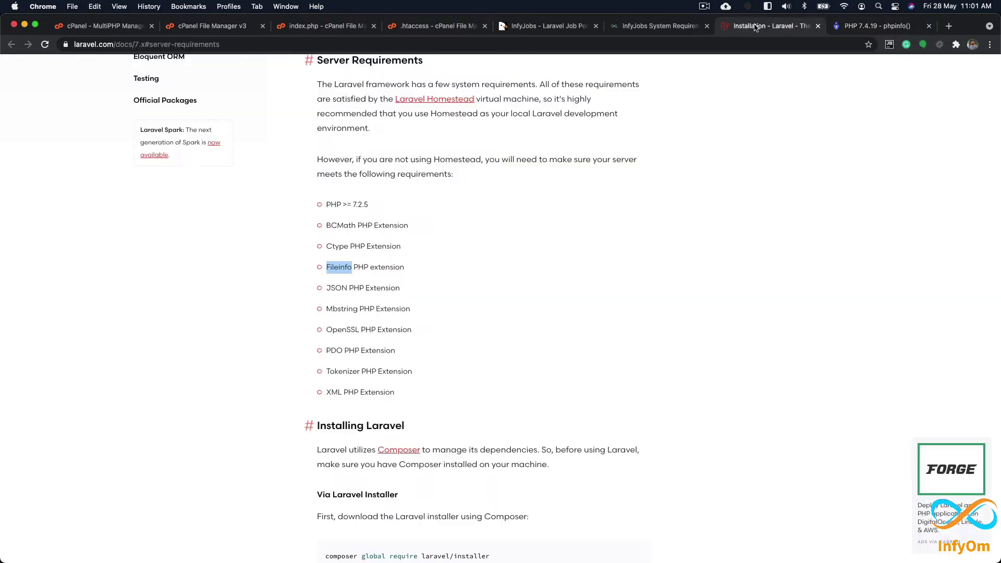
double_click(336, 287)
key("super+c")
left_click(857, 30)
key("super+v")
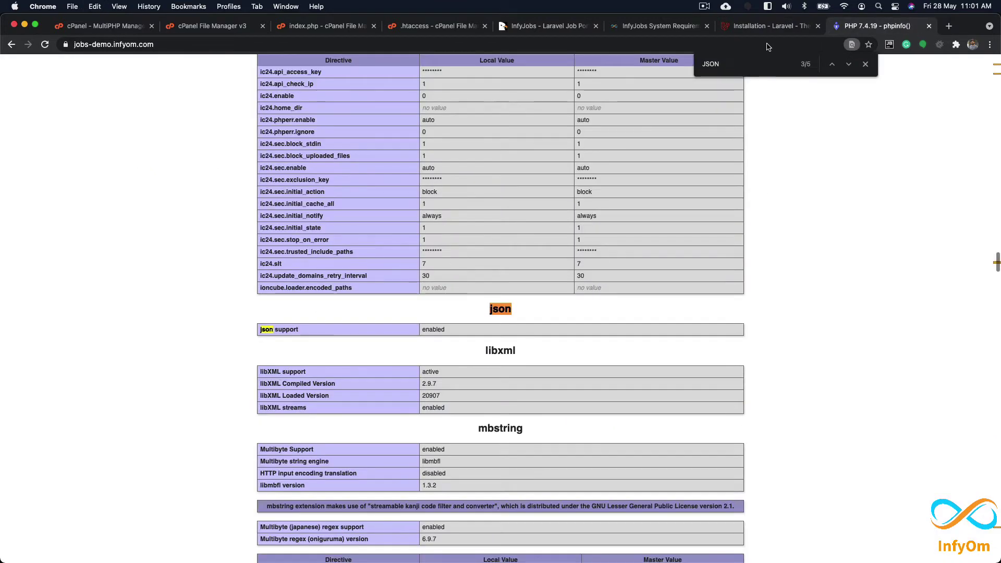
Step: Confirm Mbstring and OpenSSL appear on the phpinfo page
left_click(767, 27)
double_click(348, 309)
key("super+c")
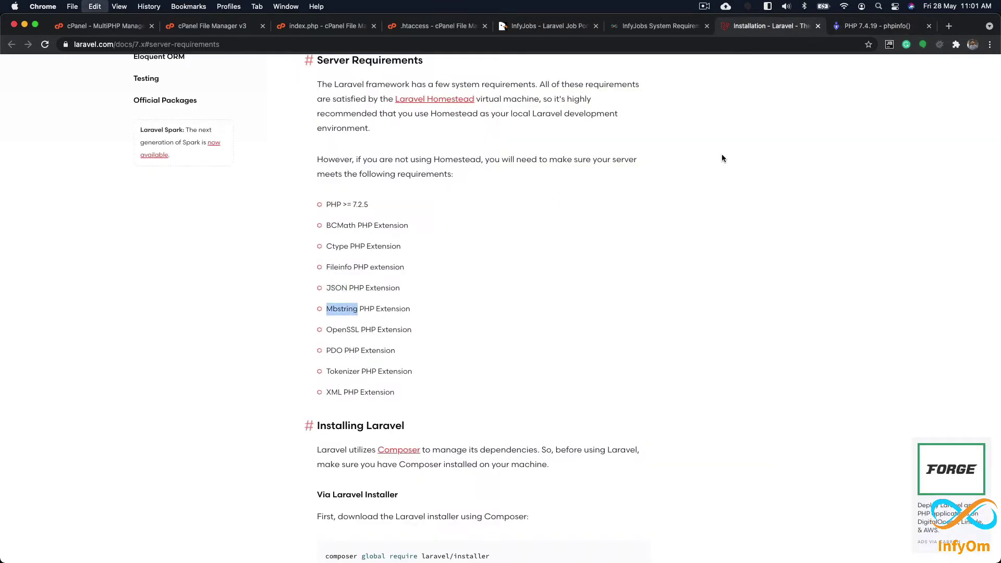
left_click(865, 31)
key("super+v")
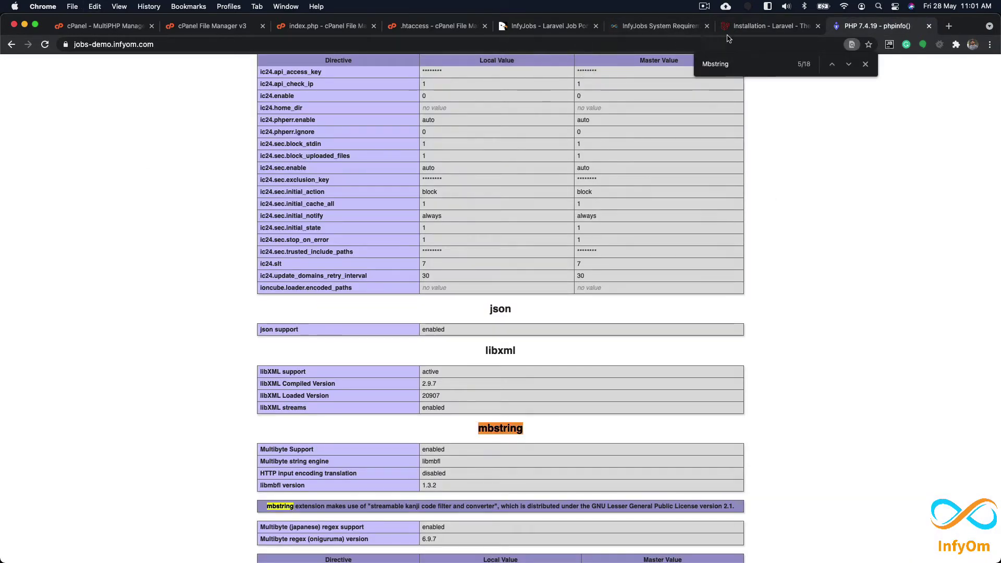
left_click(766, 26)
double_click(341, 329)
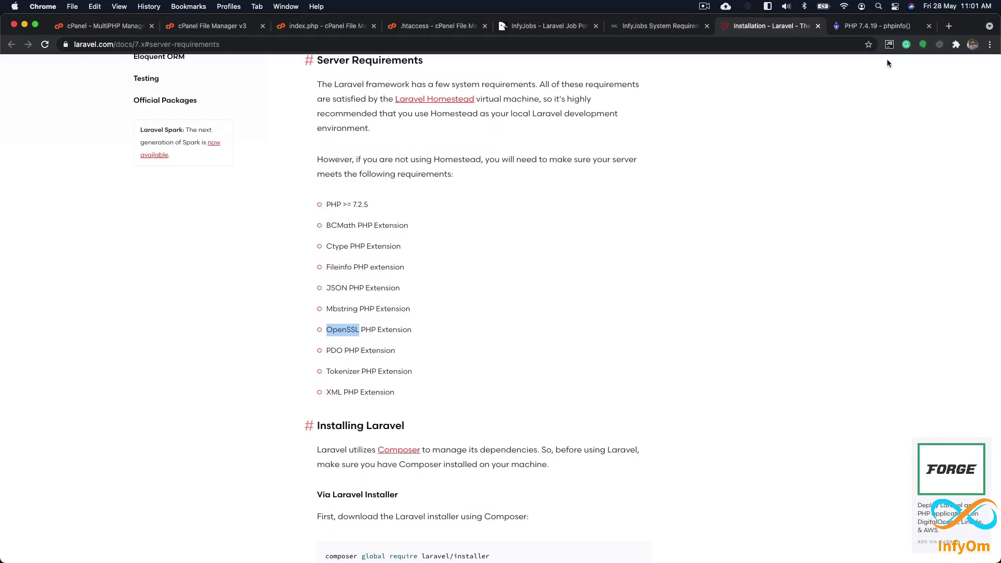
left_click(880, 26)
key("super+f")
key("super+v")
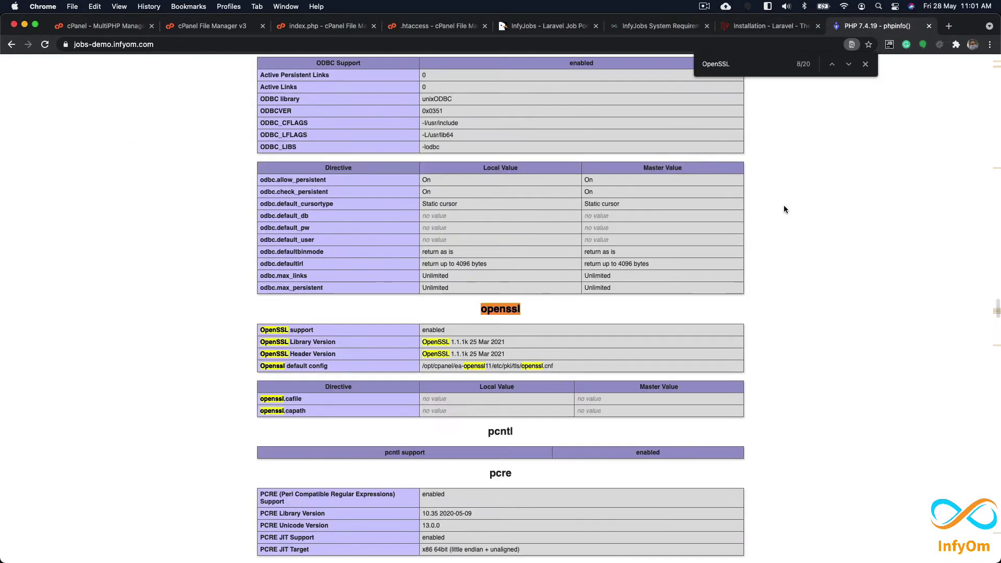
Step: Find the PDO sections on the phpinfo page
left_click(753, 26)
double_click(334, 350)
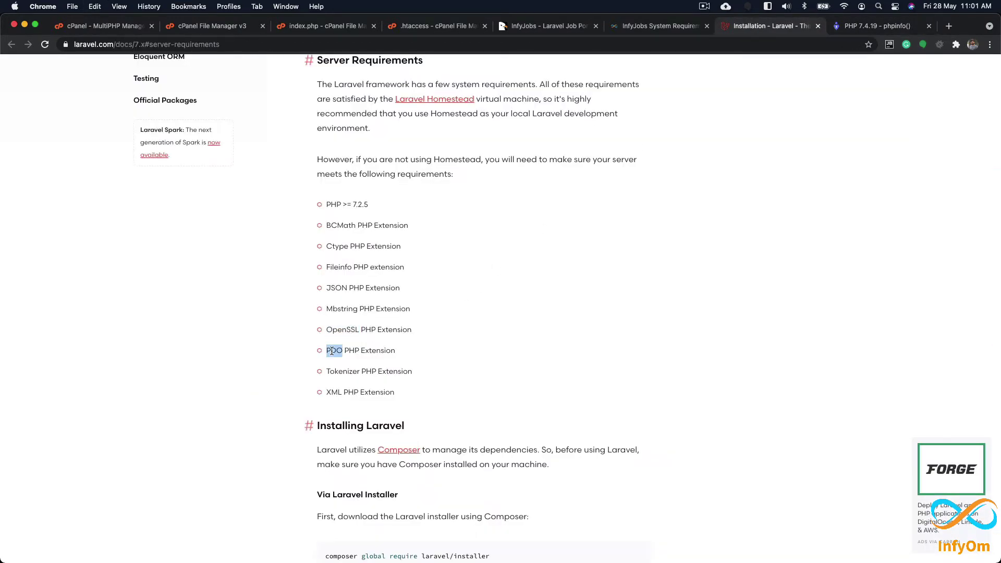
key("super+c")
left_click(880, 26)
key("super+f")
key("super+v")
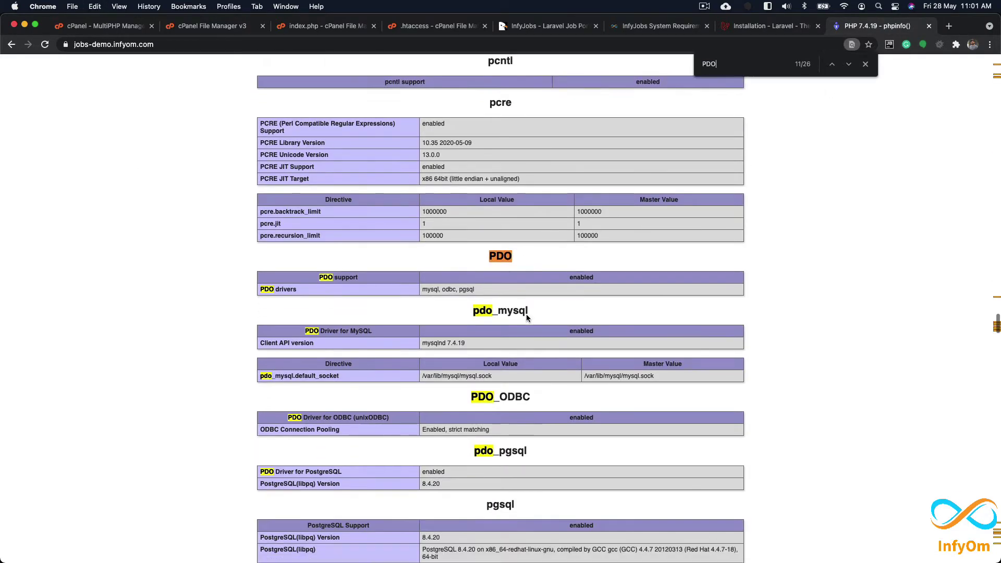
scroll(526, 313, "down", 2)
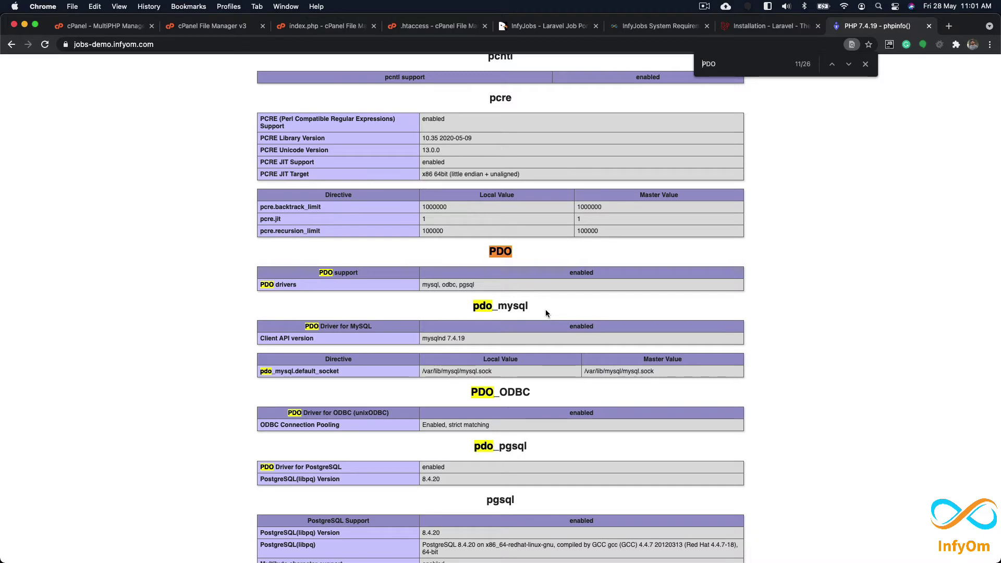
Step: Verify Tokenizer and XML support are enabled on the phpinfo page
left_click(771, 26)
double_click(349, 371)
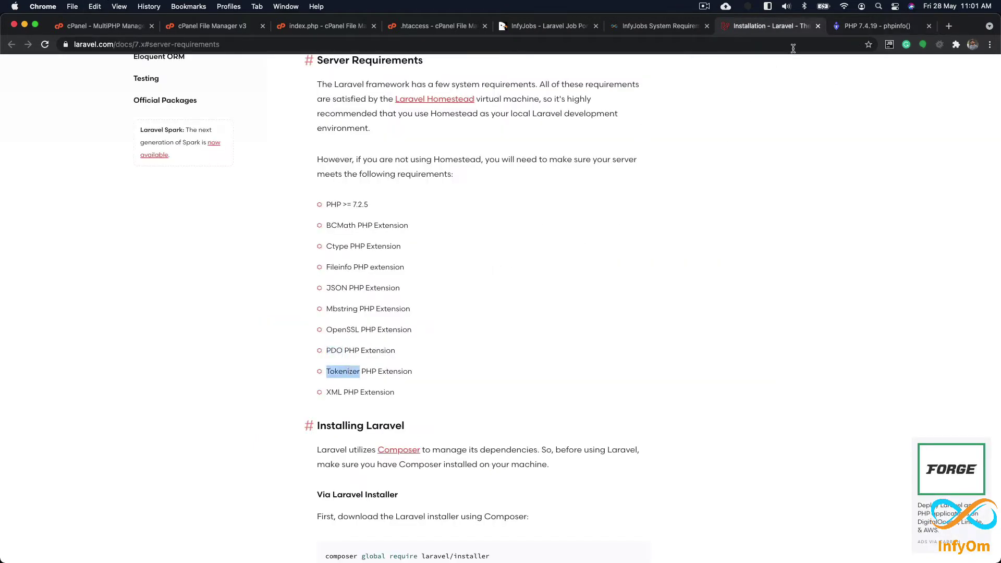
left_click(854, 28)
key("super+v")
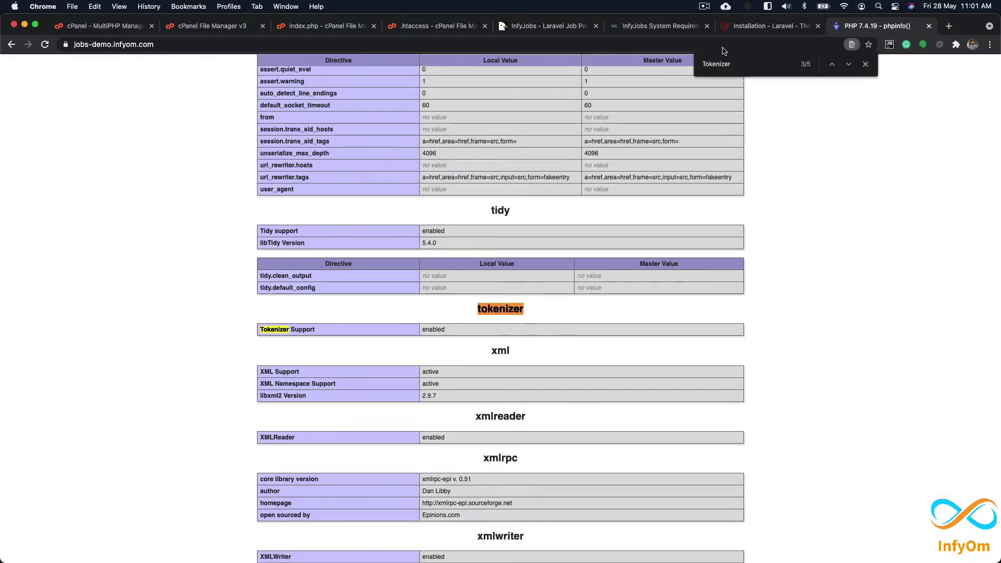
left_click(770, 26)
double_click(334, 392)
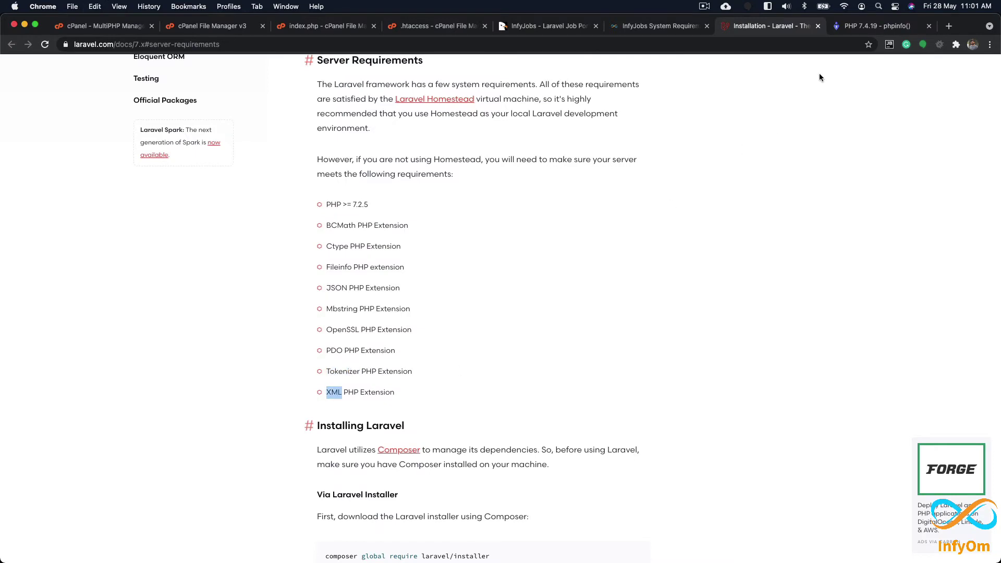
left_click(886, 27)
key("super+v")
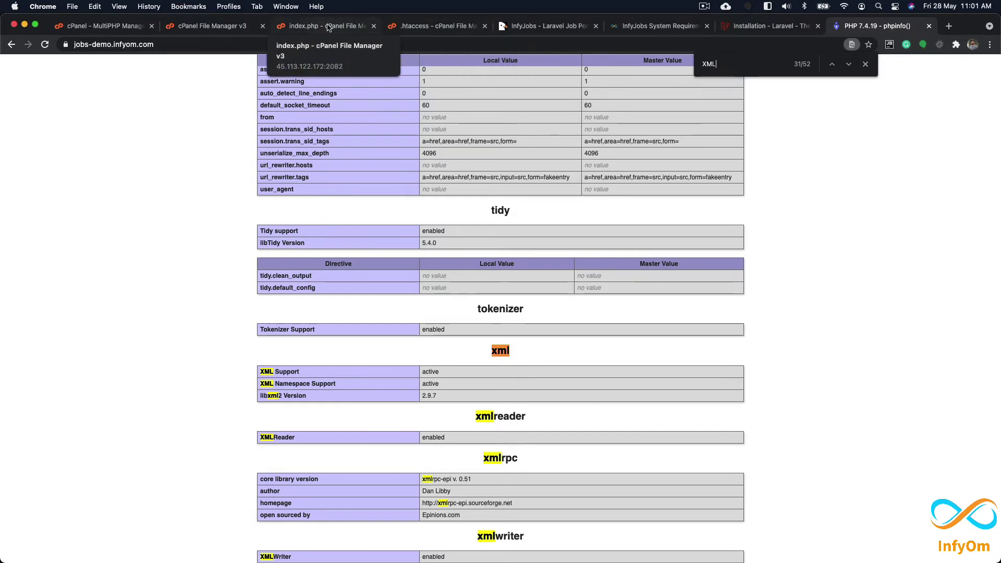
key("super+Tab")
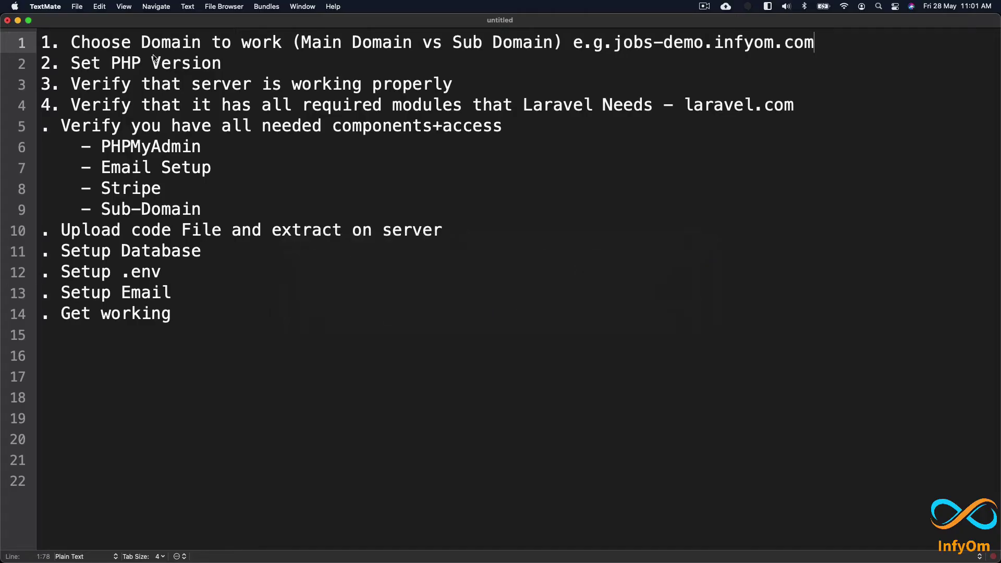
left_click_drag(71, 42, 826, 43)
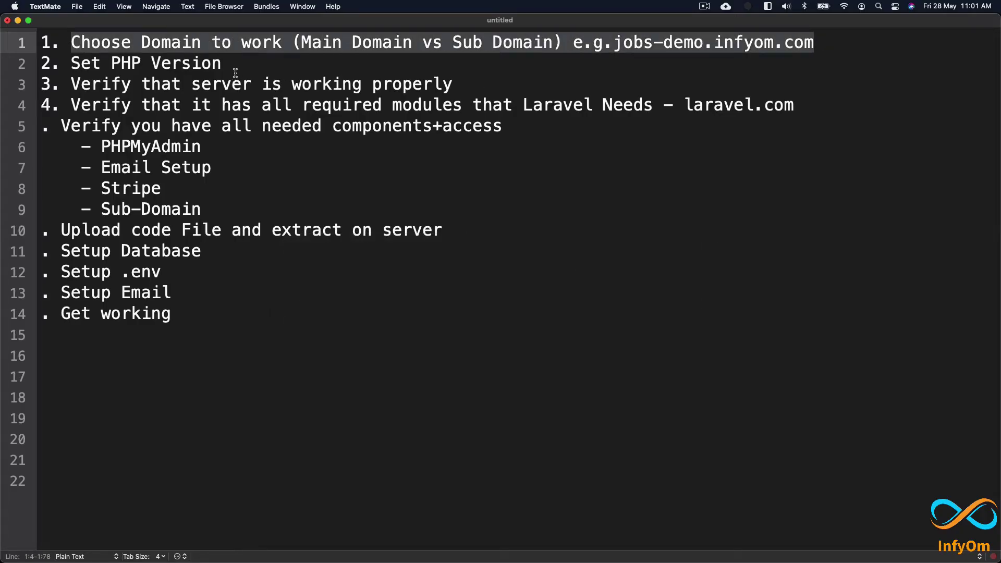
left_click_drag(233, 63, 39, 64)
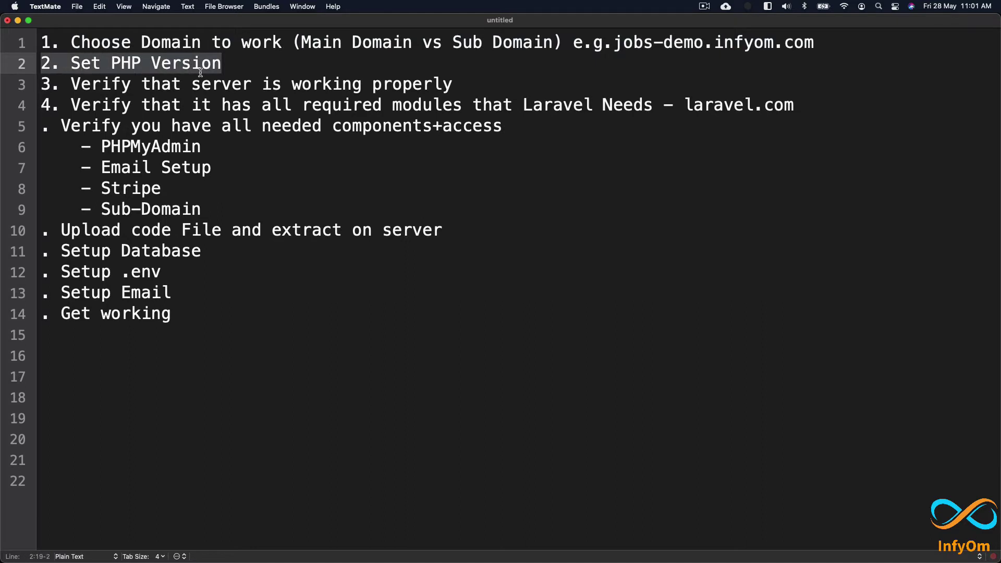
left_click_drag(508, 79, 37, 83)
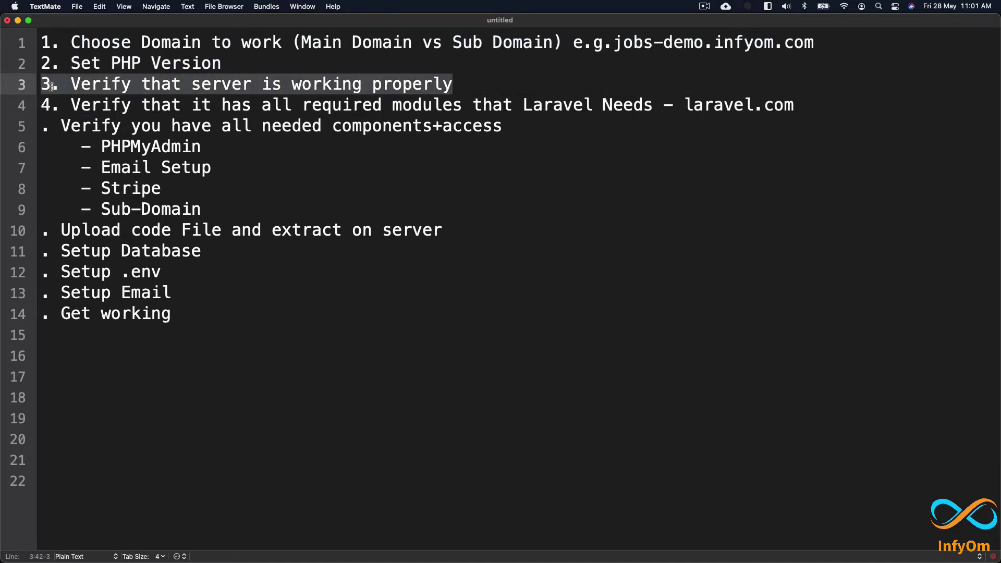
left_click_drag(800, 104, 26, 48)
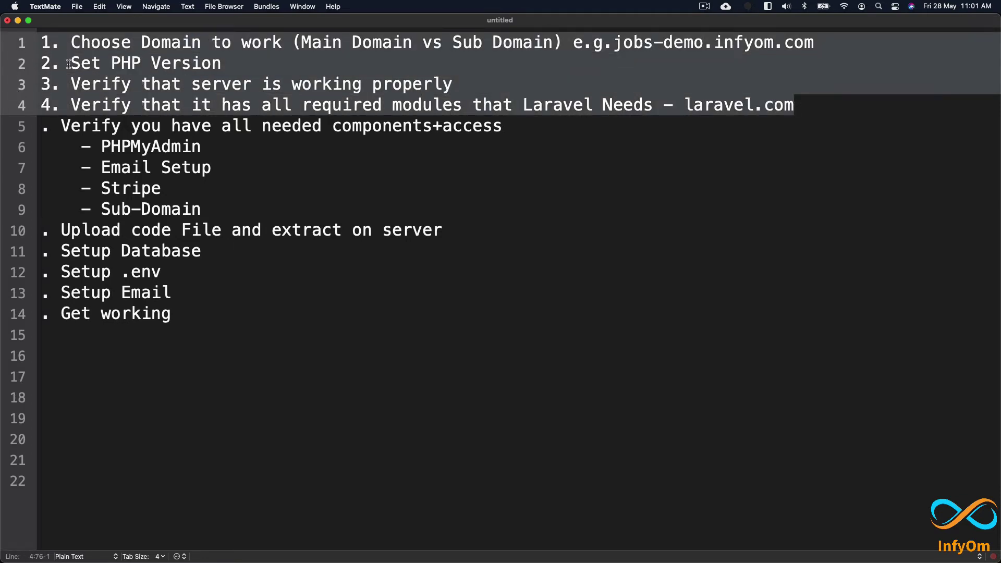
left_click(179, 78)
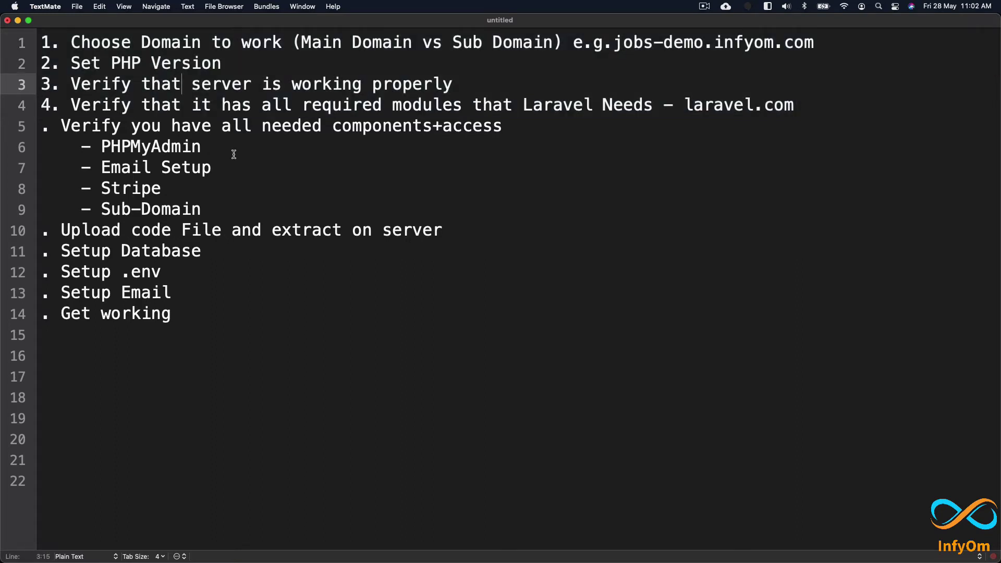
double_click(174, 147)
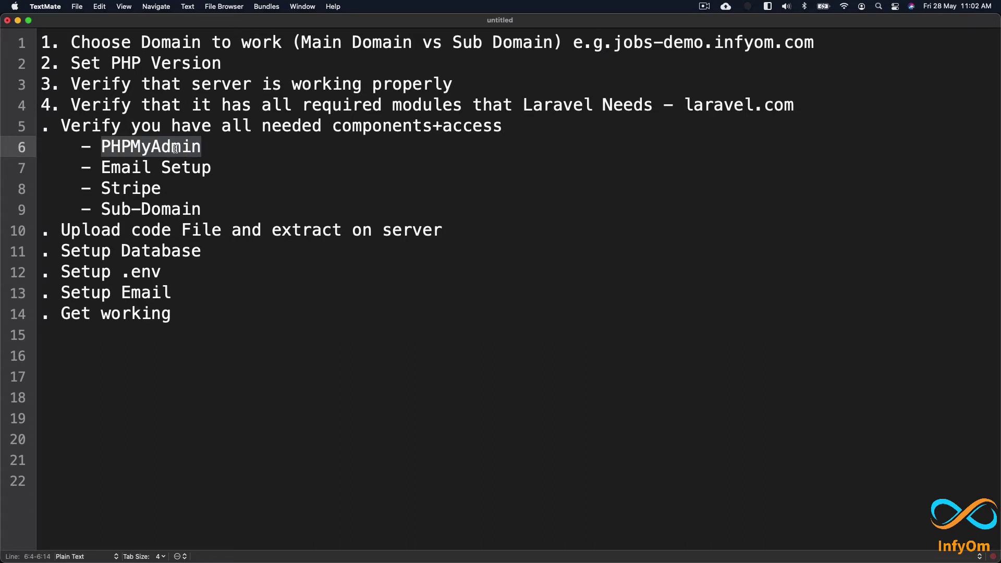
left_click_drag(100, 168, 243, 167)
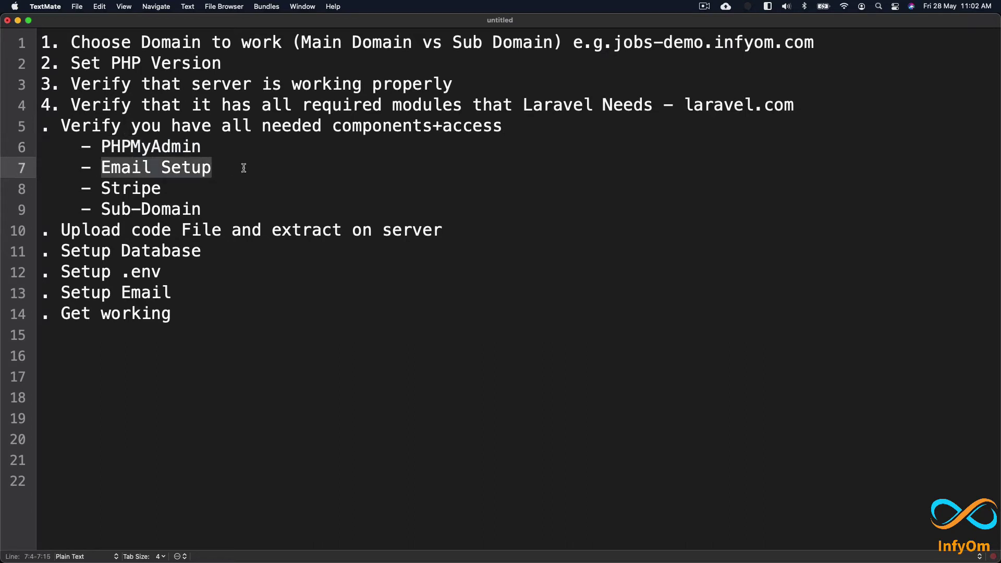
double_click(130, 190)
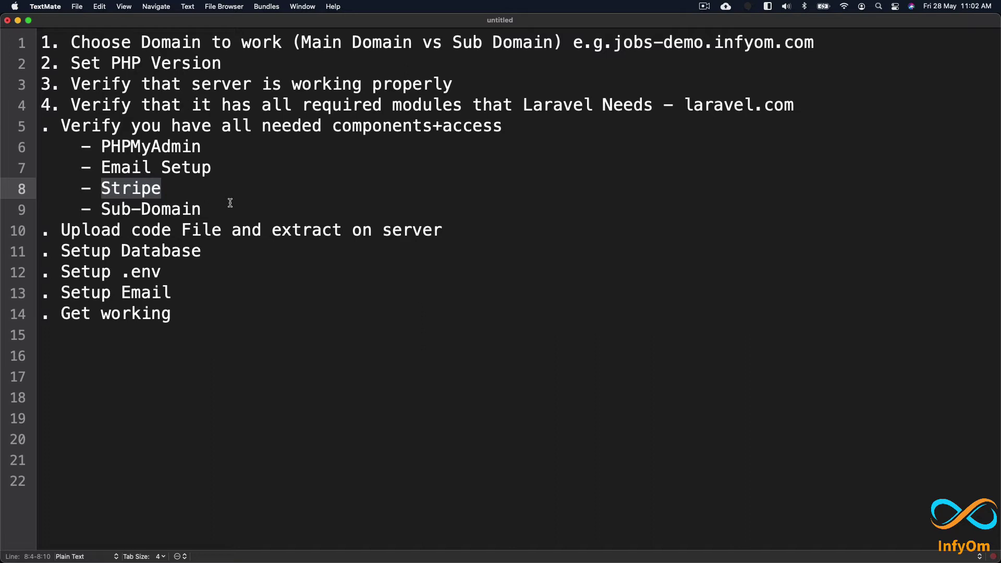
left_click_drag(224, 205, 83, 205)
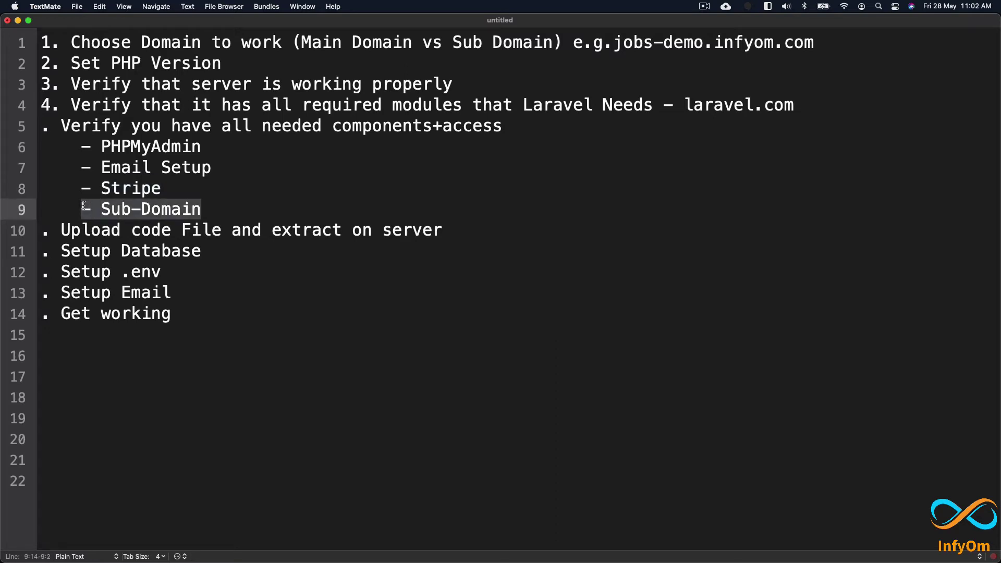
left_click(226, 201)
left_click(224, 187)
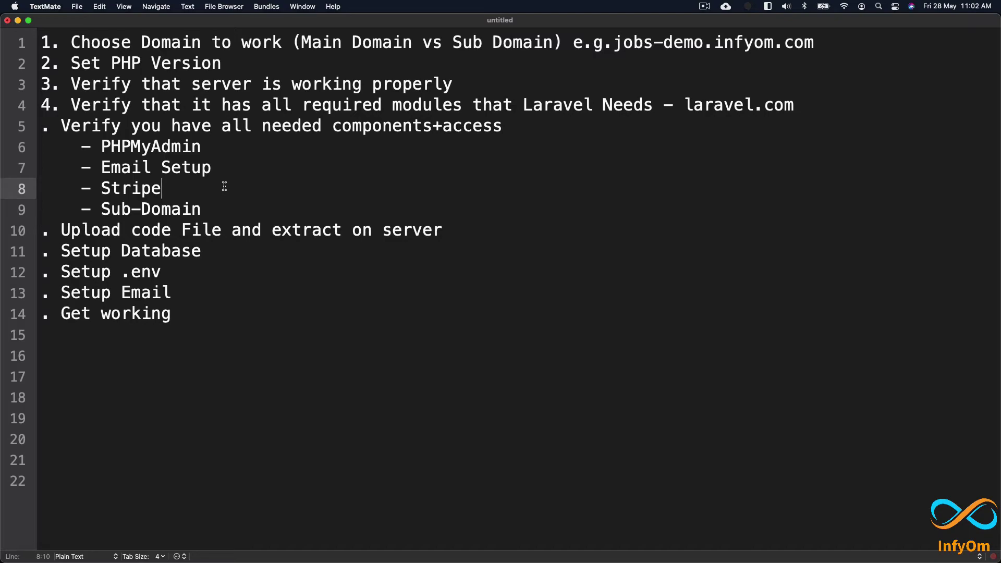
key("super+Tab")
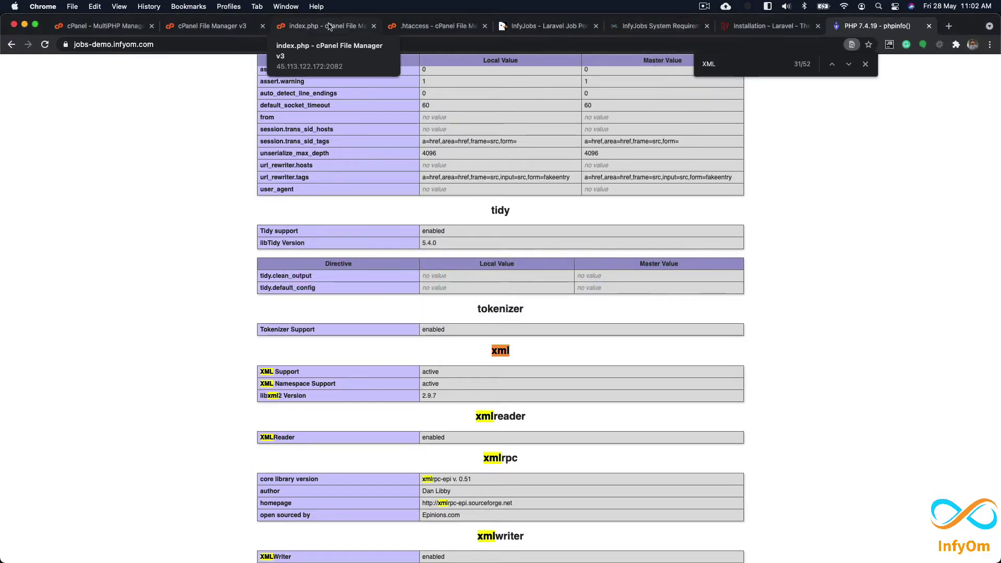
Step: Move from the InfyJobs System Requirements docs on to the Non-Technical Users installation page
left_click(329, 27)
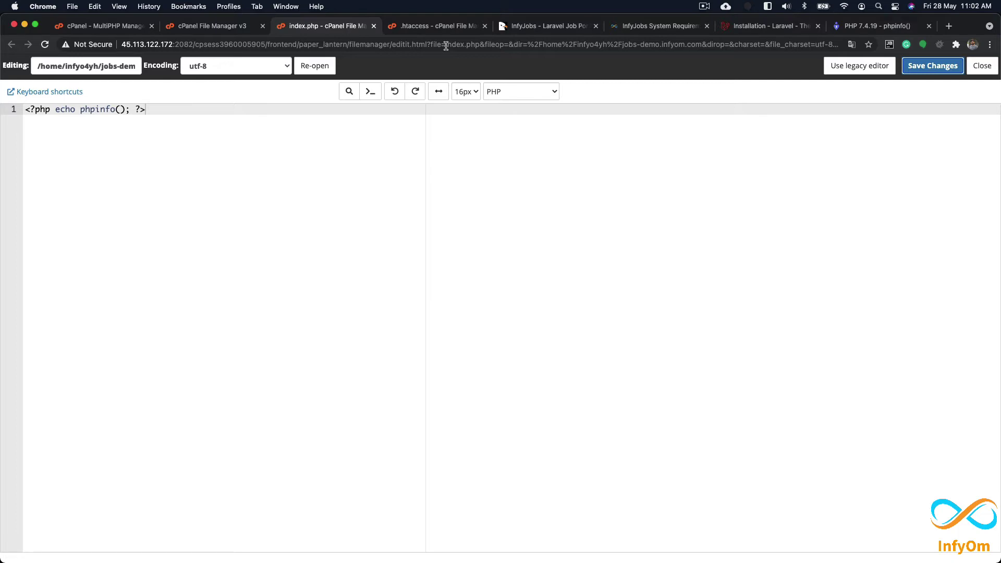
left_click(633, 29)
left_click(864, 511)
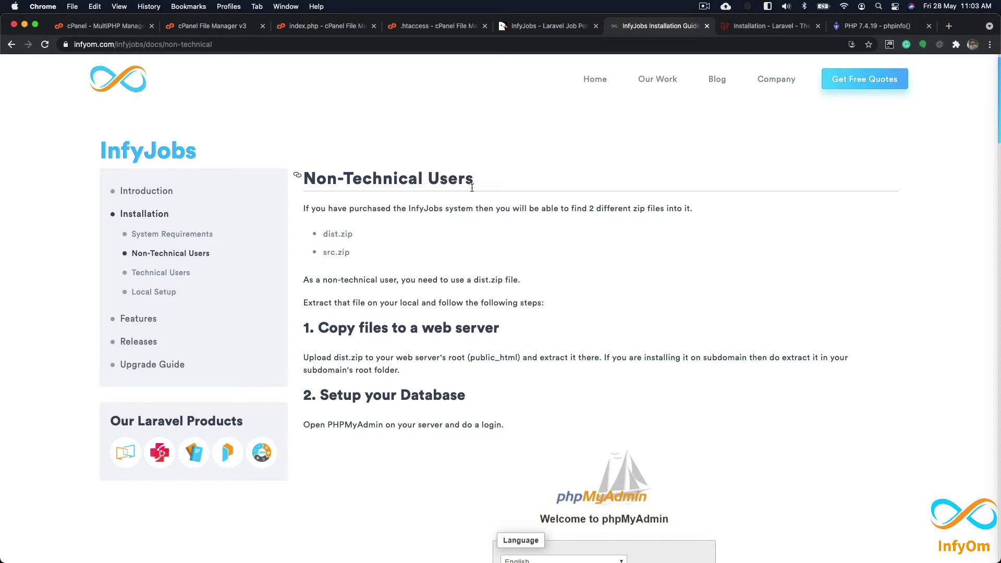
Step: Scroll to the step about copying dist.zip, mark its text, and zoom the docs page in
scroll(467, 196, "down", 3)
scroll(428, 212, "down", 1)
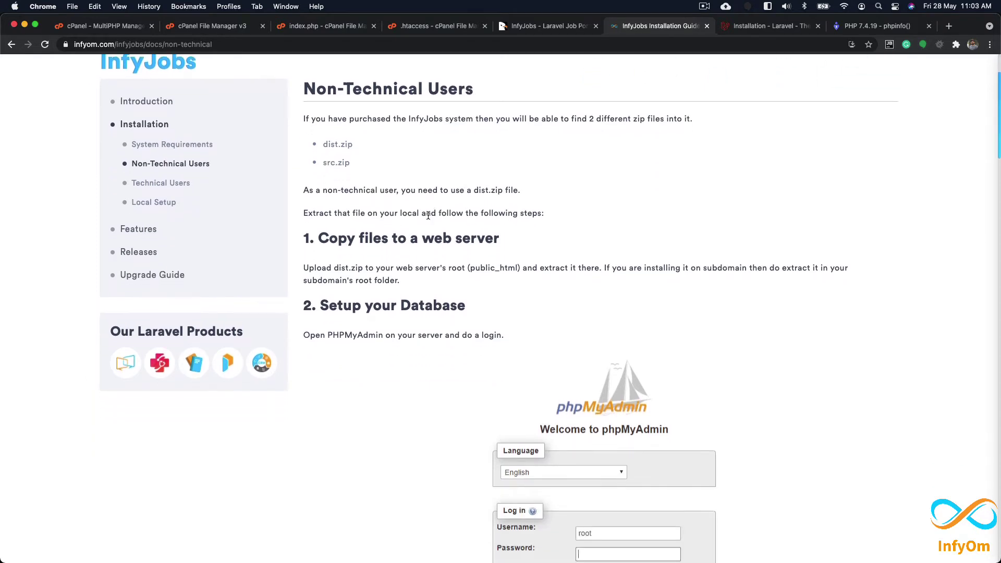
left_click_drag(323, 142, 372, 143)
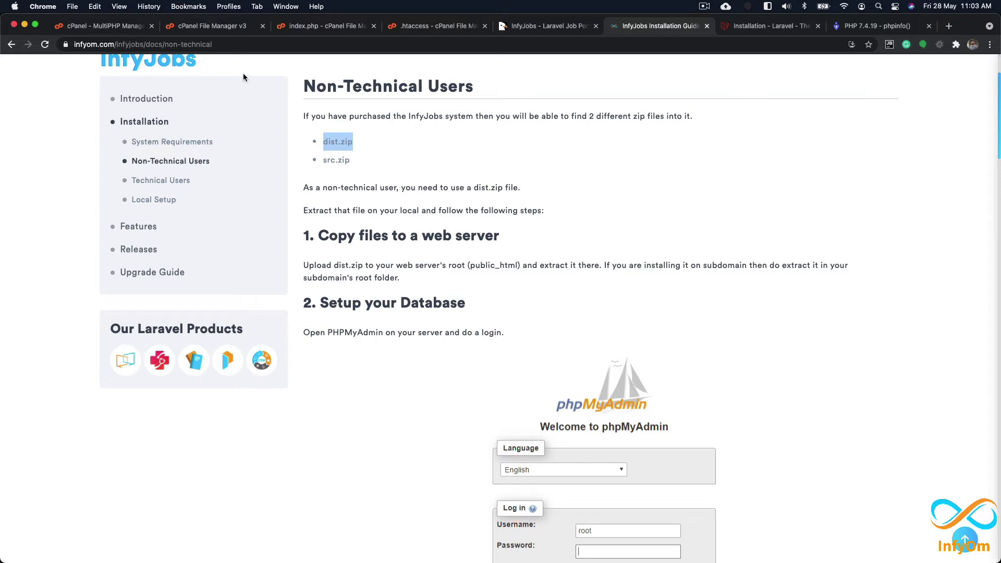
left_click_drag(319, 235, 493, 236)
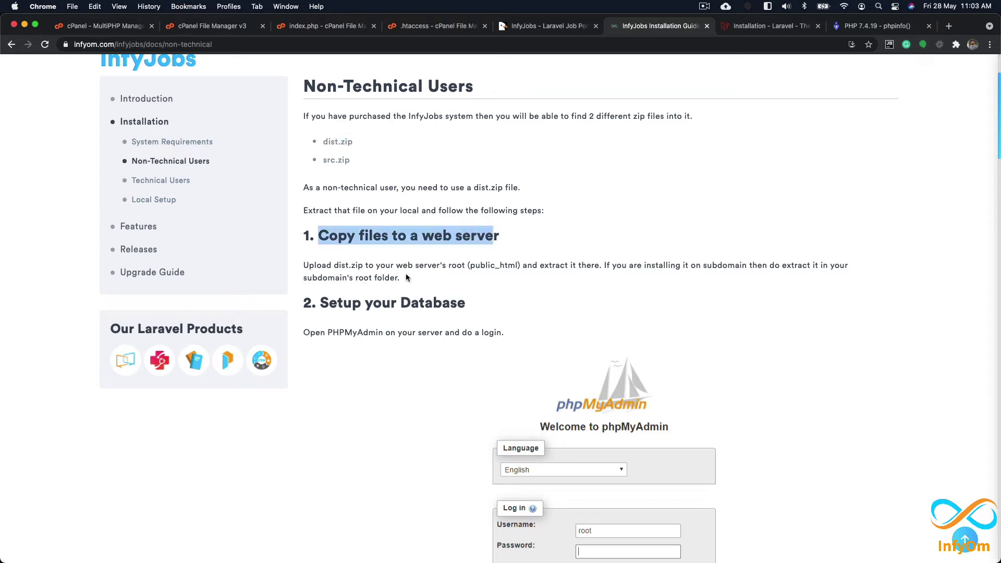
left_click(446, 265)
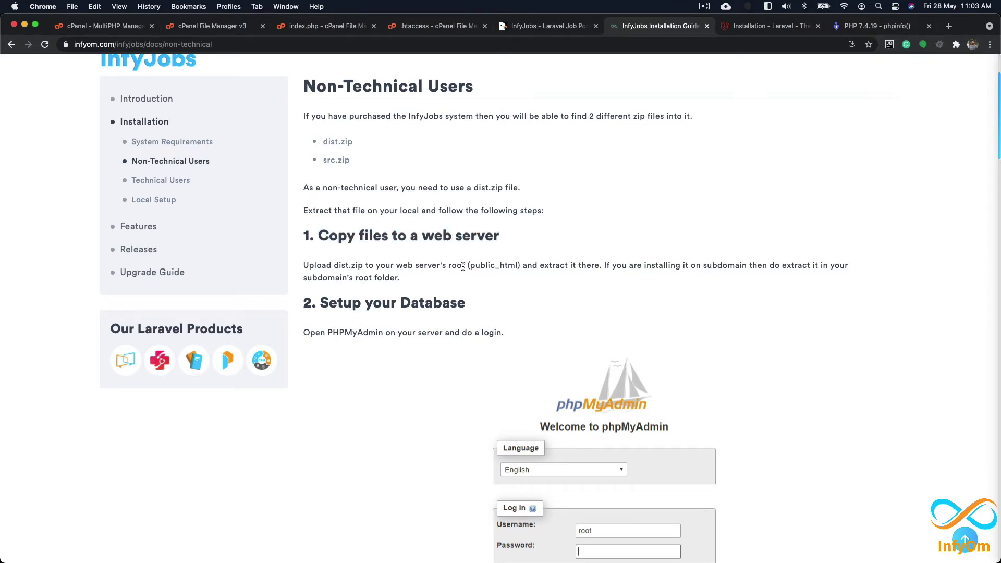
key("super+equal")
key("super+equal")
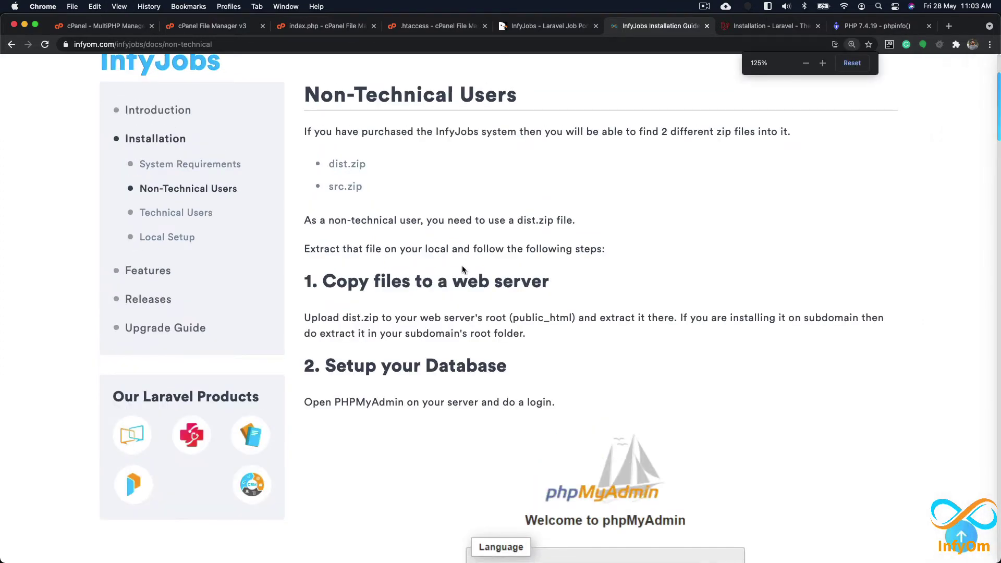
Step: Permanently delete .htaccess and index.php from jobs-demo.infyom.com, skipping the trash
left_click(235, 33)
left_click(374, 26)
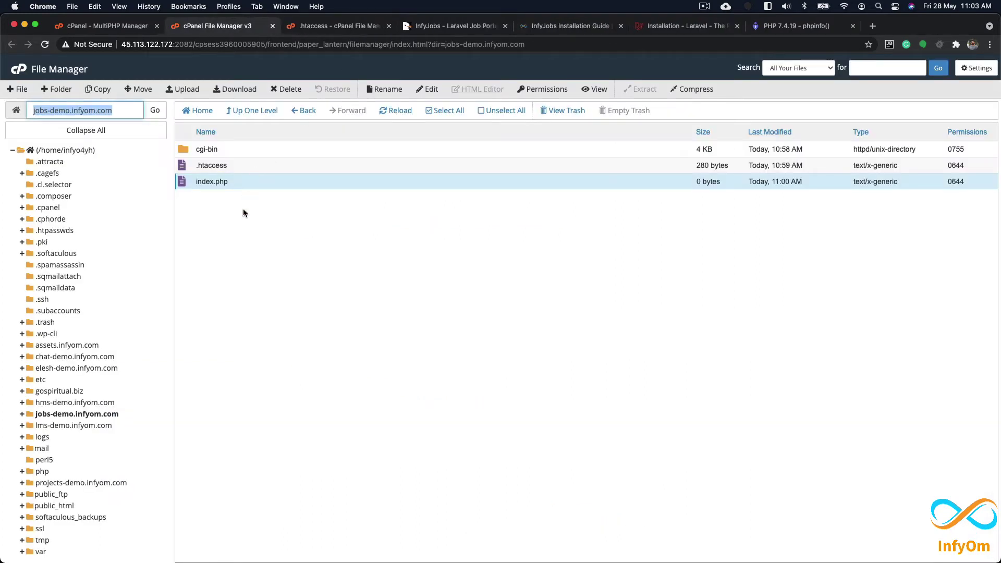
left_click(253, 167)
left_click(246, 178, "shift")
right_click(232, 183)
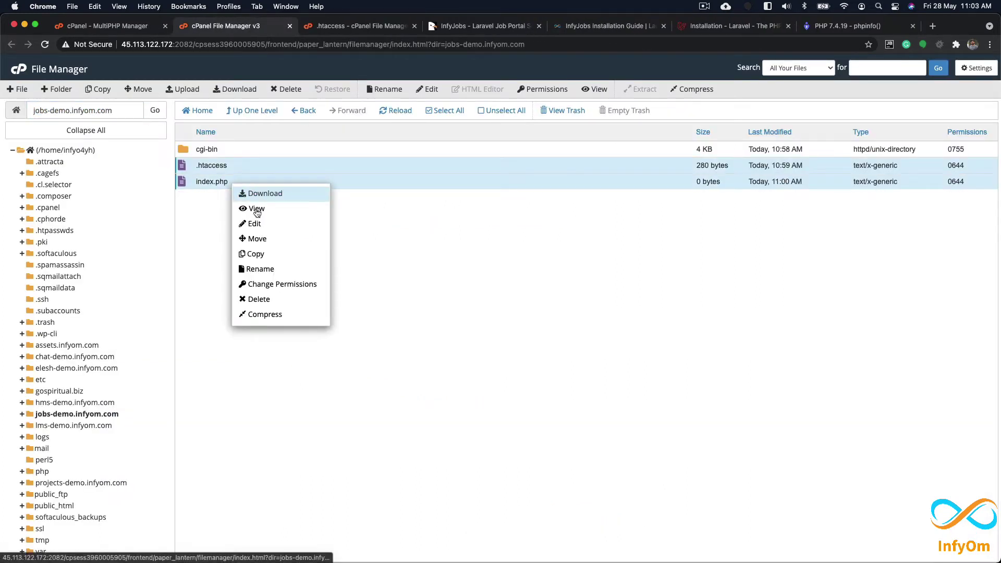
left_click(260, 298)
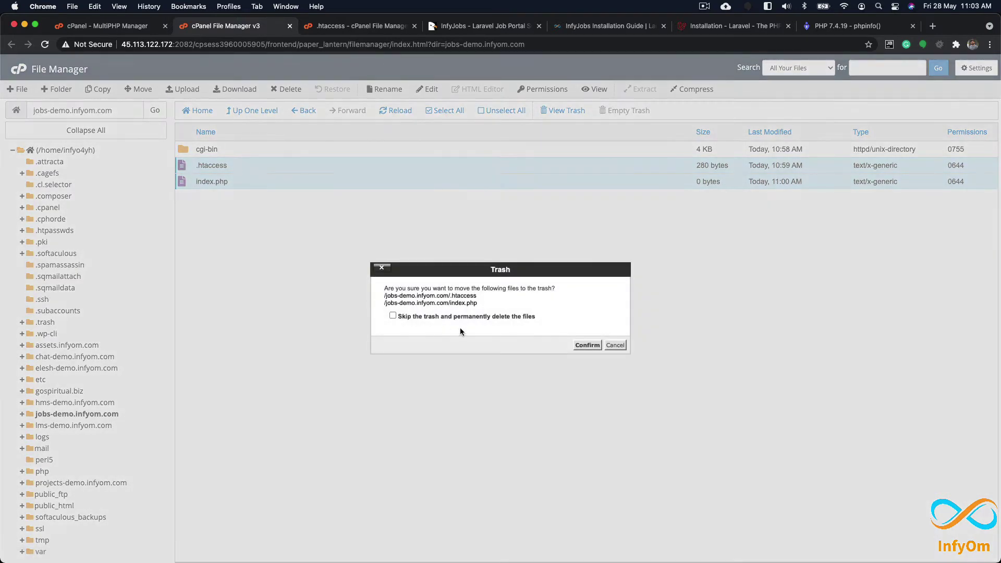
left_click(461, 316)
left_click(594, 346)
Step: Delete the cgi-bin folder from jobs-demo.infyom.com
left_click(249, 148)
right_click(249, 148)
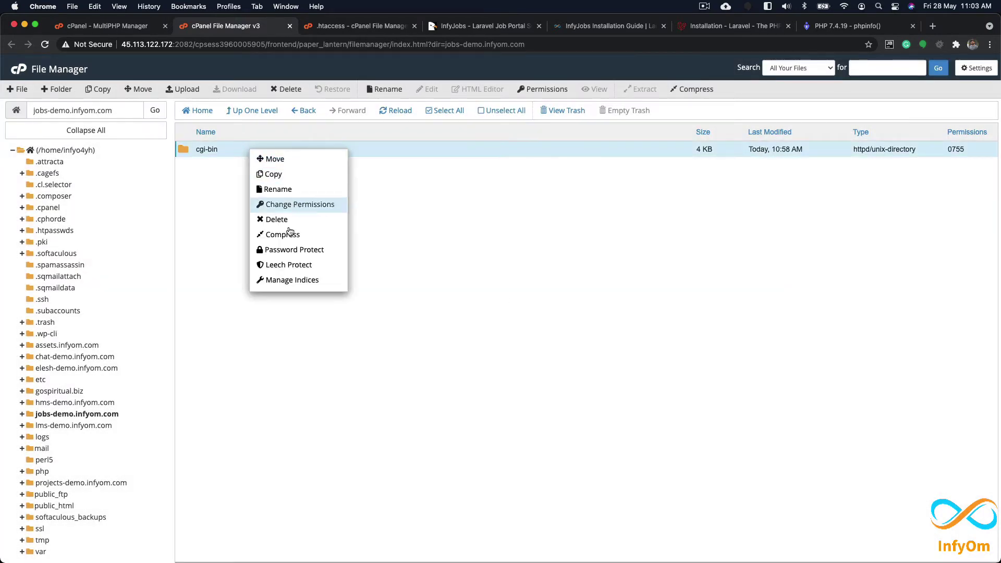
left_click(288, 220)
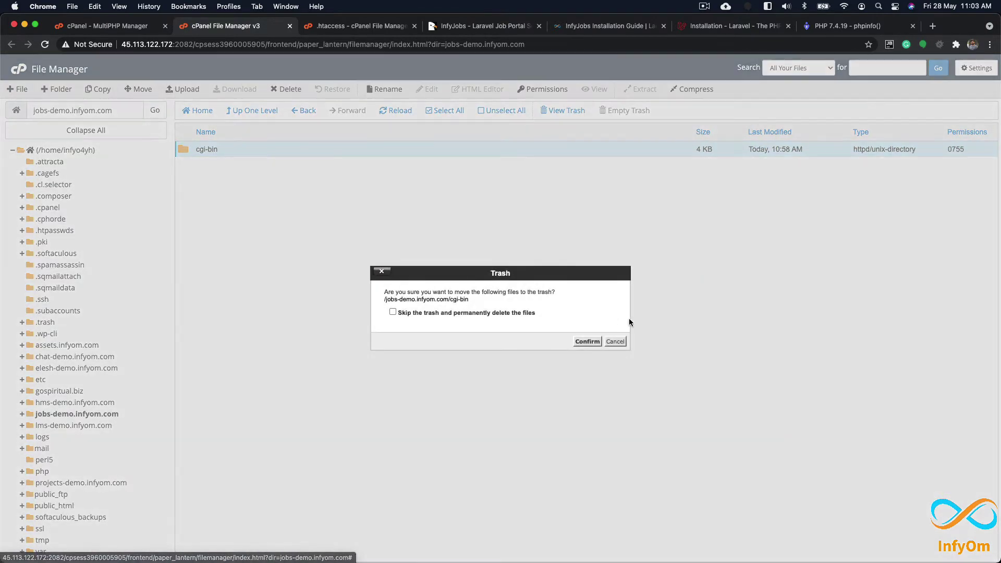
left_click(587, 342)
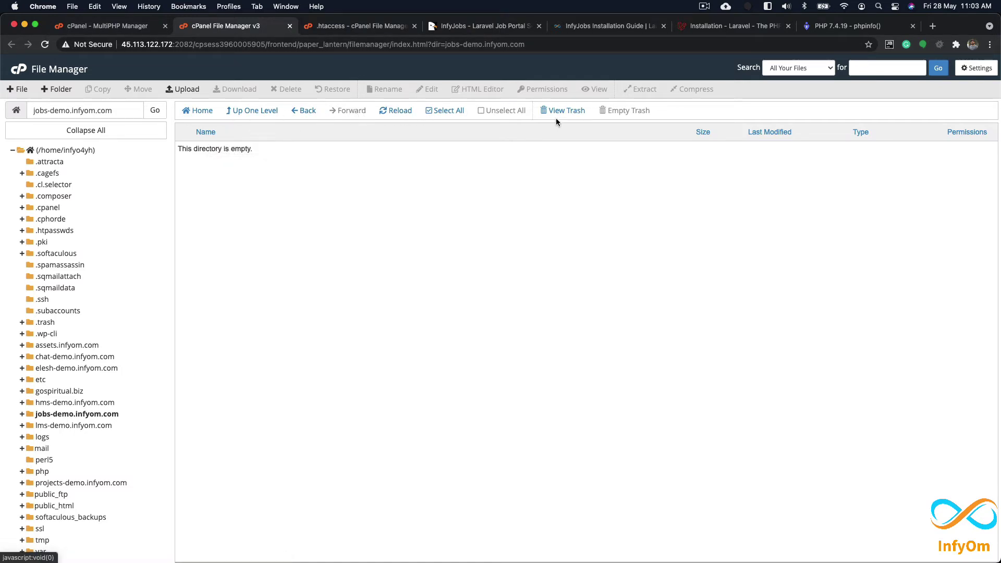
Step: Upload dist.zip from the Desktop InfyJobs folder into jobs-demo.infyom.com
left_click(198, 97)
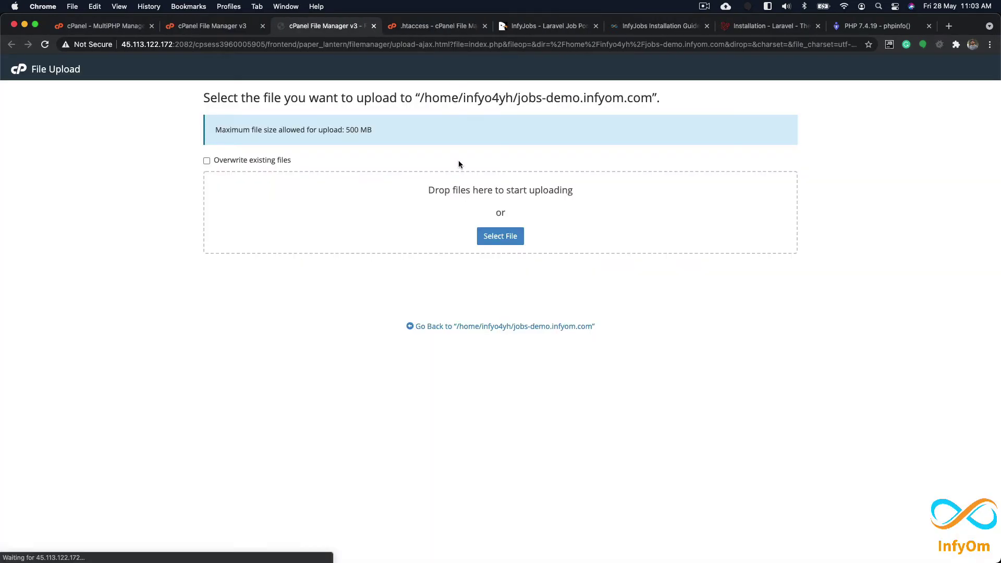
key("super+Tab")
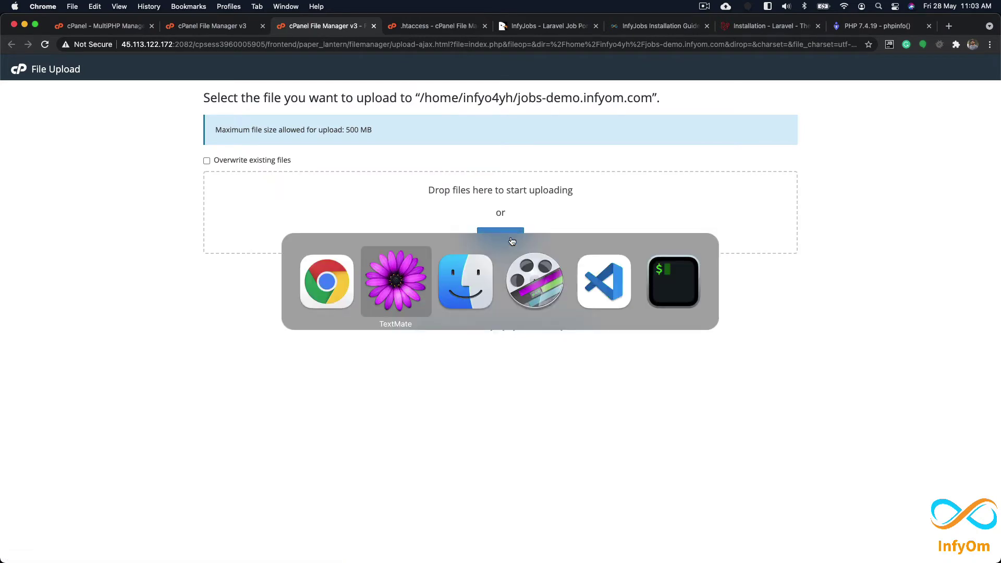
key("super+Tab")
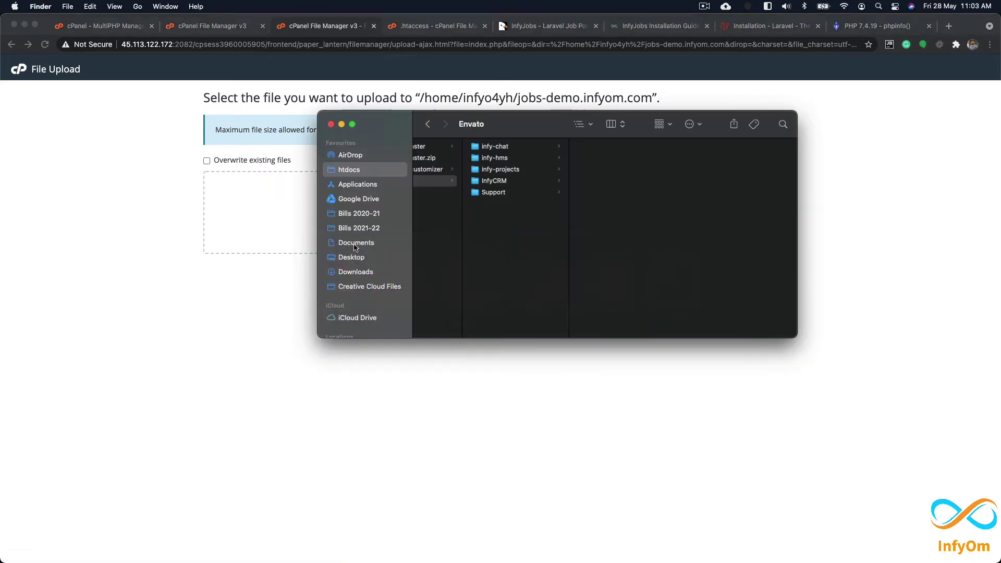
left_click(351, 257)
left_click_drag(537, 125, 636, 285)
left_click(578, 316)
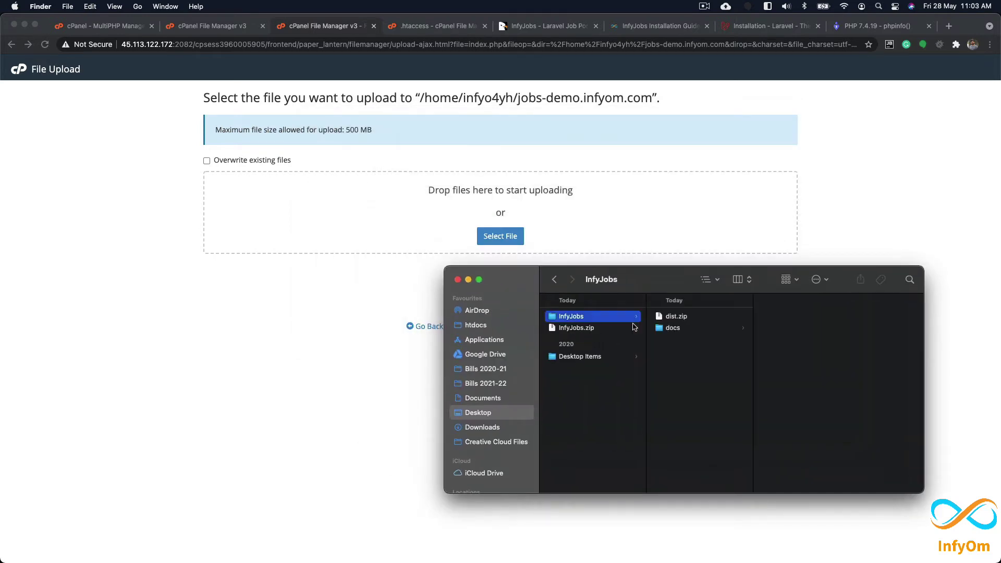
left_click_drag(681, 317, 448, 215)
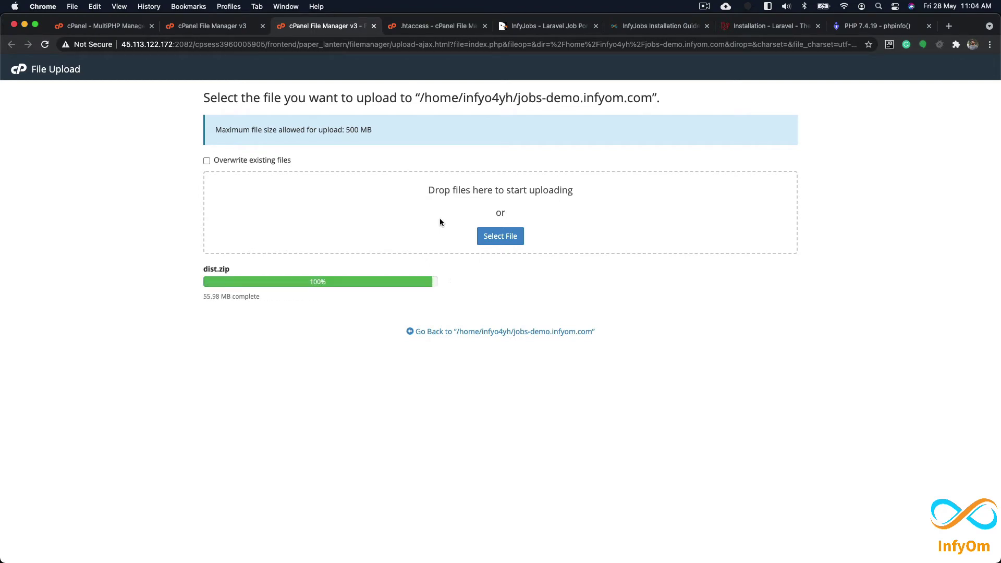
left_click(518, 332)
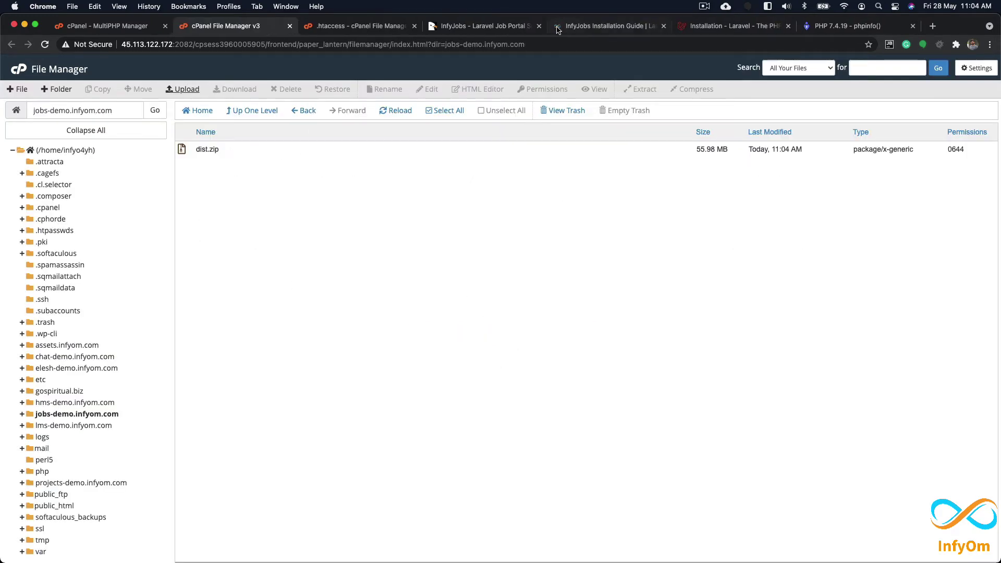
Step: Check the guide's step-1 extract instruction, then return to the File Manager
left_click(569, 27)
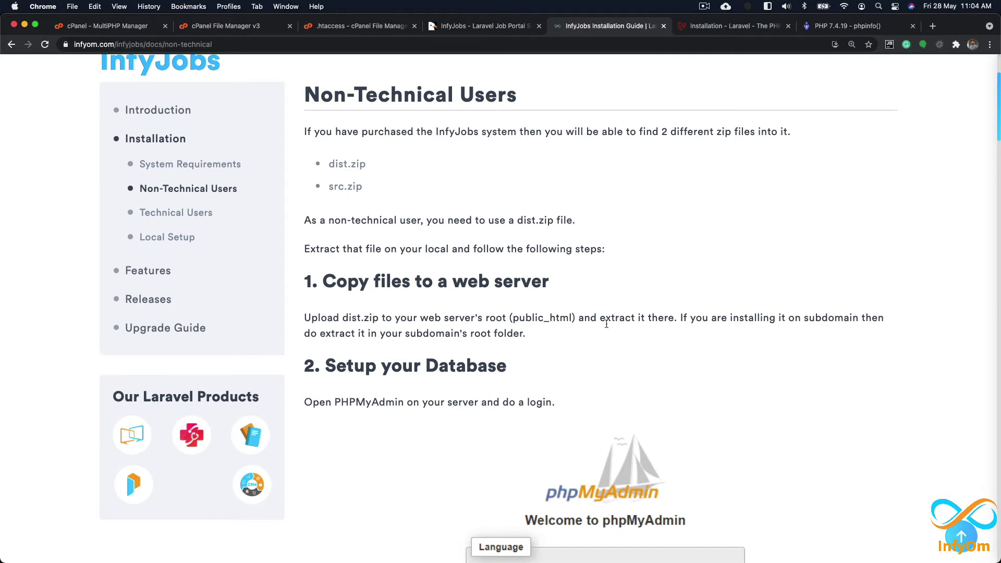
left_click_drag(600, 318, 671, 319)
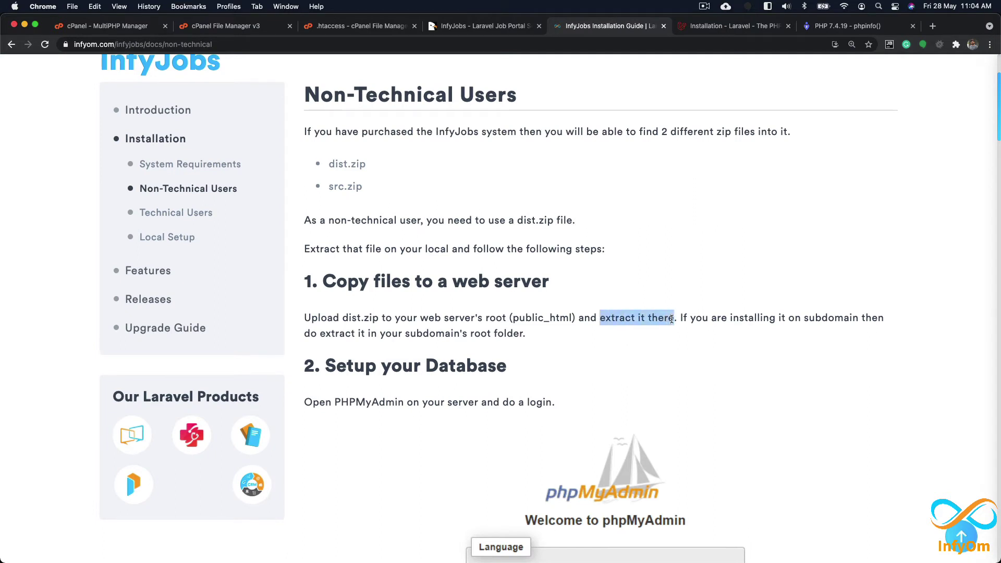
left_click(235, 28)
Step: Extract dist.zip in place into /jobs-demo.infyom.com and close the extraction results
left_click(252, 149)
right_click(215, 149)
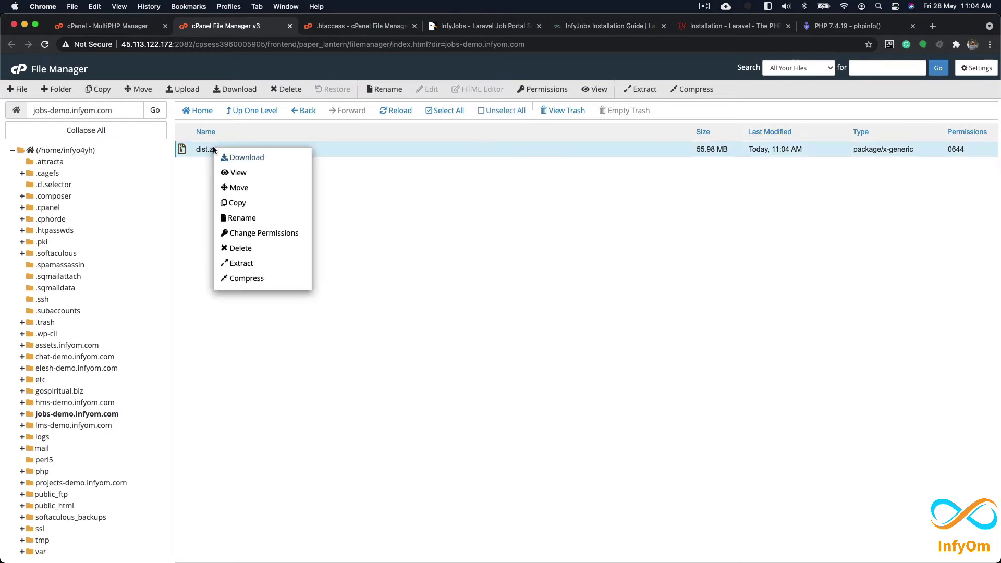
left_click(251, 263)
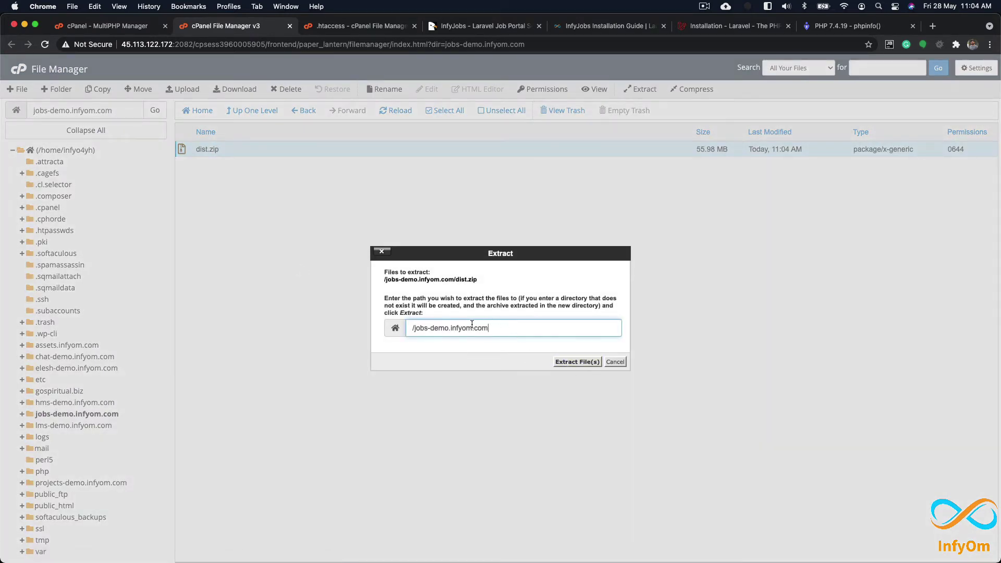
left_click(577, 362)
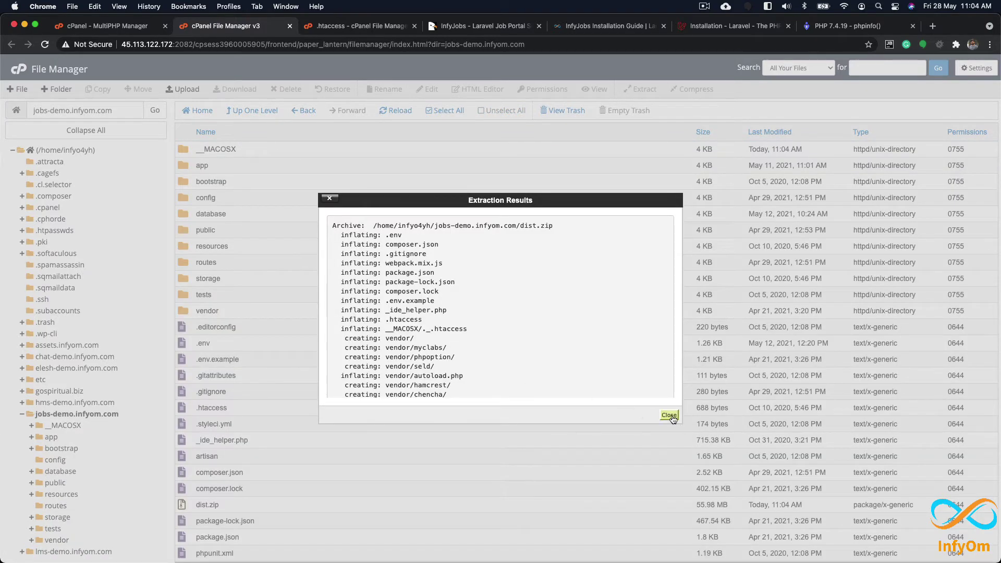
left_click(669, 416)
left_click(236, 151)
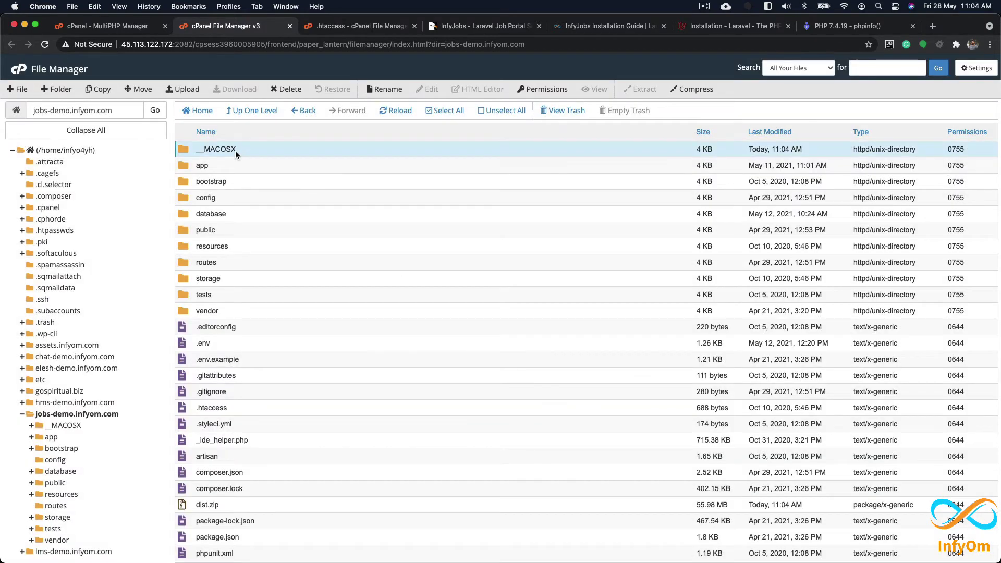
Step: Delete the __MACOSX folder from jobs-demo.infyom.com
right_click(235, 151)
left_click(264, 222)
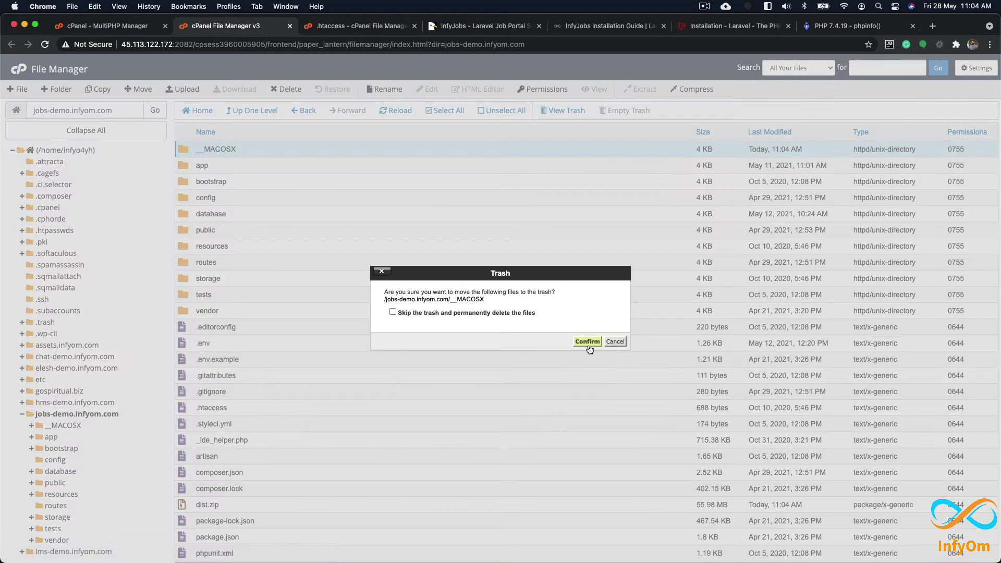
left_click(588, 344)
Step: View the contents of the root .htaccess file
scroll(264, 392, "down", 1)
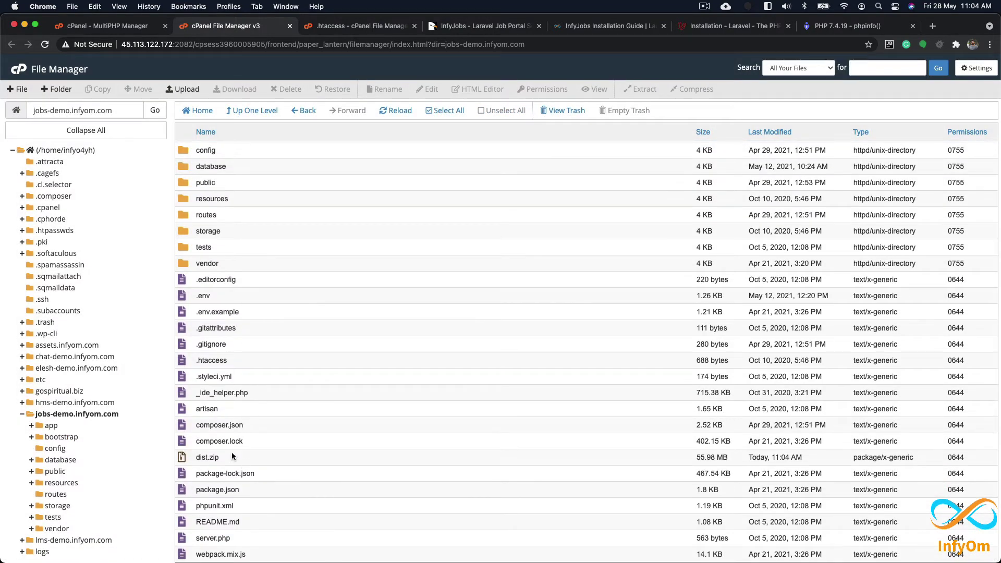
right_click(242, 361)
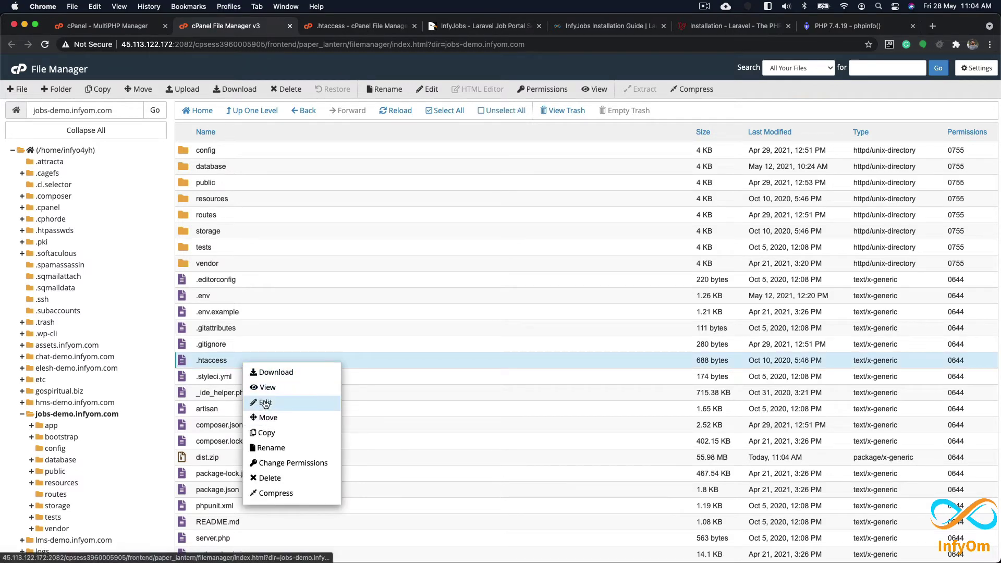
left_click(281, 397)
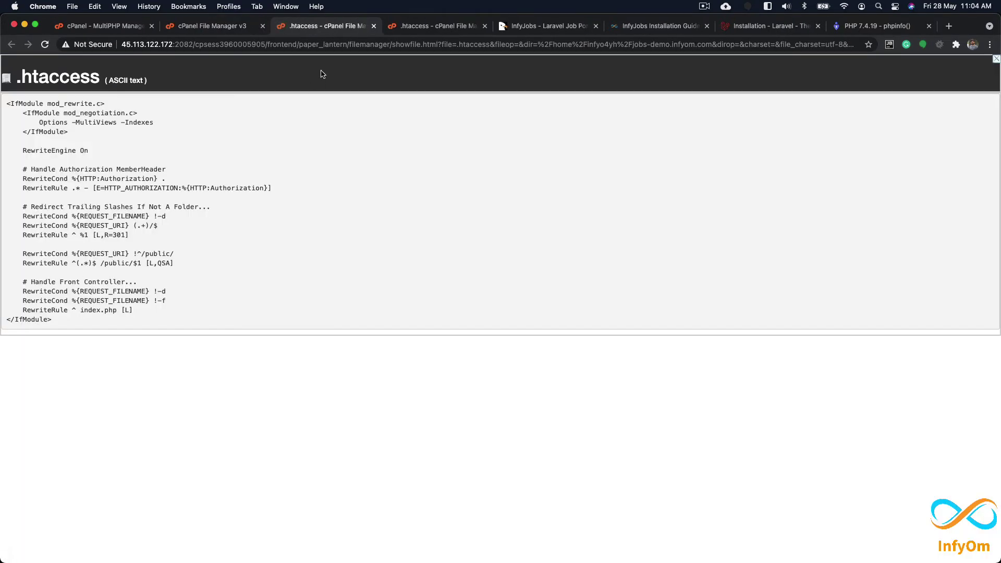
left_click(373, 27)
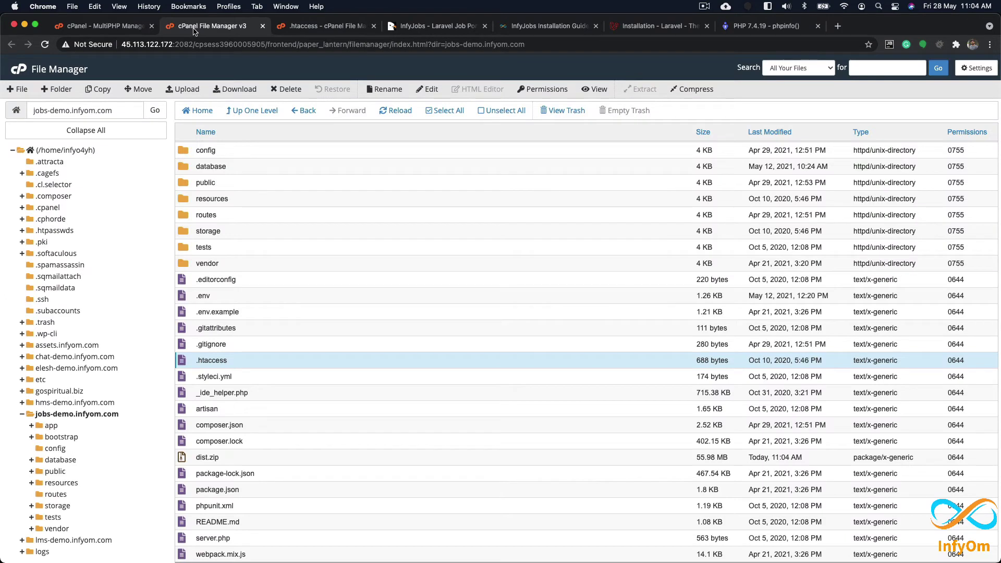
Step: Look inside the public folder, then go back up and select the root .htaccess
scroll(248, 227, "up", 1)
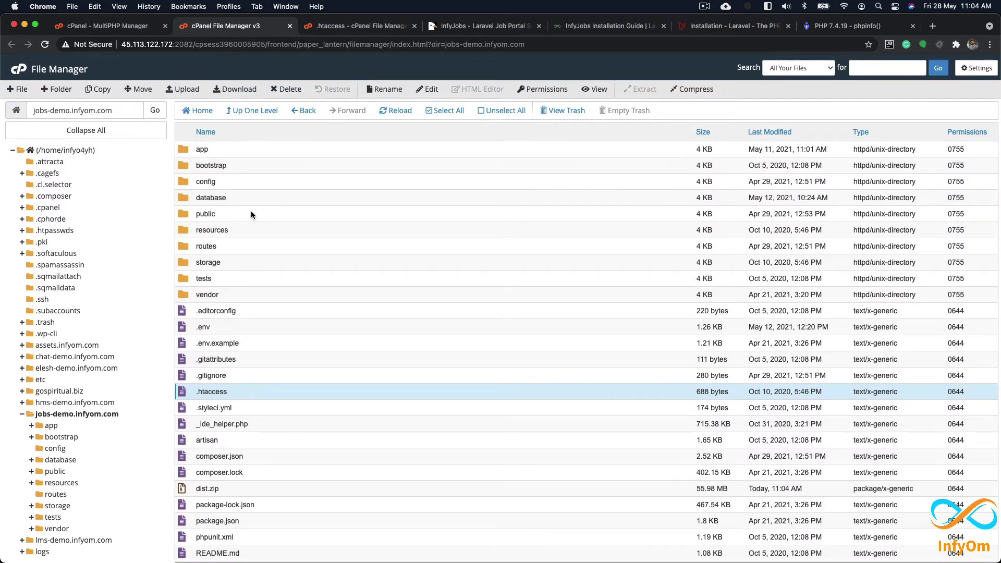
left_click(252, 211)
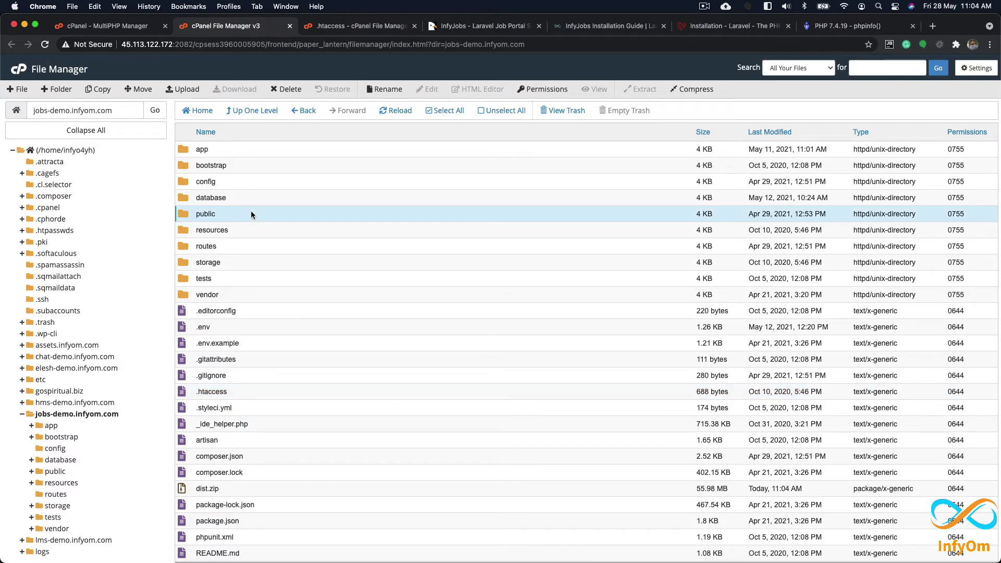
double_click(251, 210)
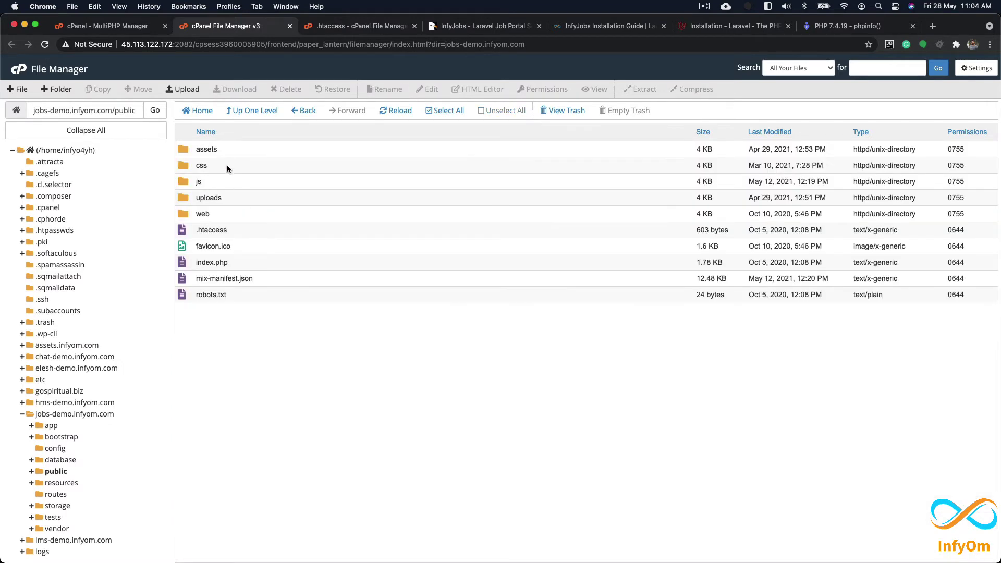
left_click(251, 111)
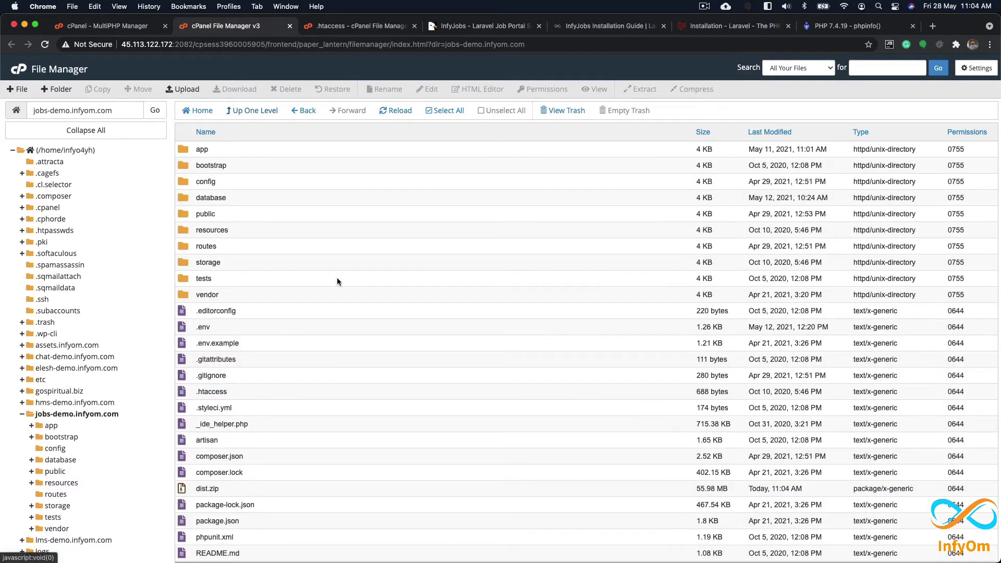
left_click(253, 393)
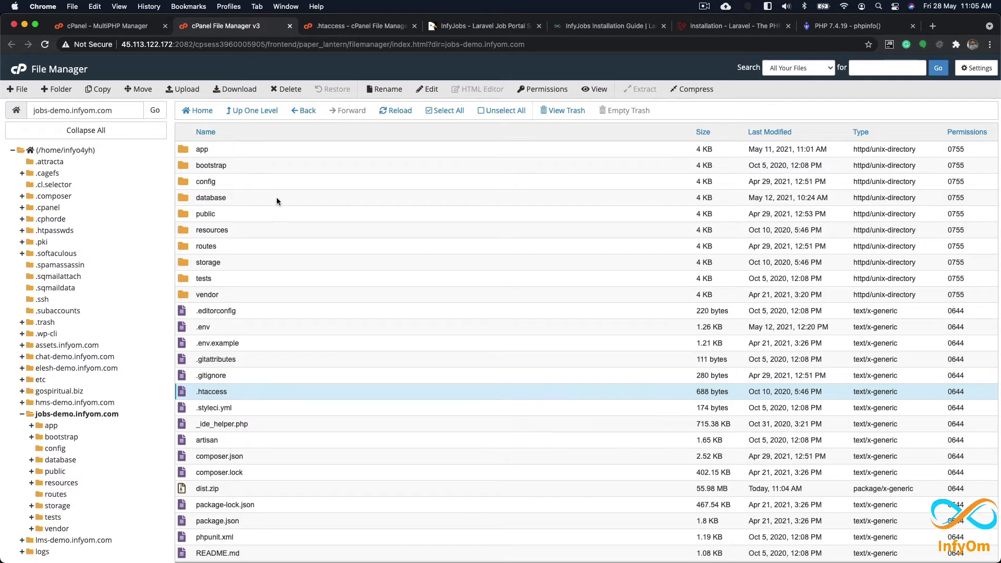
Step: Change jobs-demo.infyom.com's document root to /jobs-demo.infyom.com/public in Subdomains
left_click(117, 29)
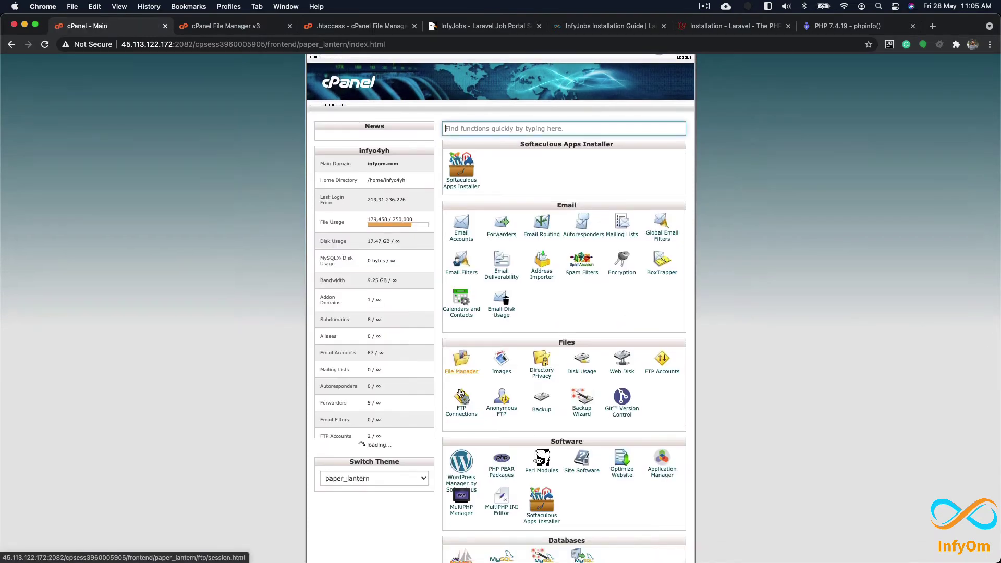
scroll(521, 312, "down", 5)
left_click(542, 367)
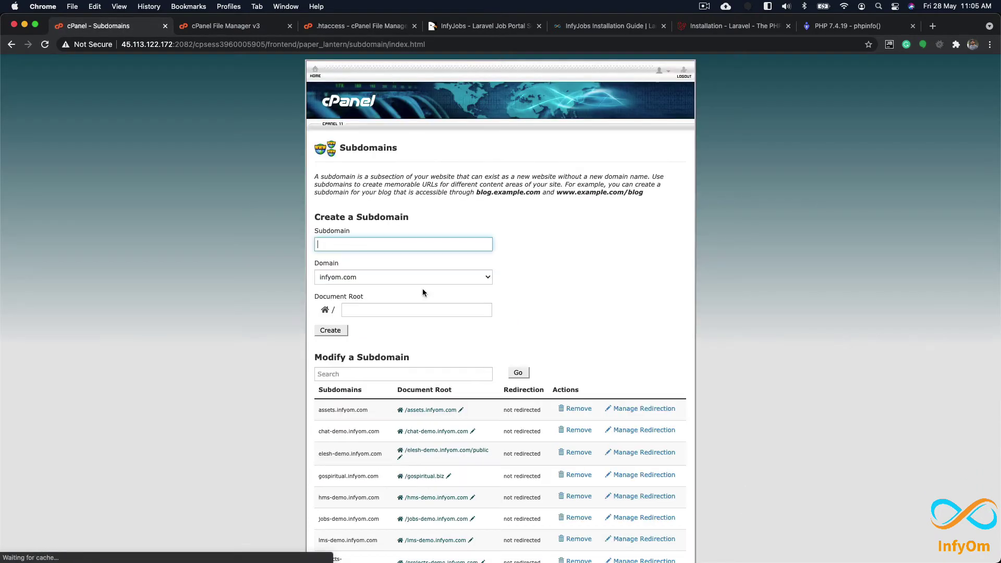
scroll(396, 313, "down", 5)
left_click_drag(316, 347, 381, 348)
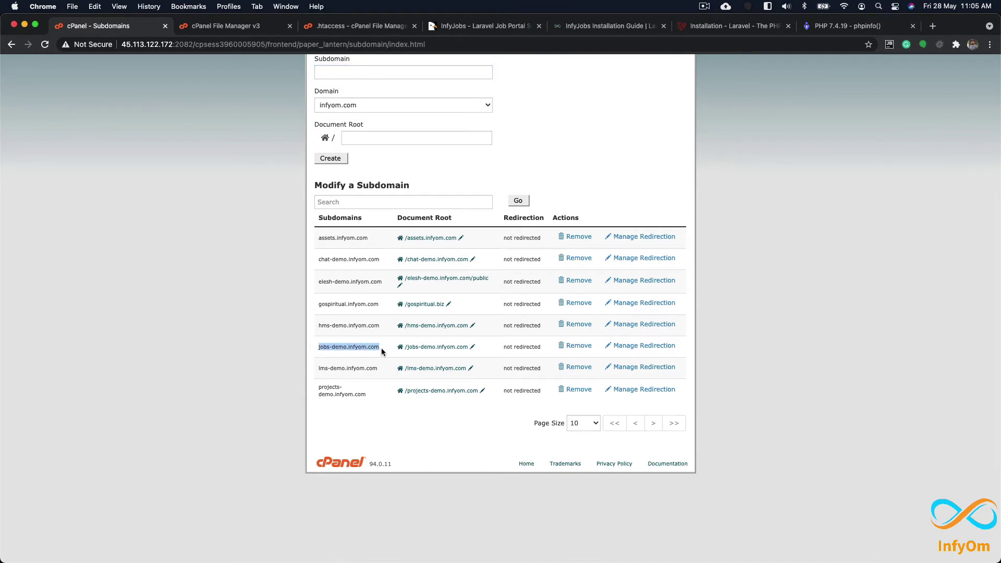
left_click(473, 347)
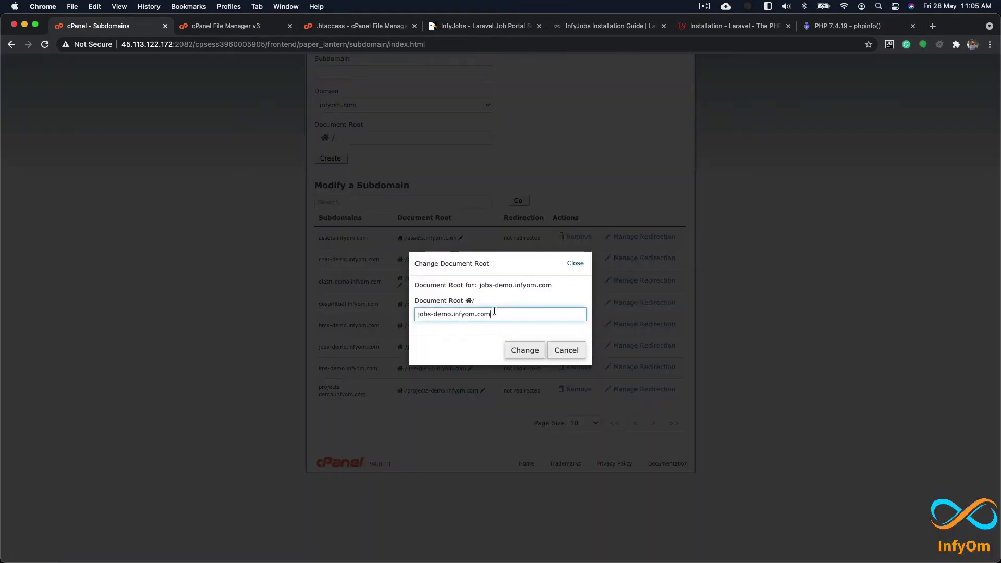
type("/public")
left_click(523, 353)
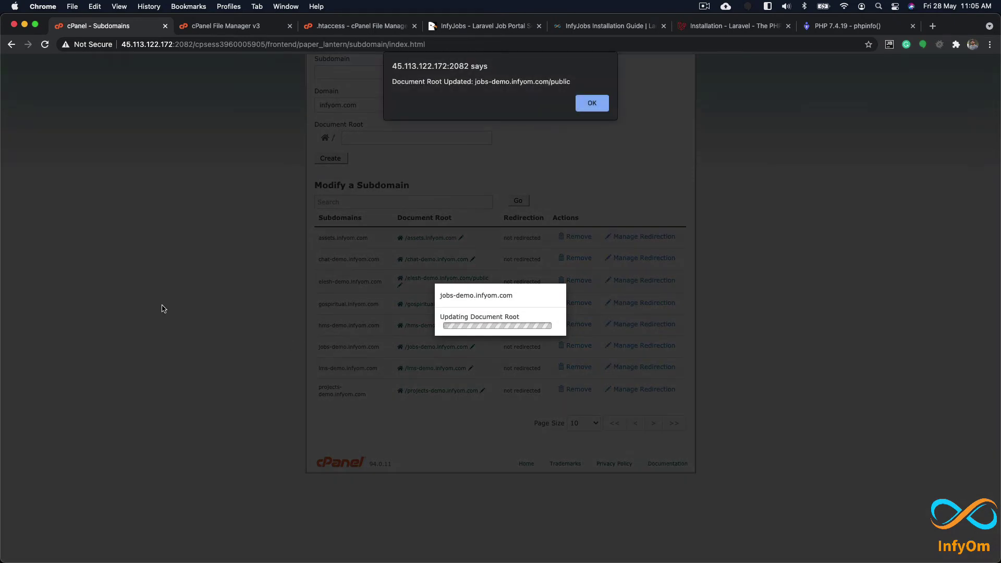
left_click(592, 102)
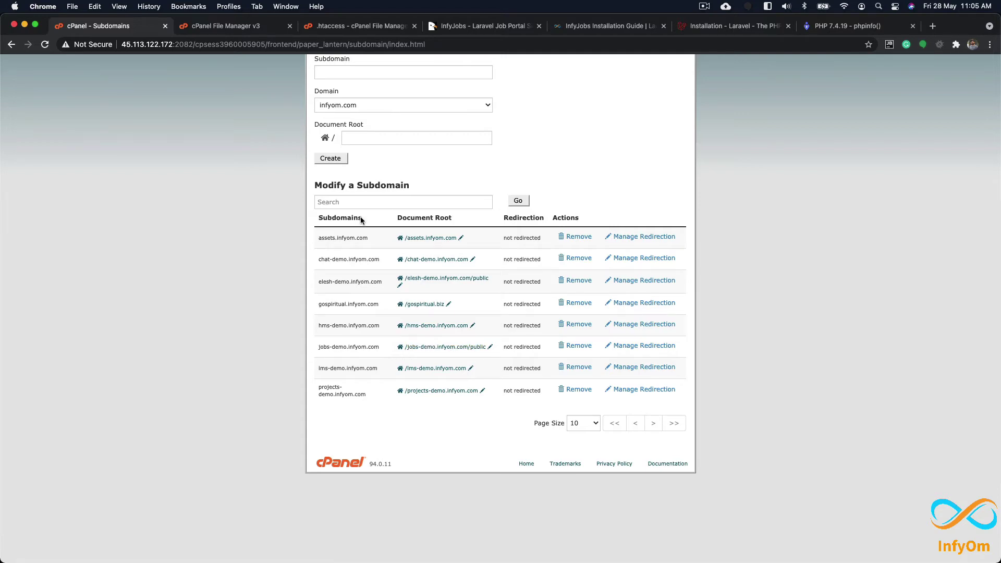
Step: Return to the cPanel home page
scroll(305, 105, "up", 5)
left_click(344, 139)
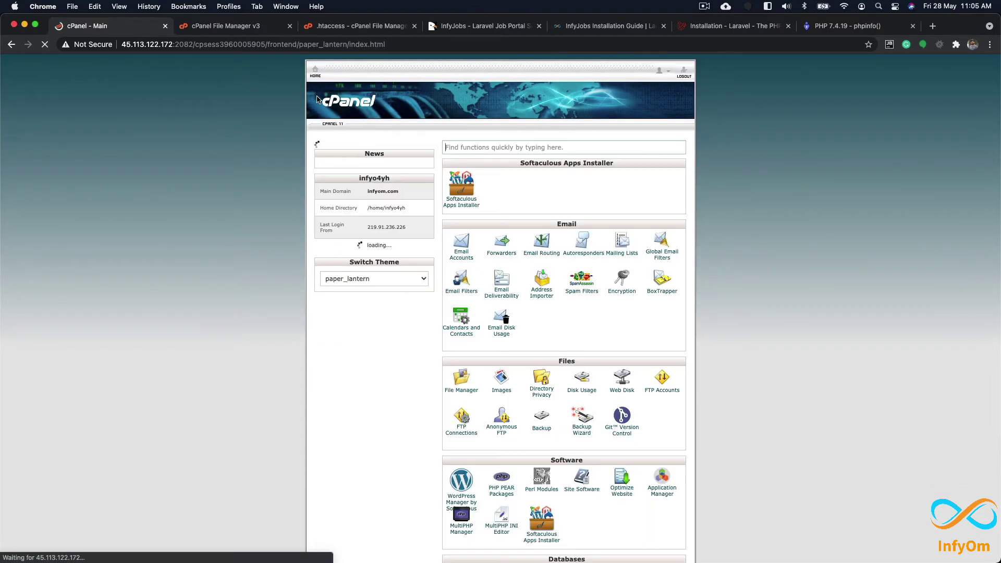
scroll(482, 286, "down", 5)
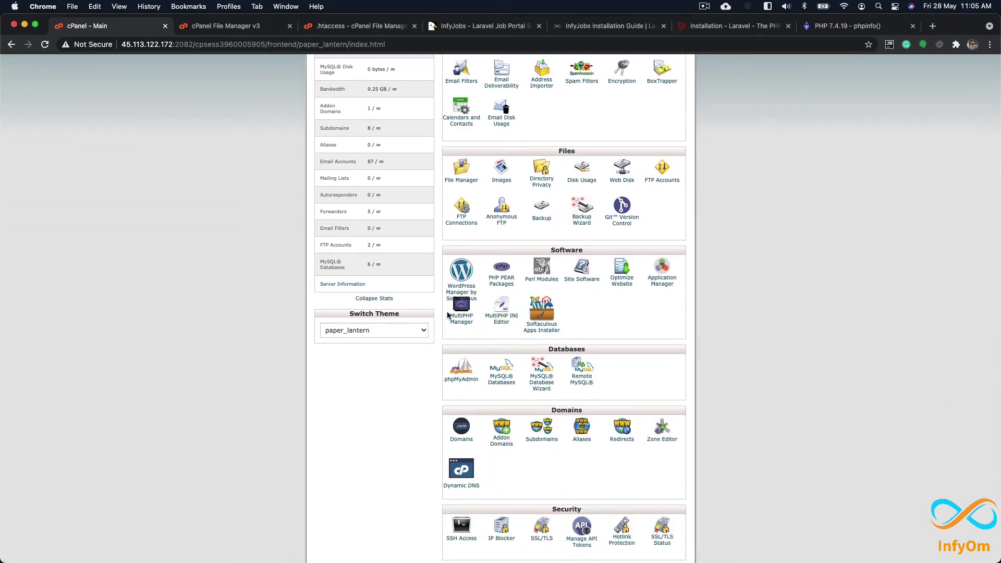
Step: Open MultiPHP Manager and tick jobs-demo.infyom.com
left_click(462, 317)
scroll(251, 350, "down", 3)
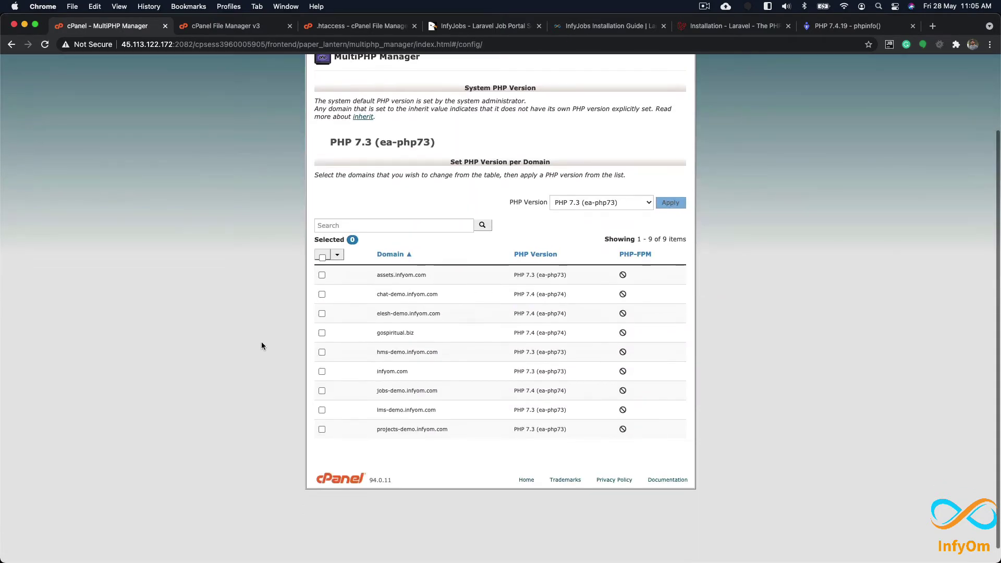
left_click(322, 391)
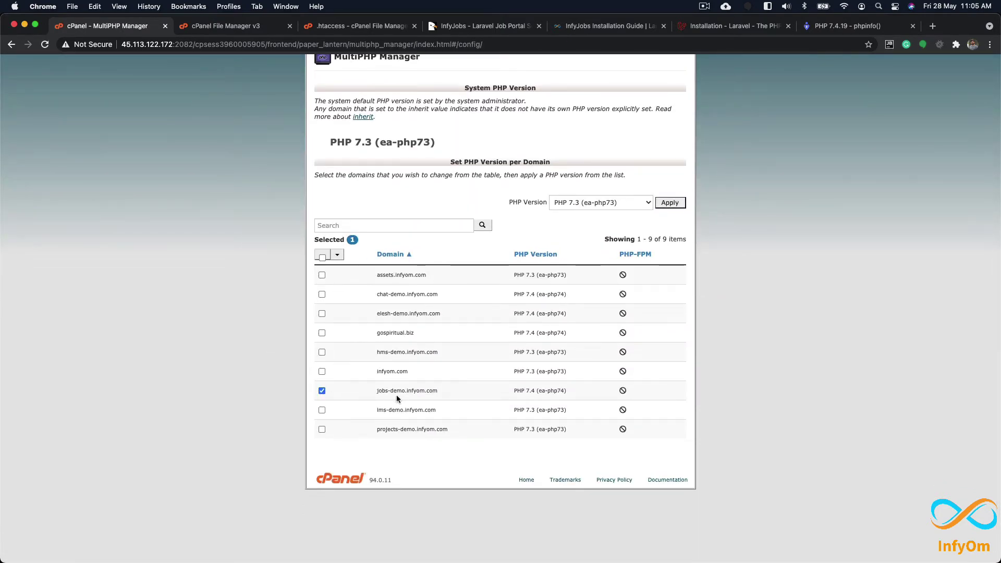
Step: Inspect the public folder's .htaccess contents in File Manager
left_click(414, 25)
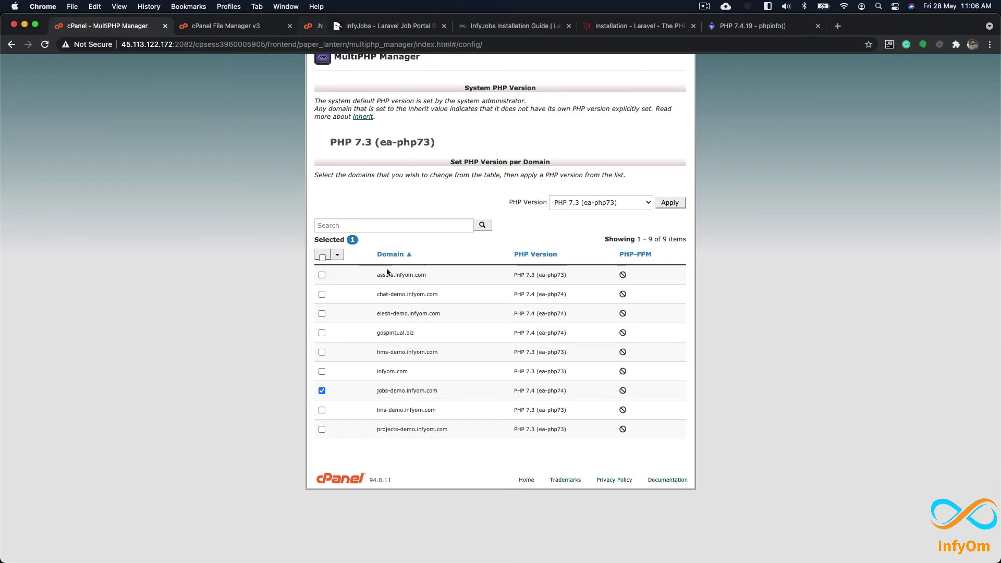
left_click(237, 25)
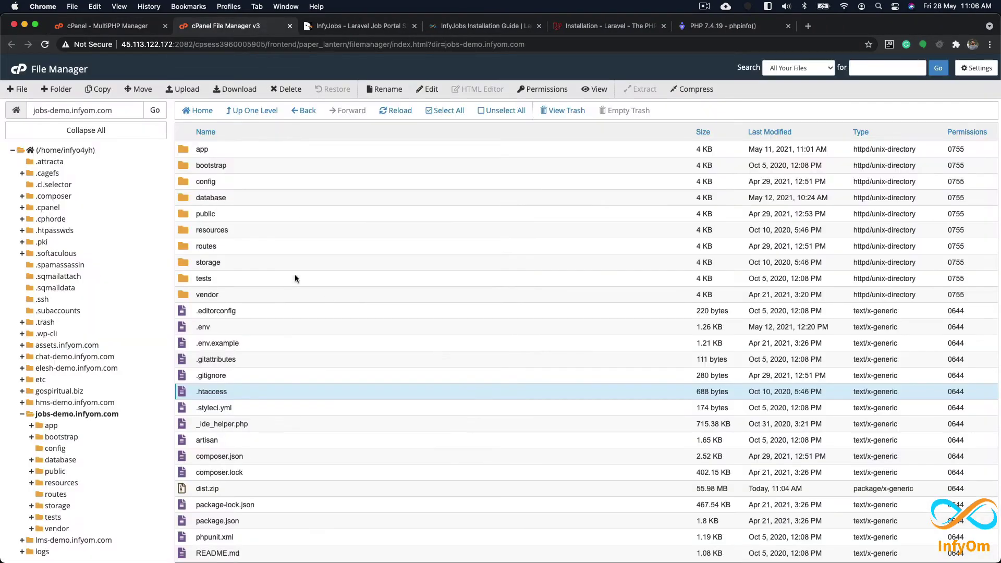
double_click(231, 214)
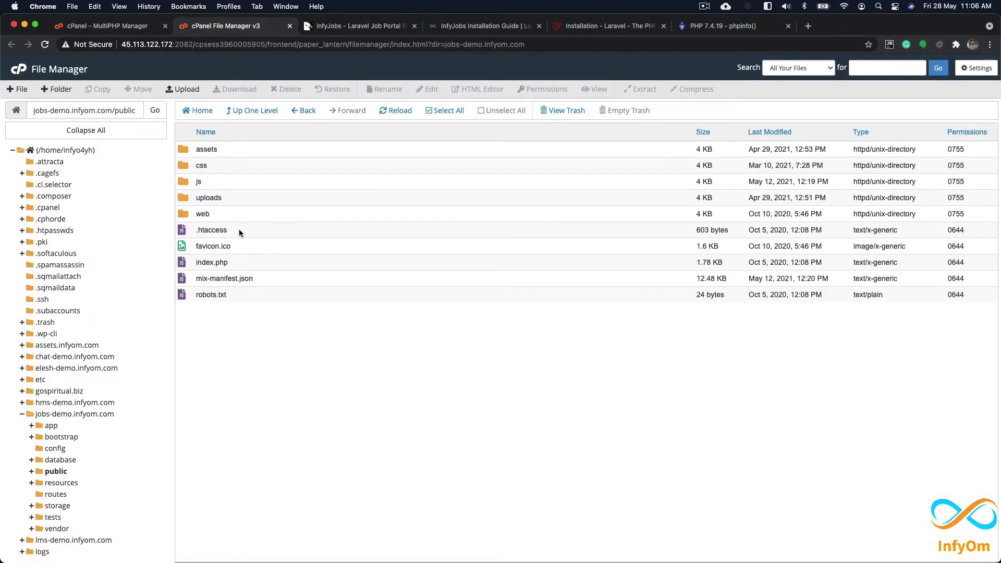
right_click(239, 230)
left_click(261, 254)
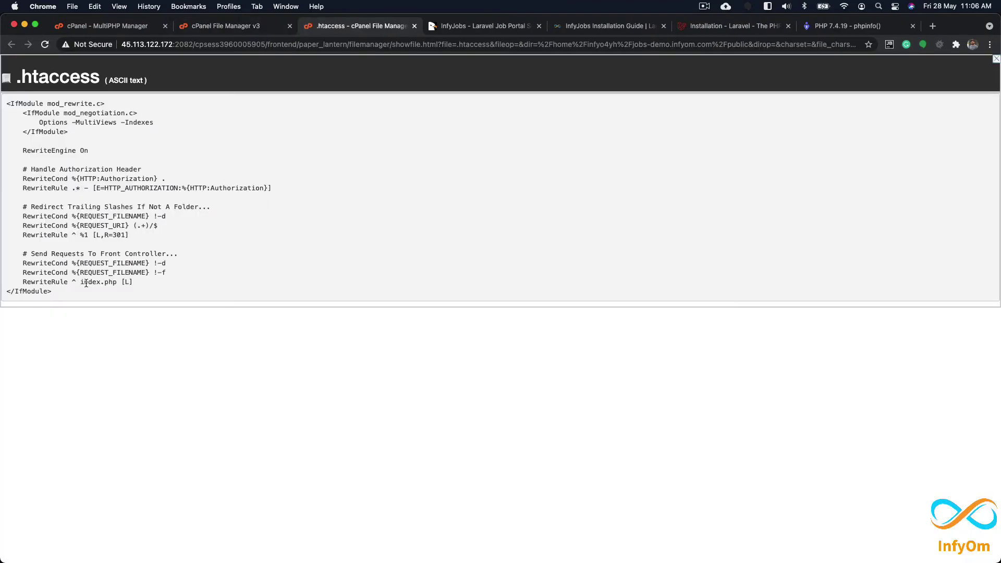
left_click(414, 26)
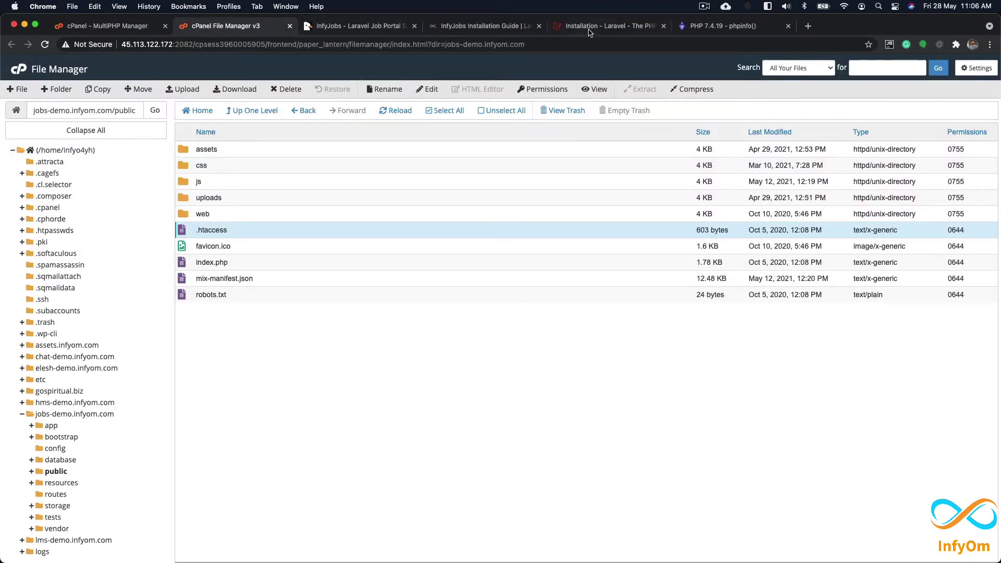
Step: Set jobs-demo.infyom.com's PHP version to inherit and apply it
left_click(107, 27)
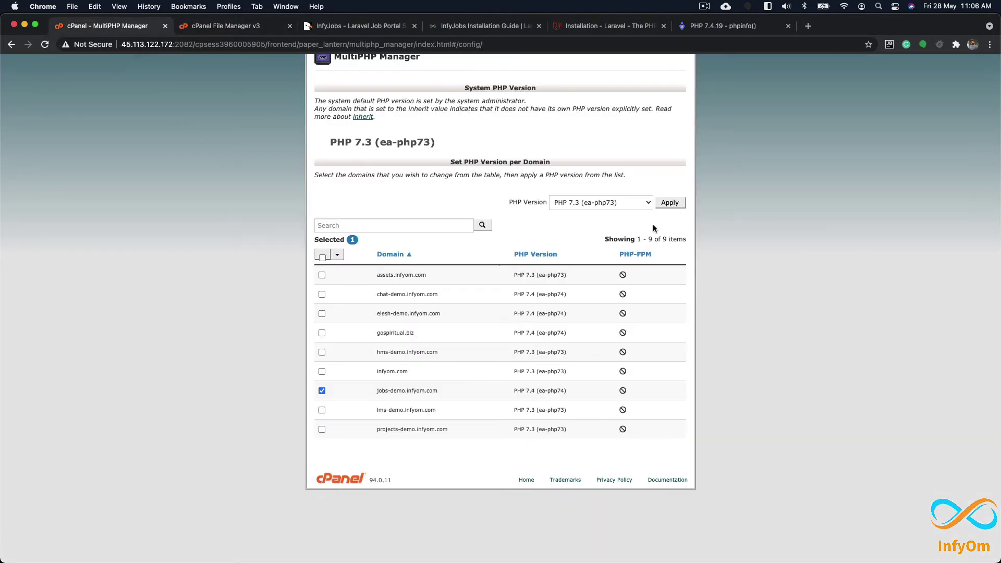
left_click(604, 207)
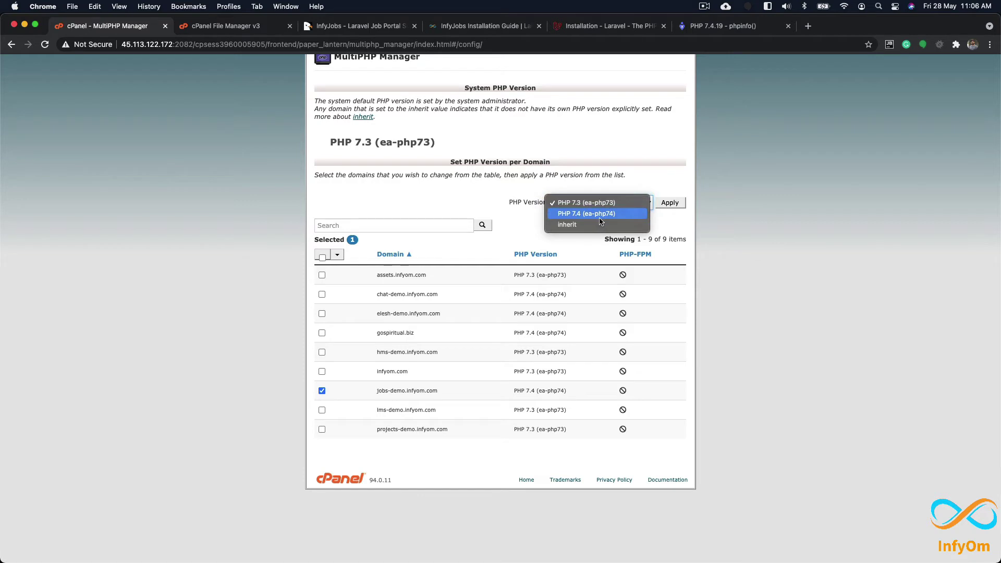
left_click(598, 225)
left_click(670, 203)
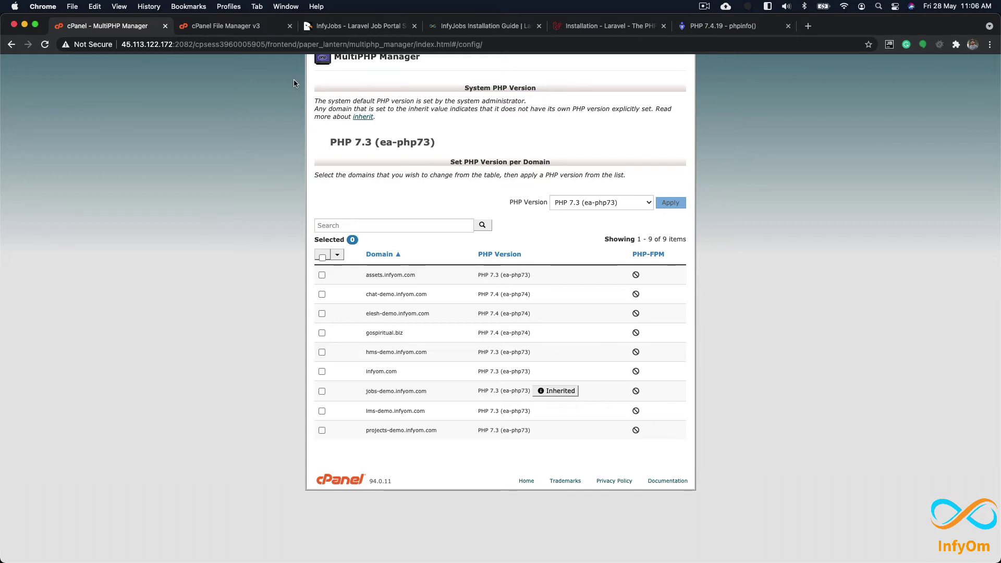
Step: View the updated public .htaccess, then reload the File Manager listing
left_click(235, 27)
right_click(261, 229)
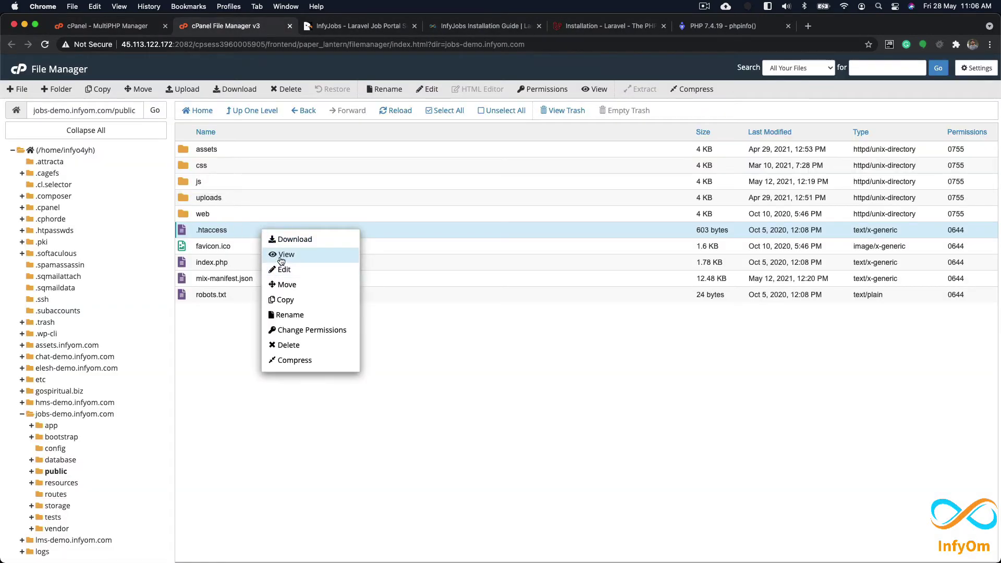
left_click(281, 257)
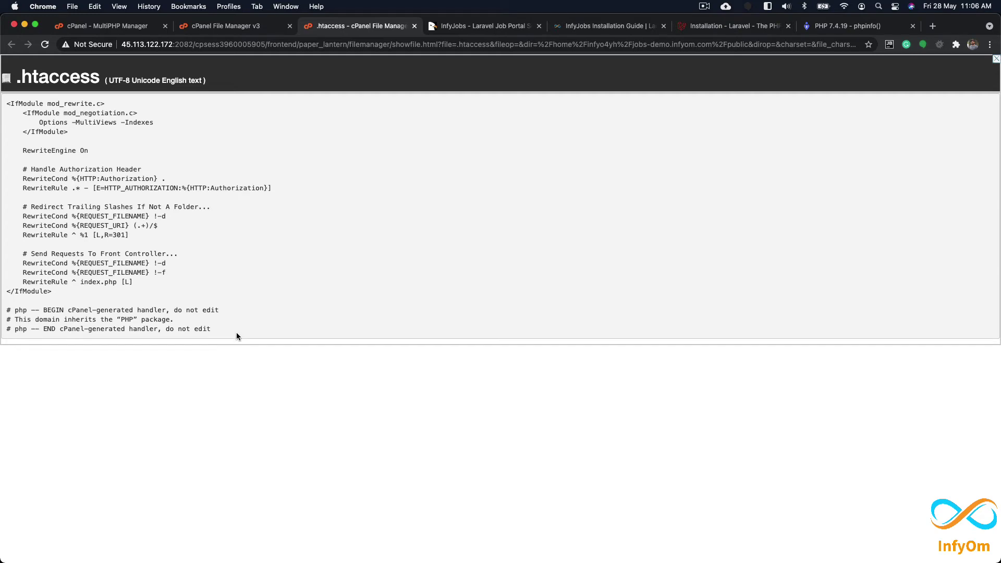
left_click(414, 27)
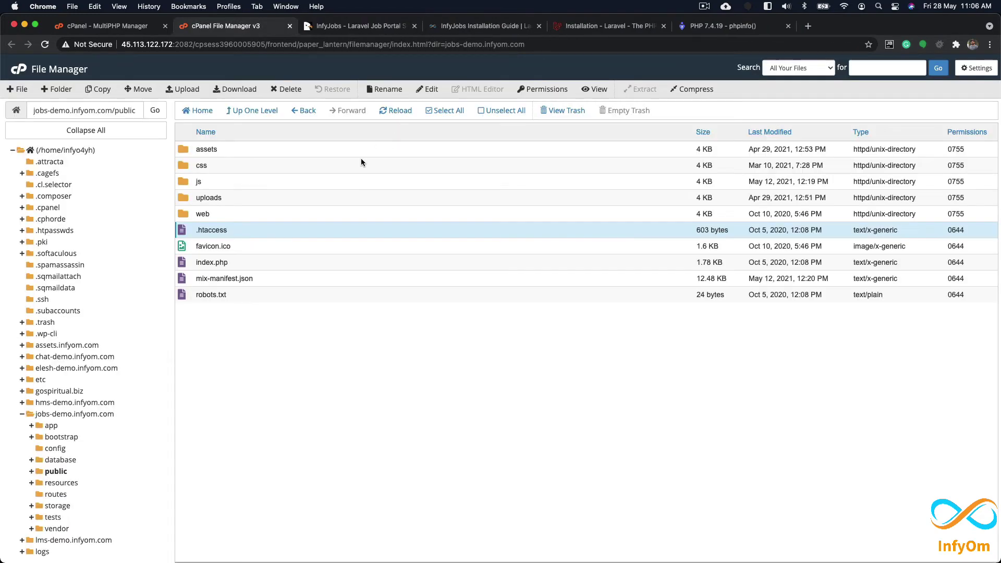
key("super+r")
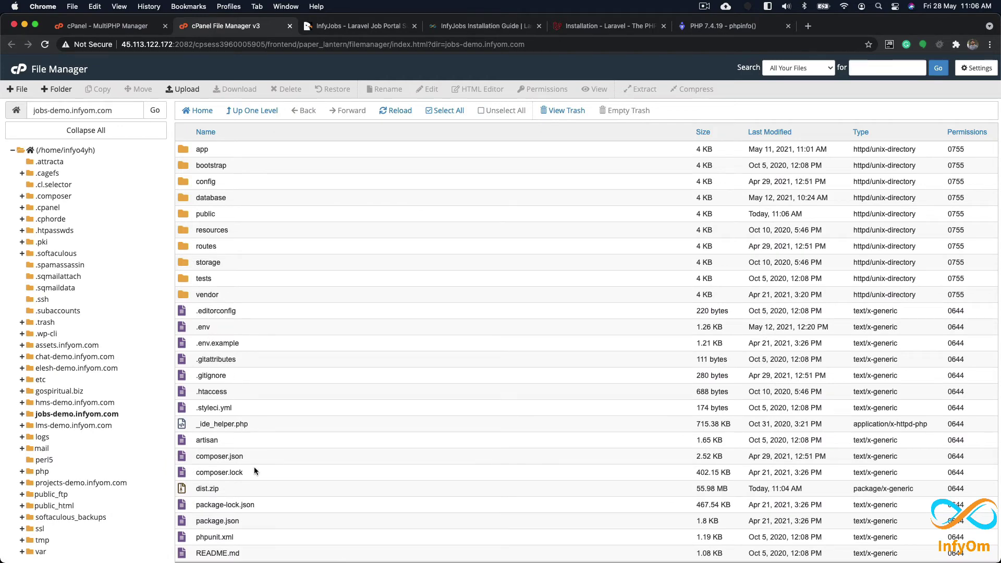
Step: View the root .htaccess contents for comparison
right_click(240, 392)
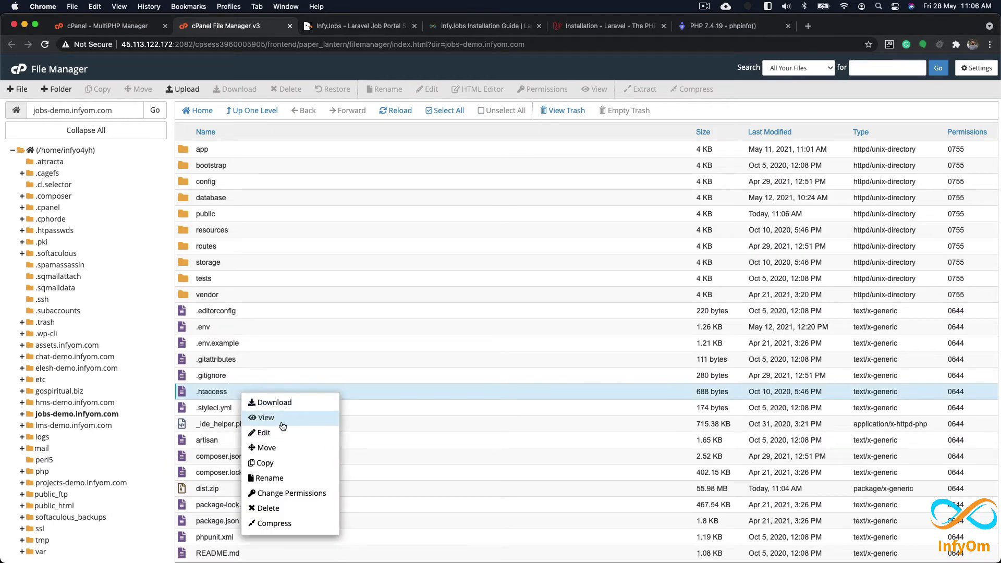
left_click(276, 417)
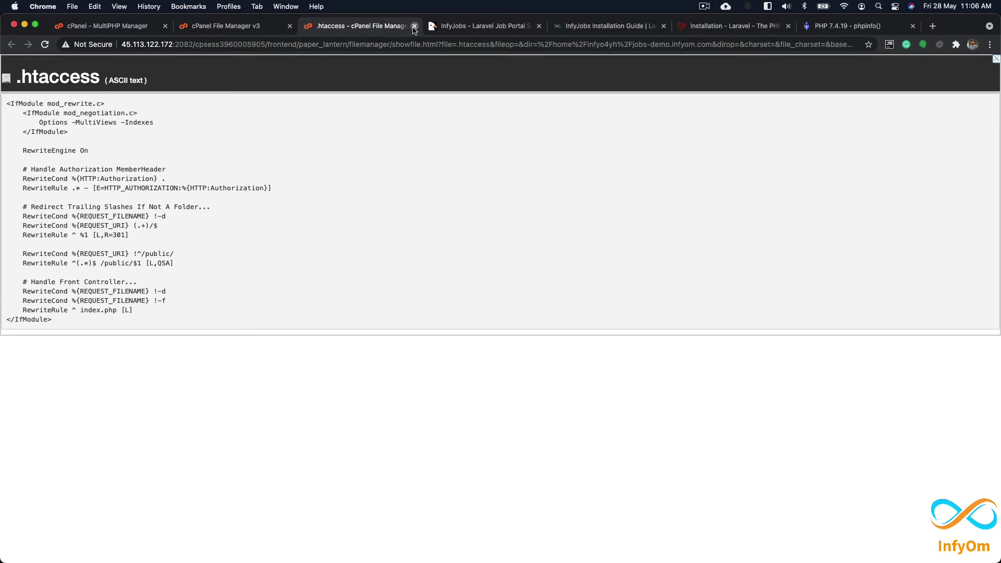
left_click(415, 26)
Step: Reopen public/.htaccess and select its three cPanel PHP handler comment lines
double_click(245, 213)
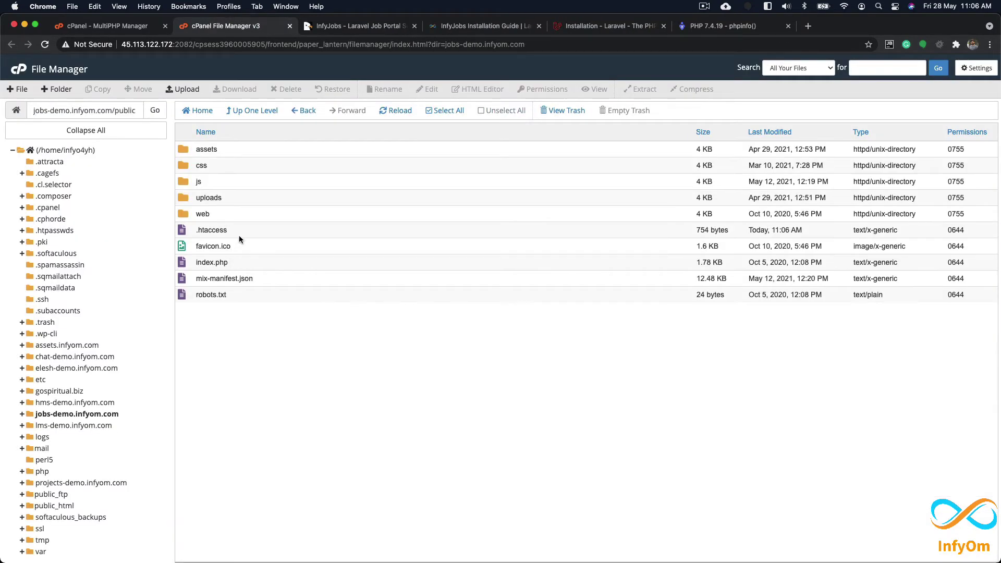
right_click(238, 236)
left_click(256, 259)
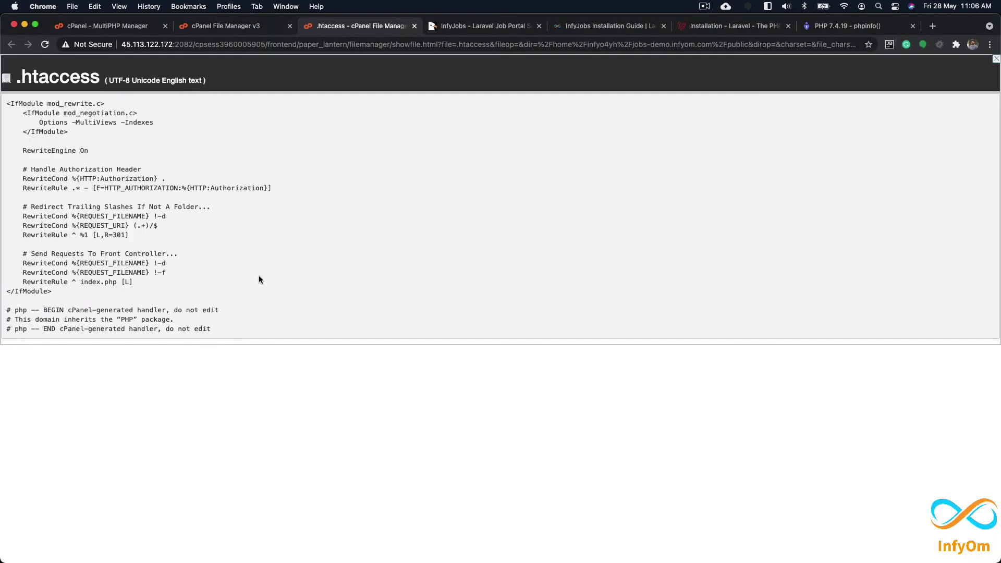
left_click_drag(210, 331, 3, 312)
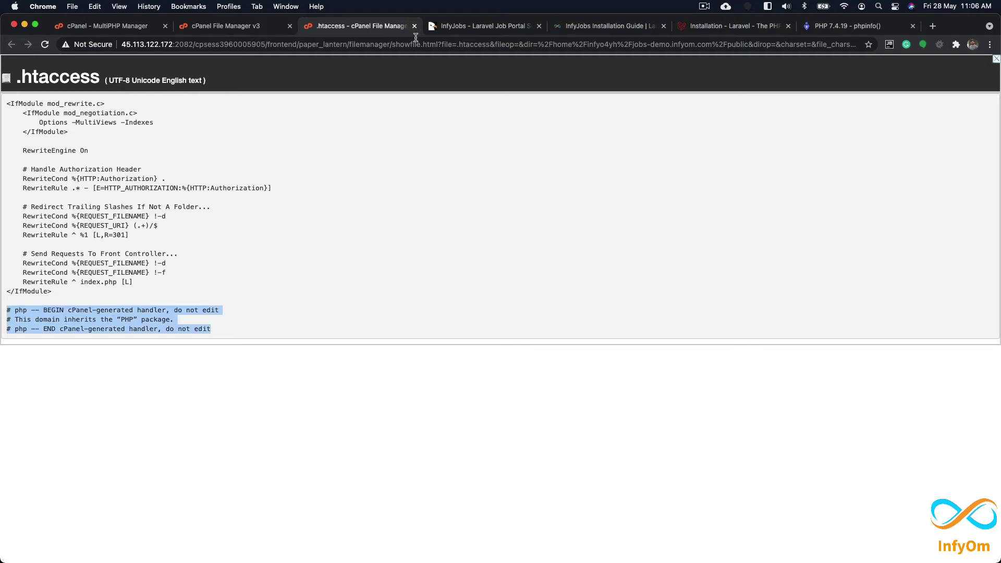
left_click(414, 26)
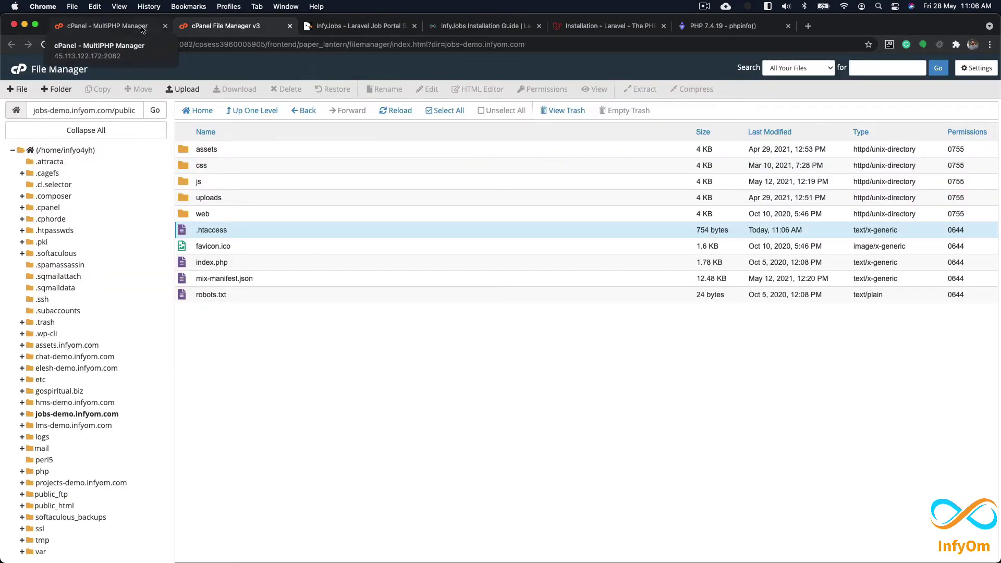
Step: Close the PHP 7.4.19 phpinfo page and bring up the installation guide
left_click(725, 25)
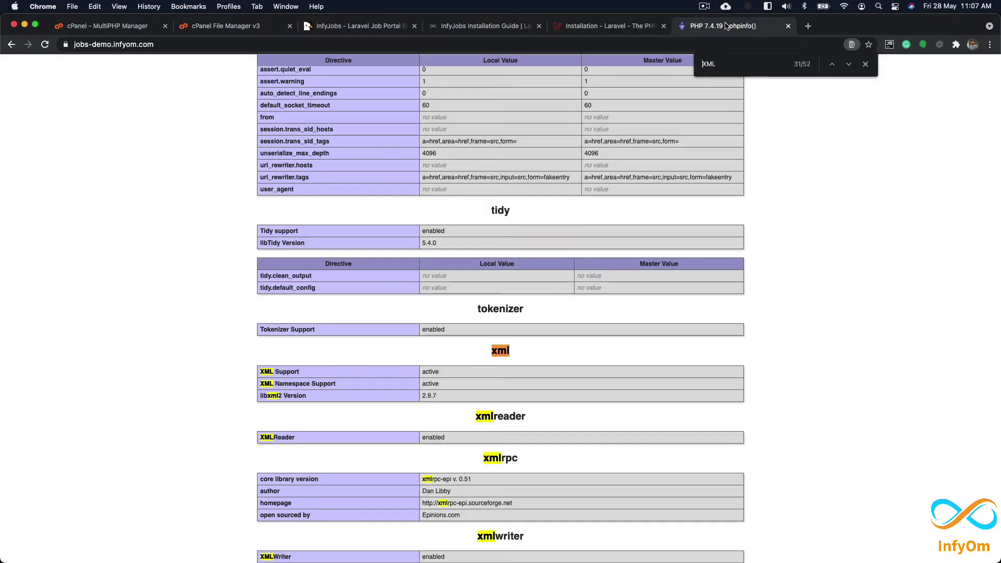
left_click(787, 26)
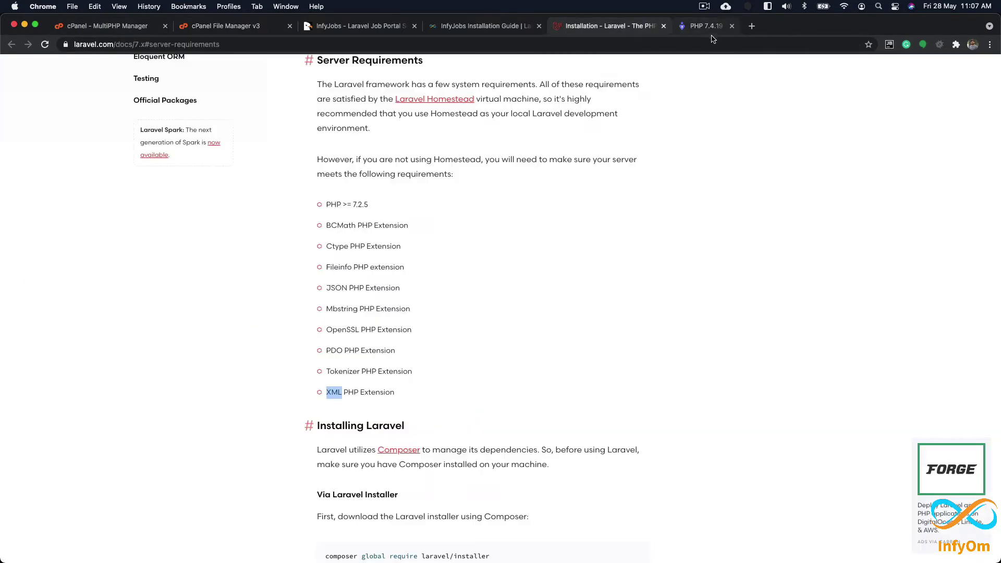
left_click(495, 27)
Step: Read the guide's 'Setup your Database' step, then go back to MultiPHP Manager
scroll(412, 259, "down", 5)
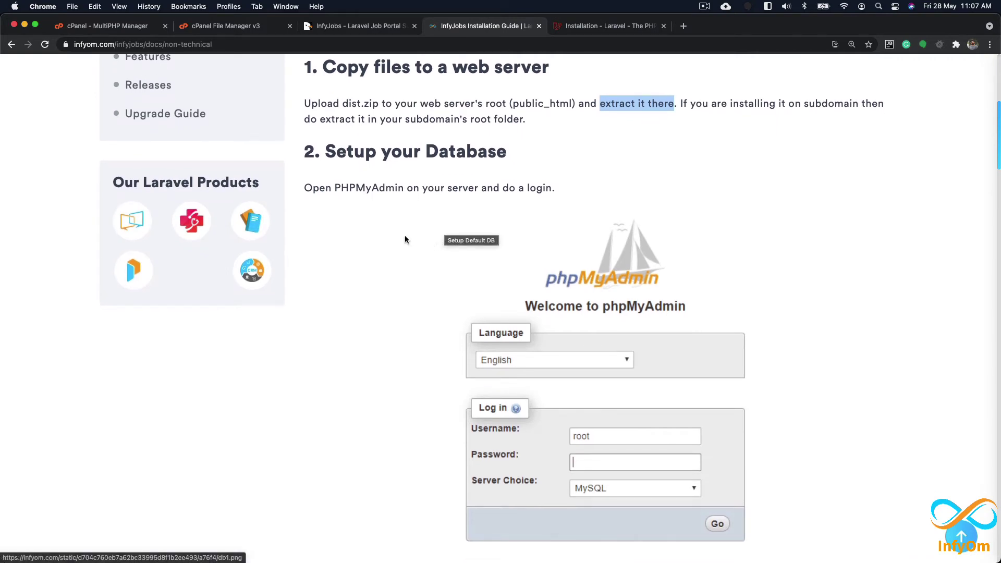
scroll(401, 243, "down", 2)
scroll(401, 242, "down", 2)
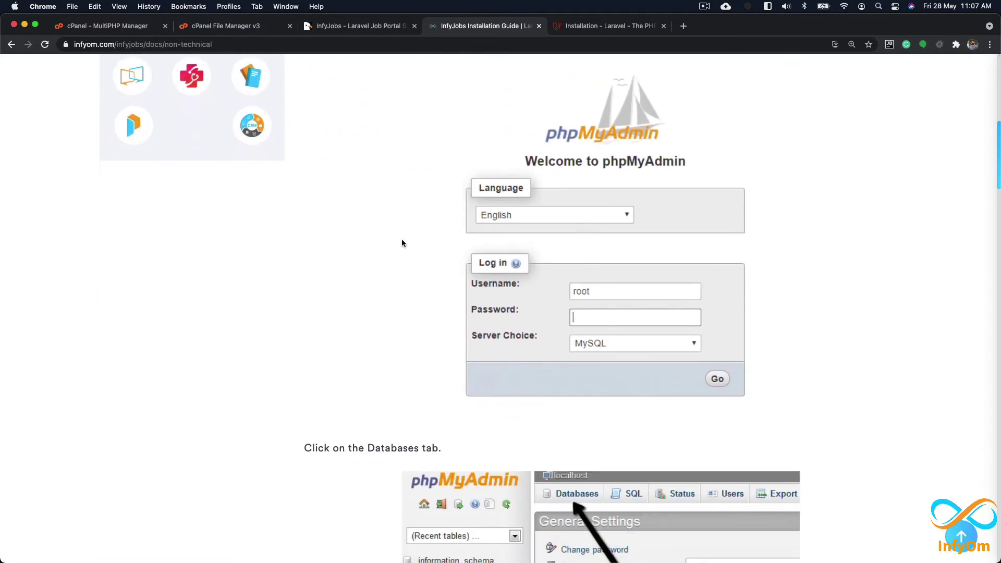
scroll(401, 243, "up", 4)
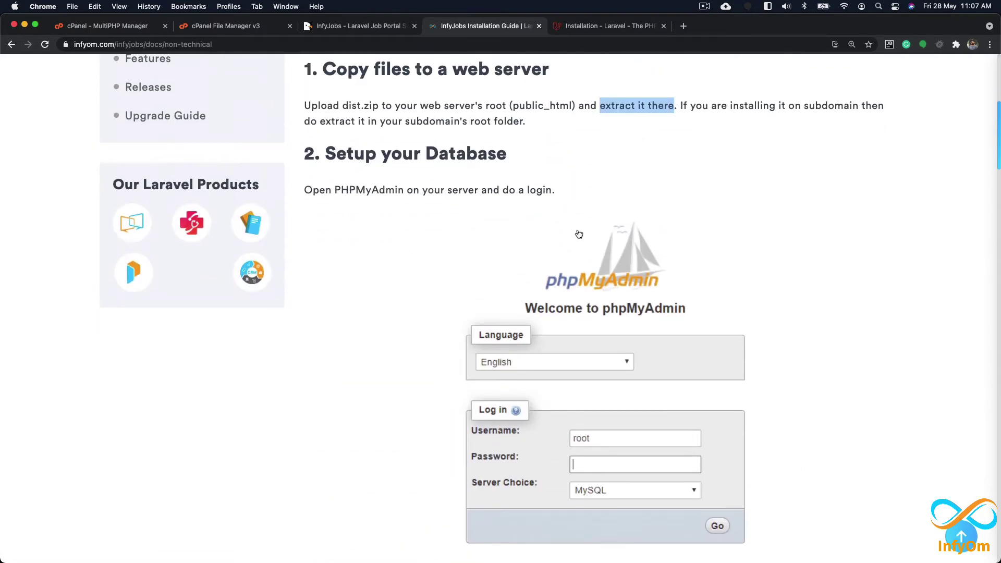
left_click(119, 32)
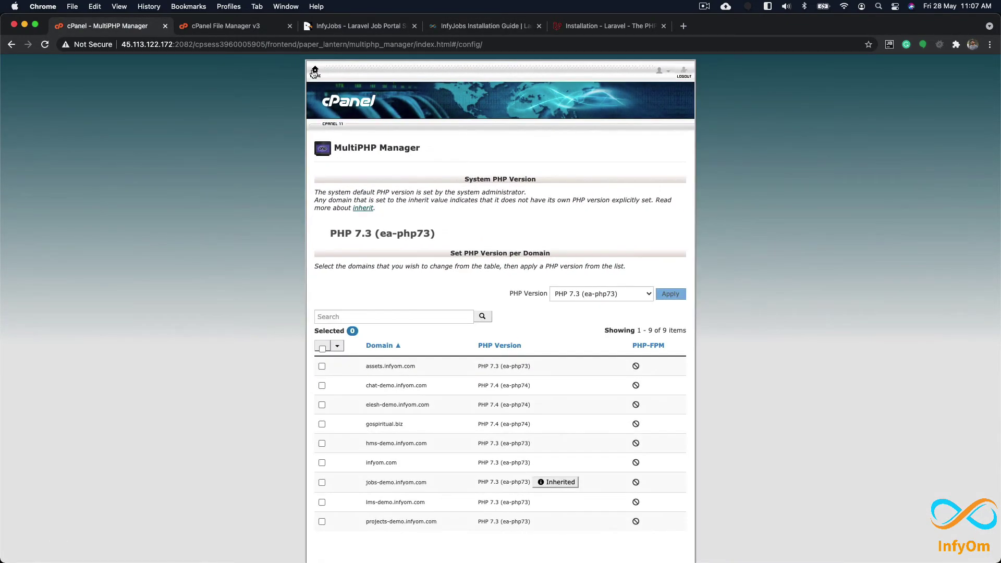
Step: Open phpMyAdmin from the cPanel home page and expand the infyo4yh database group
left_click(315, 71)
scroll(489, 285, "down", 3)
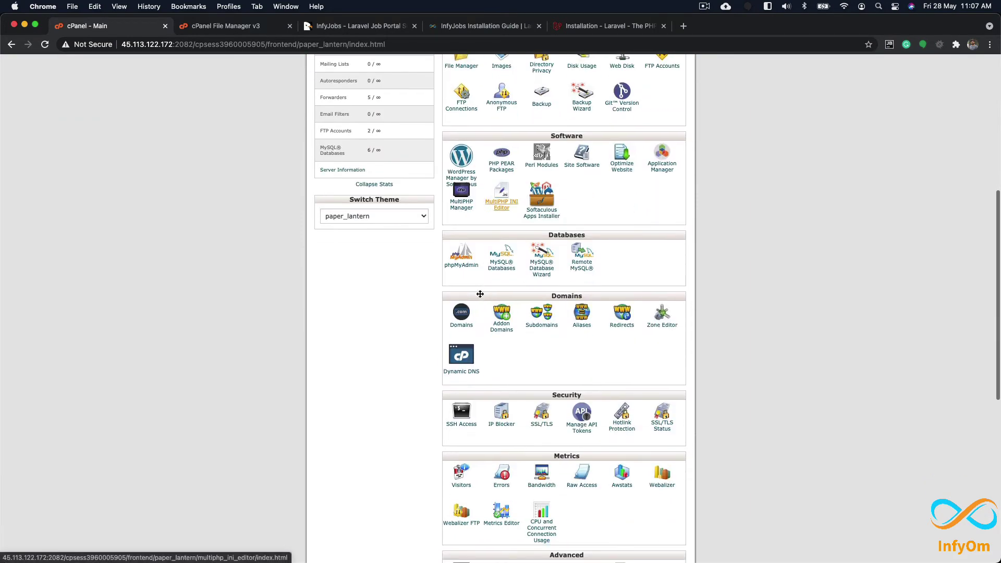
left_click(461, 247)
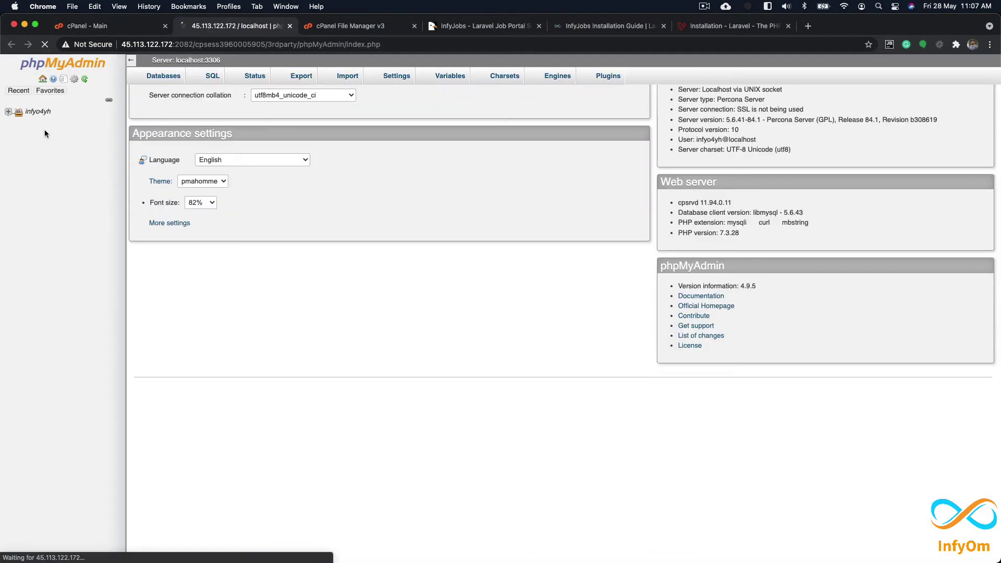
left_click(8, 112)
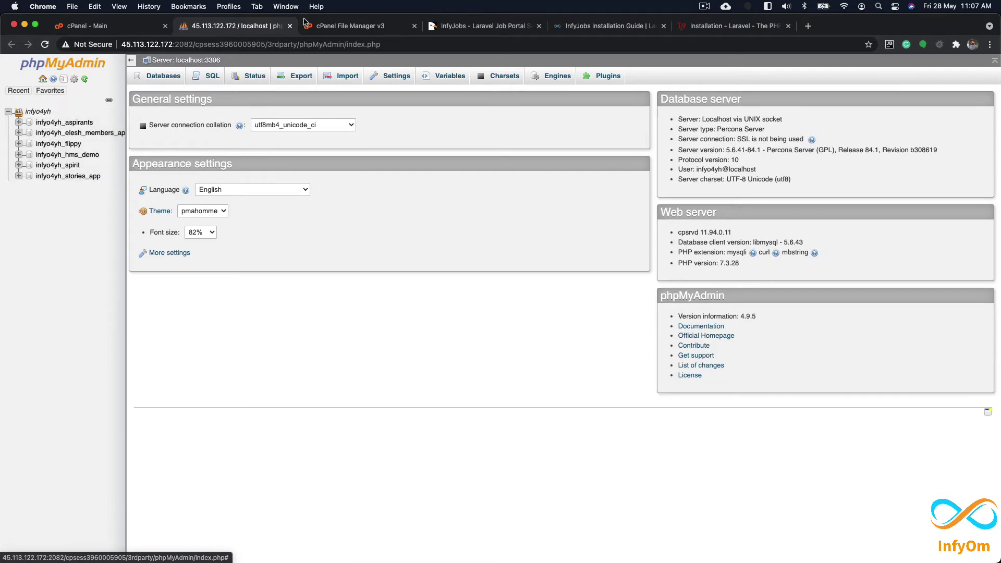
Step: Review the guide's database setup steps, then view phpMyAdmin's list of six existing databases
left_click(604, 26)
scroll(576, 427, "down", 8)
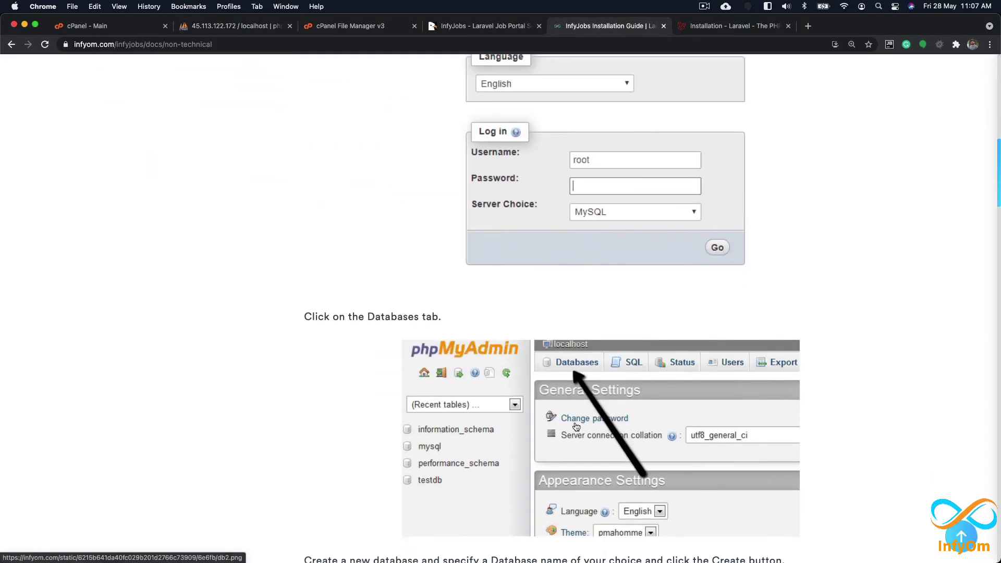
scroll(604, 254, "down", 2)
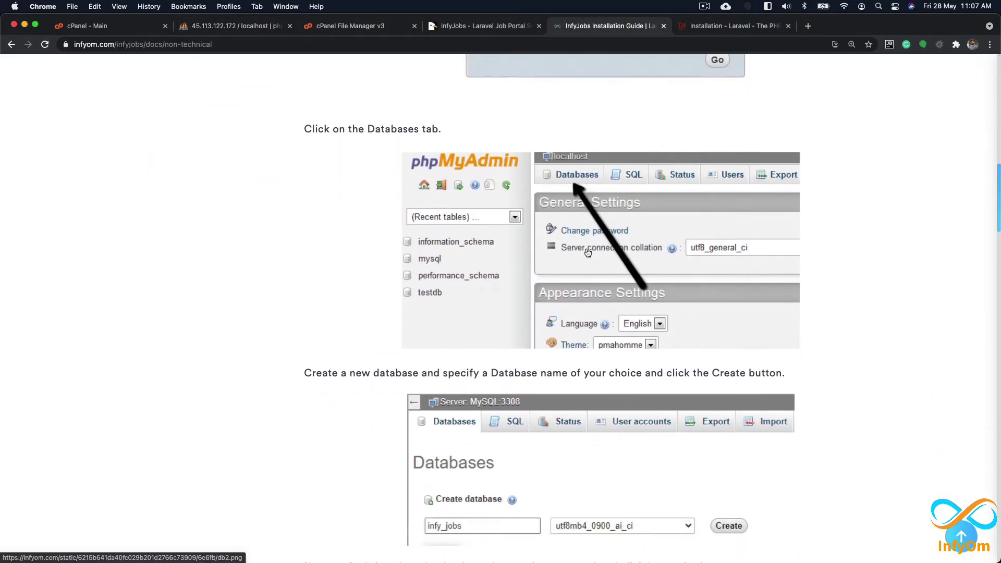
scroll(559, 261, "down", 3)
scroll(559, 261, "down", 1)
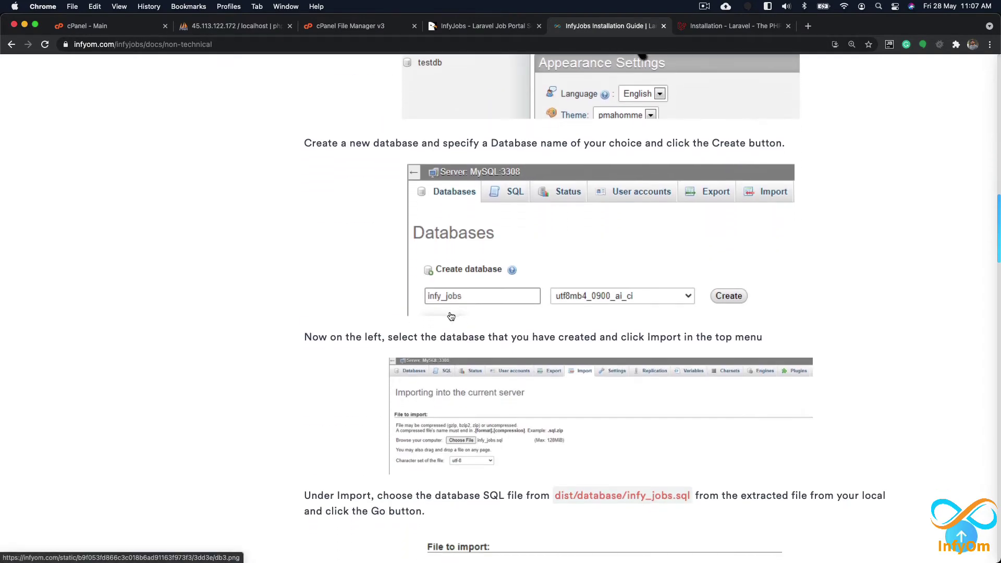
left_click(245, 26)
left_click(162, 80)
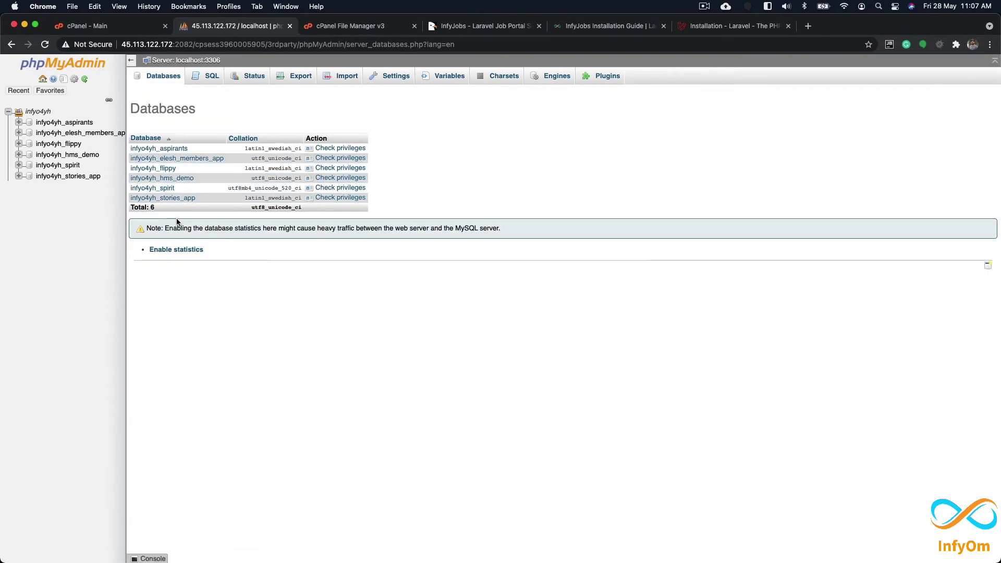
left_click(110, 27)
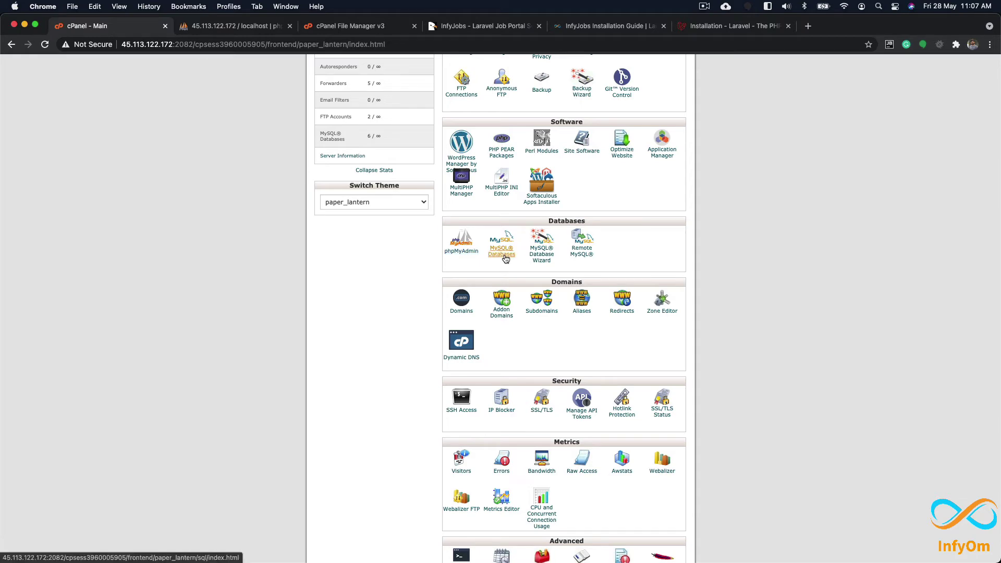
Step: In MySQL Databases at 150% zoom, create the database 'jobs' (infyo4yh_jobs)
left_click(471, 263, "super")
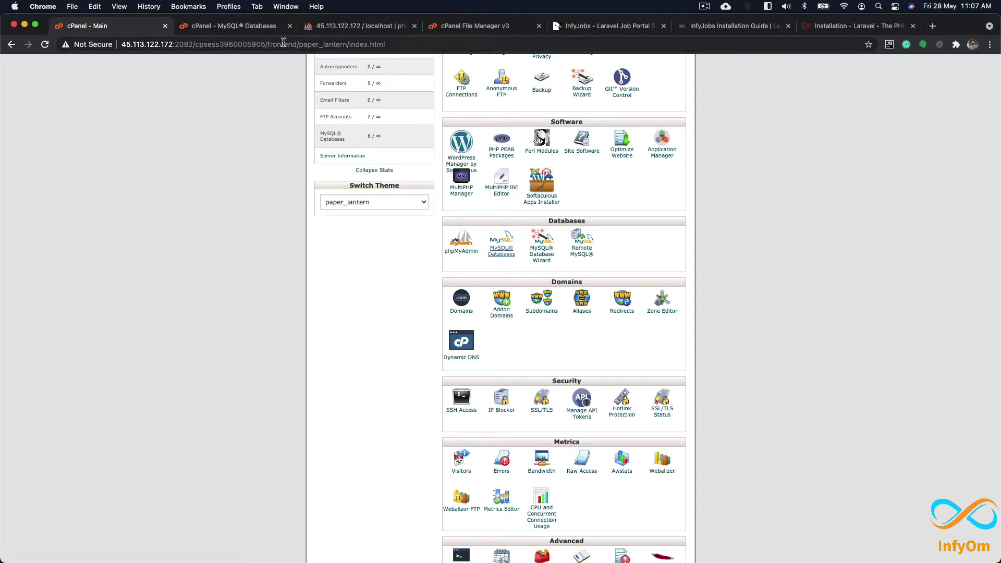
key("super+equal")
key("super+equal")
key("super+equal")
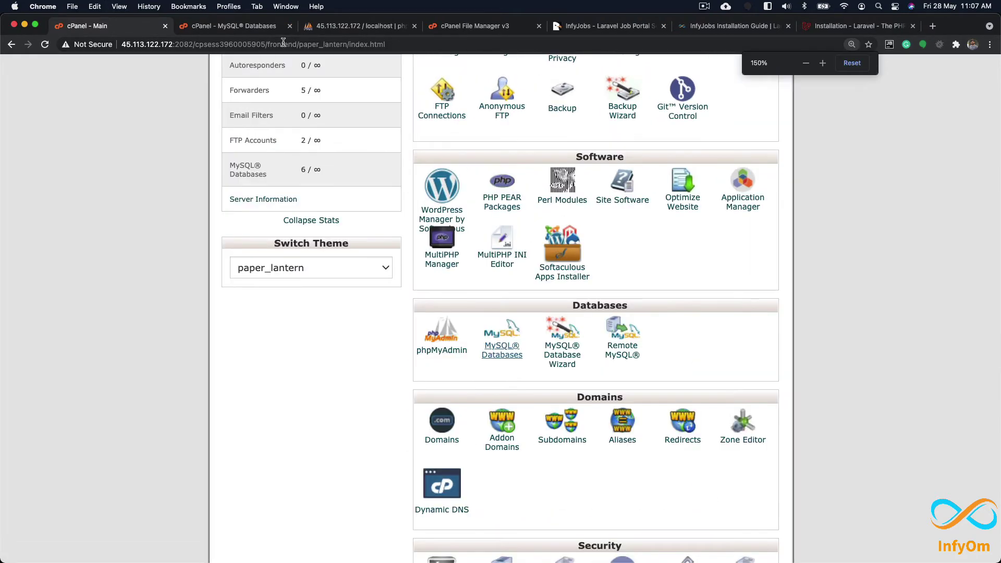
left_click(219, 26)
scroll(438, 346, "down", 2)
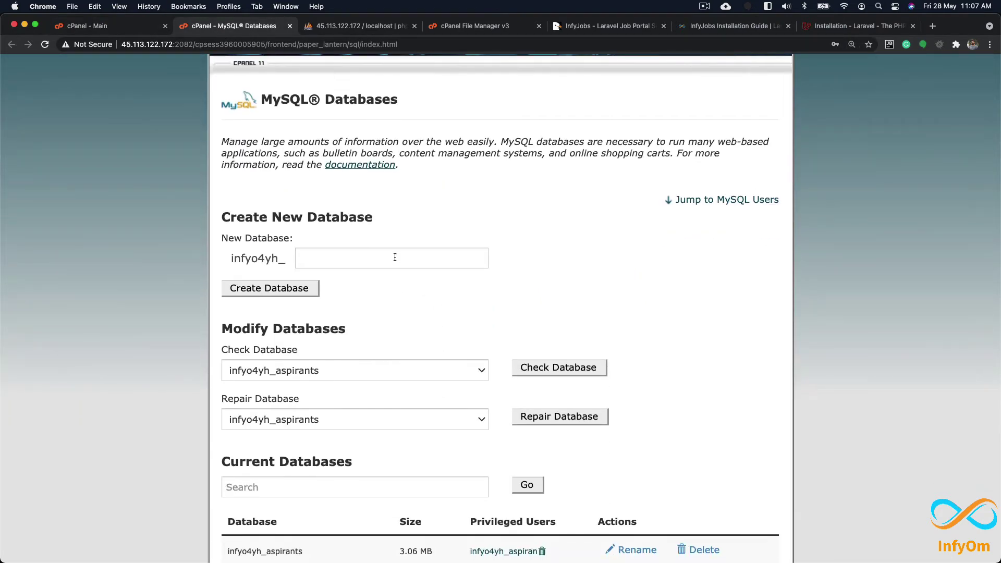
left_click(395, 257)
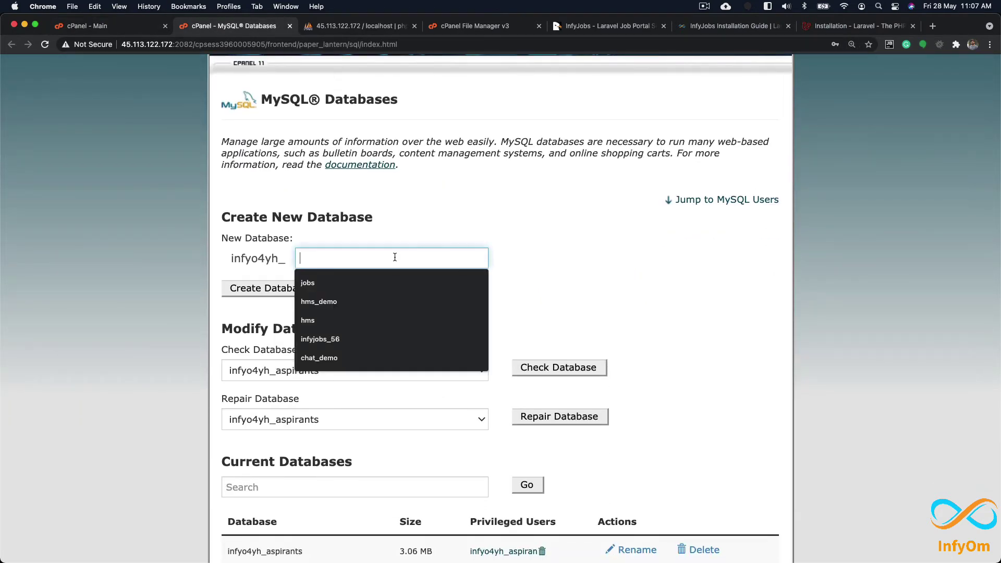
left_click(384, 283)
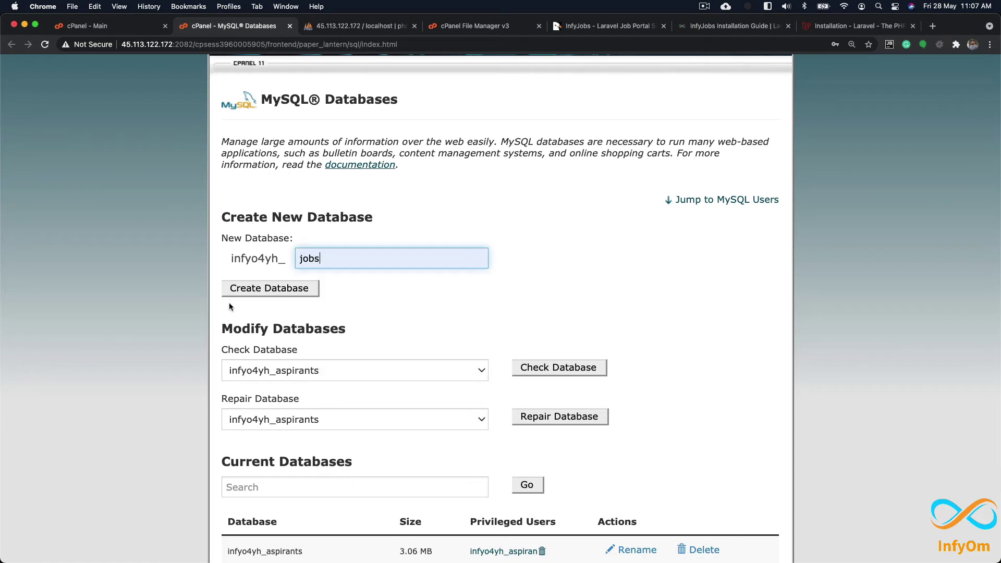
left_click(287, 291)
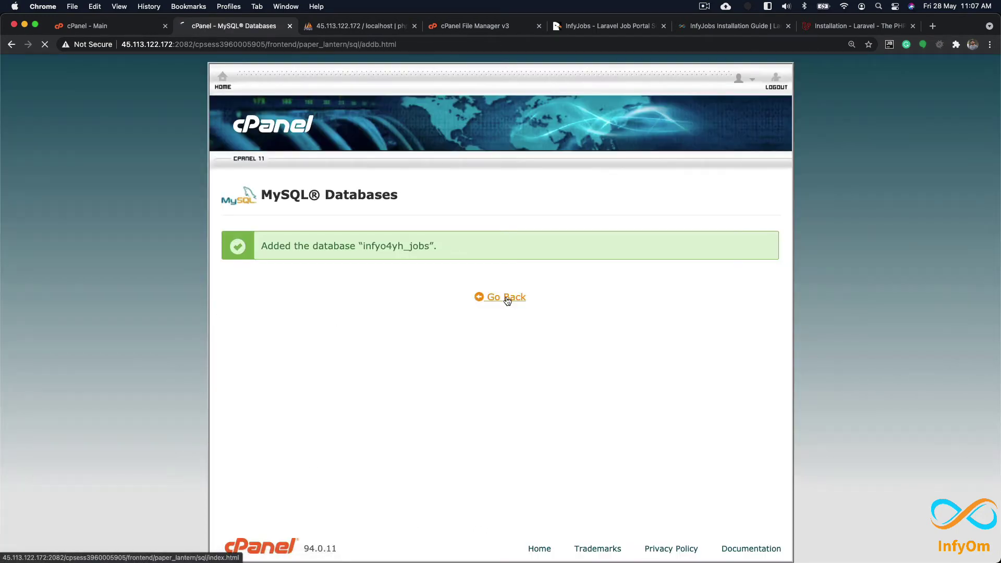
left_click(505, 297)
scroll(369, 356, "down", 8)
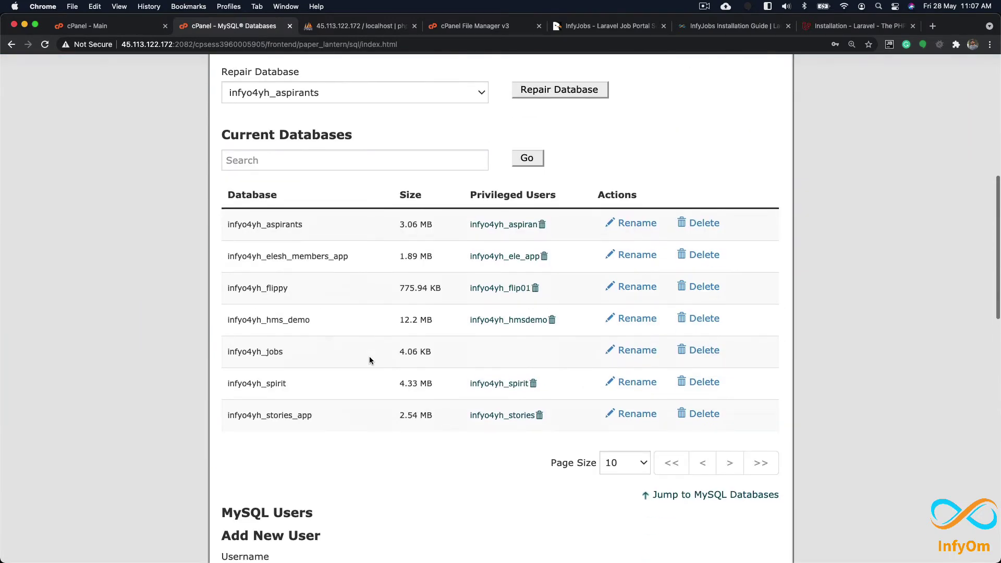
Step: Enter username 'jobs' and generate a very strong password, copying it and confirming it's saved
scroll(369, 356, "down", 12)
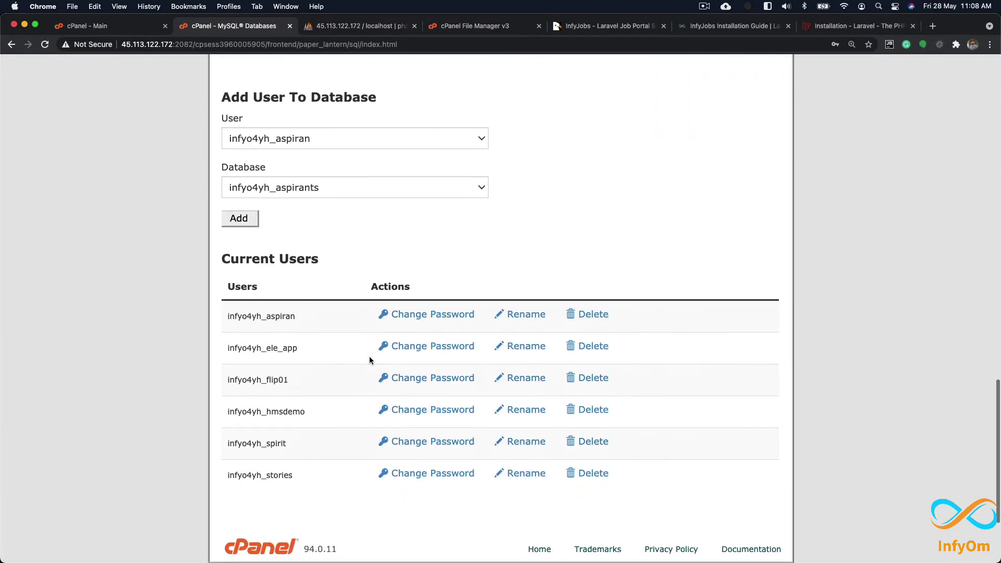
scroll(369, 355, "down", 1)
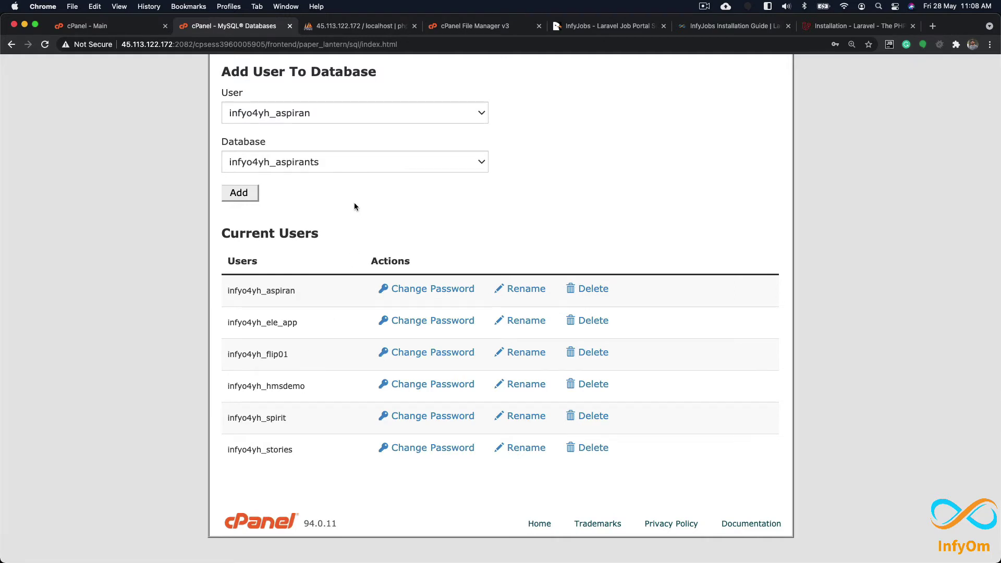
scroll(354, 202, "up", 8)
left_click(341, 267)
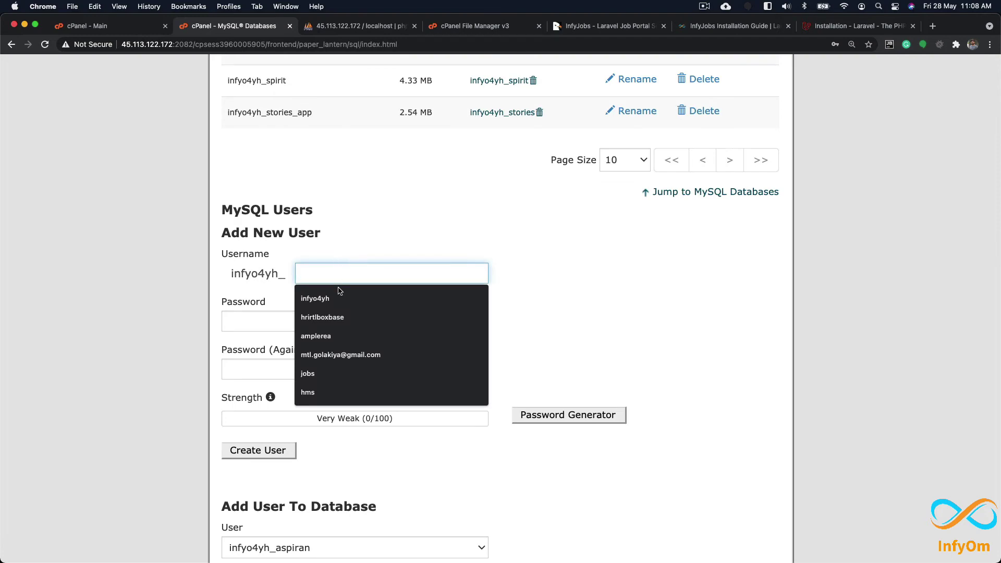
left_click(333, 374)
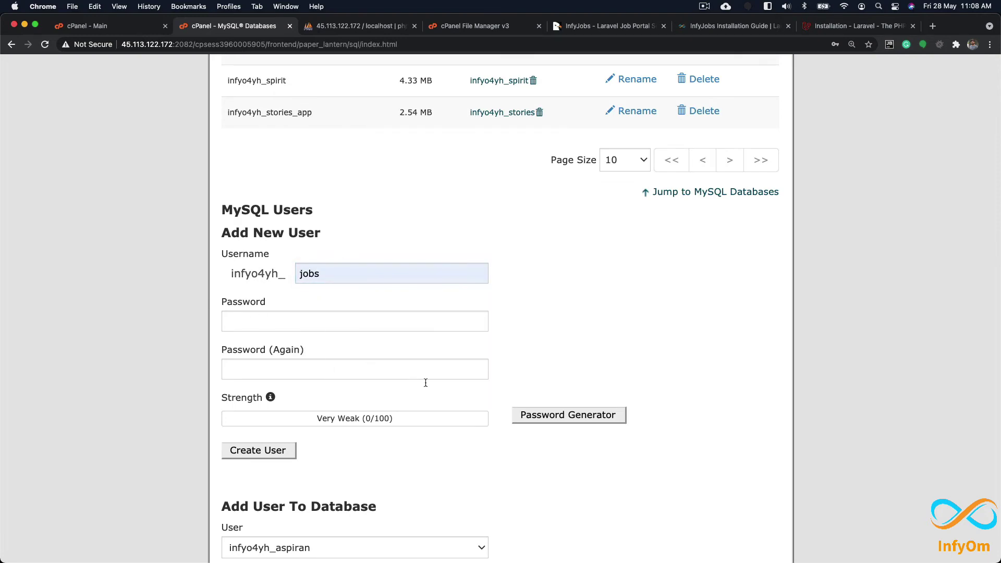
left_click(585, 421)
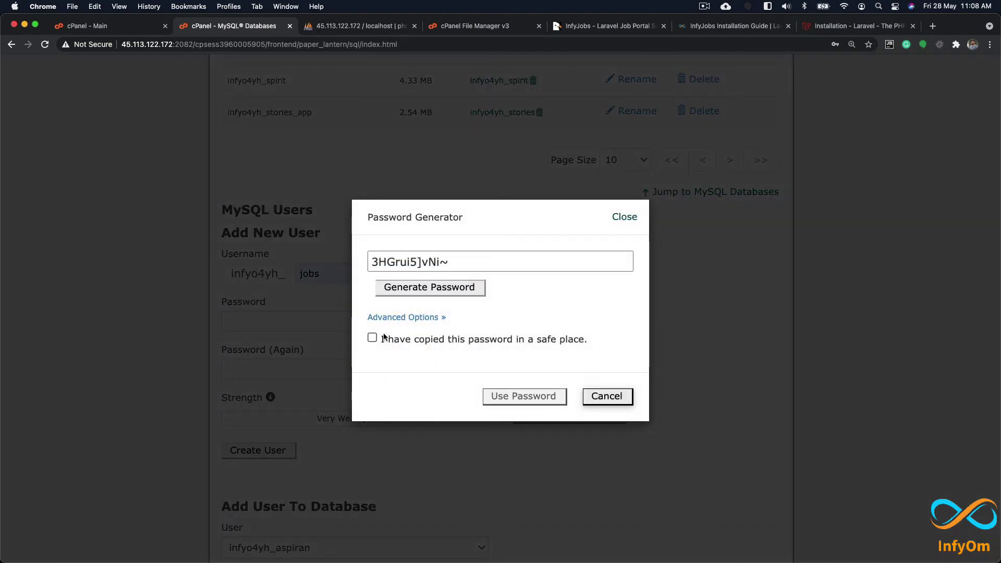
left_click_drag(454, 261, 354, 262)
key("super+c")
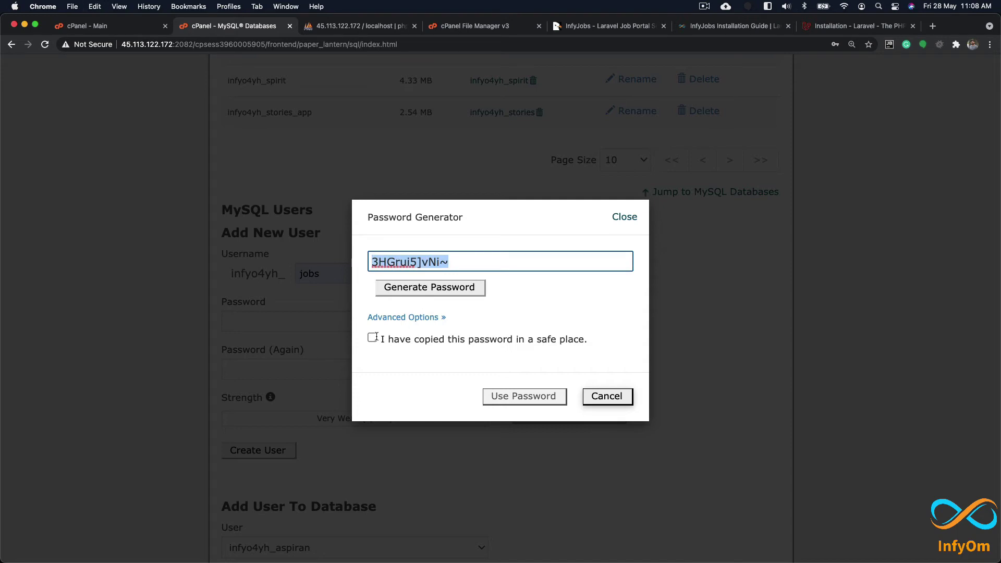
left_click(373, 337)
Step: Paste the generated password onto a new line in the TextMate notes
key("super+Tab")
key("super+Tab")
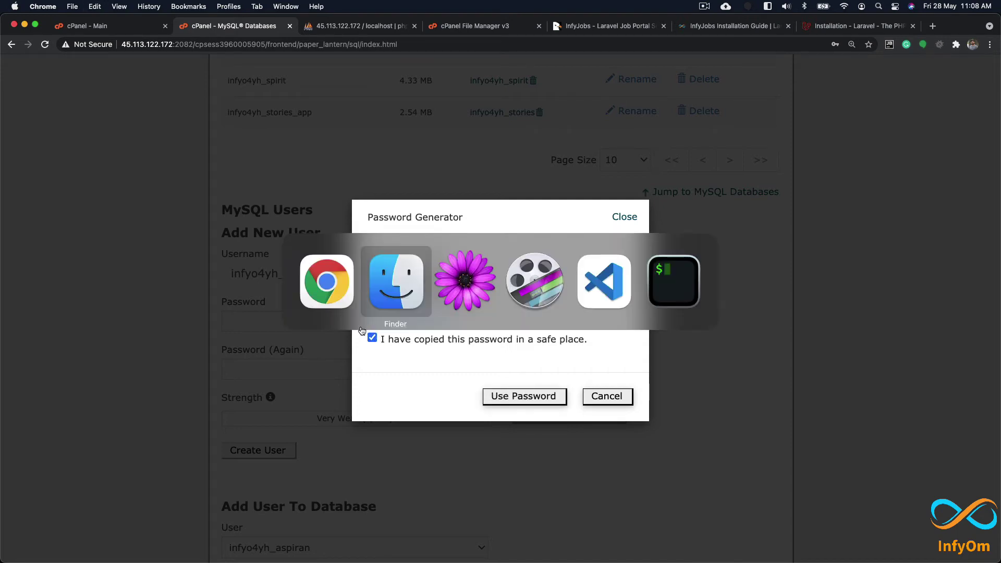
key("Return")
key("Return")
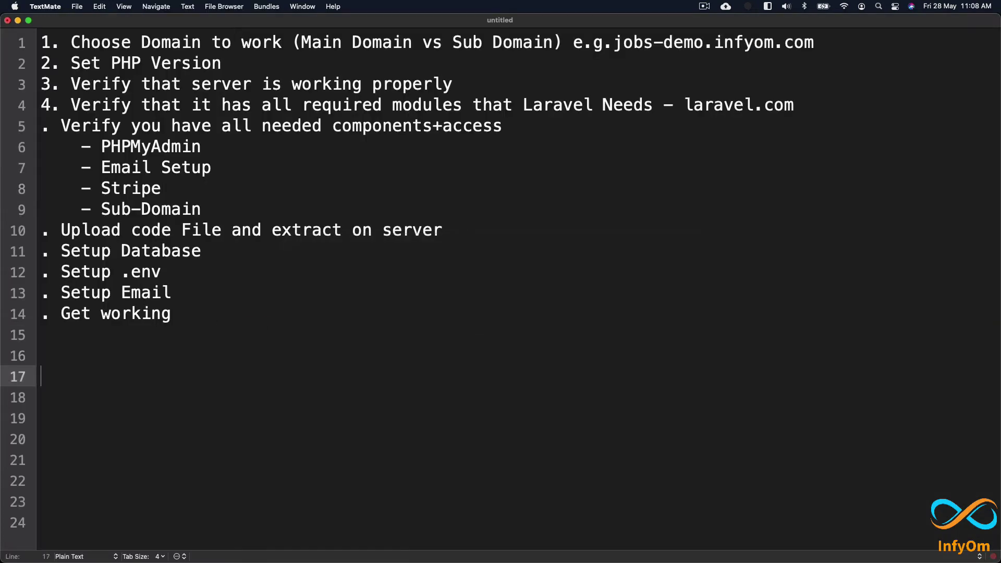
key("super+v")
key("super+Tab")
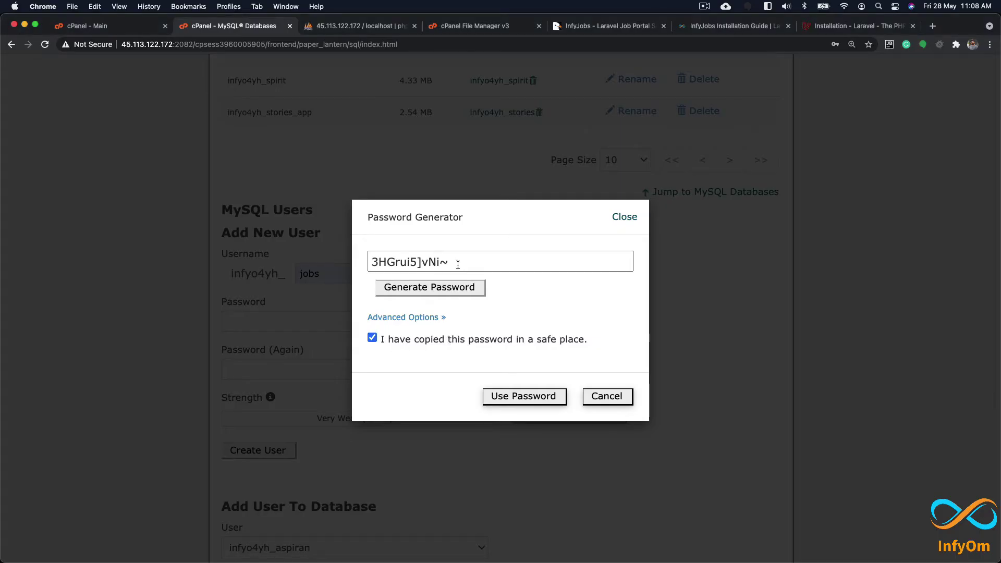
Step: Apply the generated password and create the MySQL user infyo4yh_jobs
left_click_drag(489, 263, 375, 260)
left_click(504, 392)
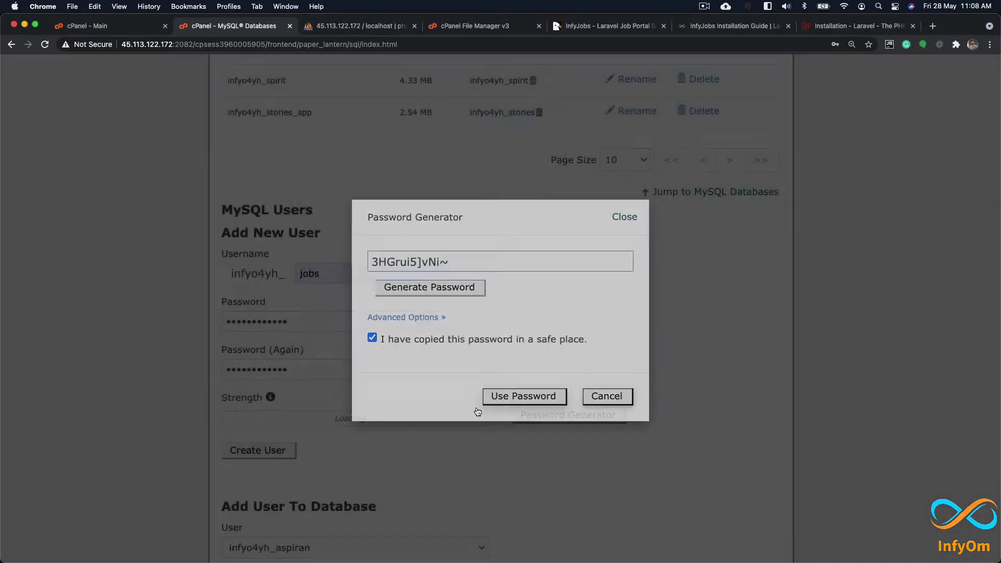
scroll(308, 399, "down", 1)
left_click(275, 441)
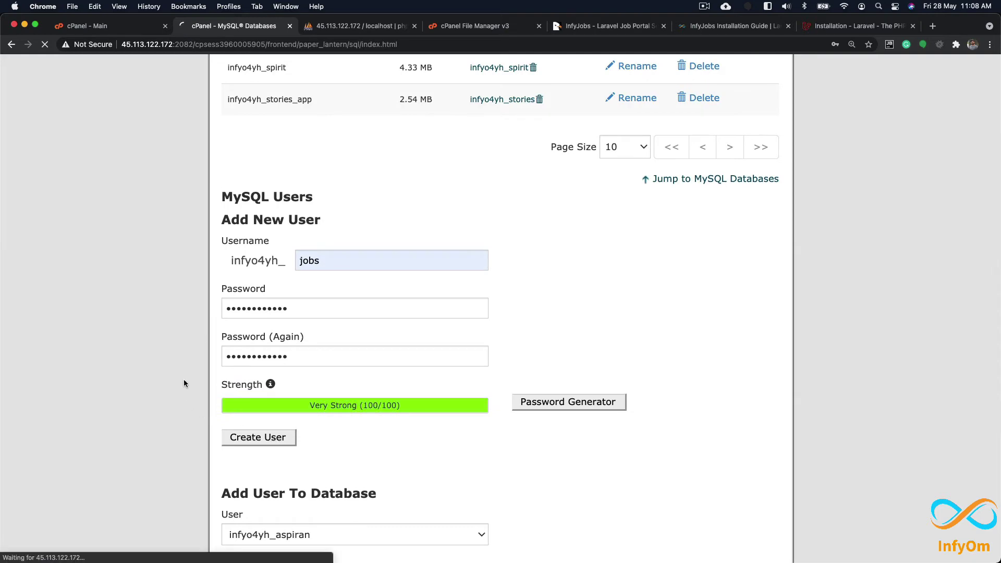
left_click(506, 297)
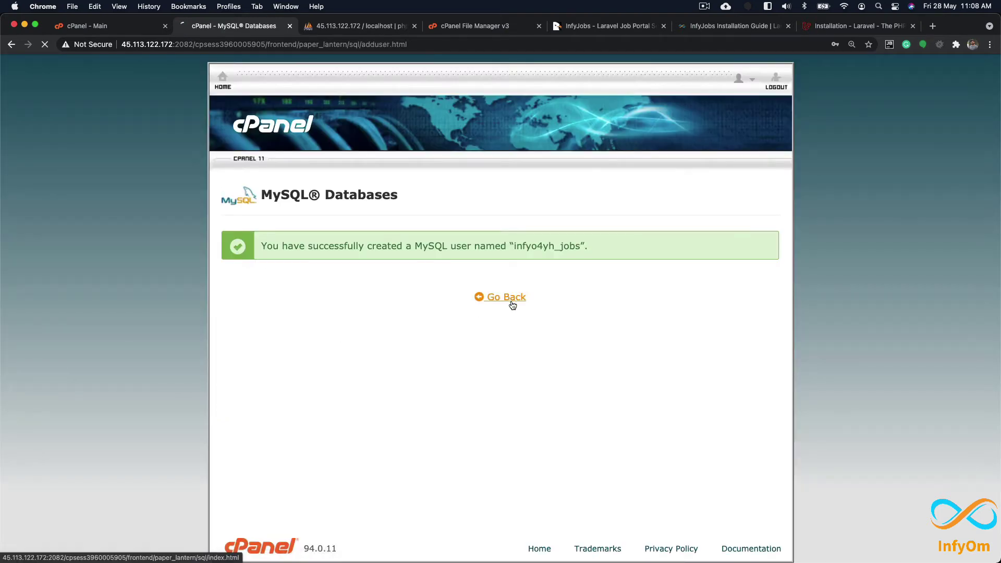
Step: Add user infyo4yh_jobs to database infyo4yh_jobs under Add User To Database
scroll(513, 340, "down", 1)
scroll(514, 344, "down", 15)
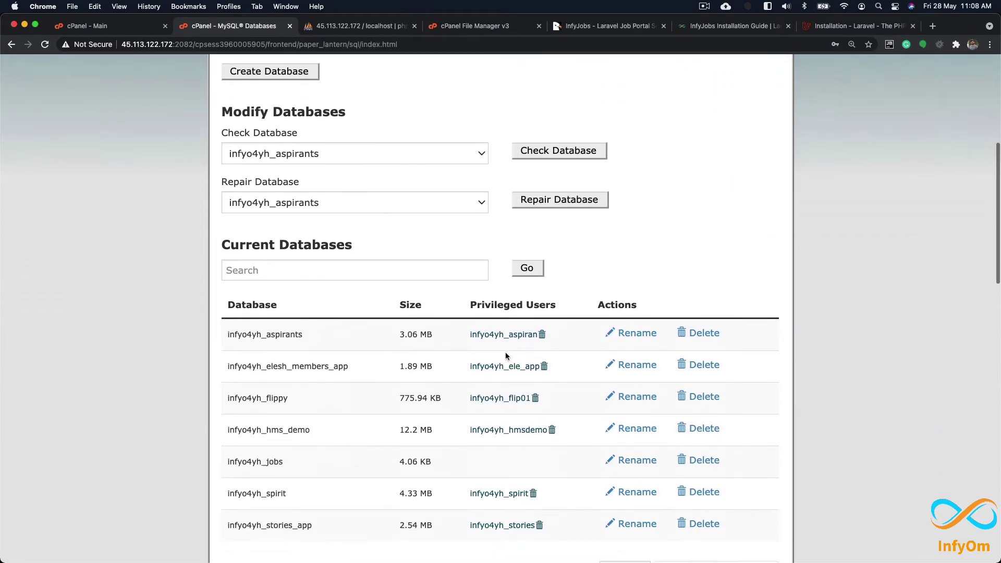
scroll(489, 362, "down", 5)
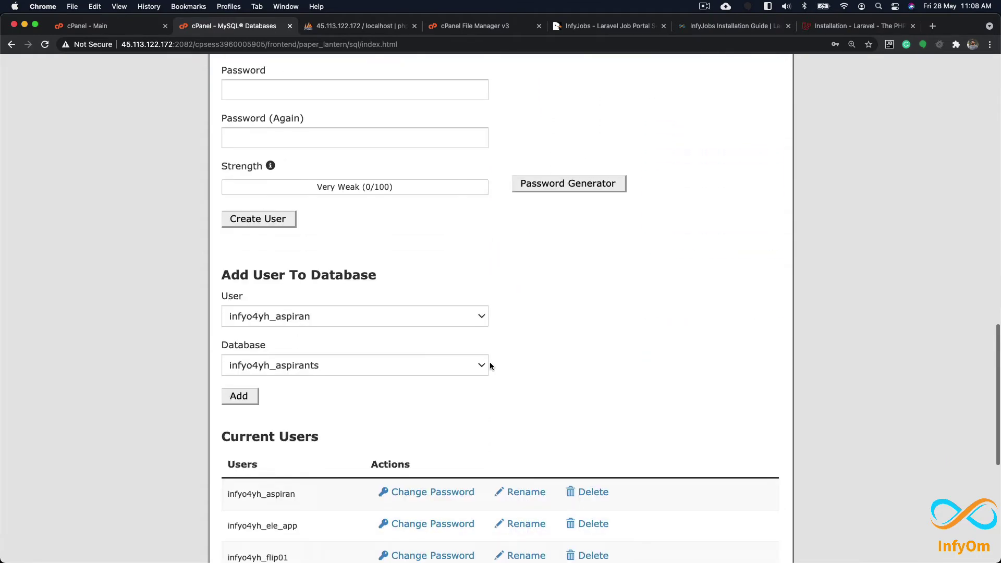
left_click(325, 304)
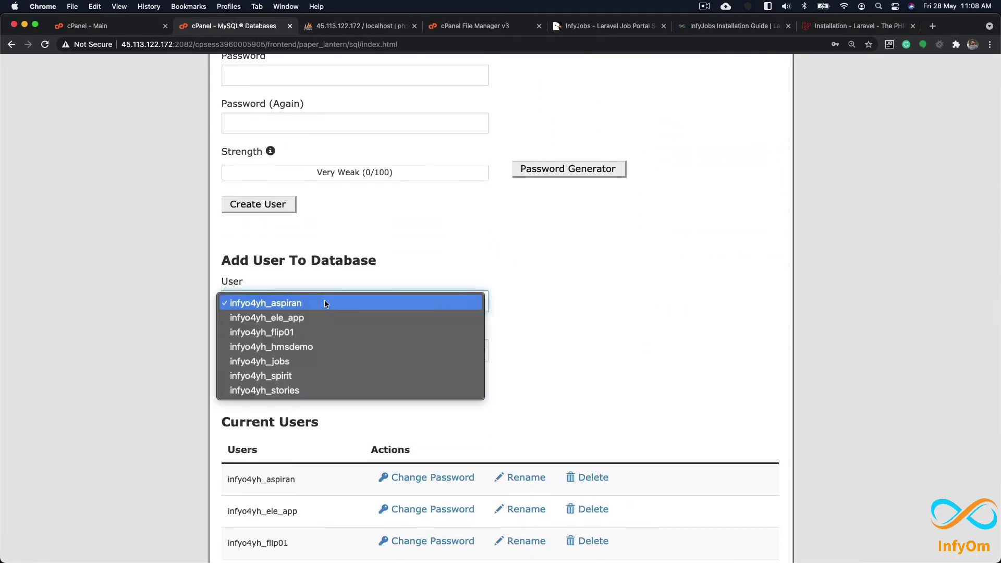
left_click(313, 368)
scroll(289, 327, "down", 3)
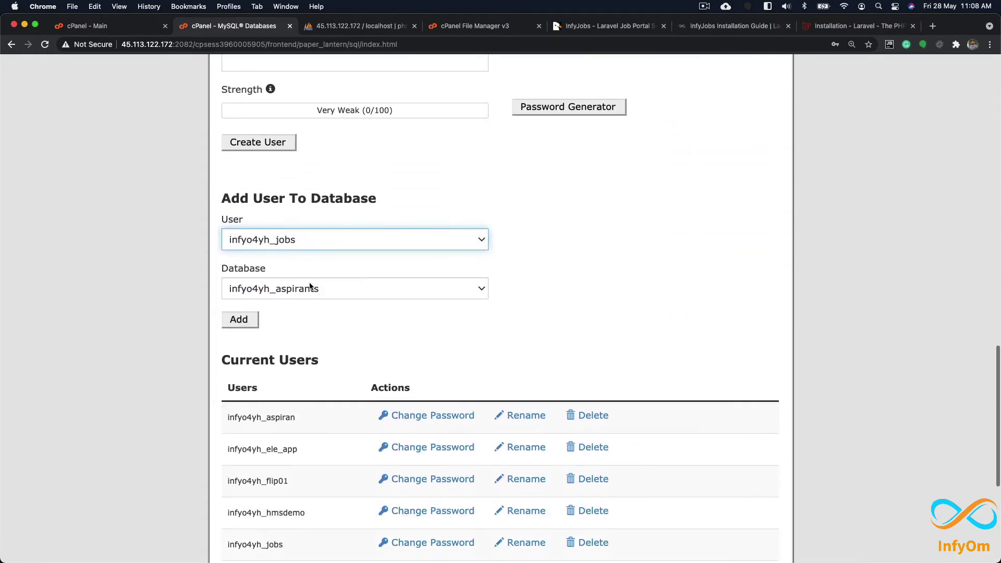
left_click(309, 287)
left_click(305, 353)
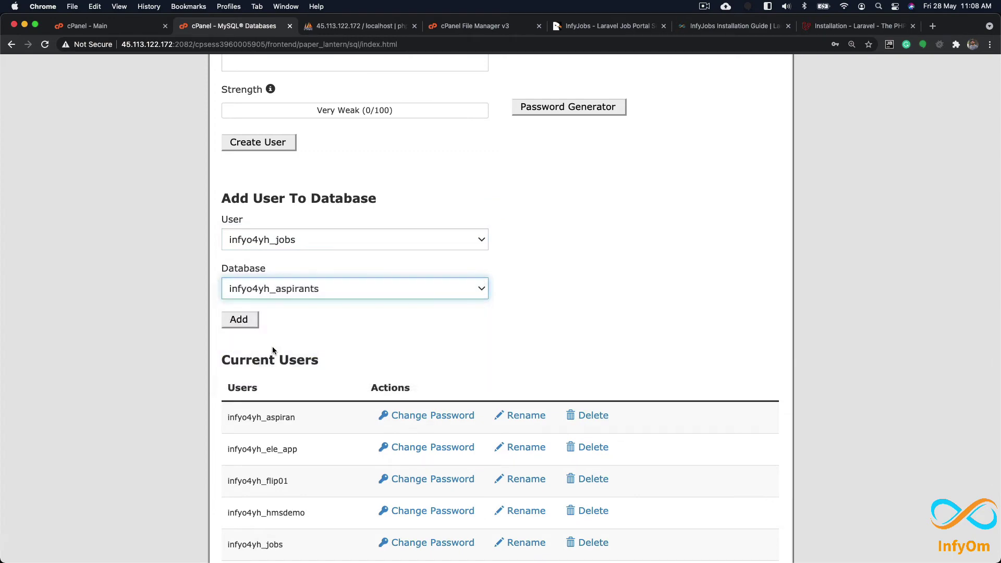
left_click(251, 319)
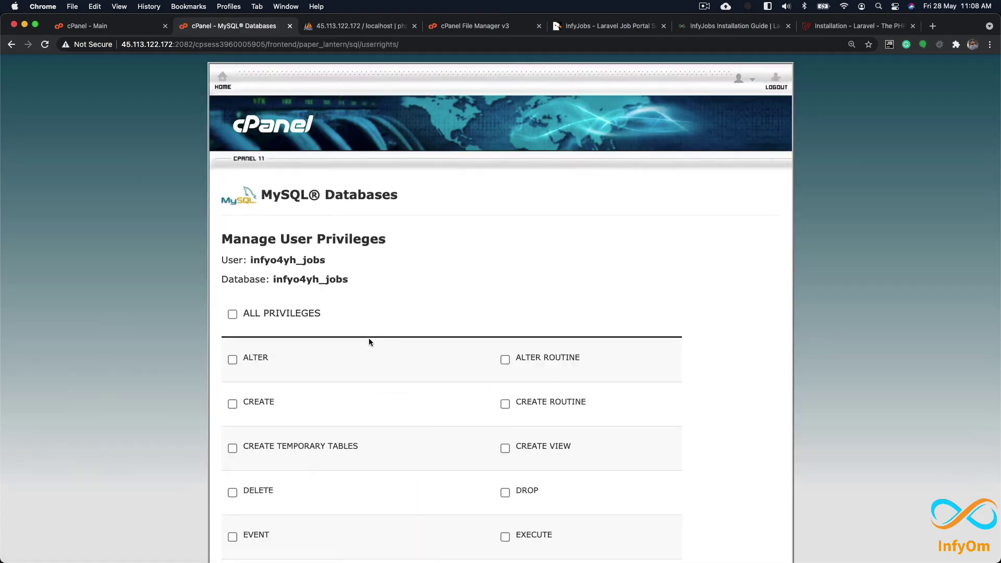
Step: Grant ALL PRIVILEGES to the user on infyo4yh_jobs and save the changes
left_click(233, 315)
scroll(270, 325, "down", 4)
scroll(272, 326, "down", 5)
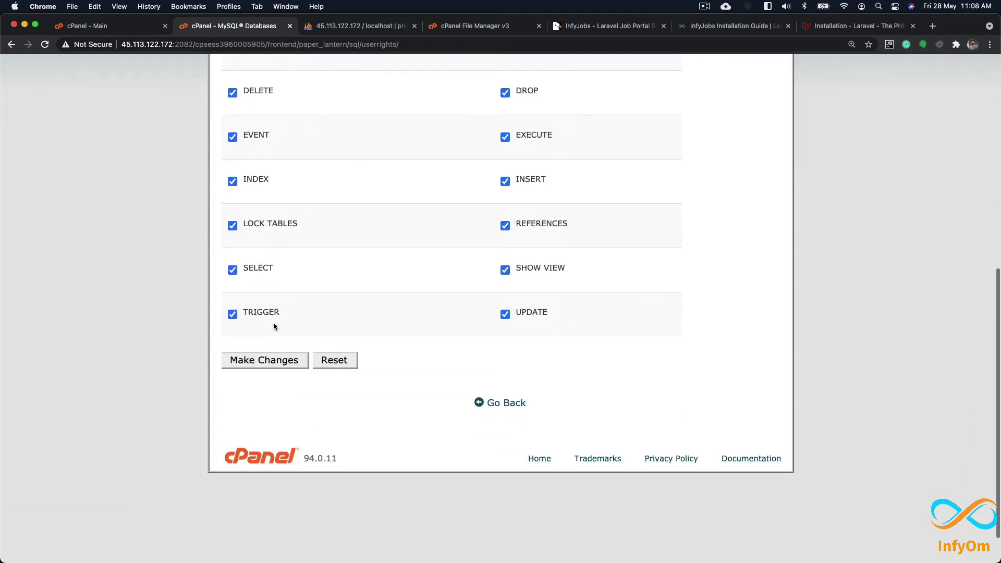
left_click(267, 344)
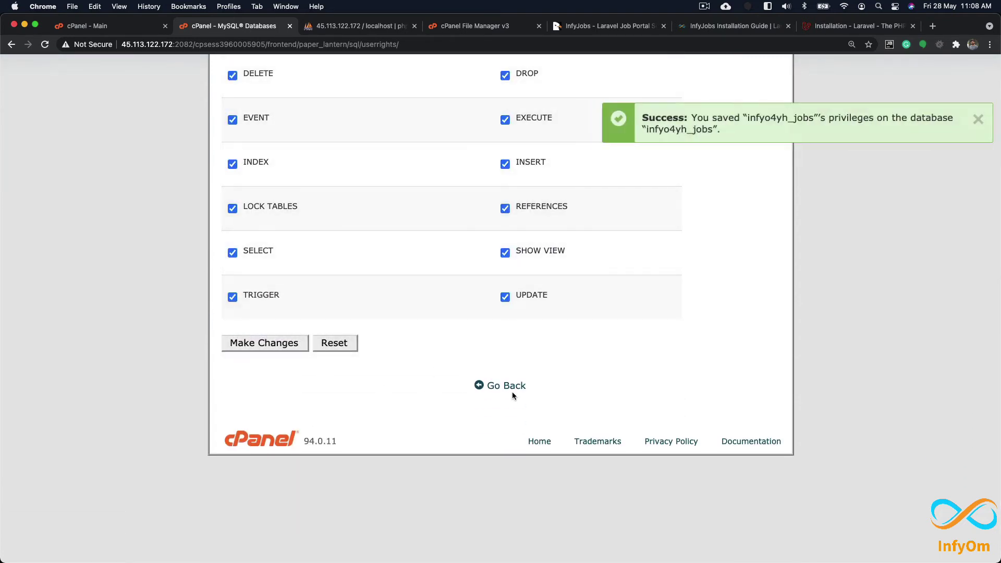
left_click(521, 390)
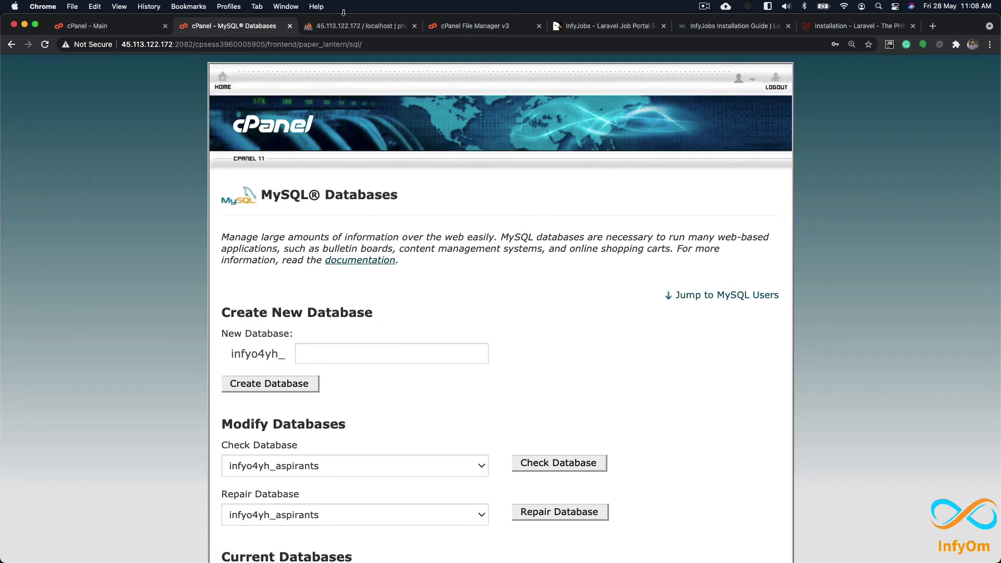
left_click(352, 27)
Step: Refresh phpMyAdmin's database tree and open the empty infyo4yh_jobs database
left_click(129, 91)
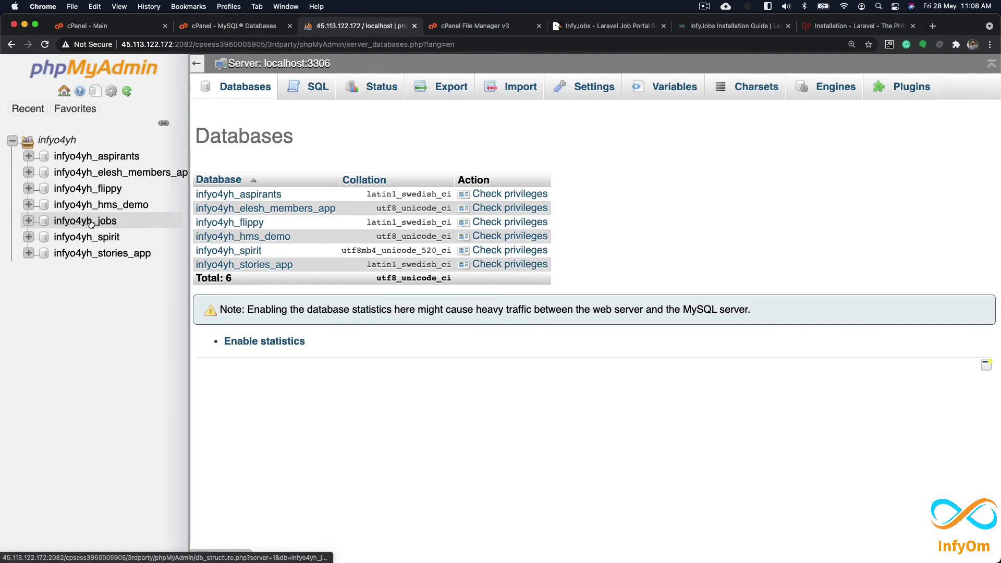
left_click(86, 222)
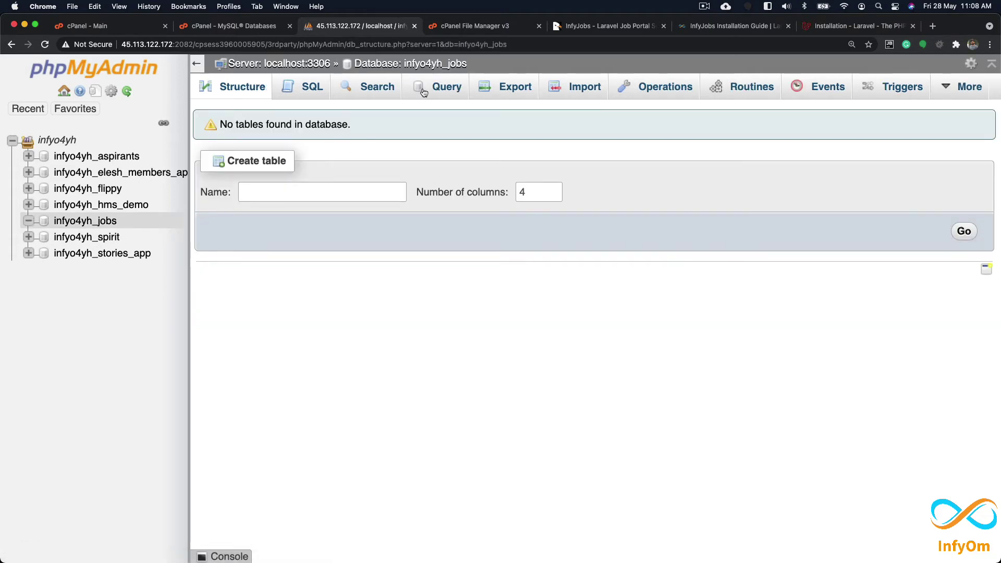
left_click(709, 27)
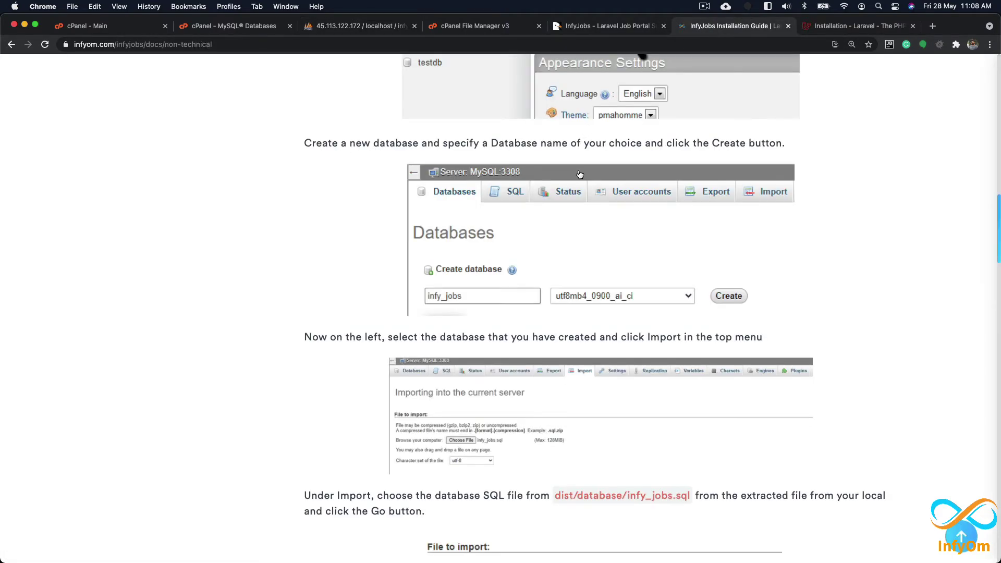
Step: Read the guide's import step for the file dist/database/infy_jobs.sql
scroll(579, 231, "down", 3)
scroll(579, 227, "down", 1)
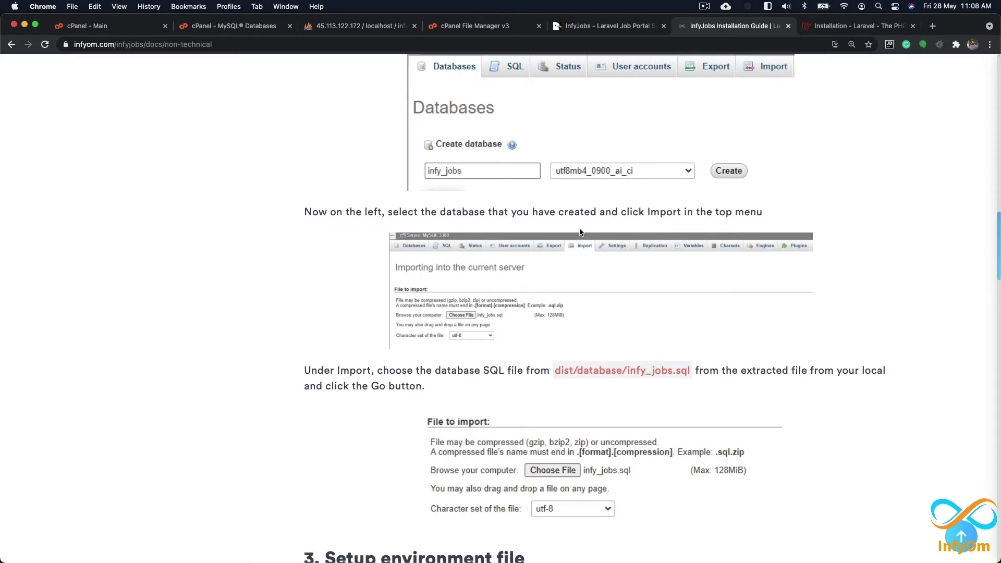
scroll(454, 261, "down", 3)
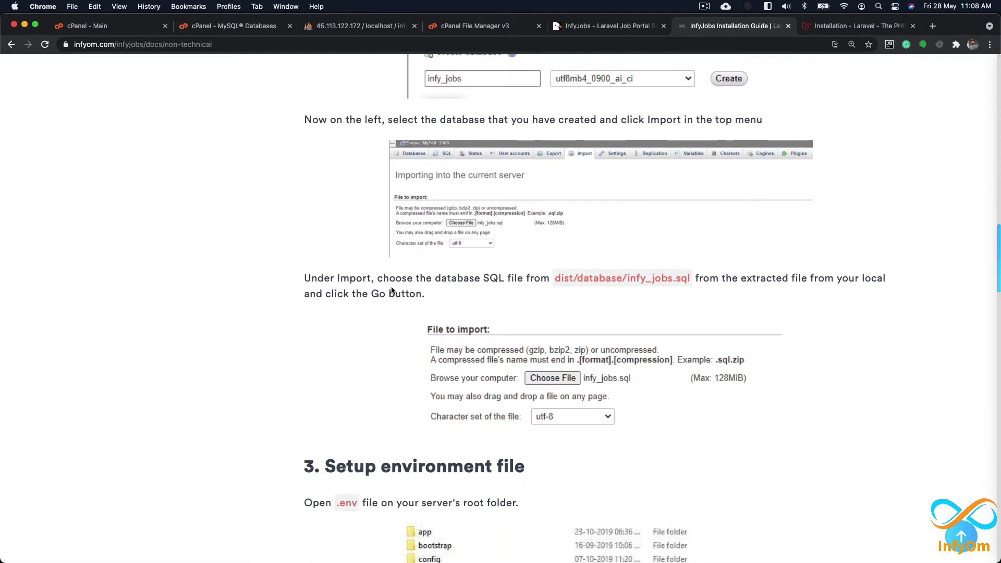
left_click_drag(344, 279, 540, 290)
left_click(573, 280)
double_click(570, 280)
left_click(625, 279)
double_click(648, 279)
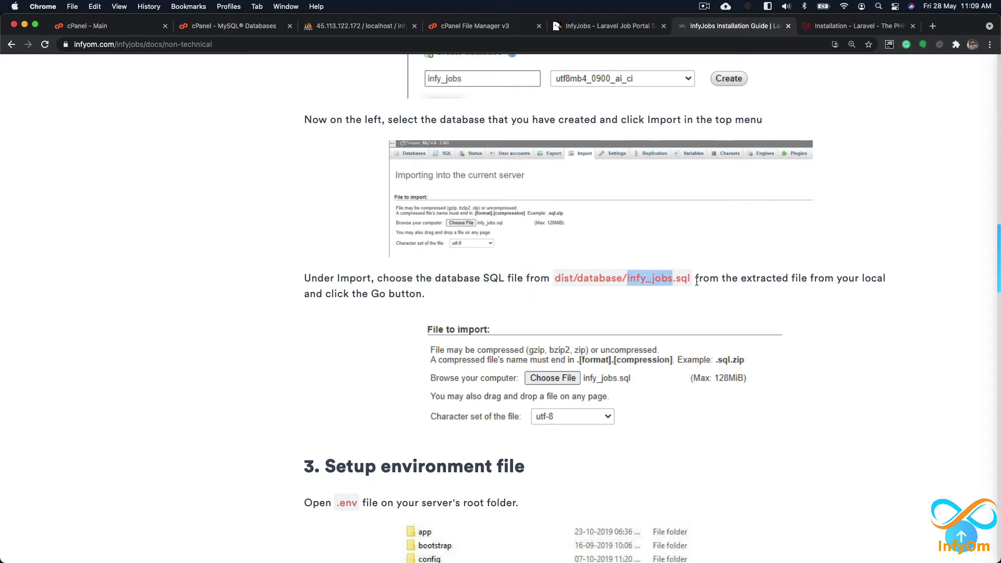
left_click(684, 279)
double_click(683, 278)
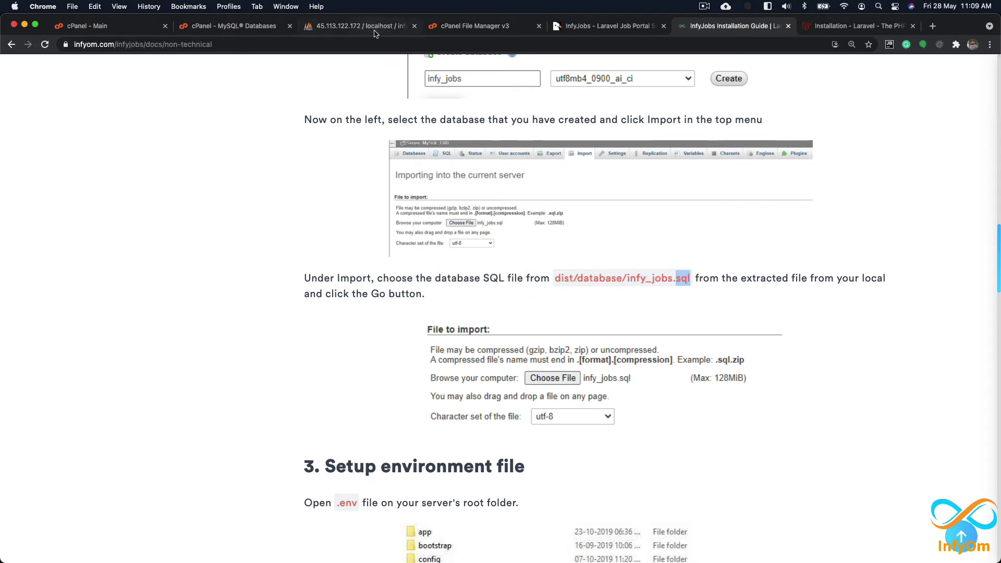
left_click(372, 26)
Step: On infyo4yh_jobs's Import page, browse the InfyJobs folder and extract dist.zip
left_click(573, 89)
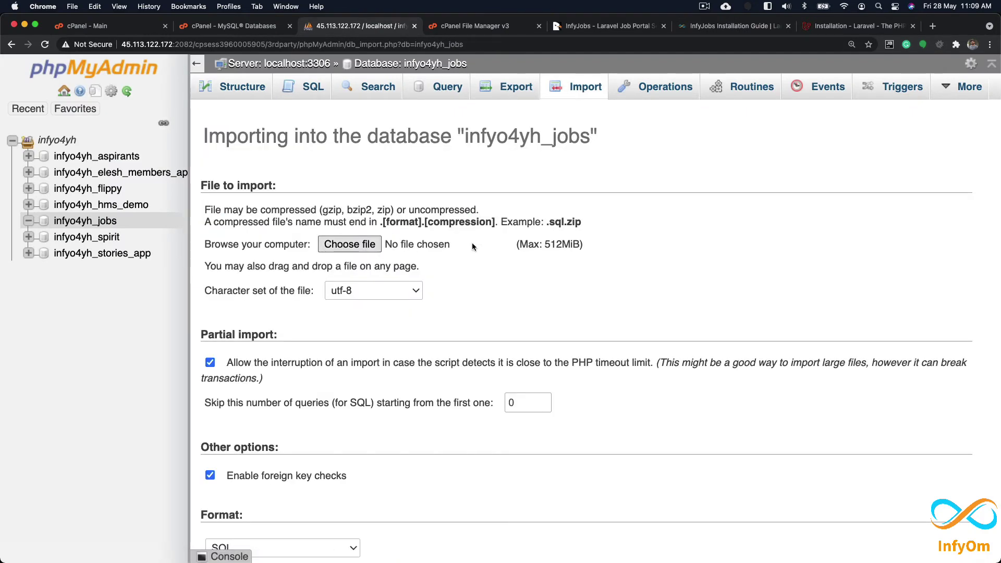
left_click(377, 249)
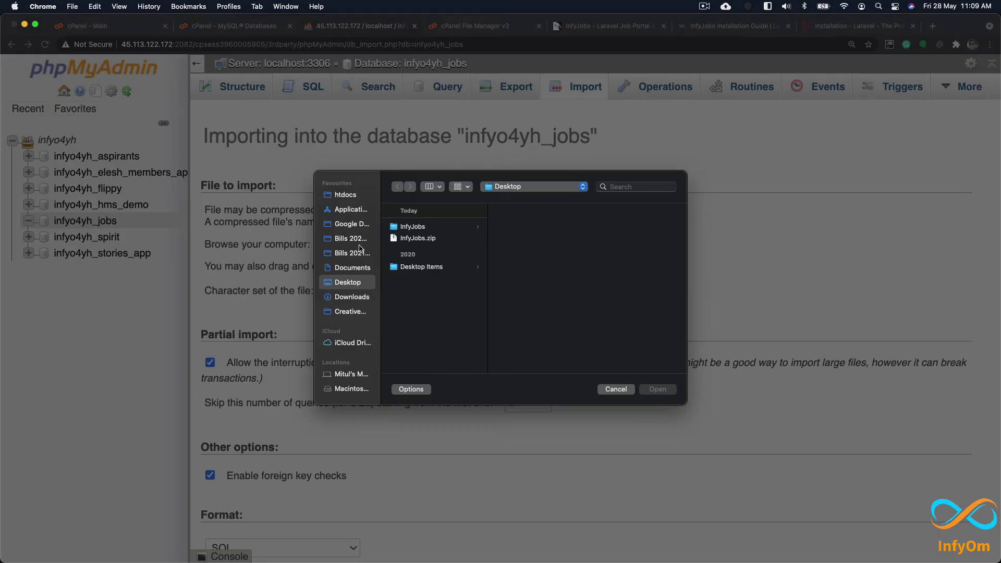
left_click(452, 229)
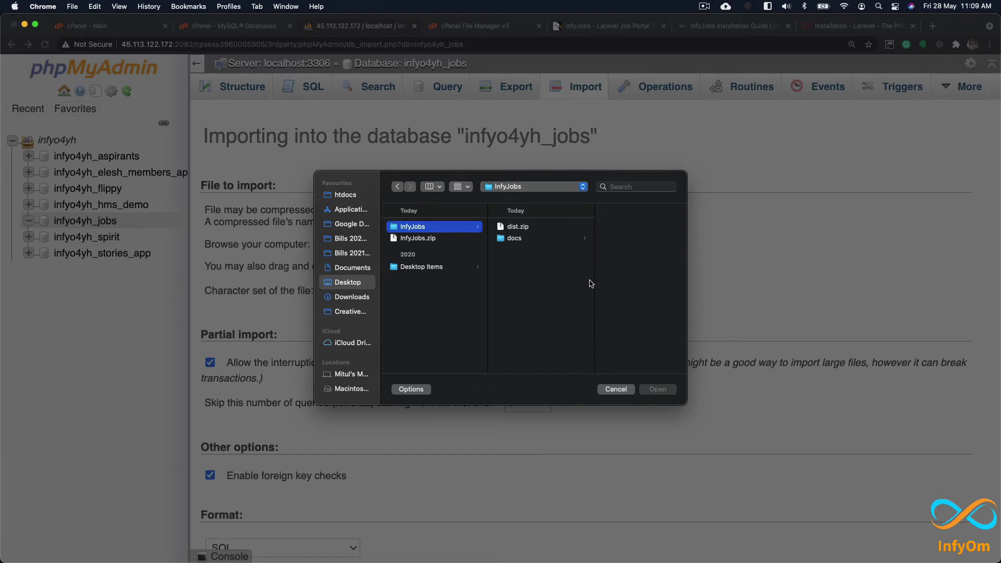
key("ctrl+Right")
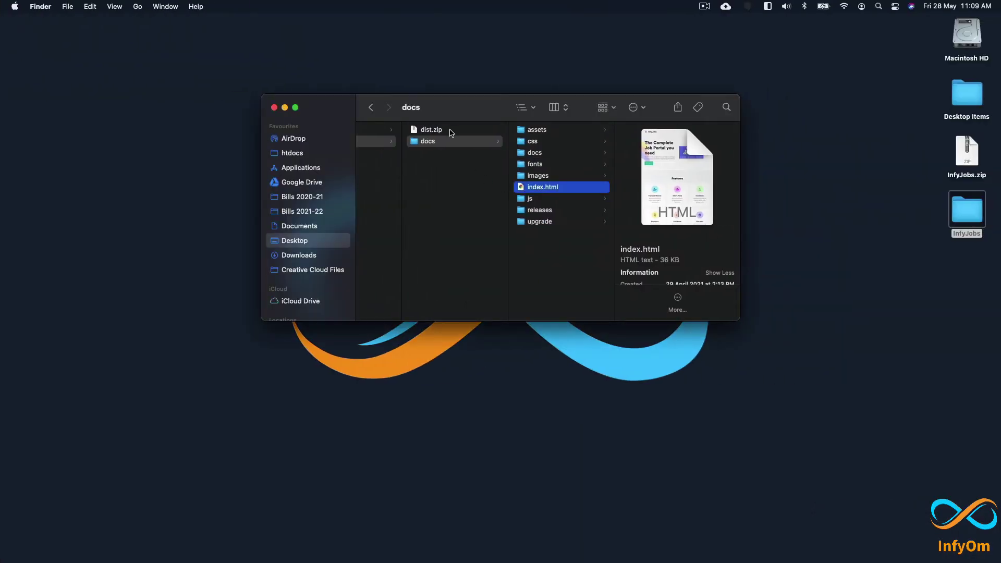
double_click(451, 131)
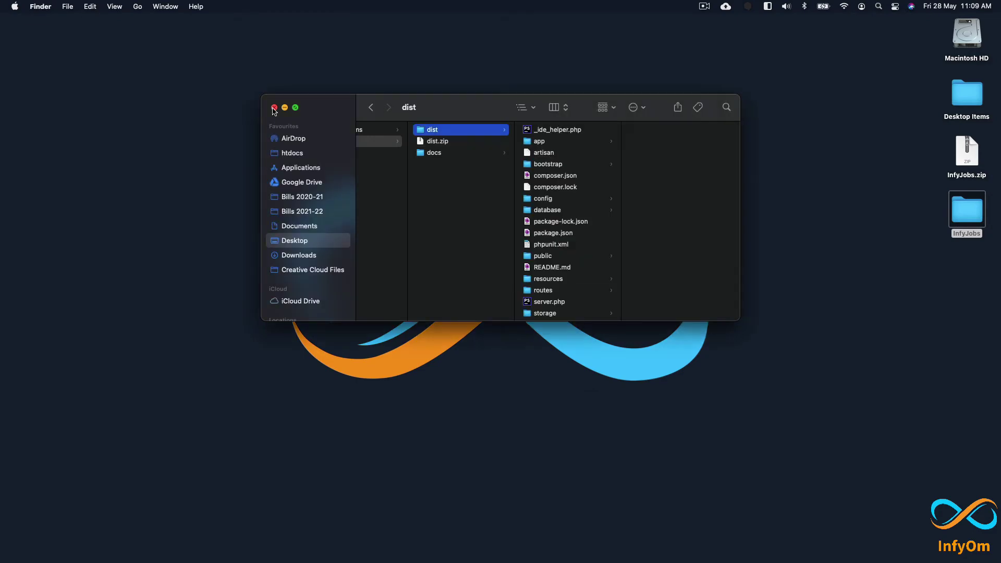
Step: Choose infy-jobs.sql from dist/database and start the SQL import
left_click(573, 210)
left_click(665, 146)
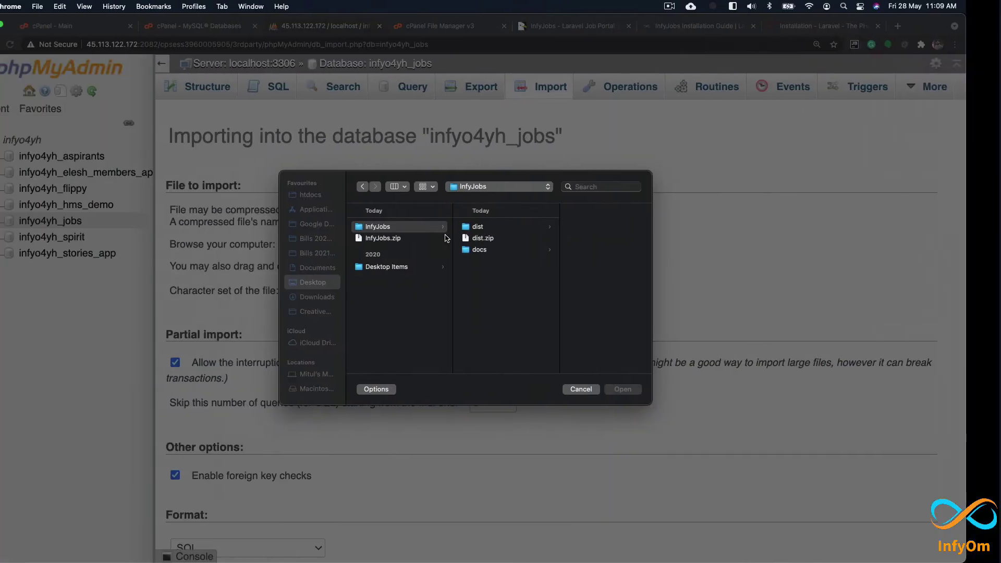
left_click(532, 228)
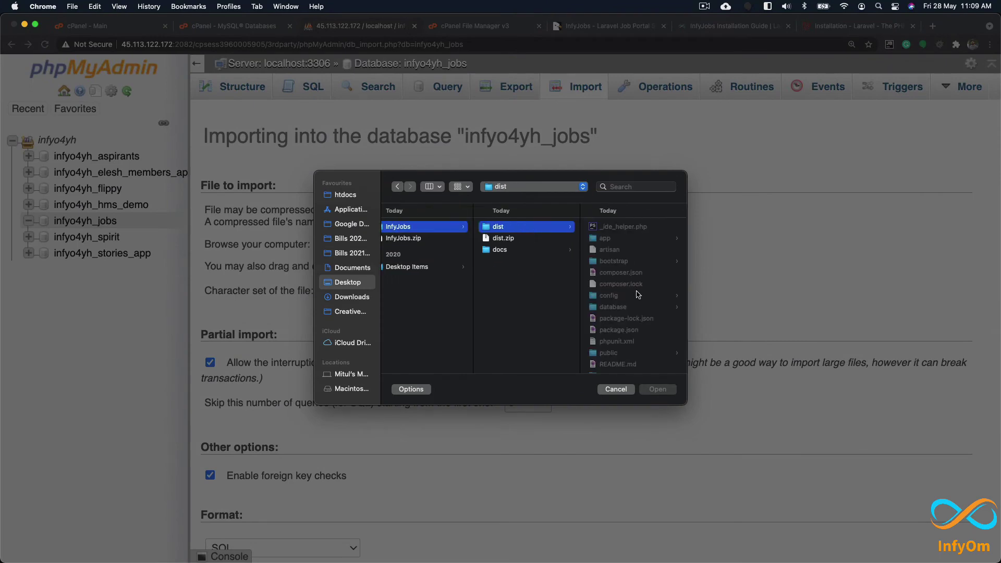
left_click(633, 307)
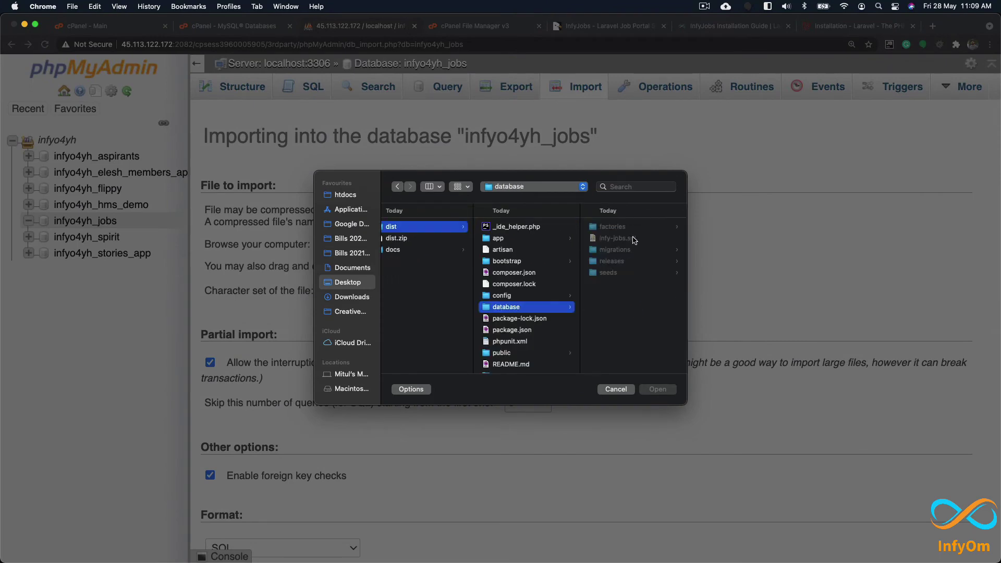
left_click(634, 238)
left_click(658, 389)
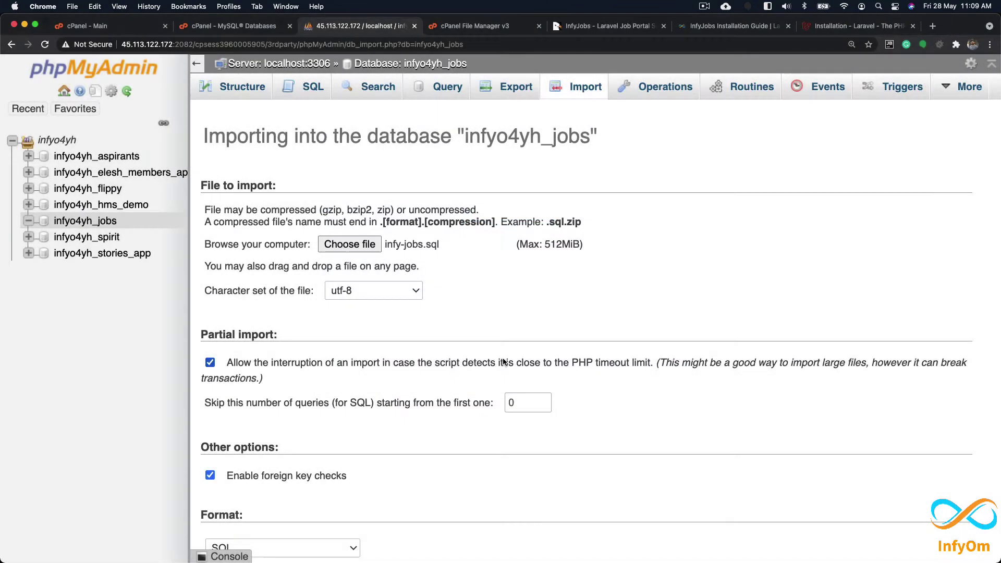
scroll(456, 287, "down", 5)
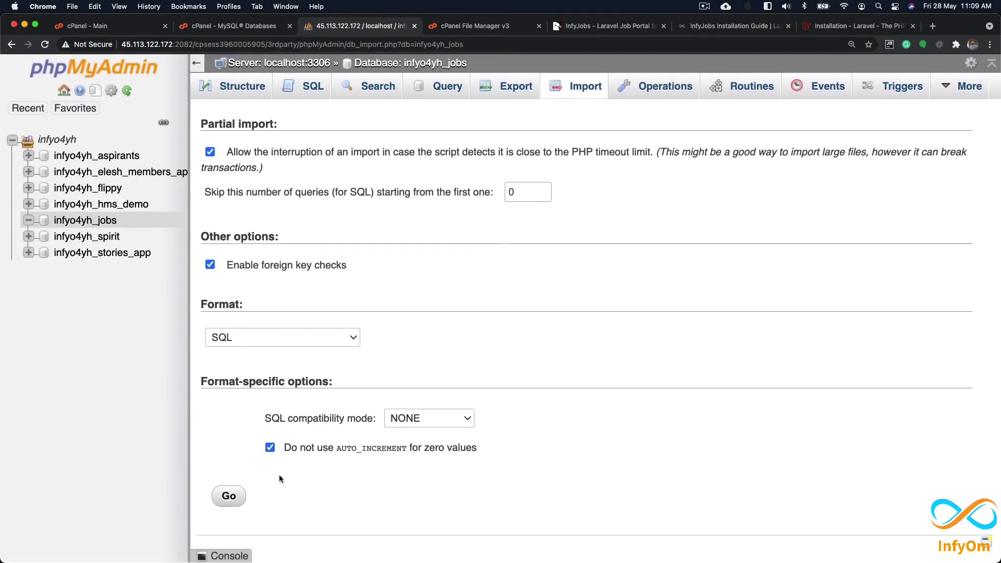
left_click(229, 495)
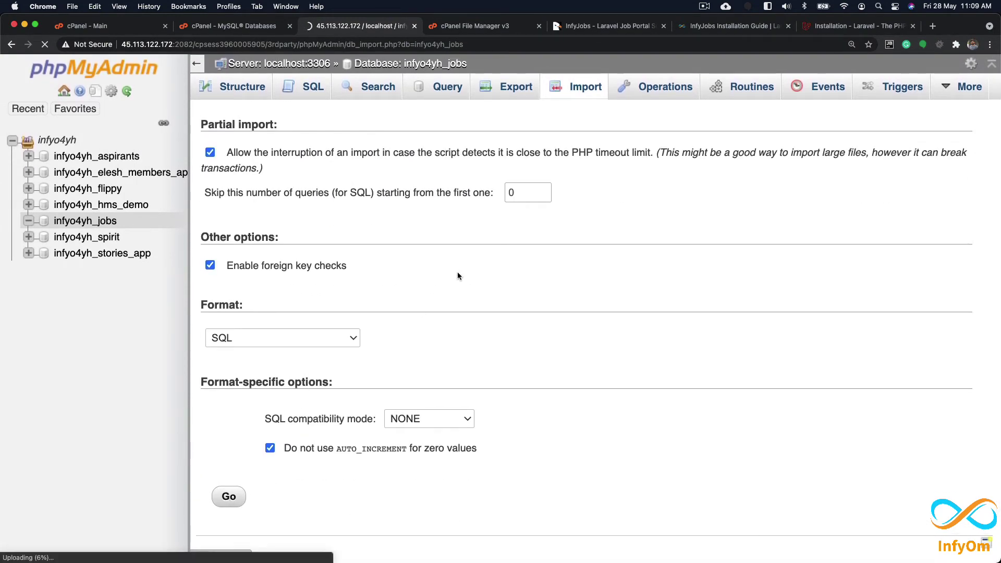
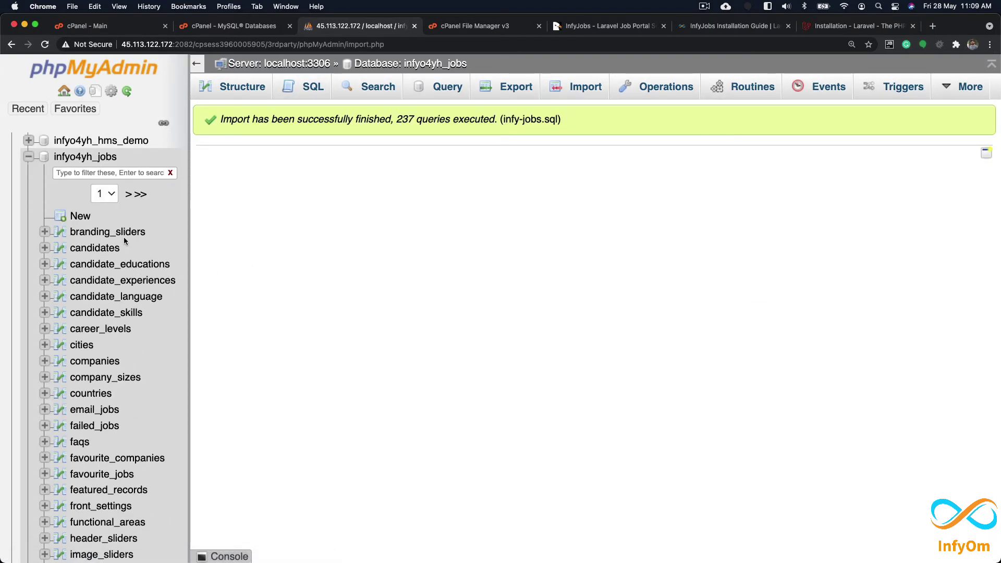
Step: Browse the infyo4yh_jobs users table to check its single Super Admin row
left_click(252, 89)
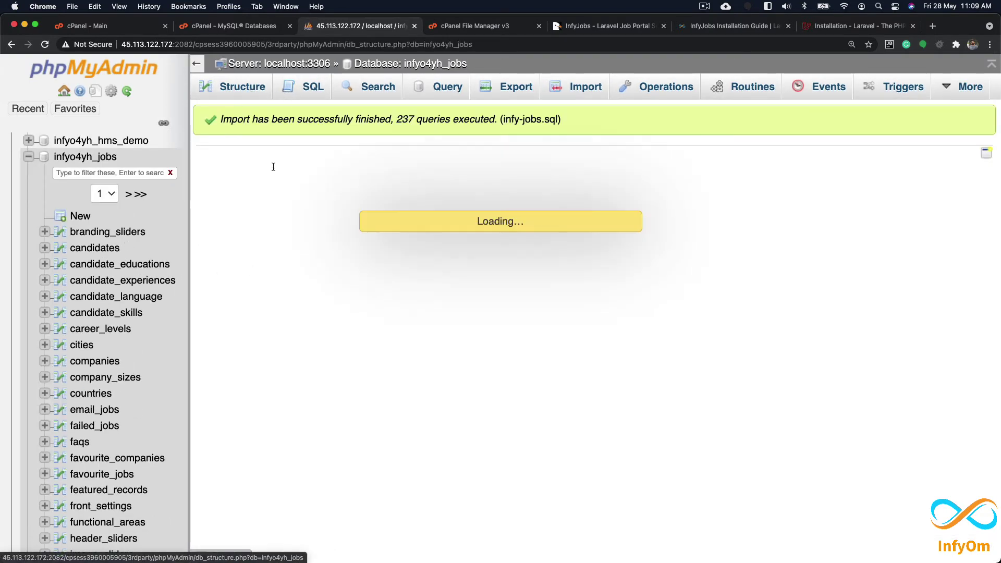
scroll(396, 333, "down", 3)
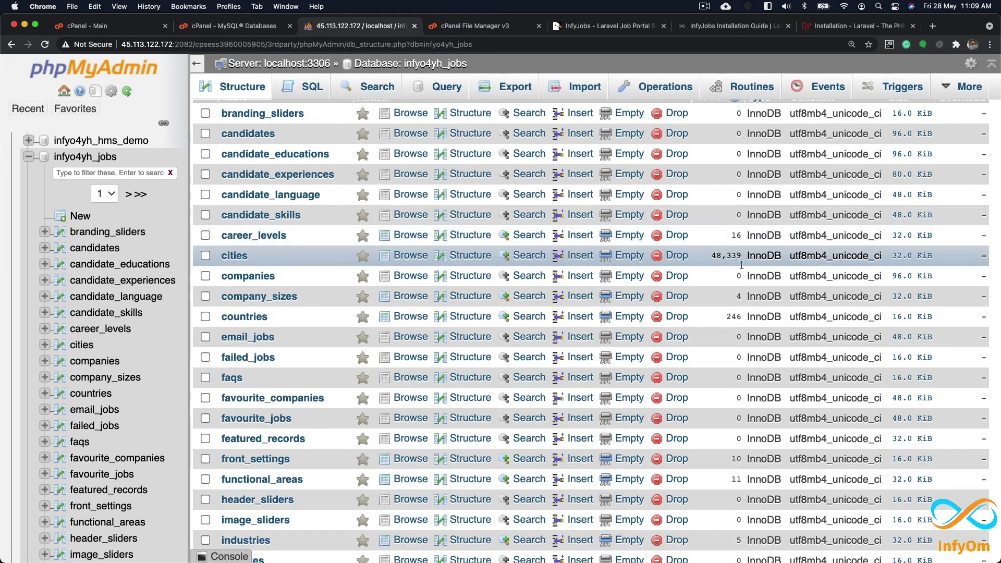
scroll(712, 281, "down", 1)
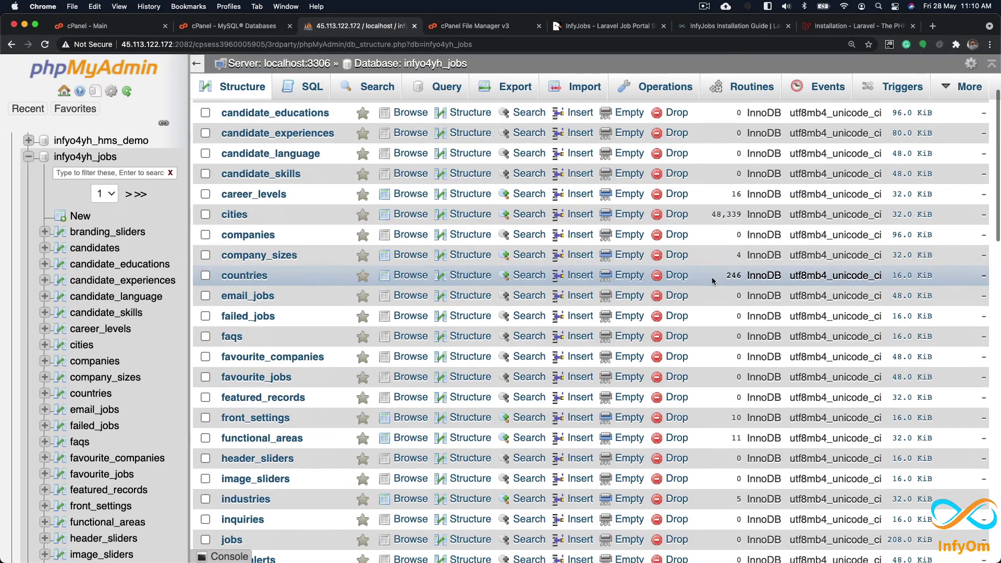
scroll(730, 284, "down", 5)
scroll(734, 288, "down", 2)
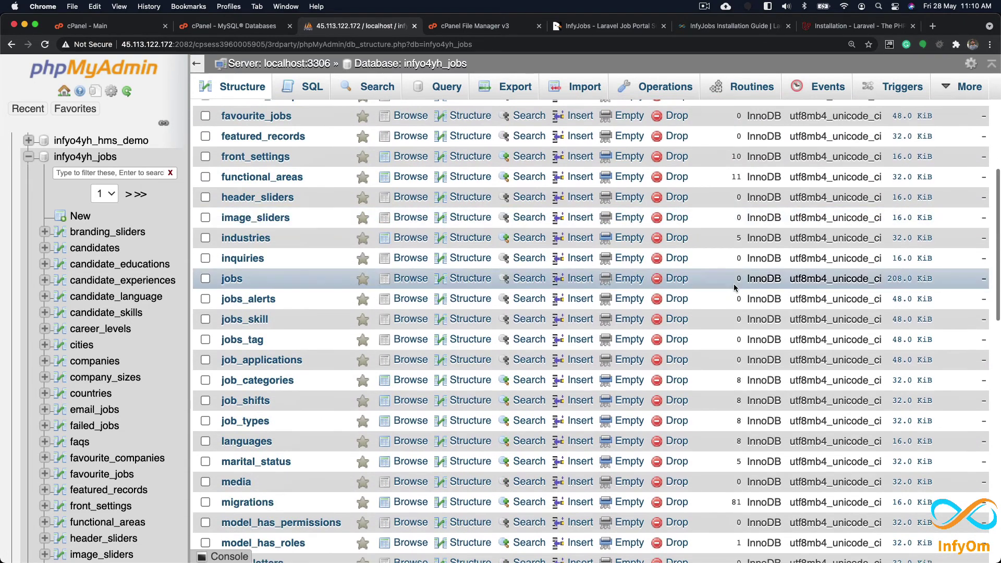
scroll(617, 292, "down", 5)
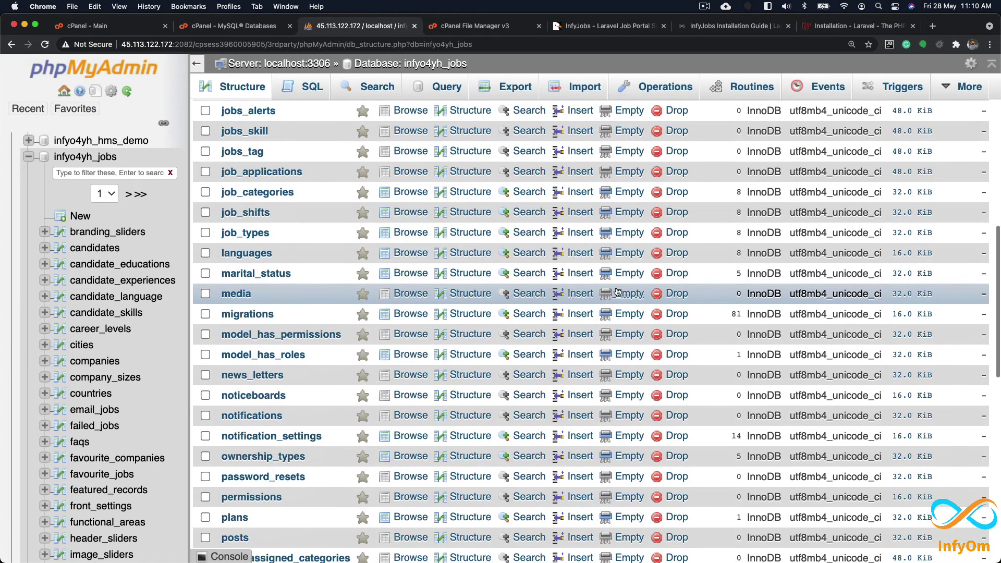
scroll(309, 354, "down", 10)
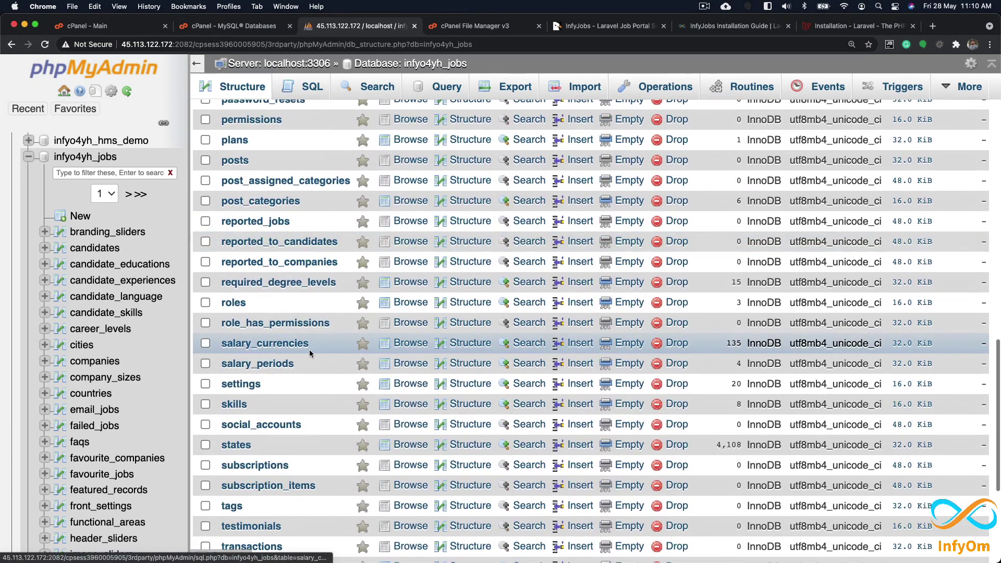
scroll(313, 354, "down", 5)
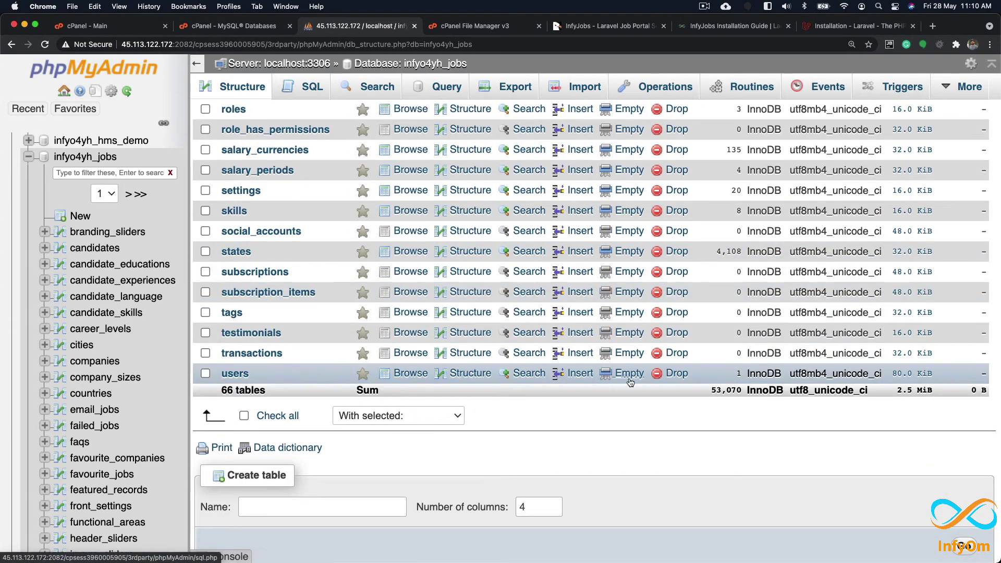
left_click(235, 373)
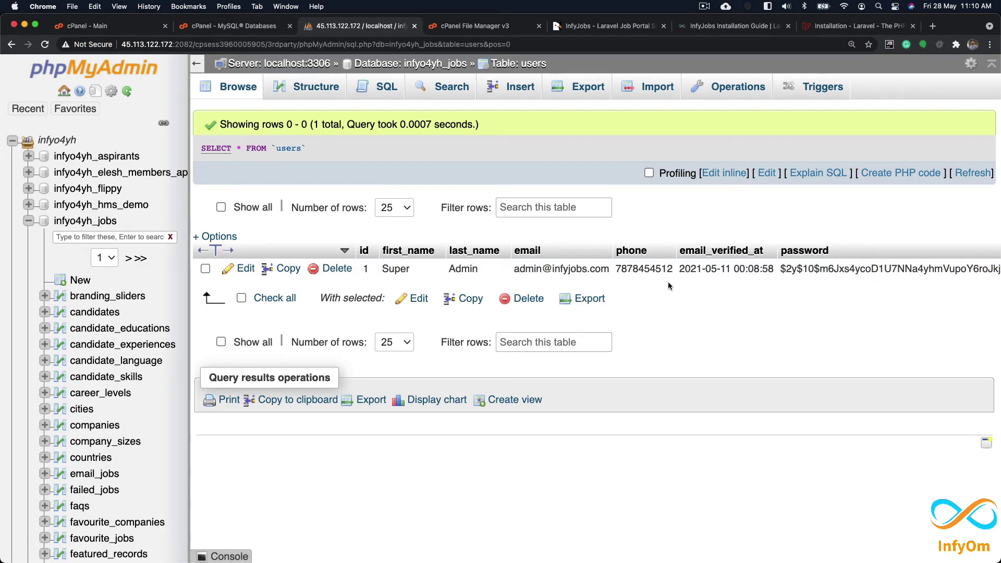
Step: Read the app and database .env variables in the InfyJobs Installation Guide
left_click(724, 26)
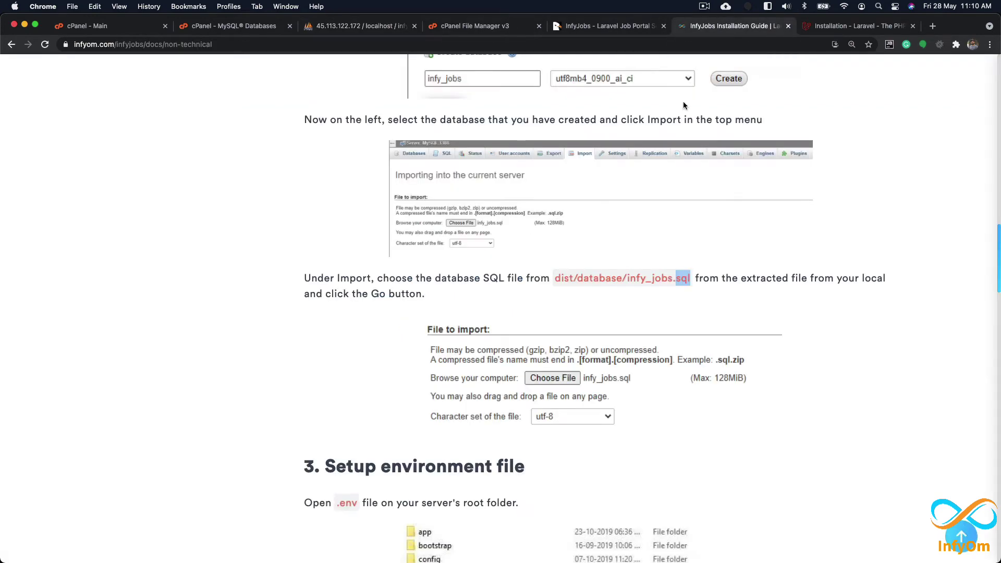
scroll(488, 236, "down", 3)
scroll(489, 236, "down", 2)
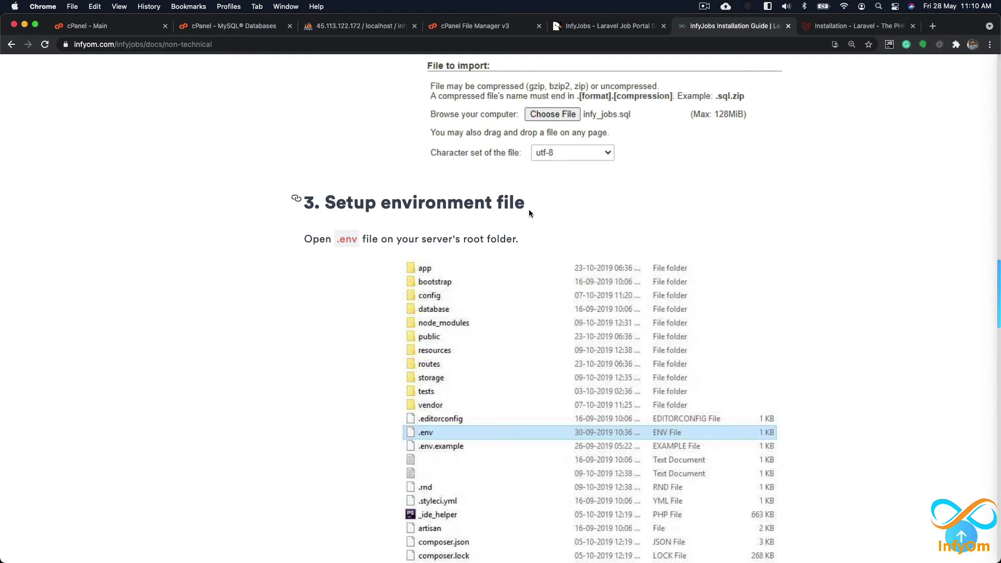
scroll(528, 210, "down", 7)
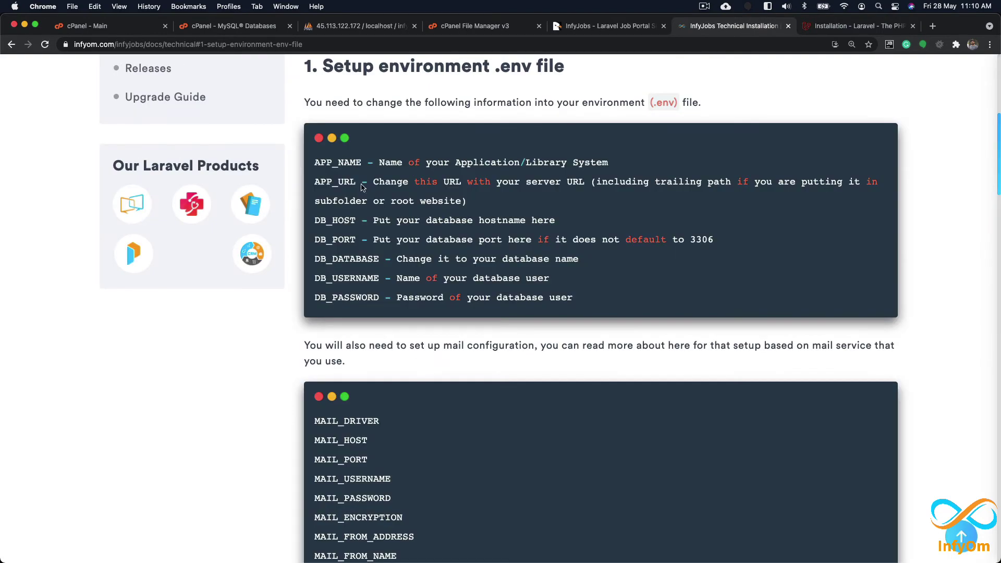
left_click_drag(314, 162, 576, 300)
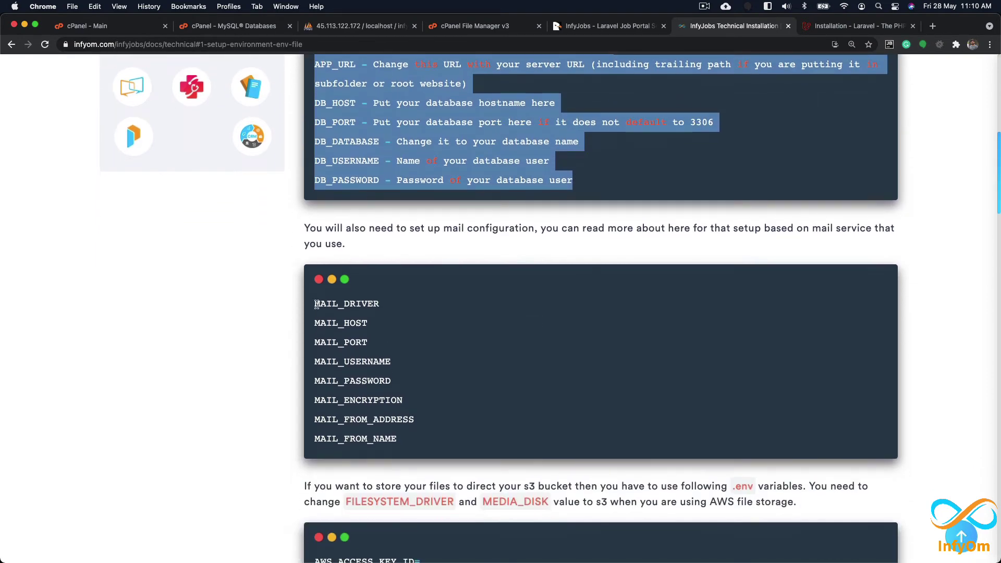
left_click_drag(314, 302, 316, 360)
Step: Review the mail, S3 and Stripe variables, then return to cPanel MySQL Databases
scroll(417, 449, "down", 2)
scroll(418, 439, "down", 5)
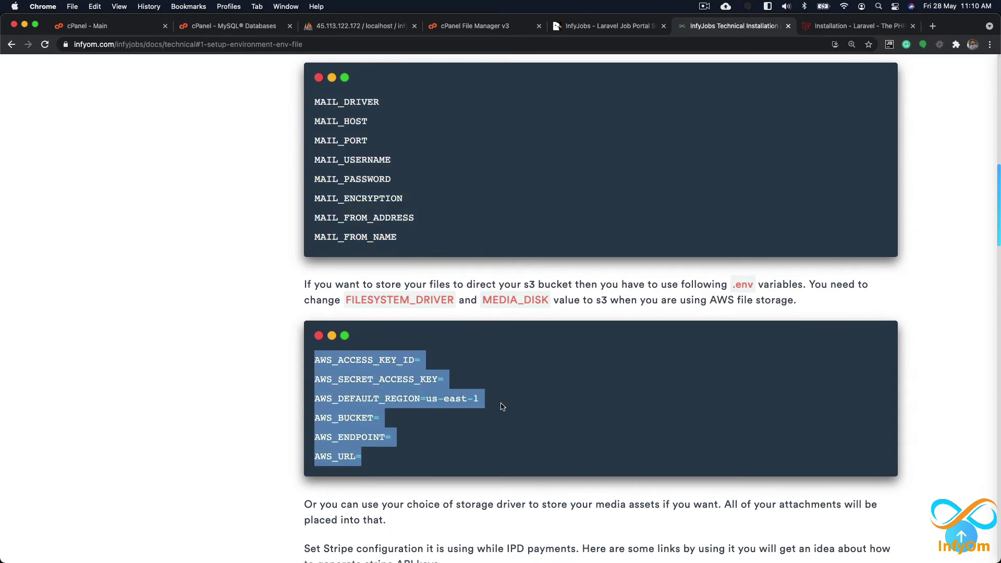
left_click(513, 428)
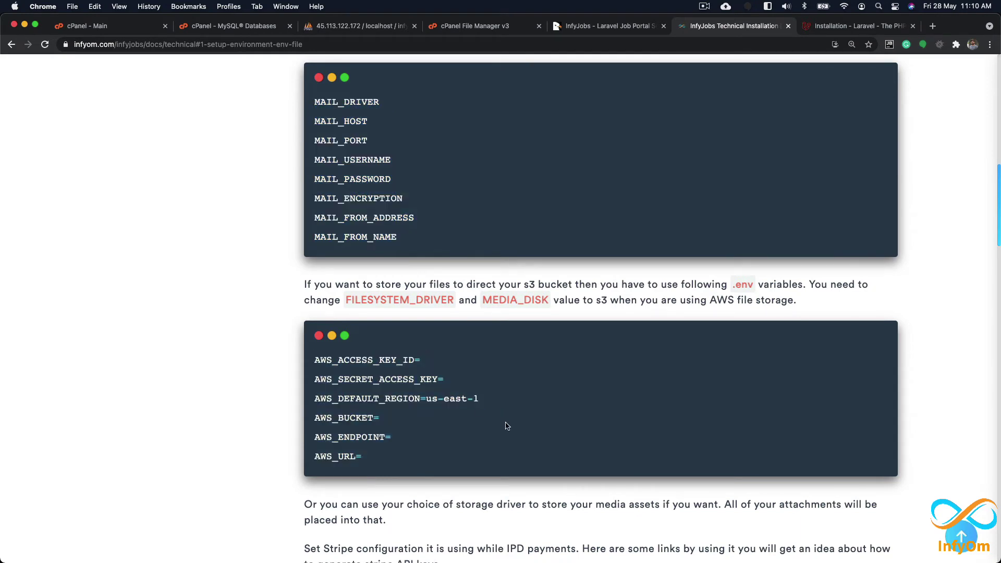
scroll(505, 421, "down", 5)
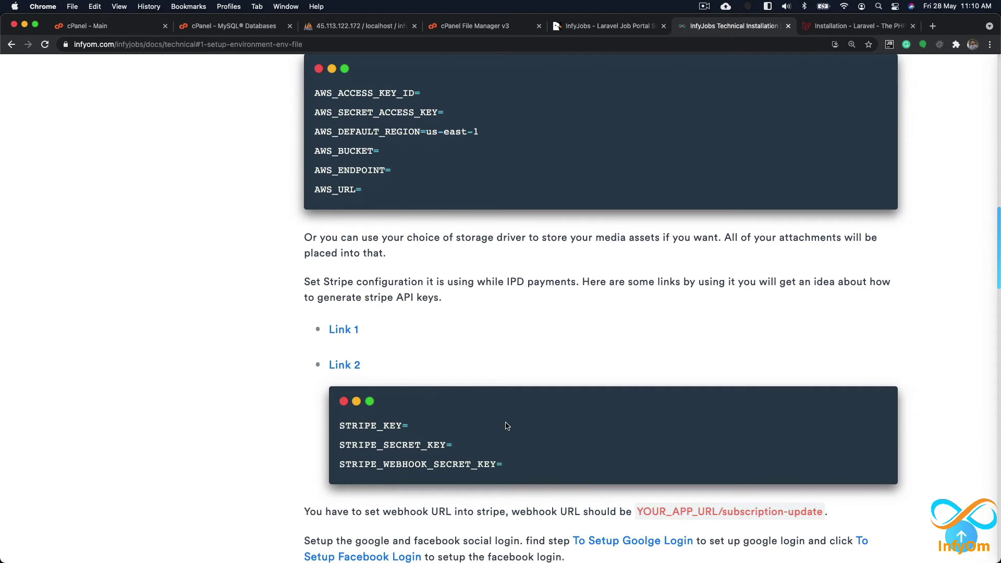
scroll(484, 396, "up", 1)
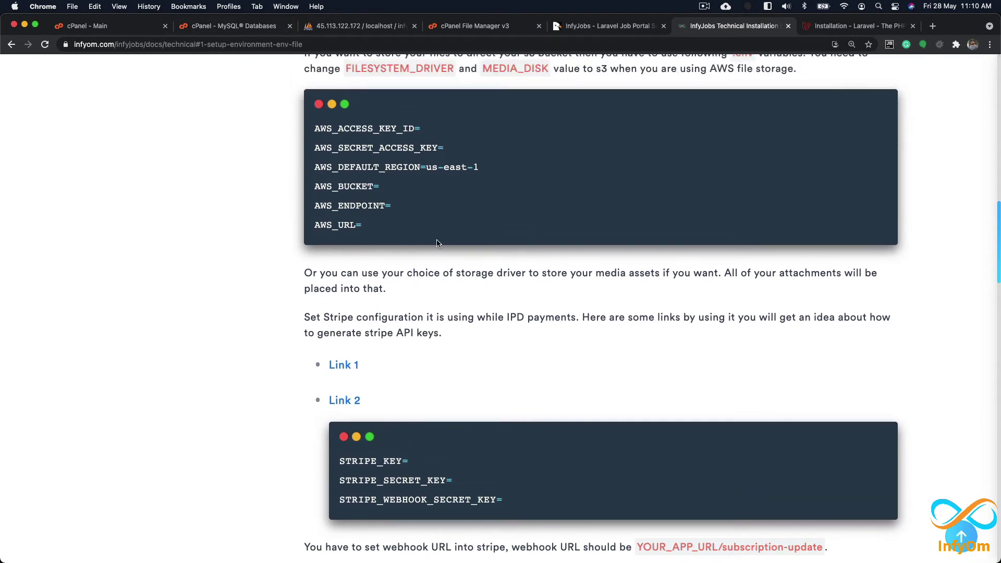
scroll(436, 243, "up", 1)
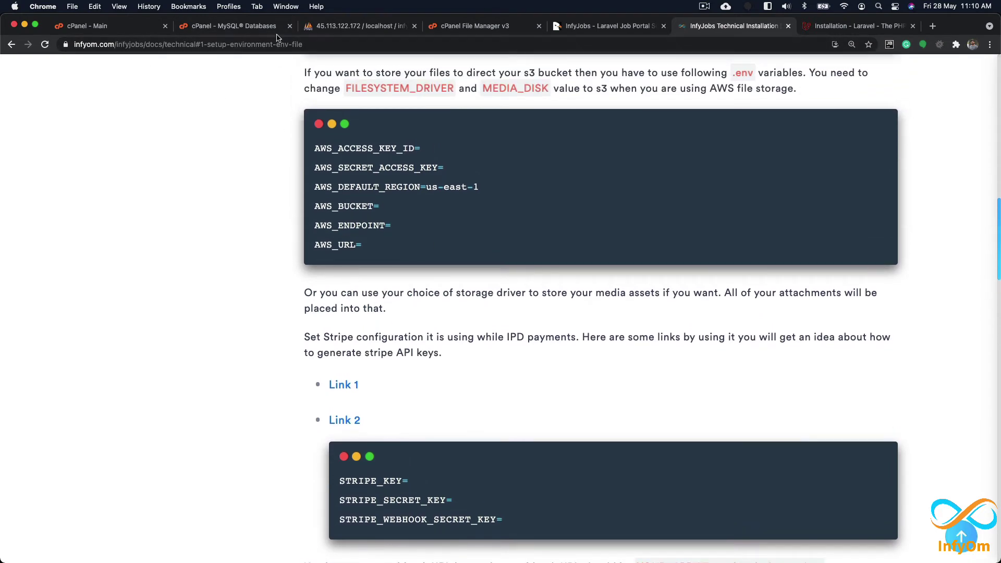
left_click(240, 27)
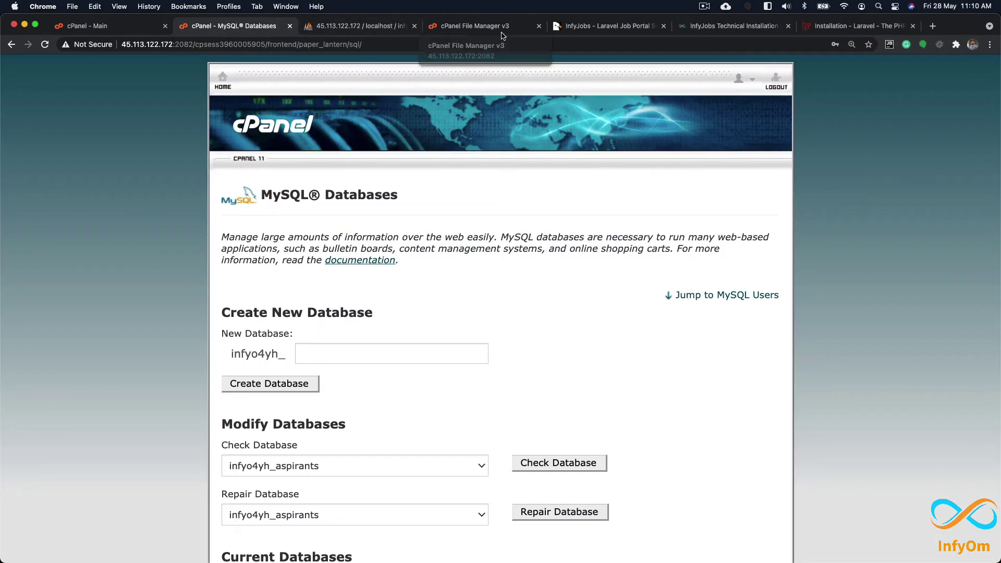
Step: Open the jobs-demo.infyom.com site's .env file in the File Manager text editor
left_click(458, 26)
left_click(402, 166)
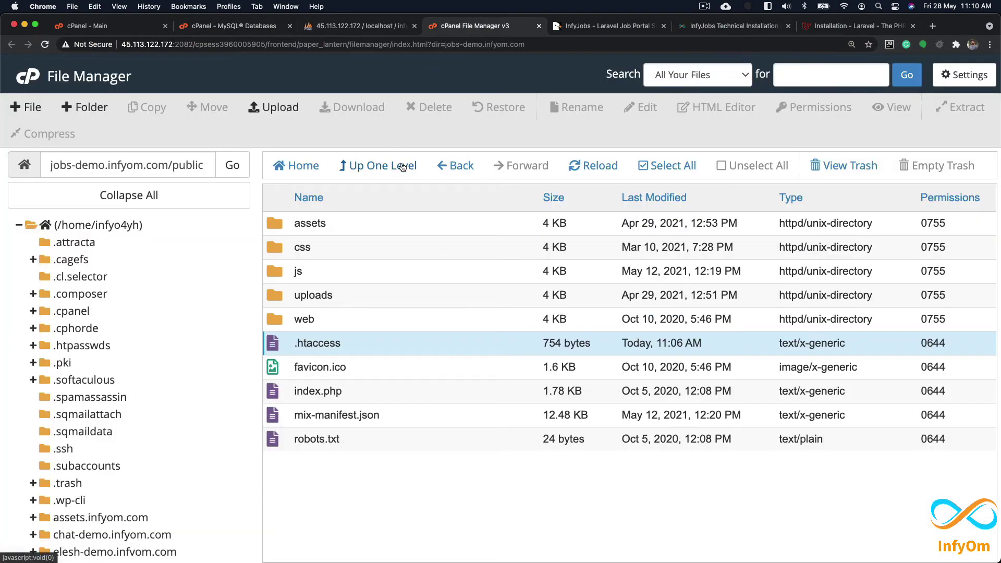
scroll(407, 325, "down", 5)
left_click(323, 320)
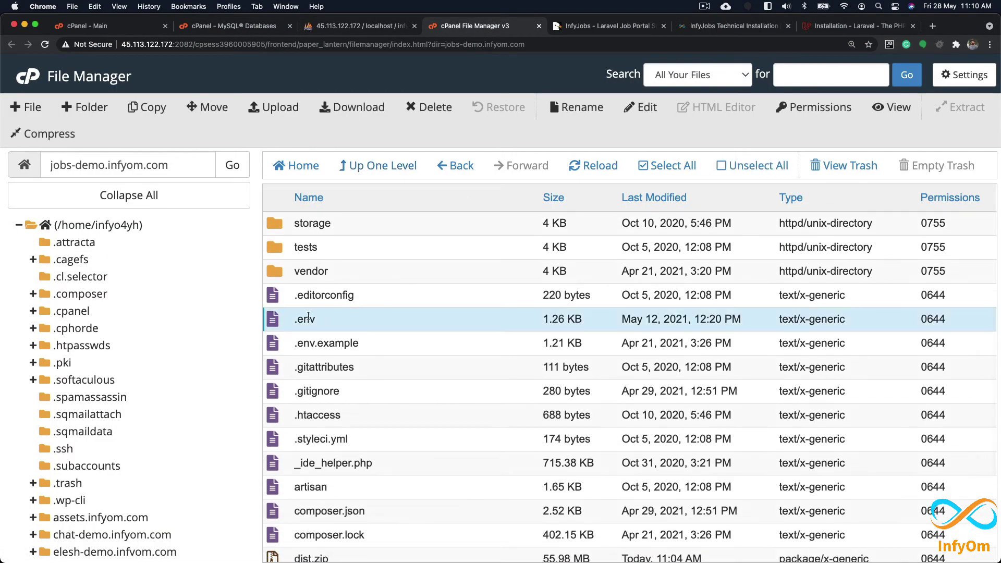
right_click(323, 321)
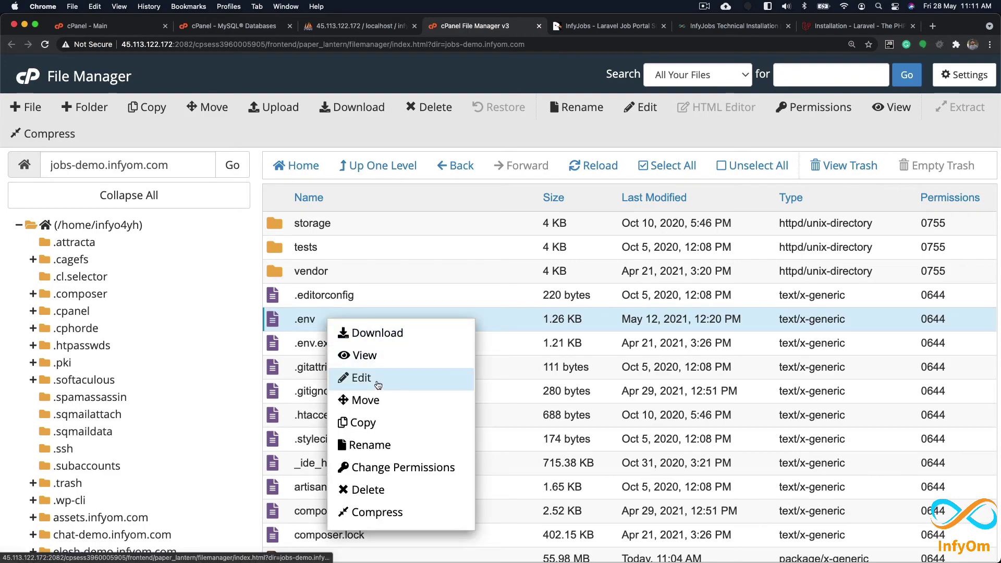
left_click(378, 384)
left_click(641, 427)
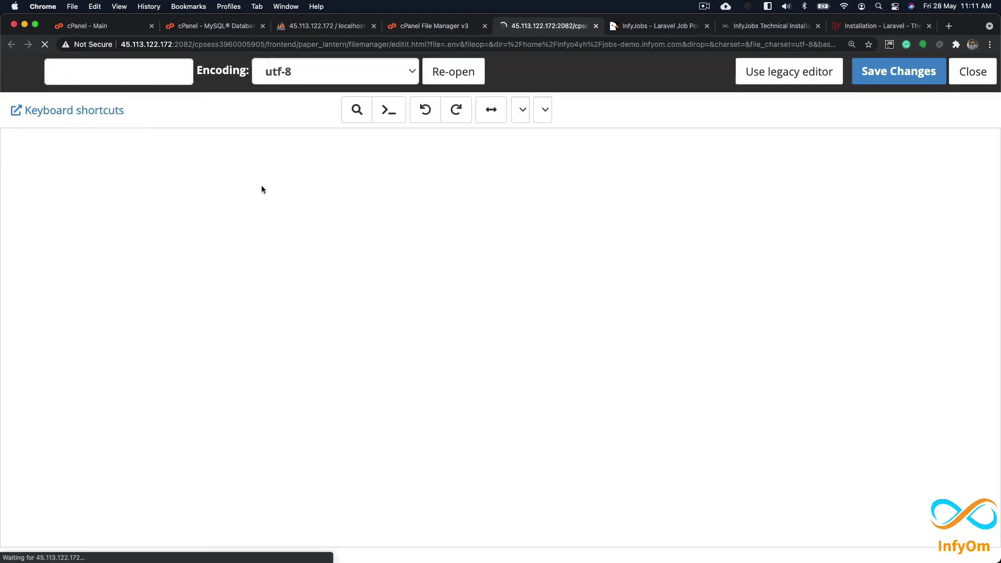
Step: Set APP_NAME to InfyJobsDemo and APP_DEBUG to true in .env
double_click(146, 137)
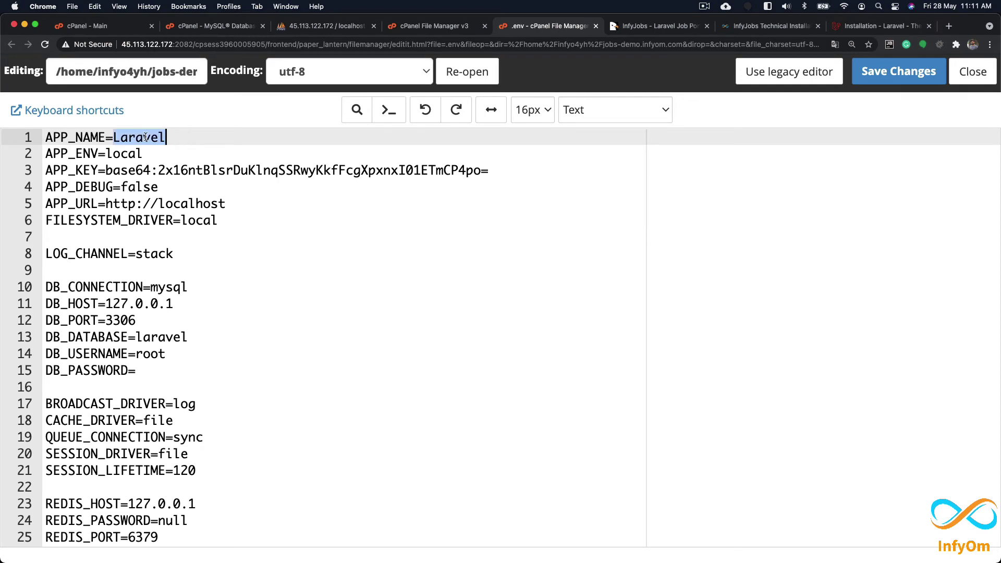
type("Ijfy")
key("BackSpace")
key("BackSpace")
key("BackSpace")
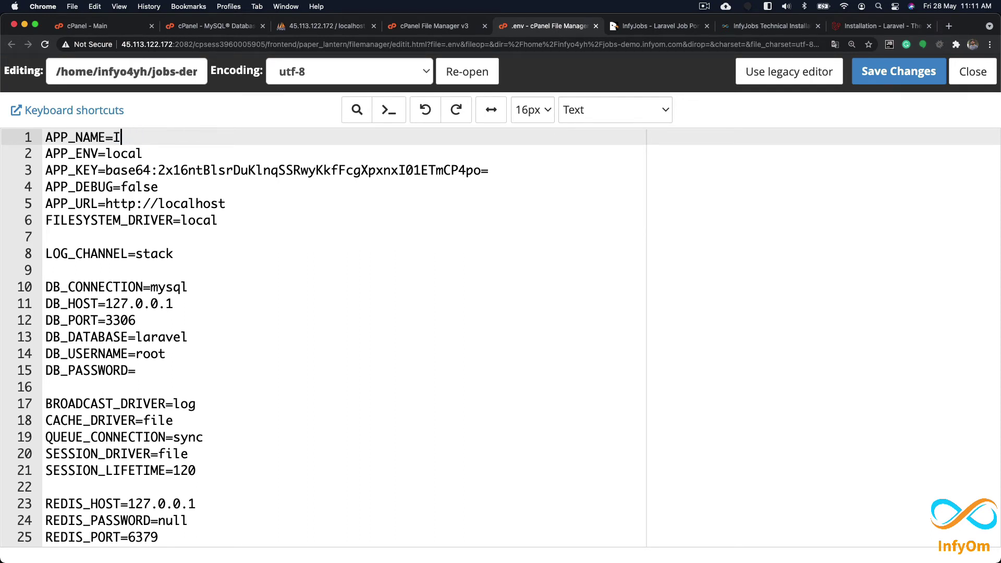
type("nfyJobsDemo")
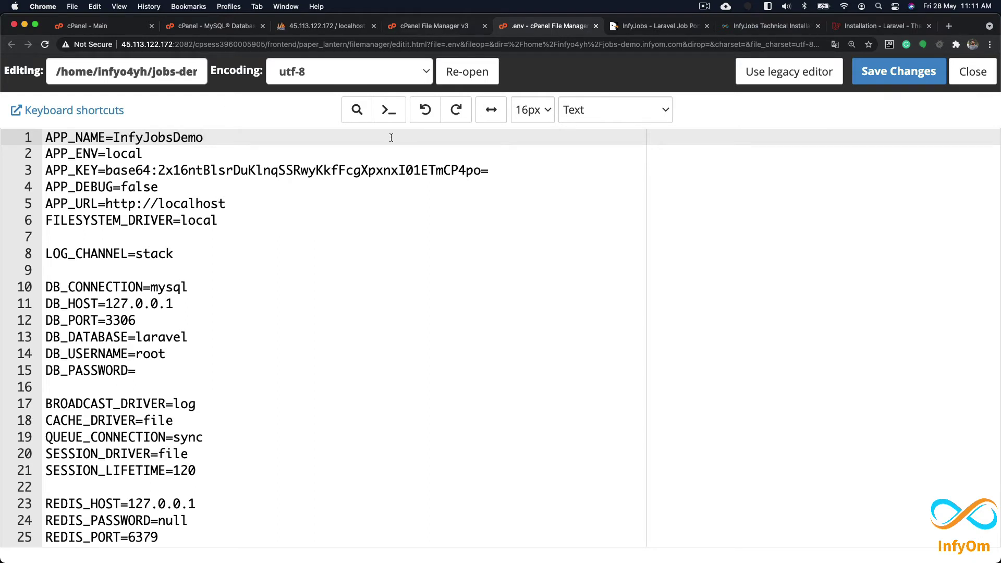
double_click(133, 153)
double_click(139, 187)
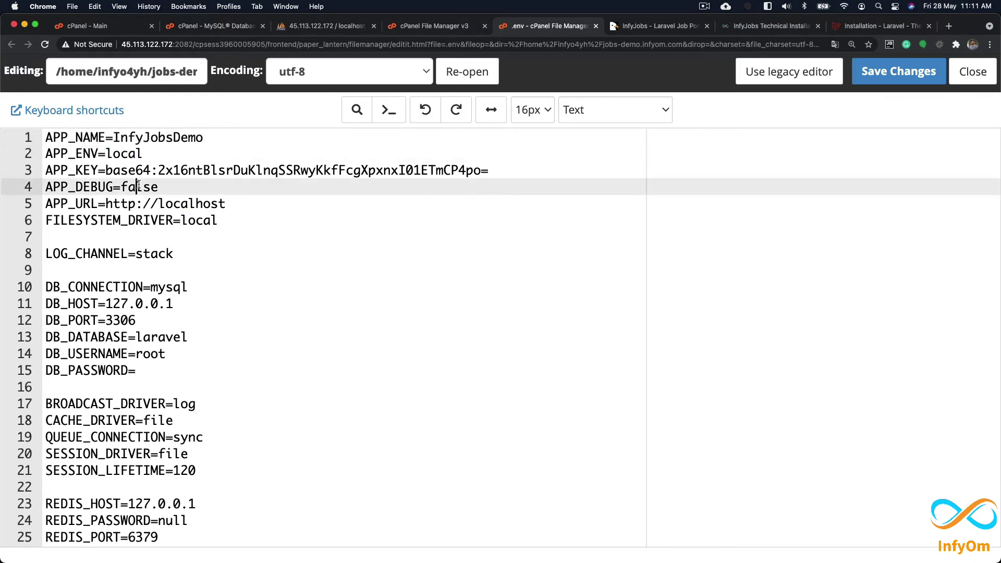
type("true")
left_click(432, 26)
triple_click(182, 165)
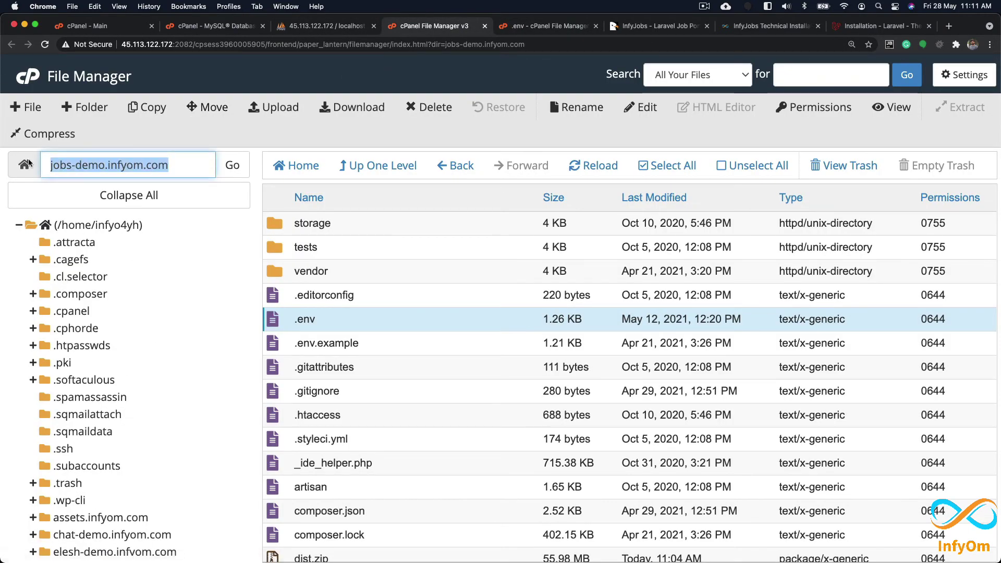
key("super+c")
left_click(573, 26)
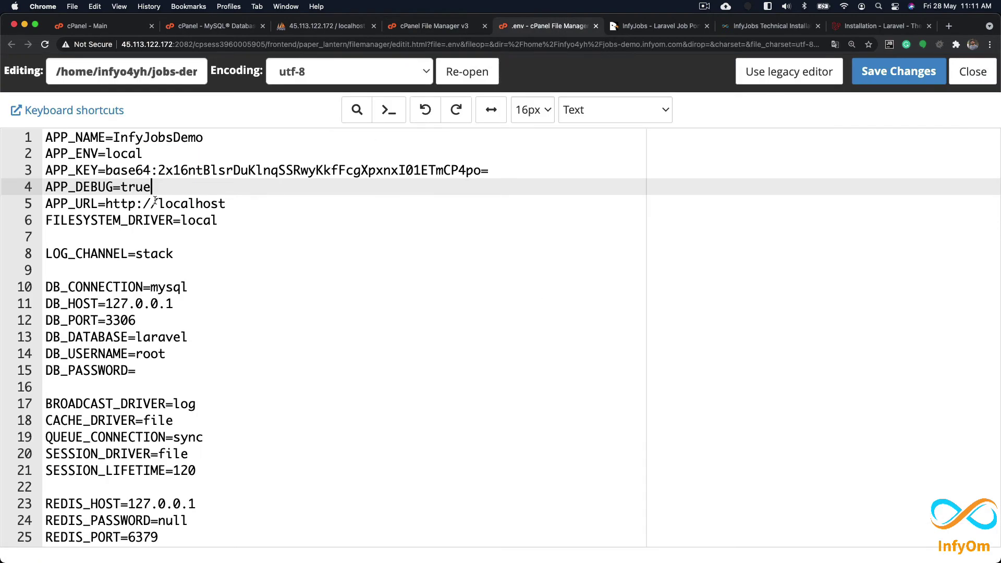
left_click_drag(158, 204, 258, 205)
key("super+v")
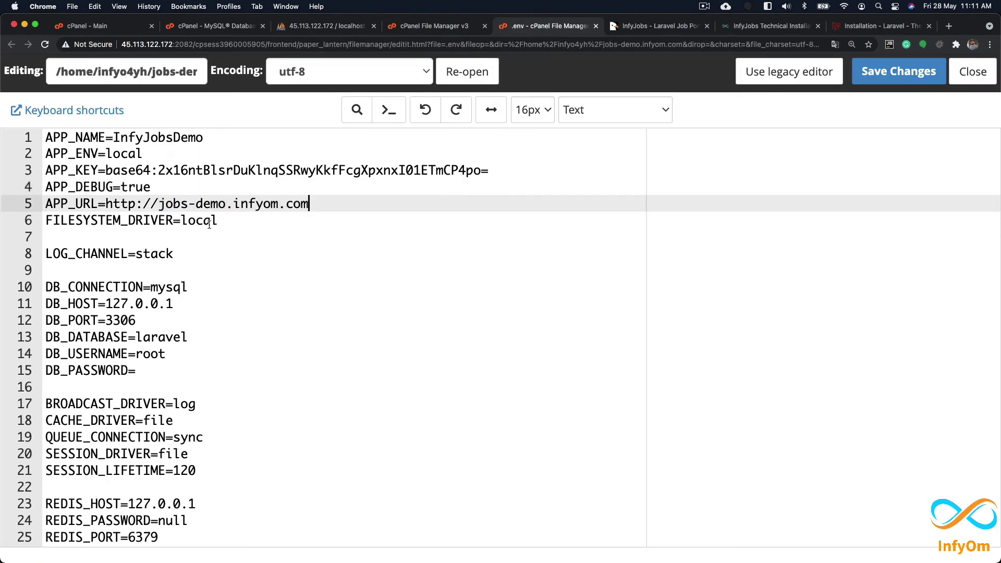
left_click(766, 26)
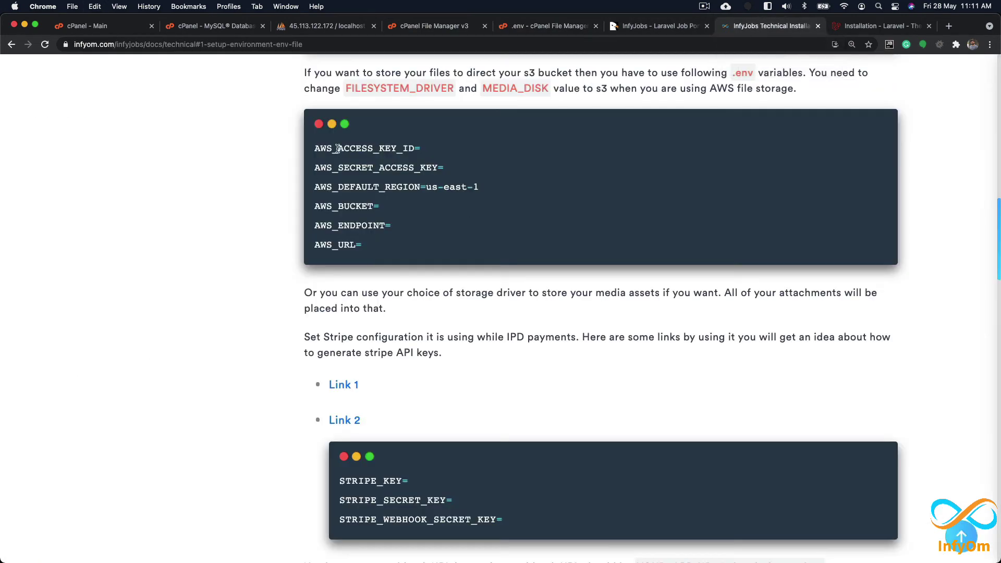
Step: Check the APP_NAME, DB_HOST and DB_PORT variables in the setup docs
scroll(371, 146, "up", 10)
scroll(371, 149, "down", 5)
double_click(329, 286)
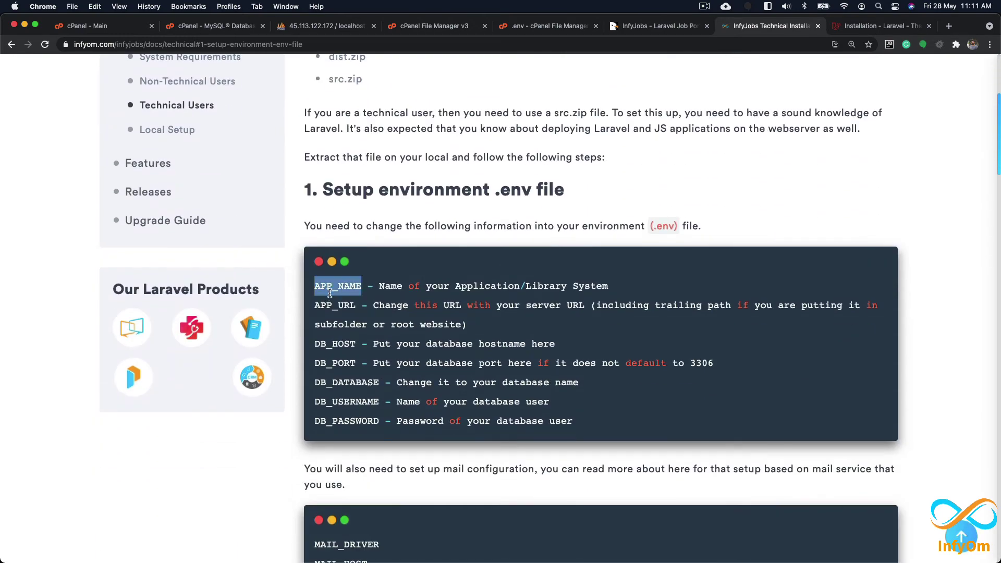
double_click(330, 305)
double_click(334, 346)
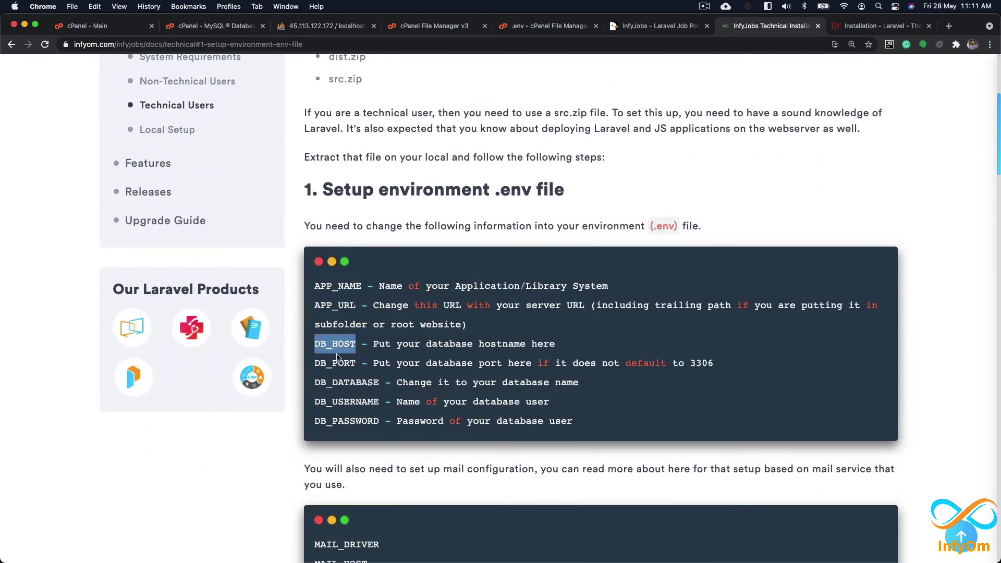
double_click(338, 363)
left_click(340, 377)
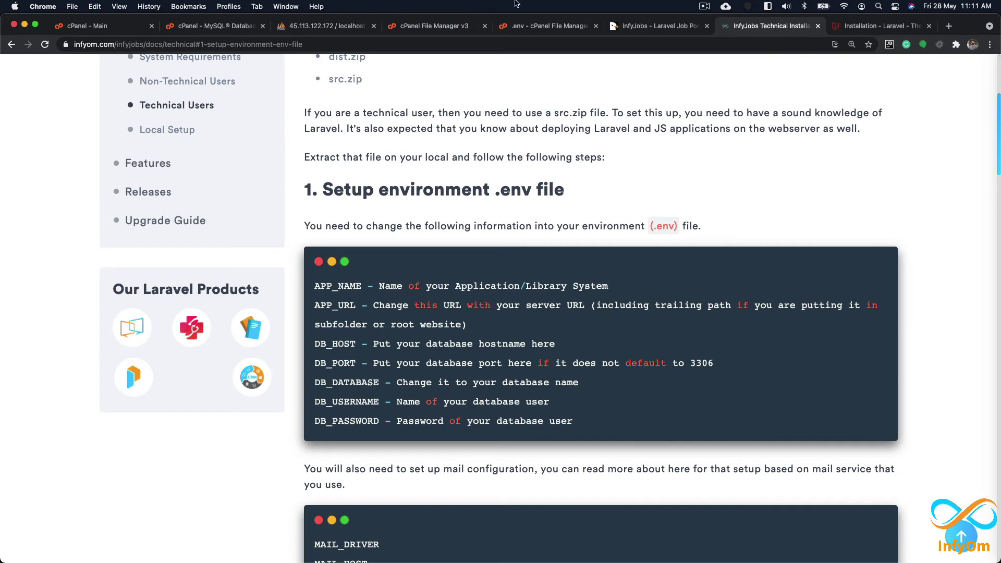
Step: Replace the placeholder DB_DATABASE laravel with the infyo4yh_jobs database name
left_click(527, 30)
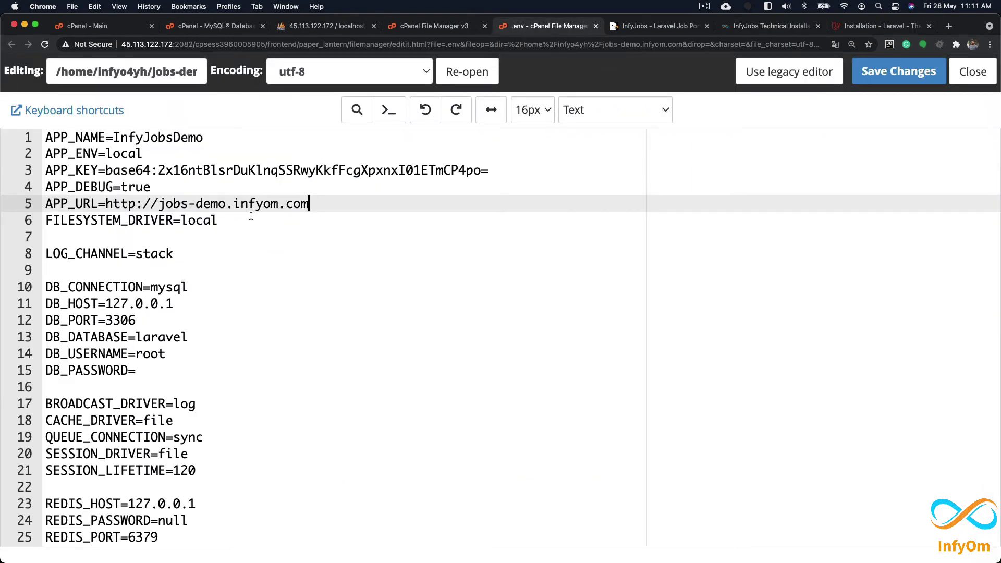
double_click(173, 333)
key("BackSpace")
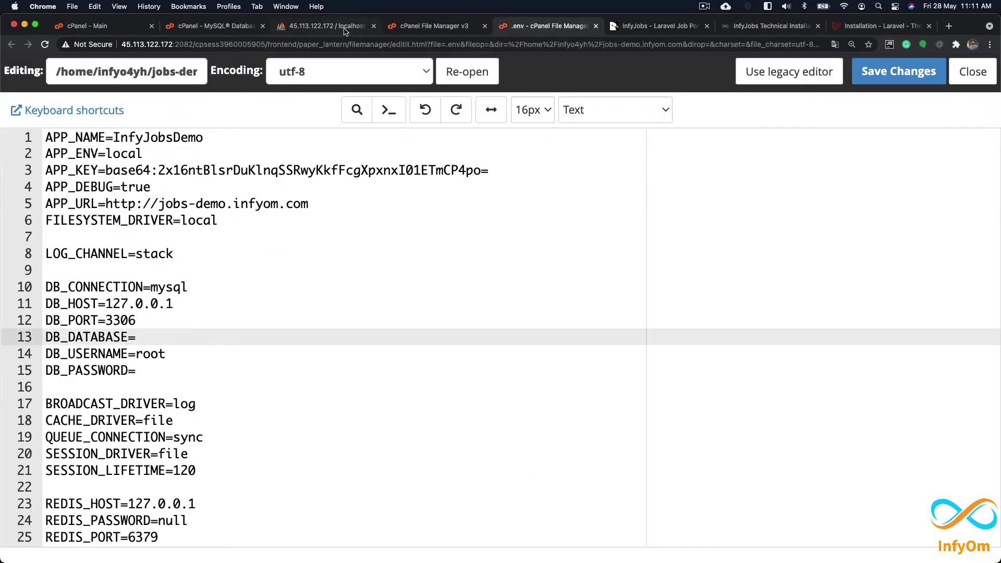
left_click(345, 29)
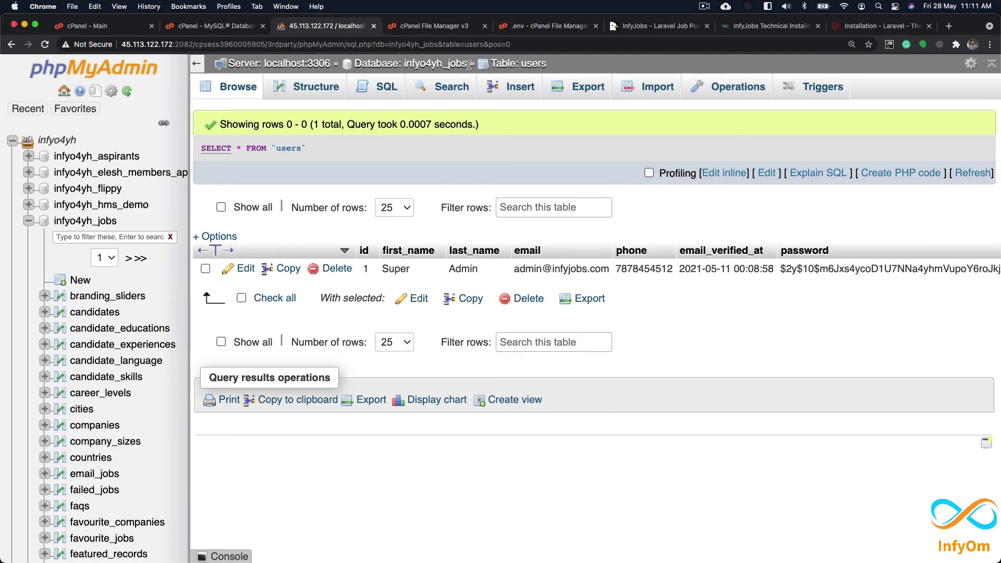
left_click(539, 32)
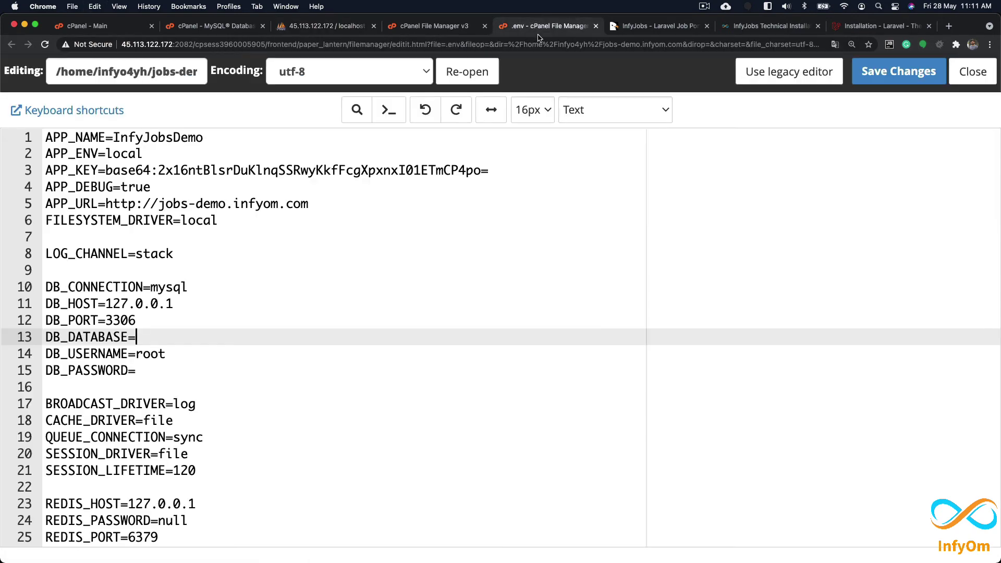
key("super+v")
double_click(138, 353)
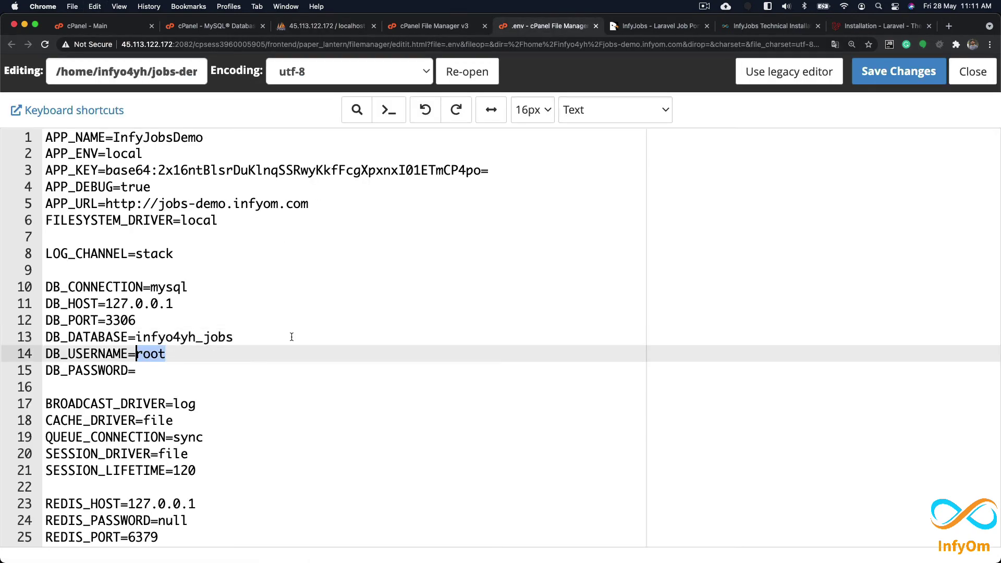
left_click(294, 335)
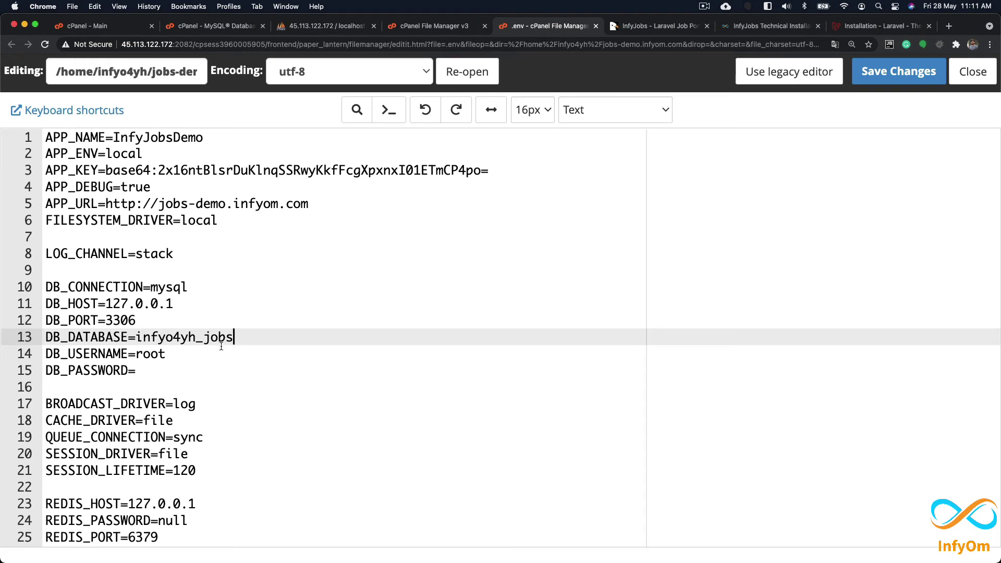
Step: Try quoting APP_NAME, then restore it to plain InfyJobsDemo
scroll(238, 354, "down", 15)
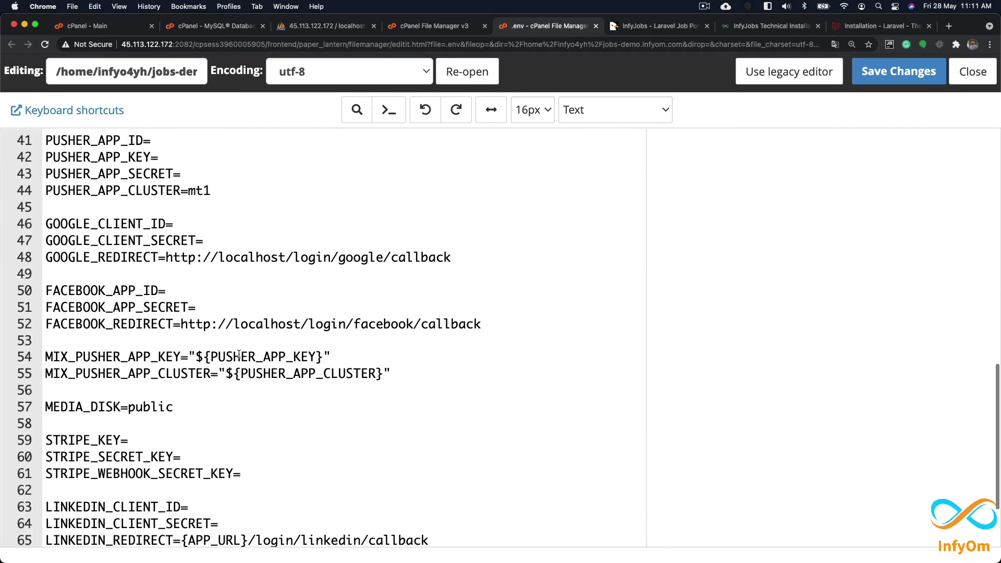
scroll(239, 354, "up", 15)
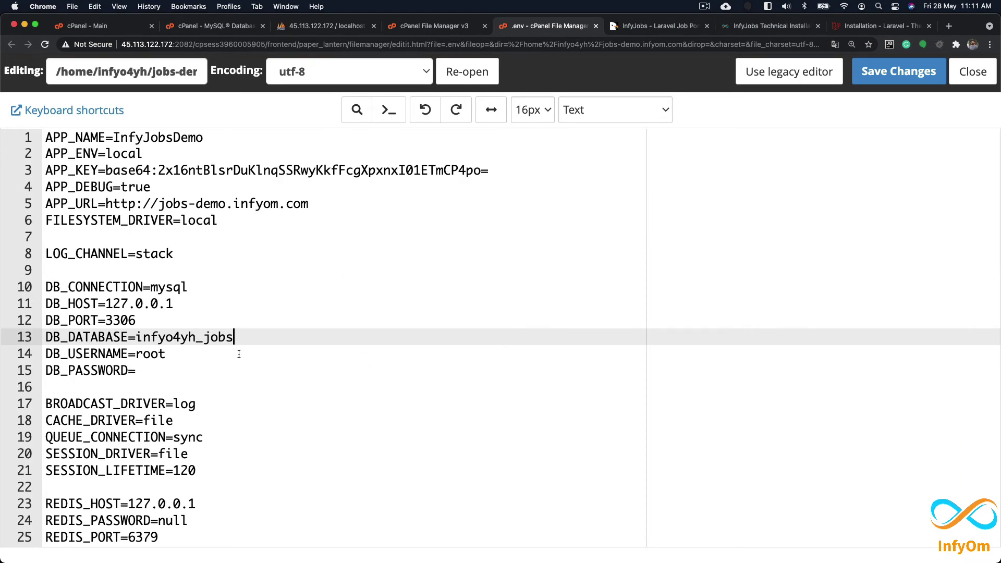
left_click(114, 138)
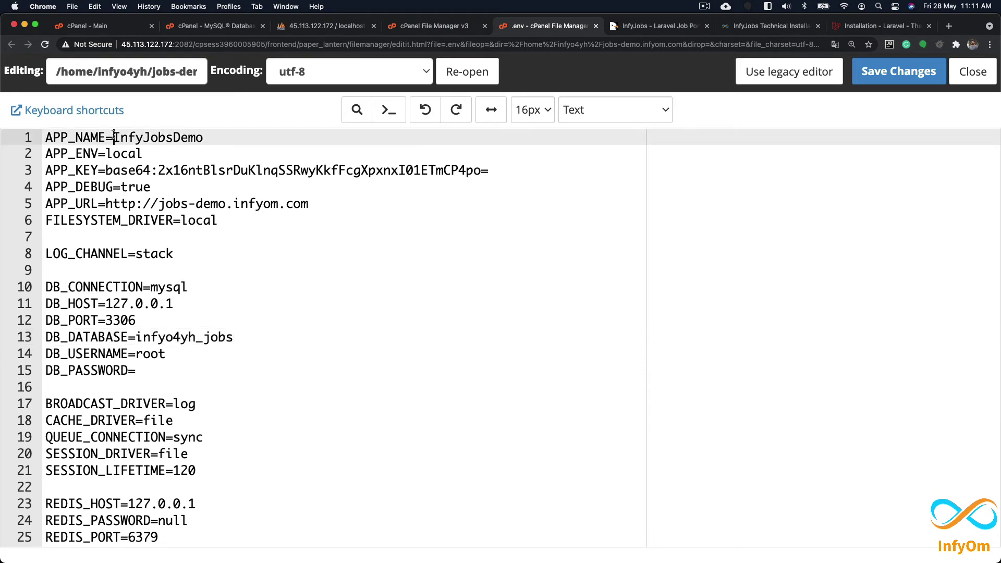
type("\"")
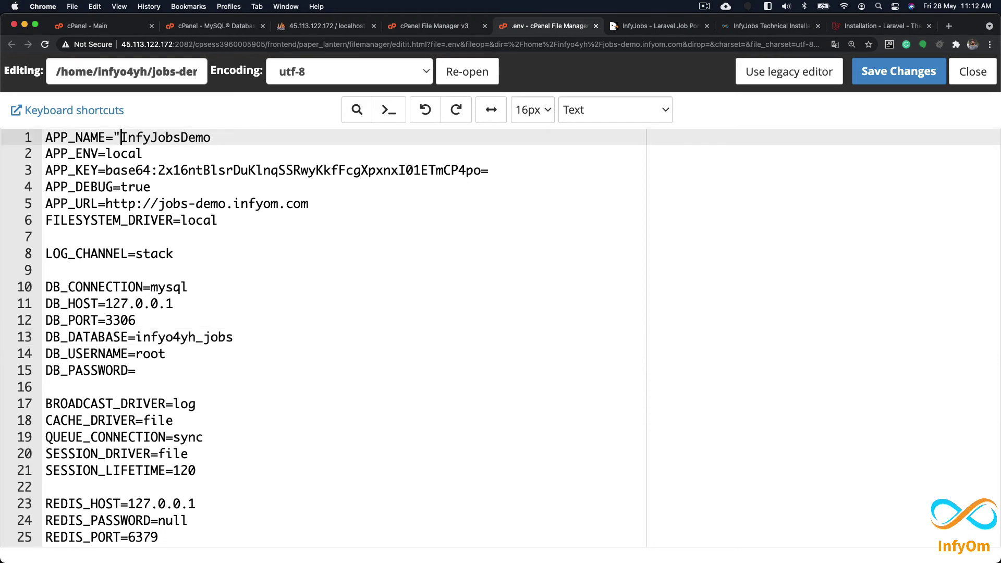
type("\"")
key("Left")
key("Left")
key("Left")
key("Left")
key("End")
key("Left")
key("Left")
key("Left")
key("Left")
key("Left")
key("Delete")
key("End")
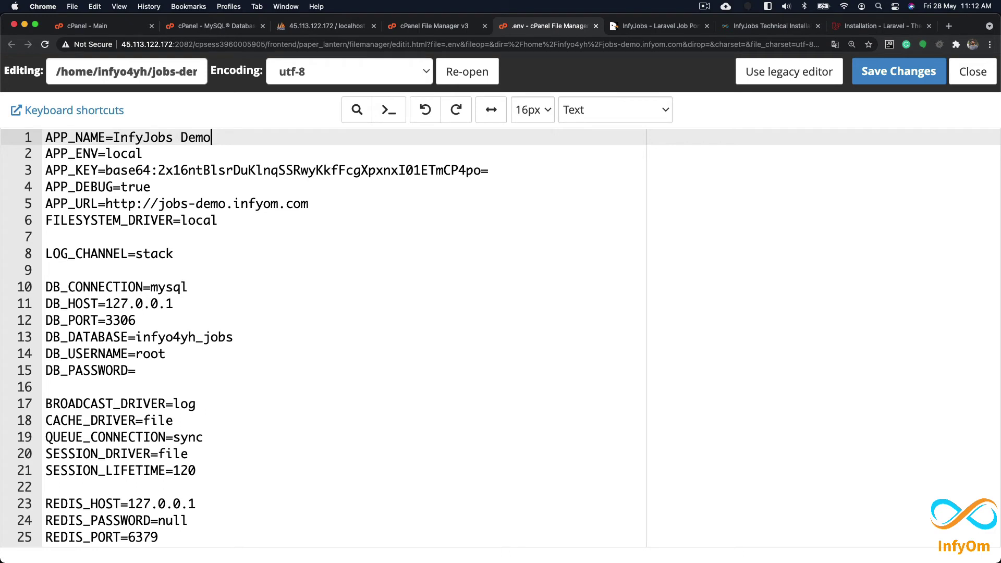
key("Left")
key("Left")
key("Left")
key("Left")
key("BackSpace")
Step: Replace DB_USERNAME root with the infyo4yh_jobs database user copied from MySQL Databases
left_click(215, 25)
scroll(349, 417, "down", 10)
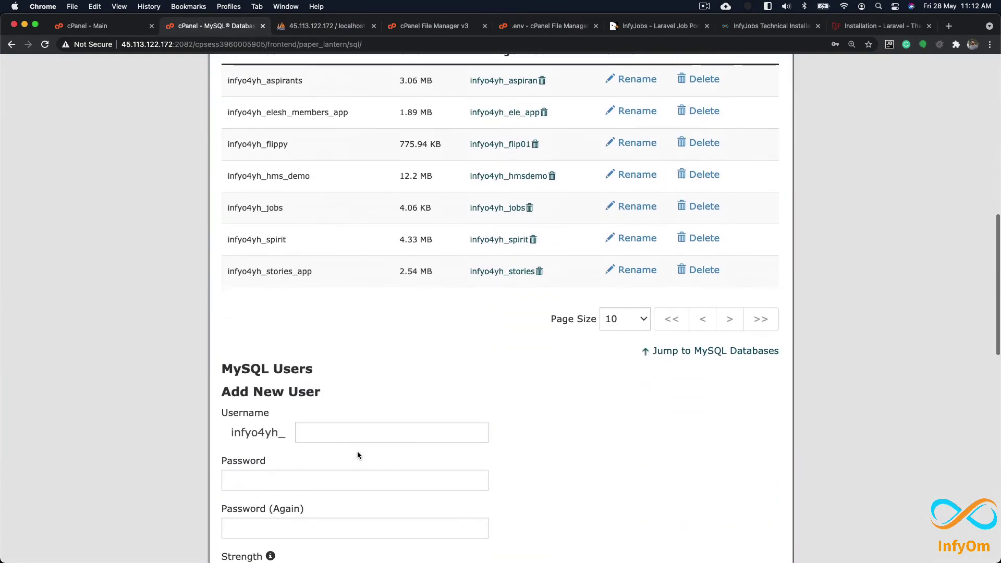
scroll(357, 451, "up", 3)
scroll(357, 451, "down", 12)
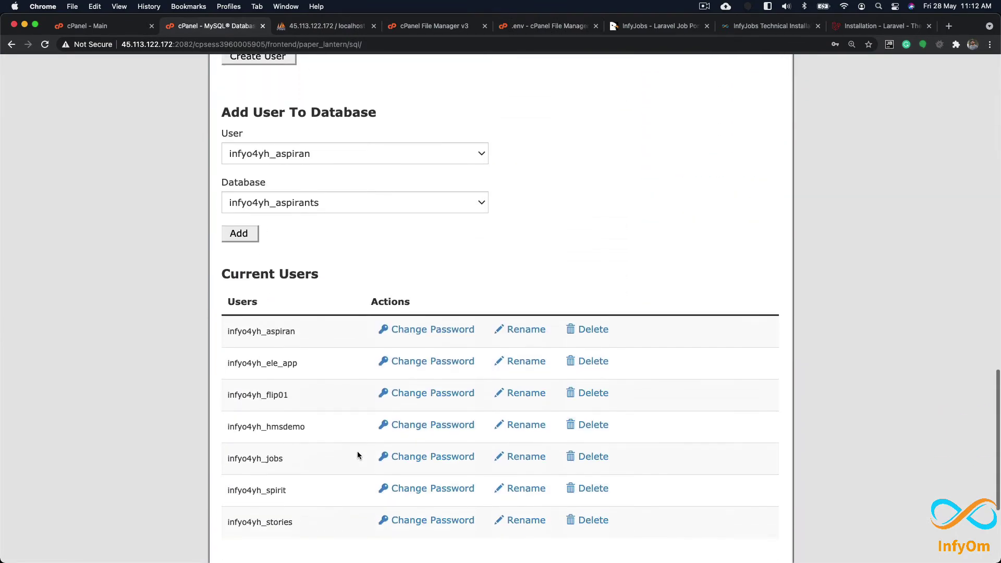
scroll(357, 451, "down", 3)
double_click(253, 318)
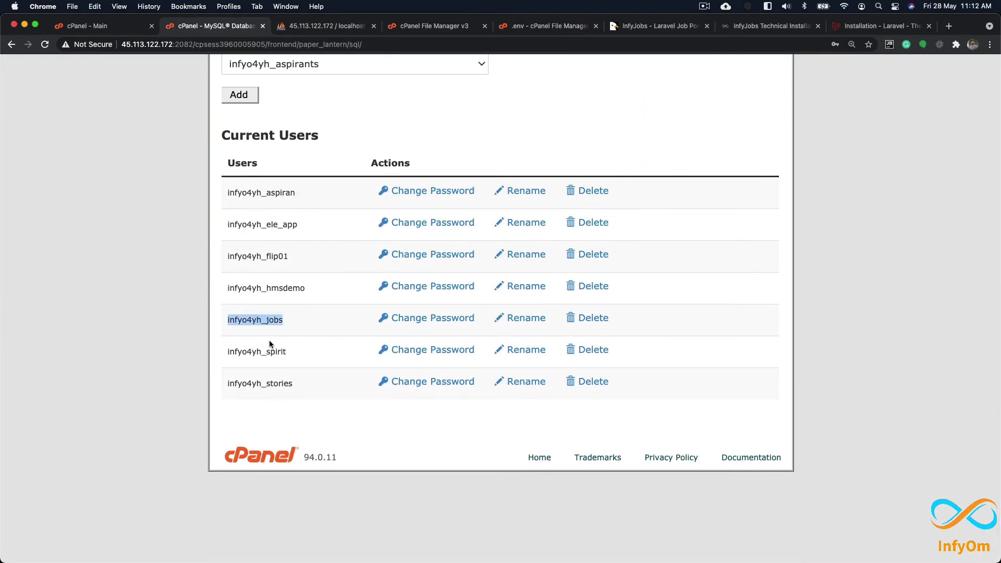
left_click(545, 26)
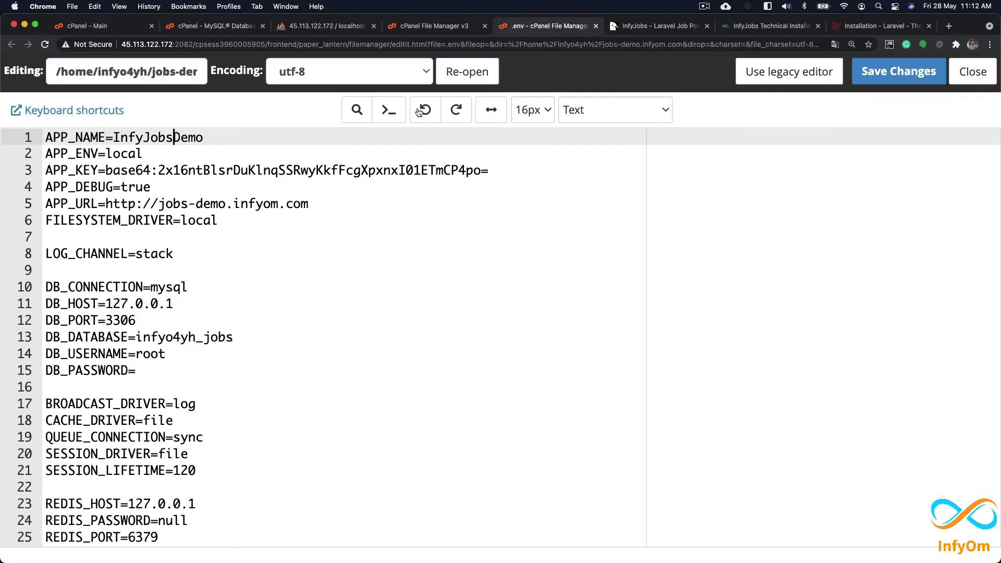
double_click(153, 354)
key("super+v")
Step: Paste the database password from the notes into quoted DB_PASSWORD and save .env
left_click(162, 369)
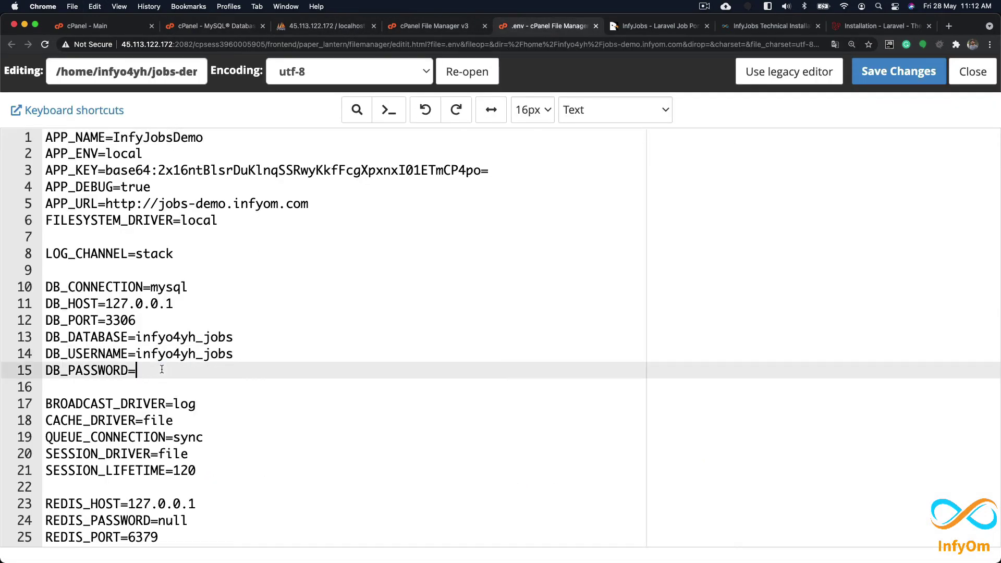
type("\"\"")
key("Left")
key("super+Tab")
key("super+Tab")
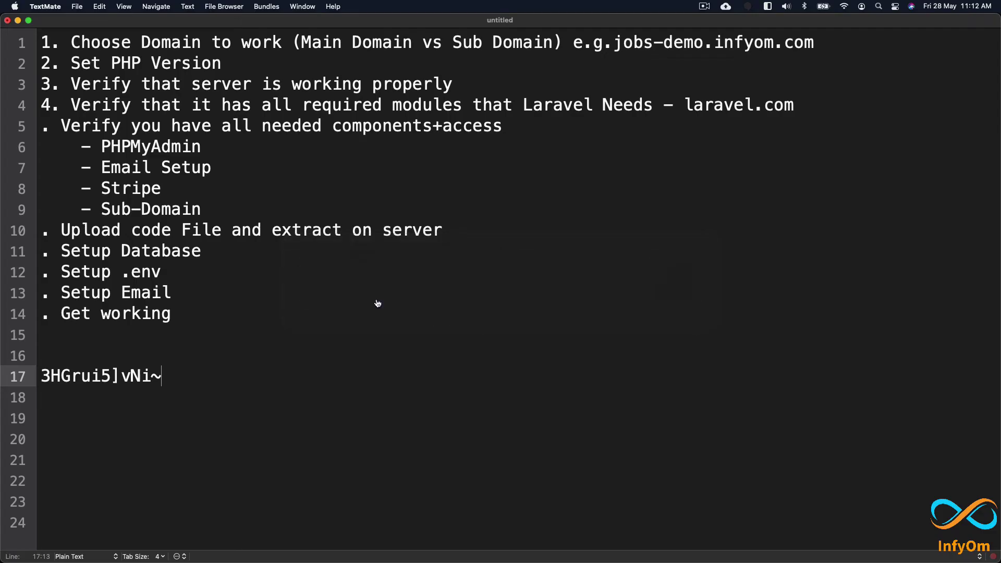
left_click_drag(171, 376, 41, 375)
key("super+c")
key("super+Tab")
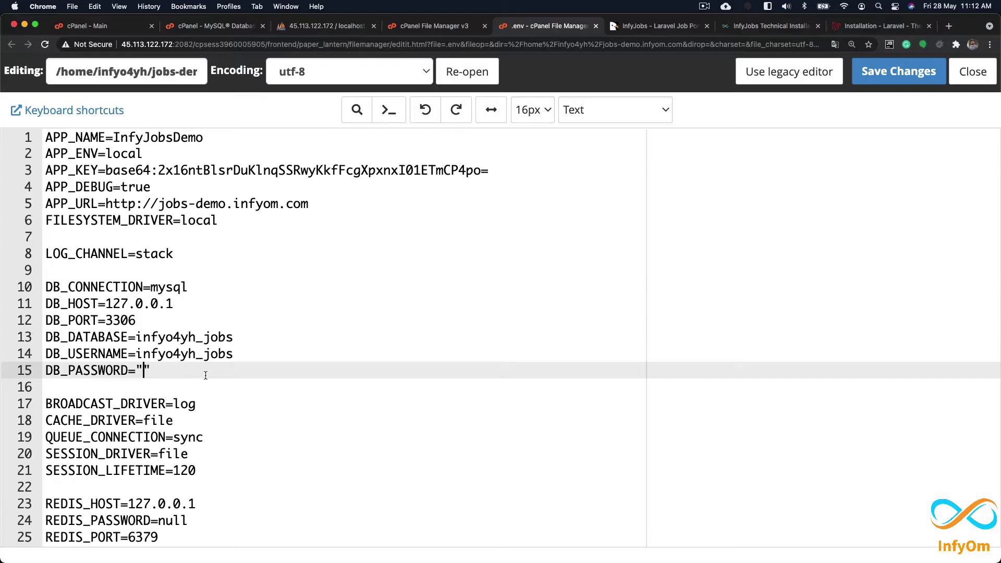
key("super+v")
left_click(881, 76)
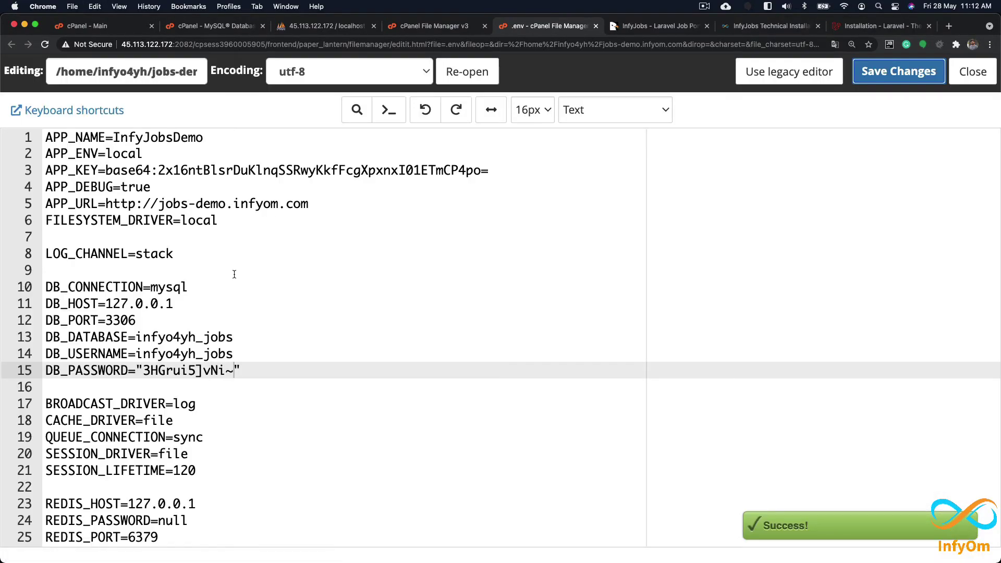
Step: Review the database block, APP_URL, APP_NAME, APP_ENV and APP_DEBUG lines in .env
left_click_drag(240, 371, 146, 255)
left_click_drag(345, 209, 30, 204)
left_click_drag(231, 137, 30, 139)
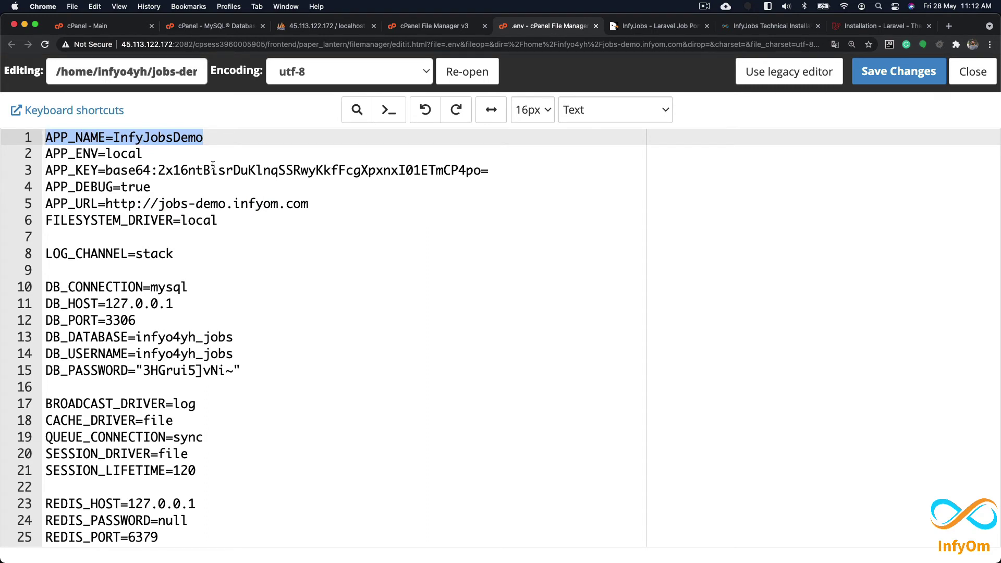
double_click(122, 154)
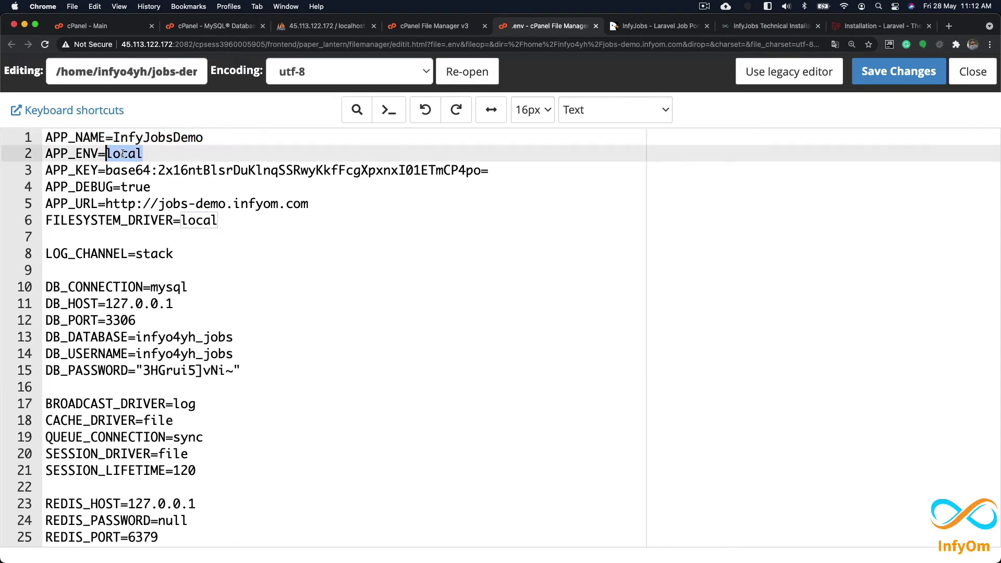
double_click(136, 187)
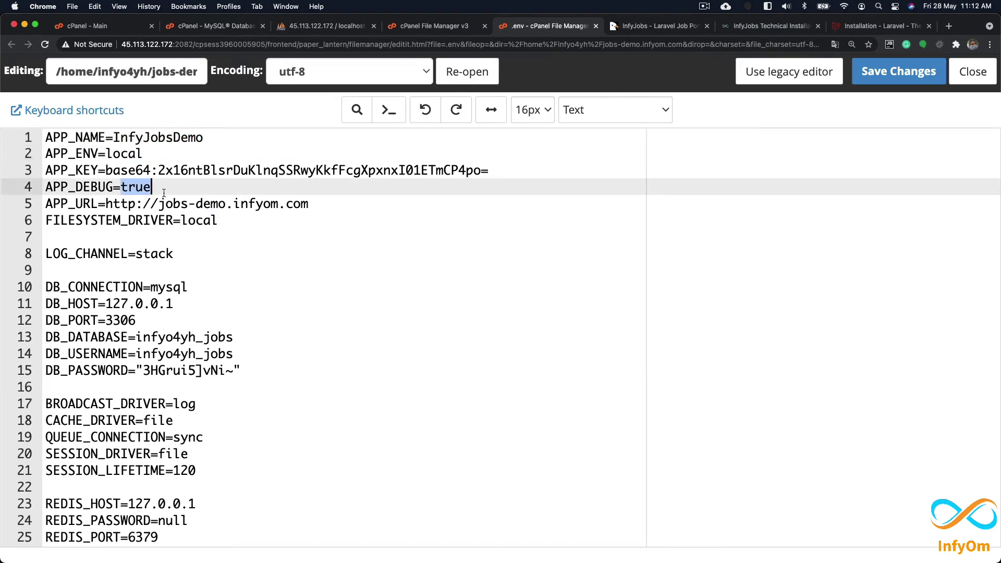
double_click(124, 154)
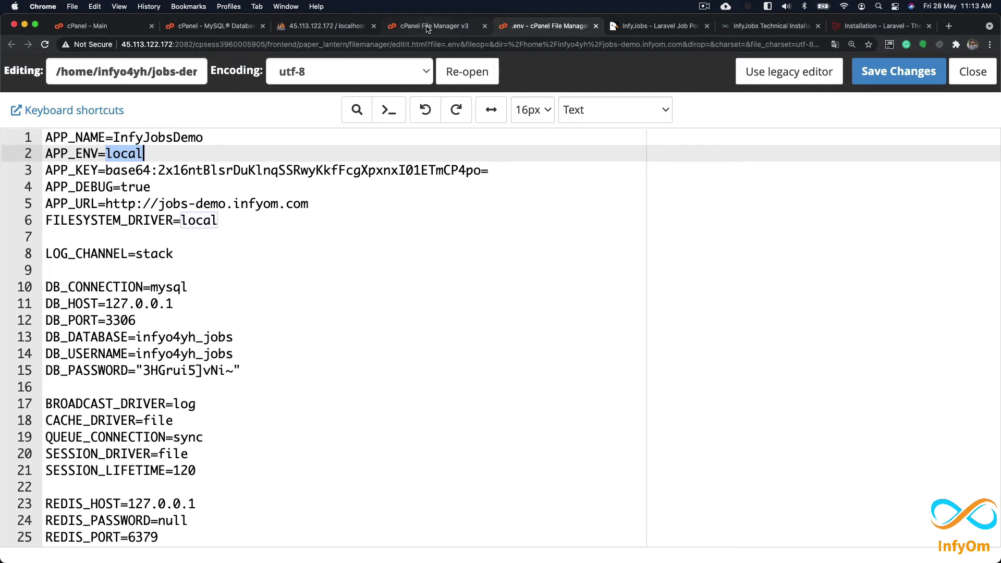
Step: Compare the .env MAIL_ settings with the docs' list of required mail settings
left_click(742, 30)
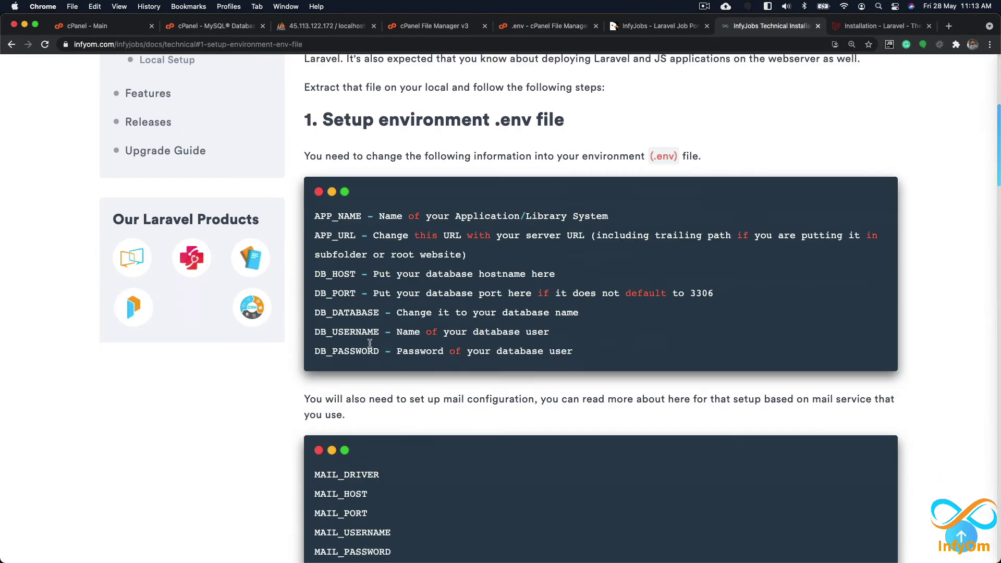
scroll(369, 343, "down", 5)
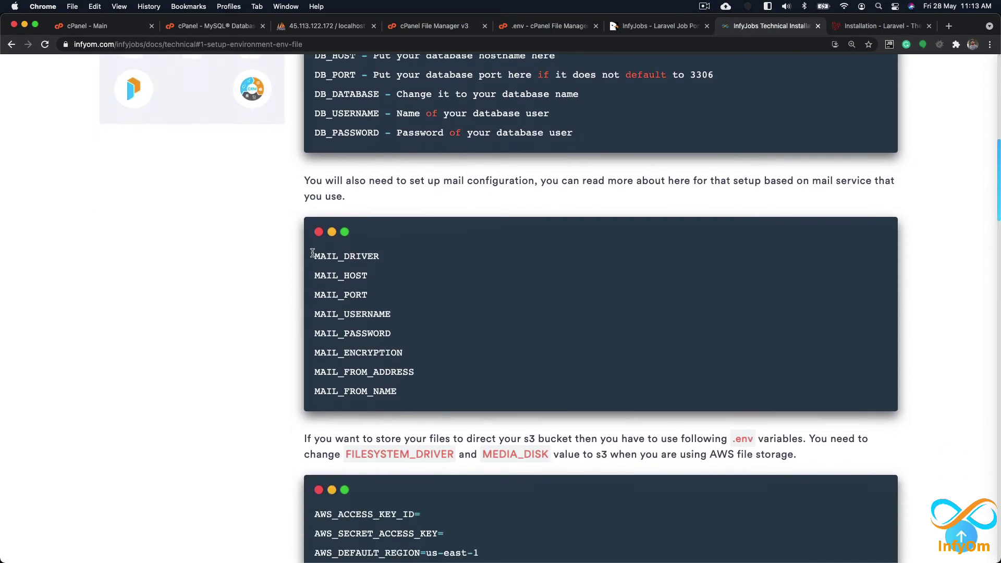
left_click_drag(312, 253, 414, 391)
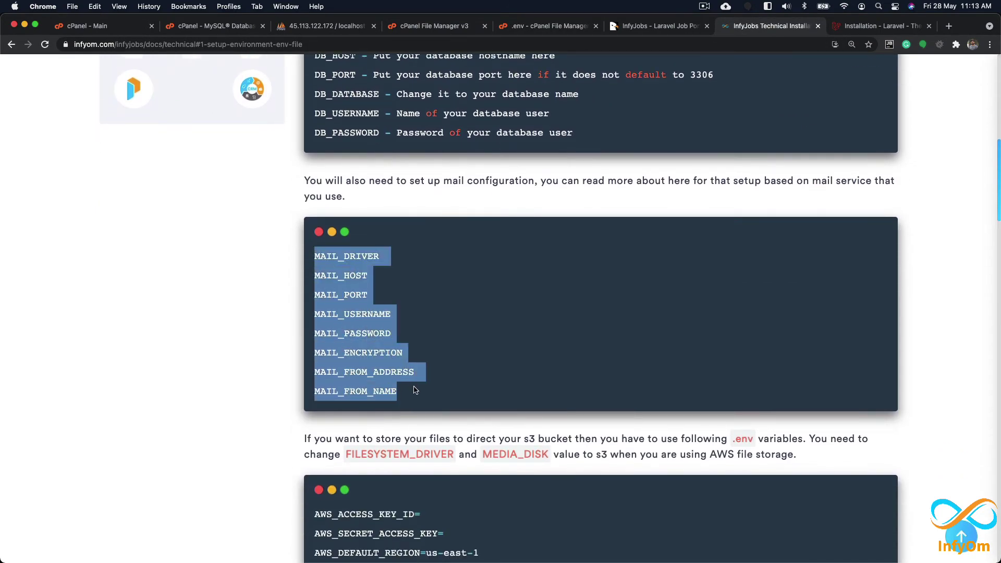
left_click(542, 26)
scroll(248, 309, "down", 8)
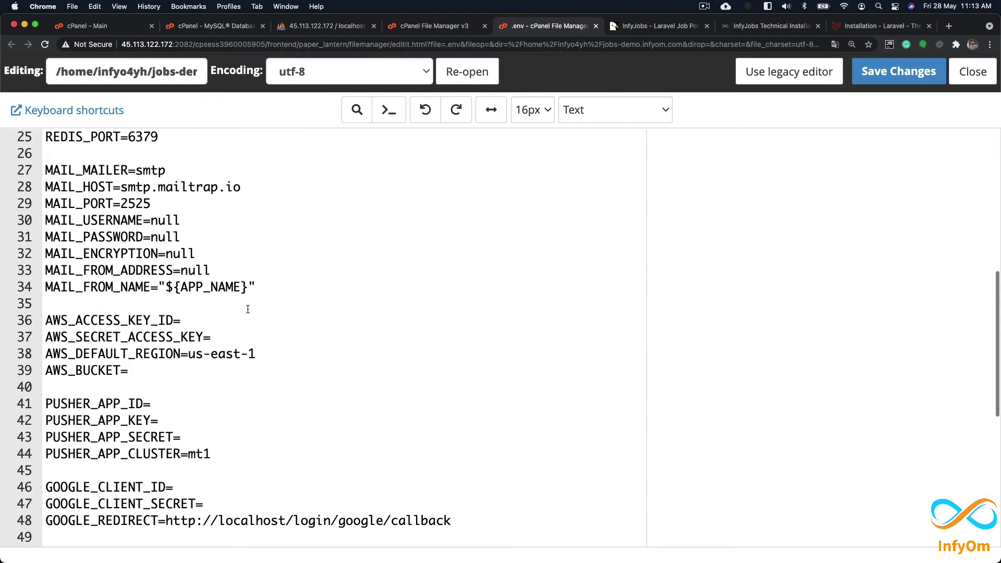
scroll(246, 310, "down", 2)
scroll(246, 323, "up", 3)
left_click_drag(256, 353, 41, 237)
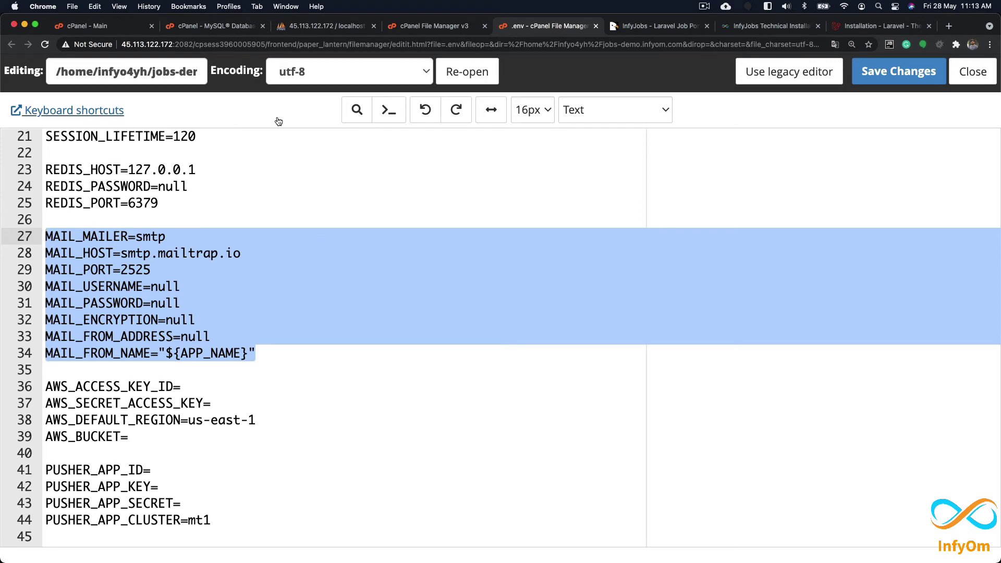
Step: Close the MySQL Databases tab, leaving the cPanel home page showing
left_click(88, 25)
left_click(245, 28)
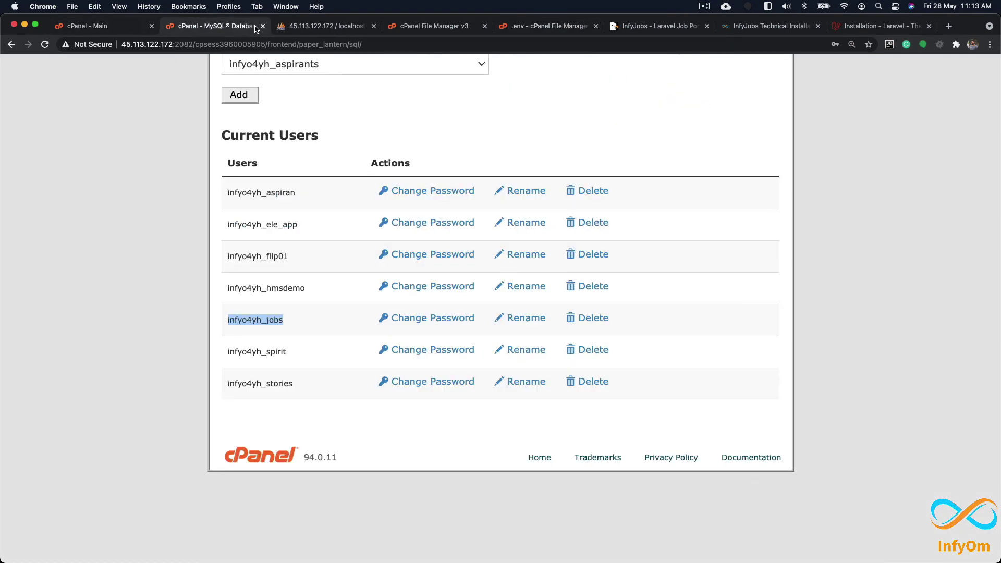
left_click(262, 25)
left_click(88, 25)
scroll(400, 222, "up", 8)
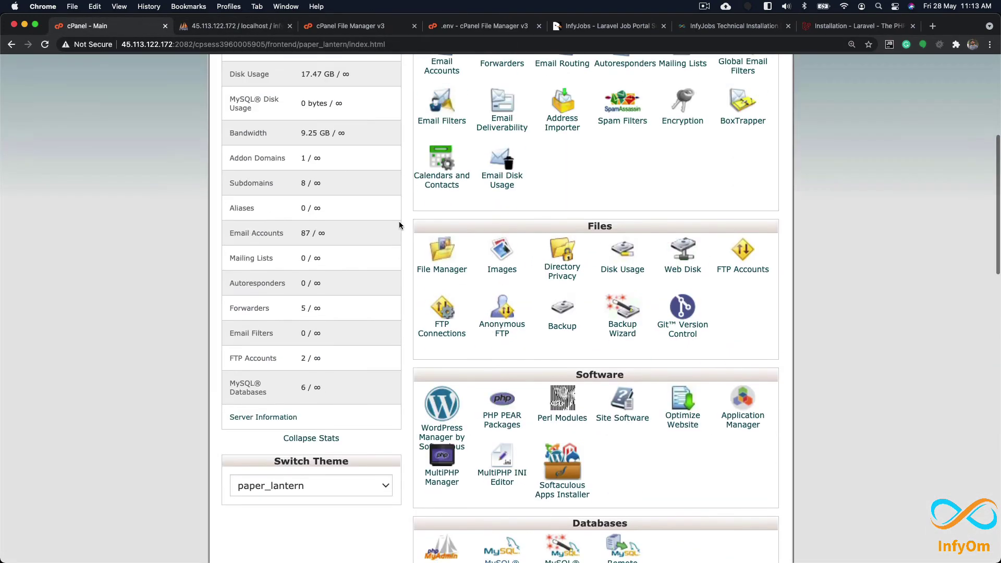
left_click(442, 200)
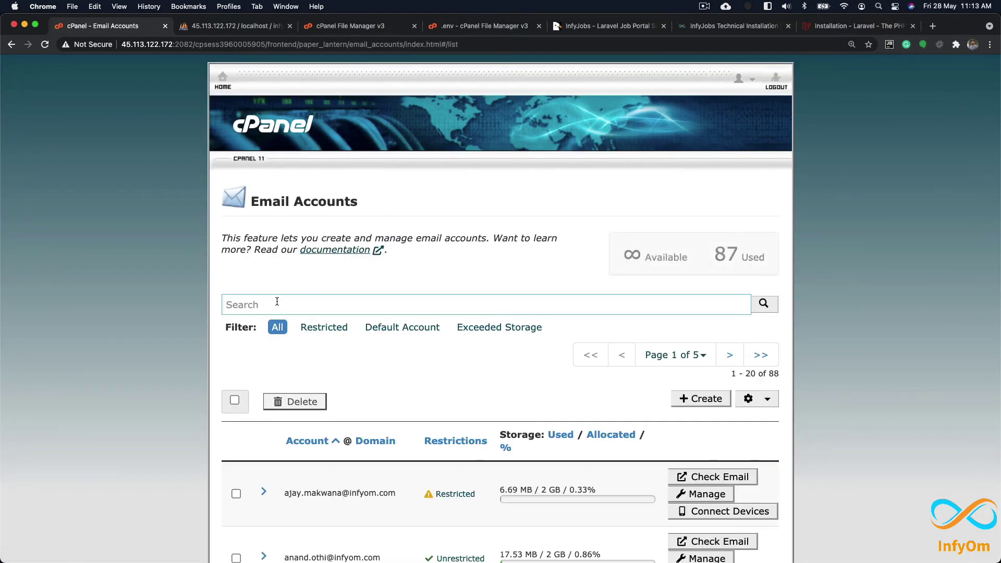
left_click(704, 400)
left_click(316, 441)
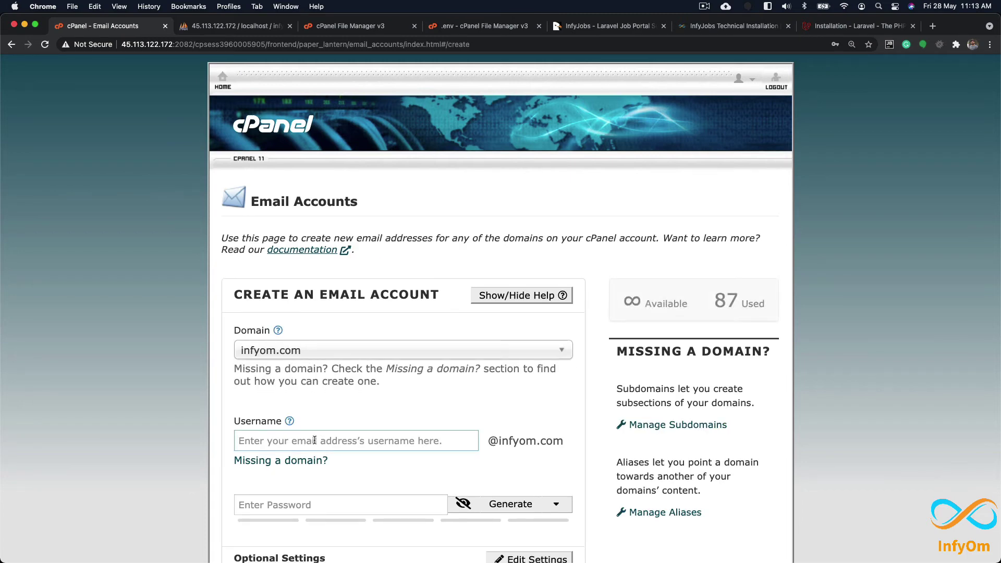
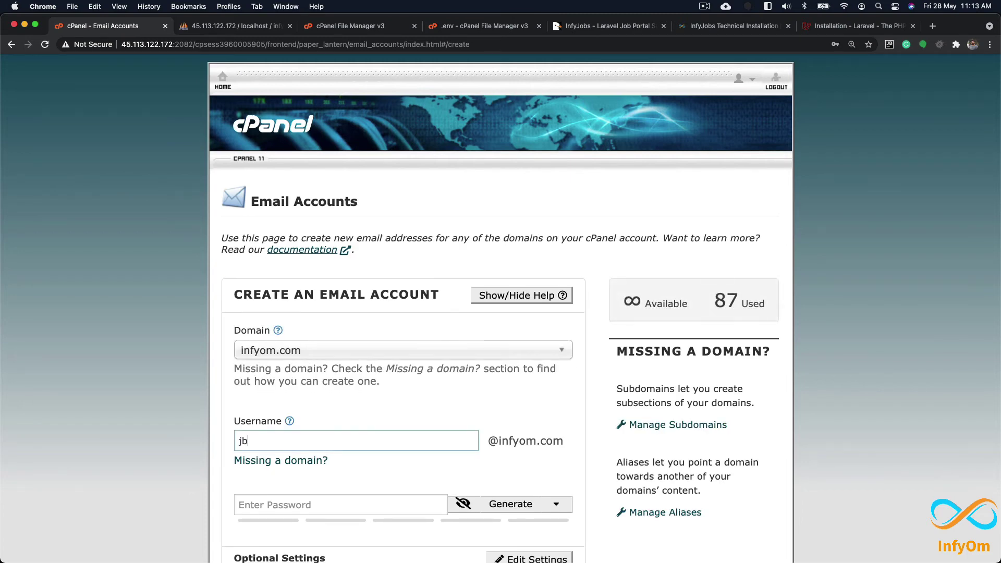
scroll(143, 443, "down", 1)
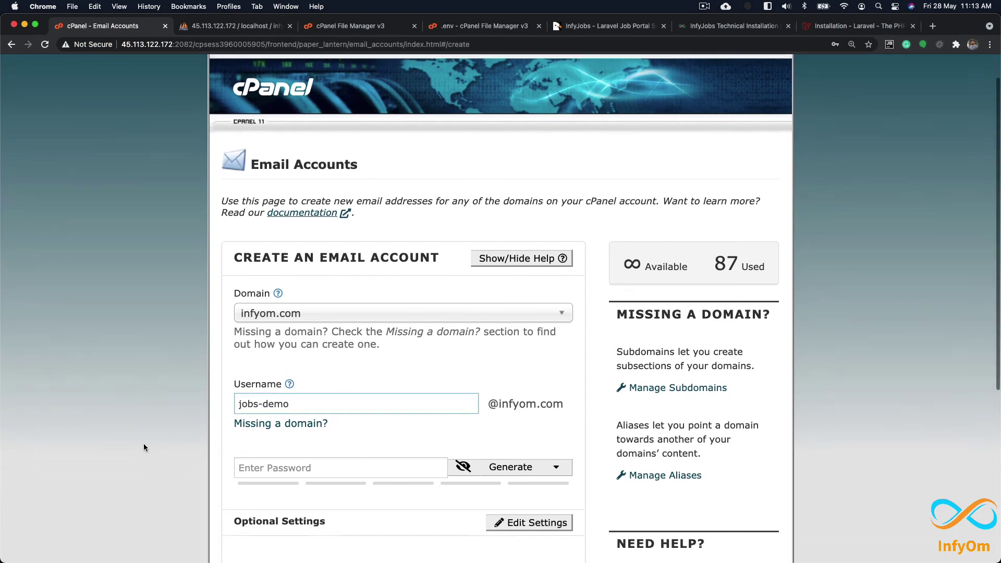
left_click(143, 443)
scroll(143, 446, "down", 4)
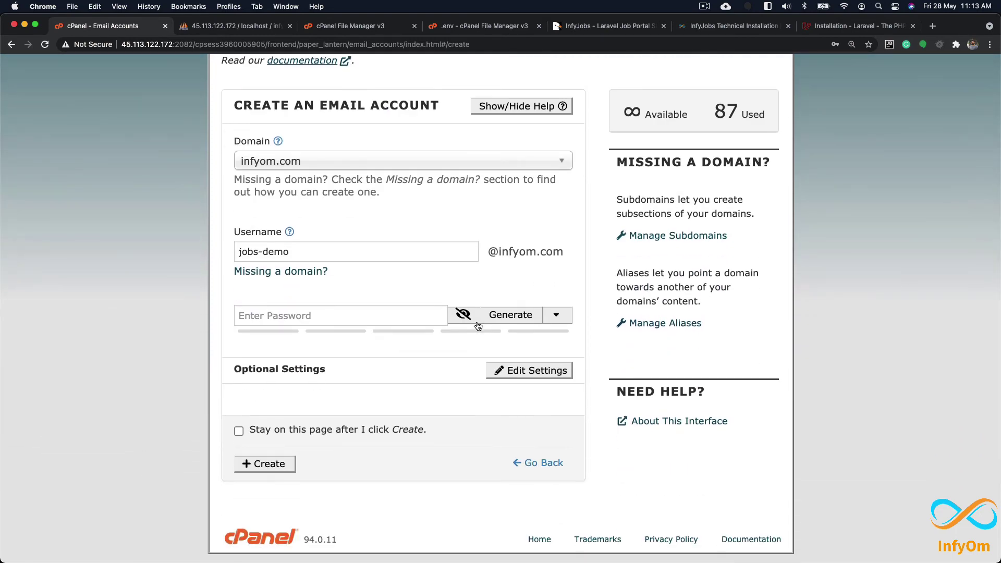
Step: Generate a strong password for the account and paste it into the notes file
left_click(512, 316)
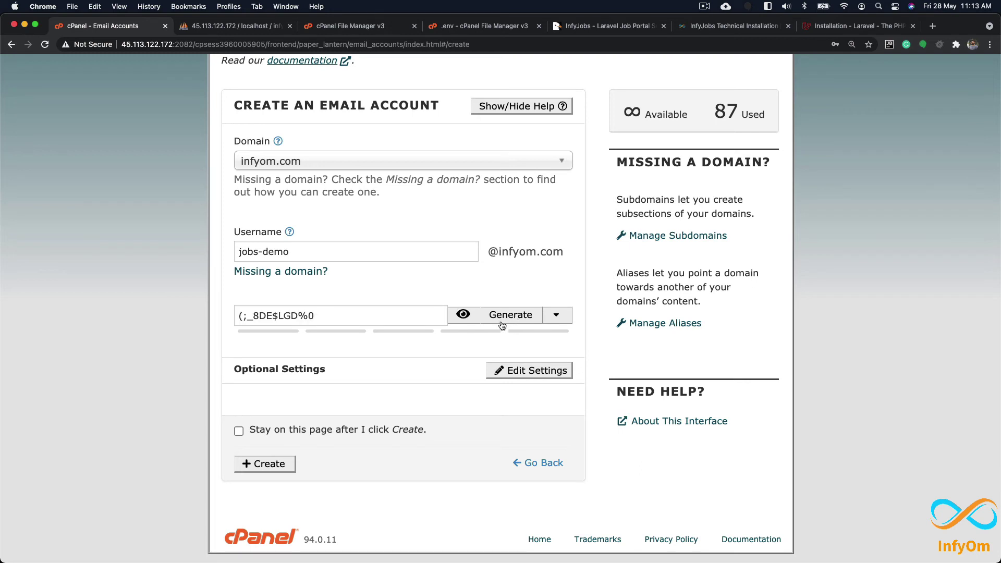
left_click_drag(311, 323, 223, 316)
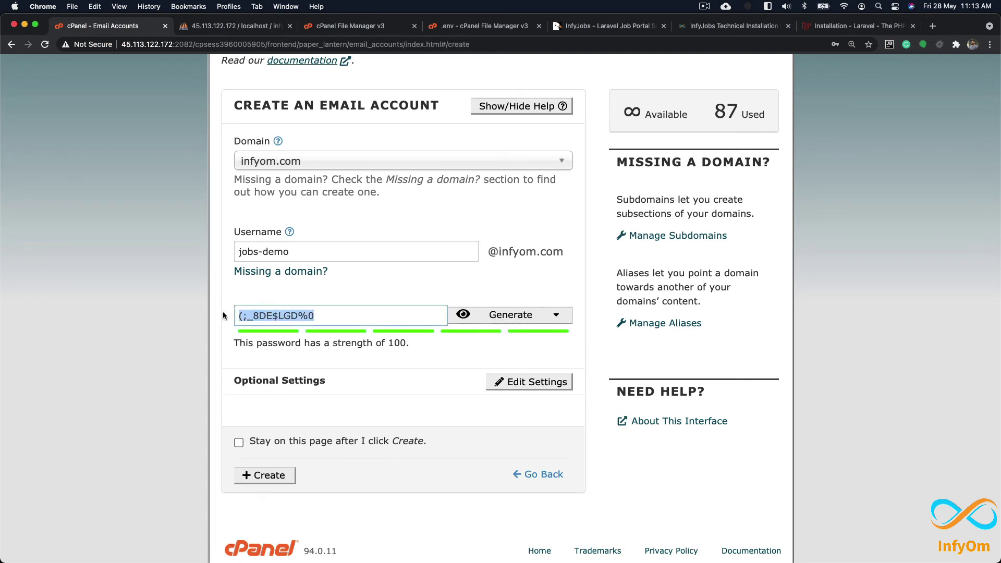
left_click(521, 316)
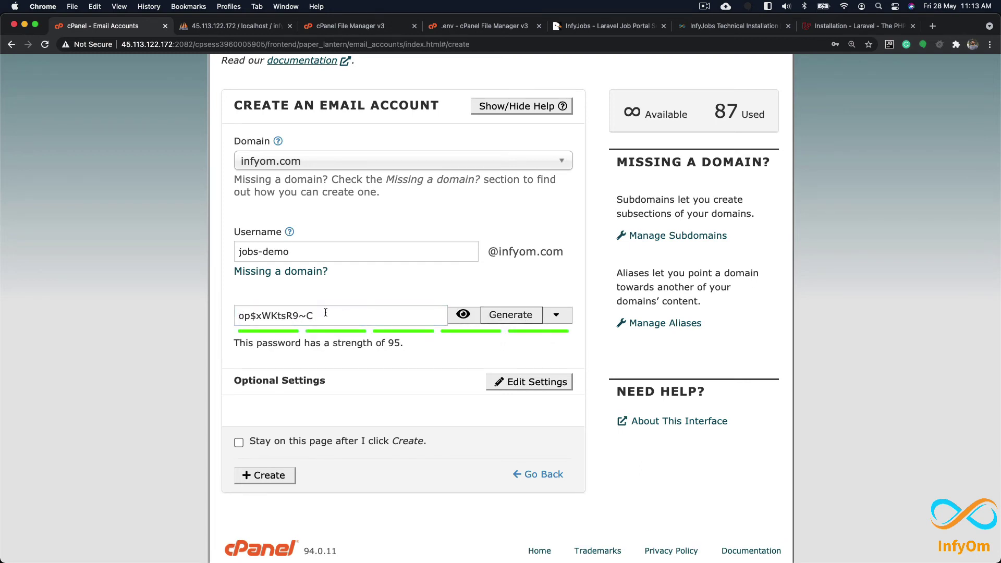
left_click_drag(327, 311, 210, 314)
key("super+c")
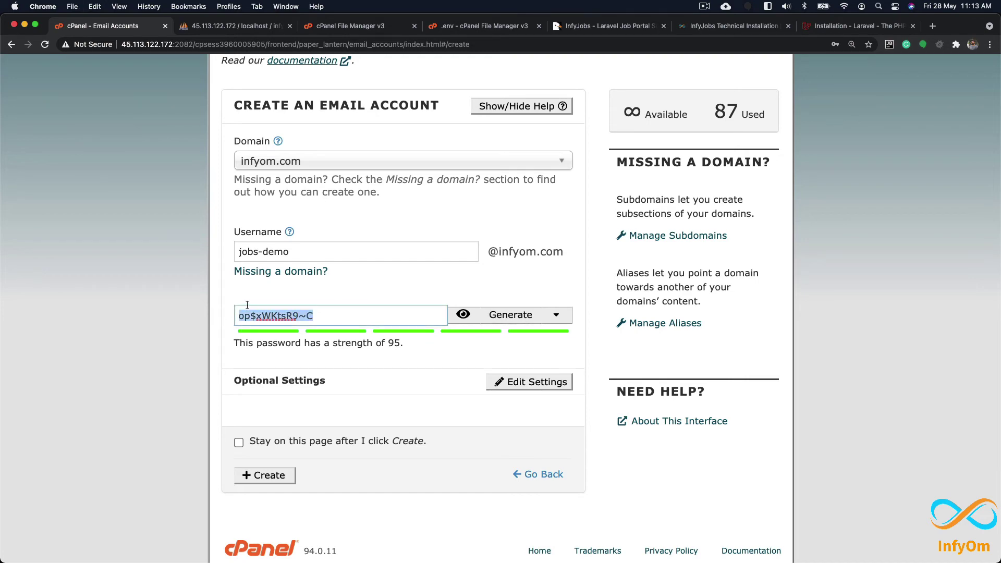
key("super+Tab")
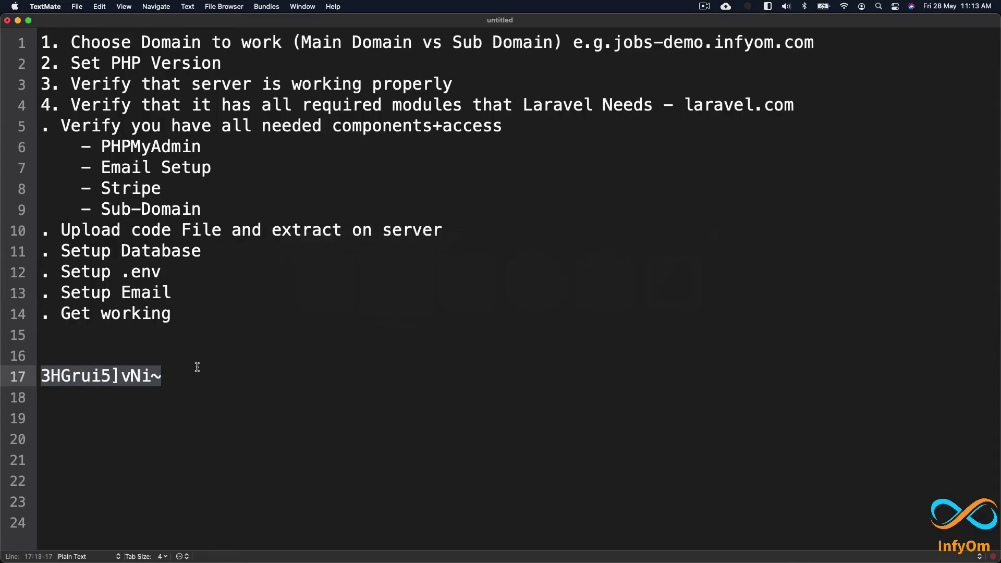
key("Down")
key("Down")
key("Return")
key("super+v")
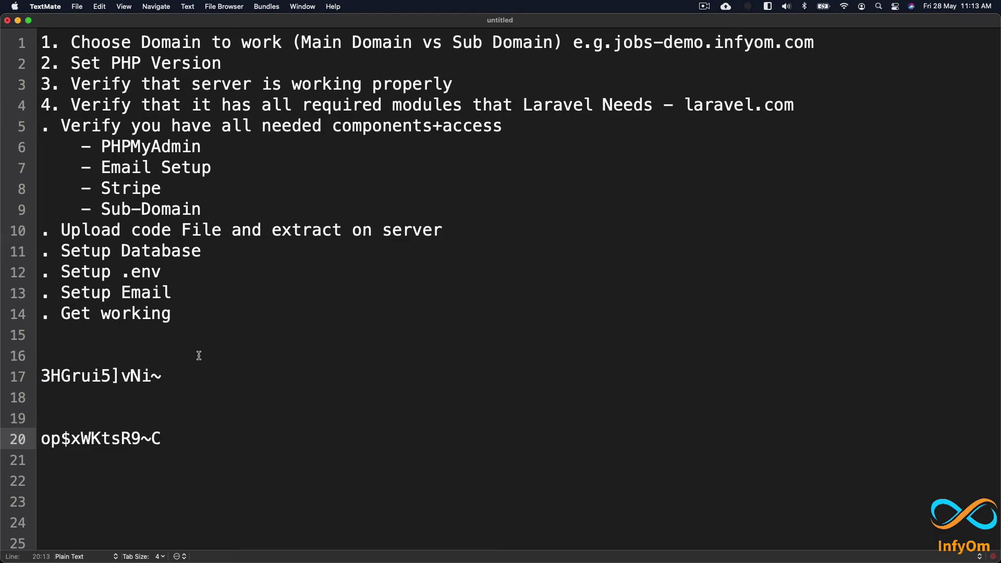
key("super+Tab")
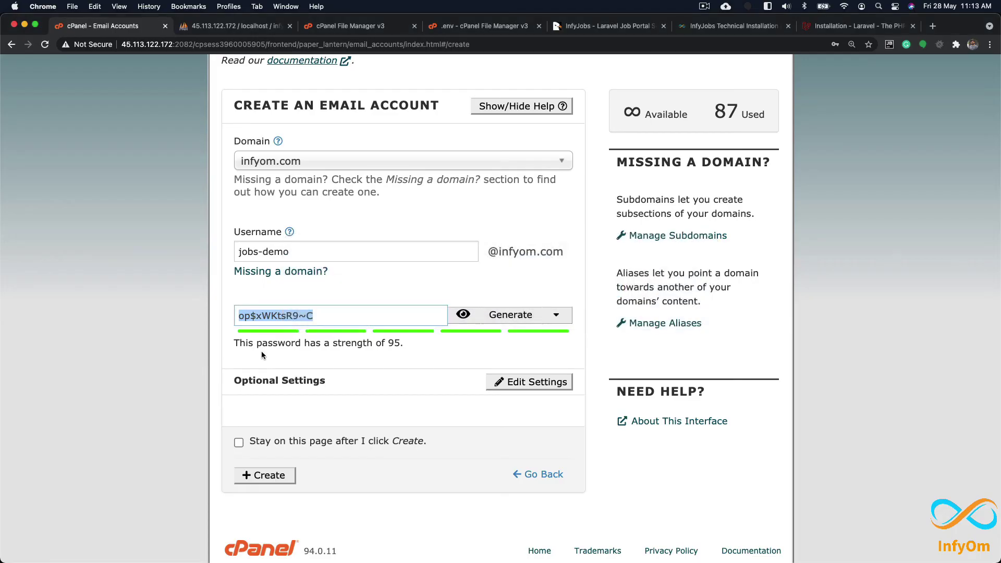
scroll(158, 407, "down", 2)
left_click(168, 308)
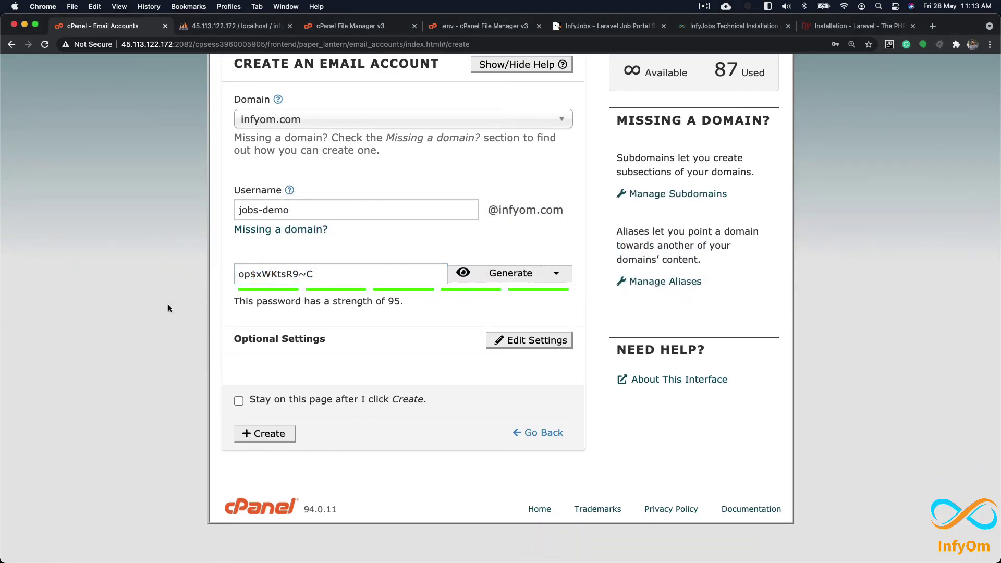
triple_click(295, 212)
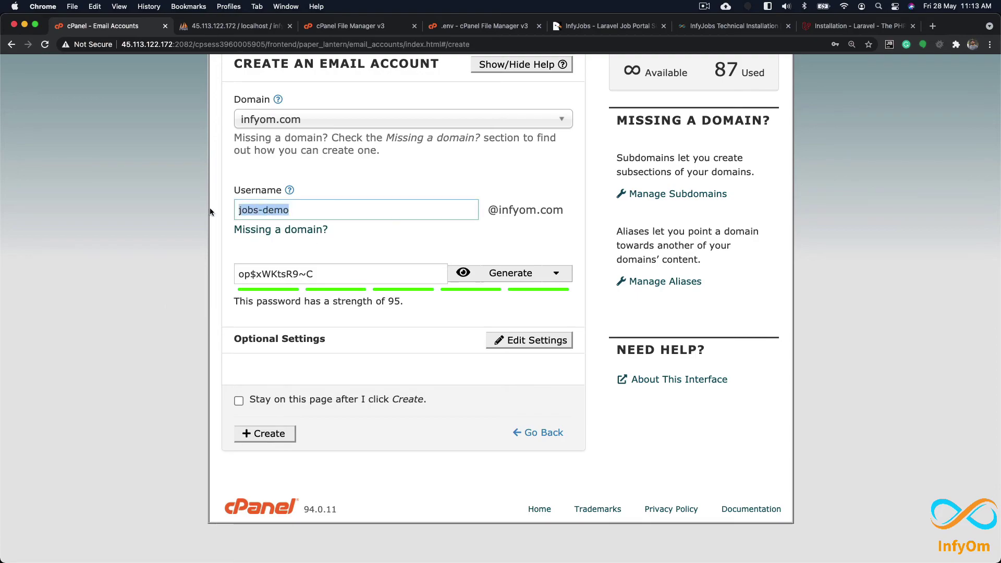
key("super+c")
key("super+Tab")
key("Up")
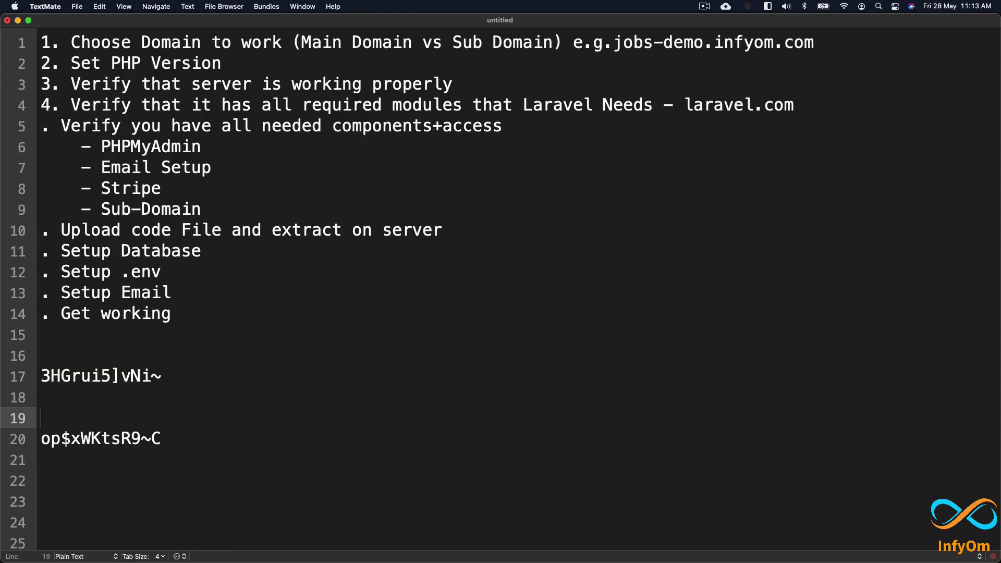
key("super+v")
type("@inf")
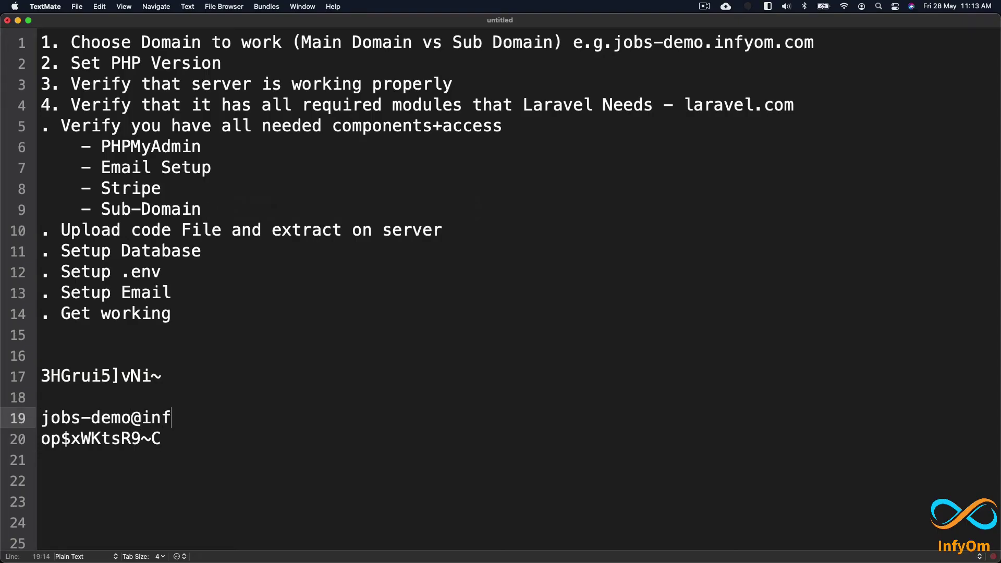
type("yom.co")
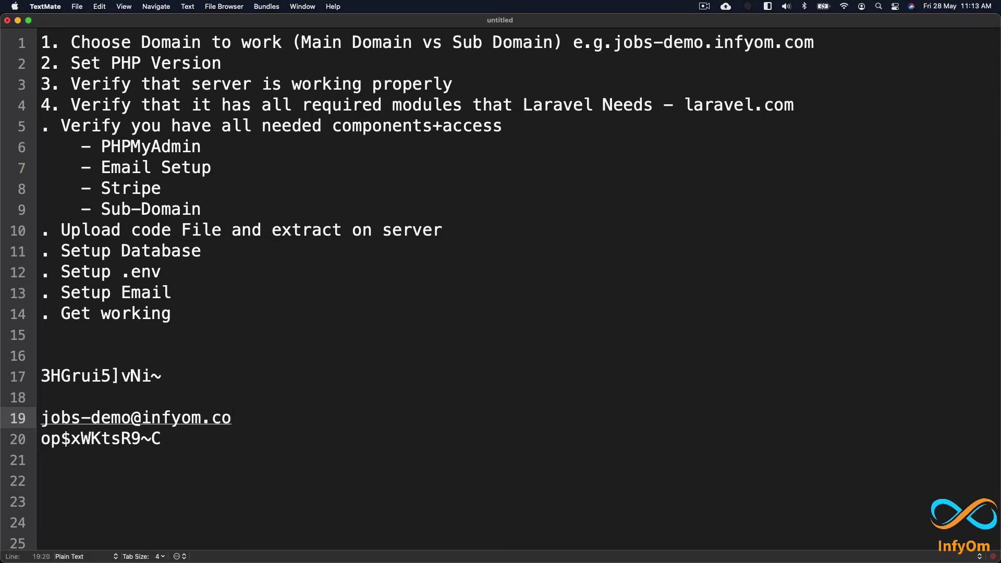
type("m")
left_click(161, 438)
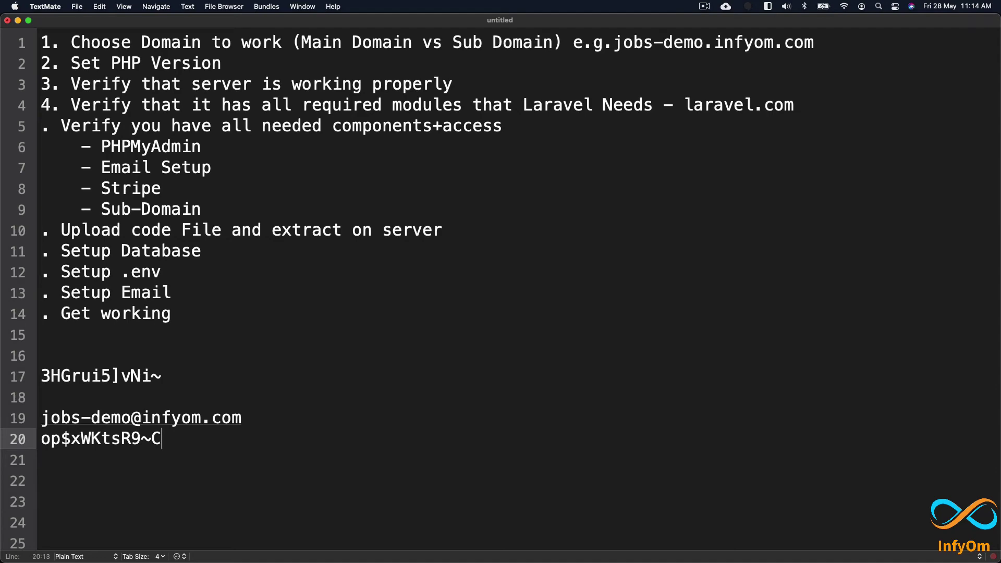
key("super+Tab")
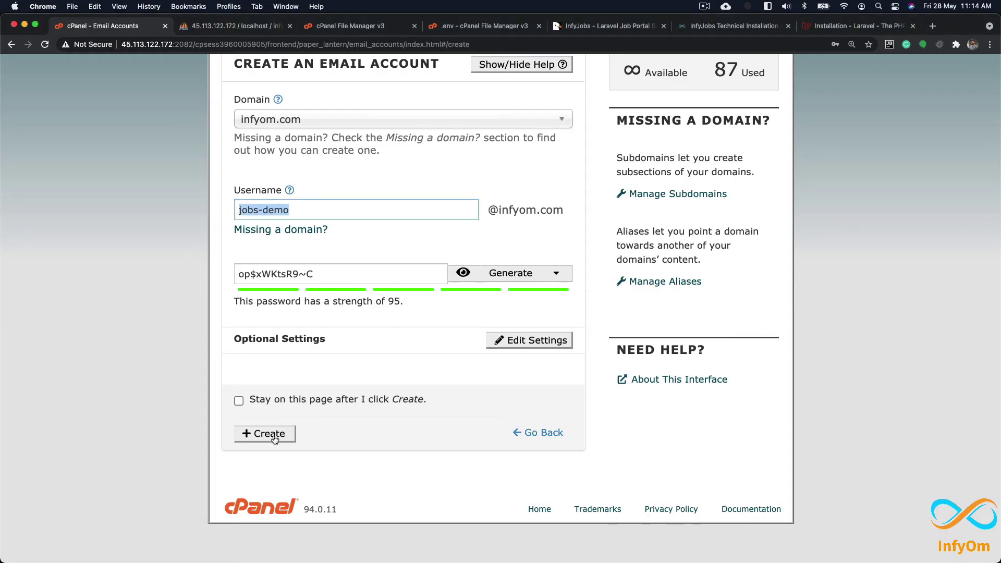
left_click(274, 438)
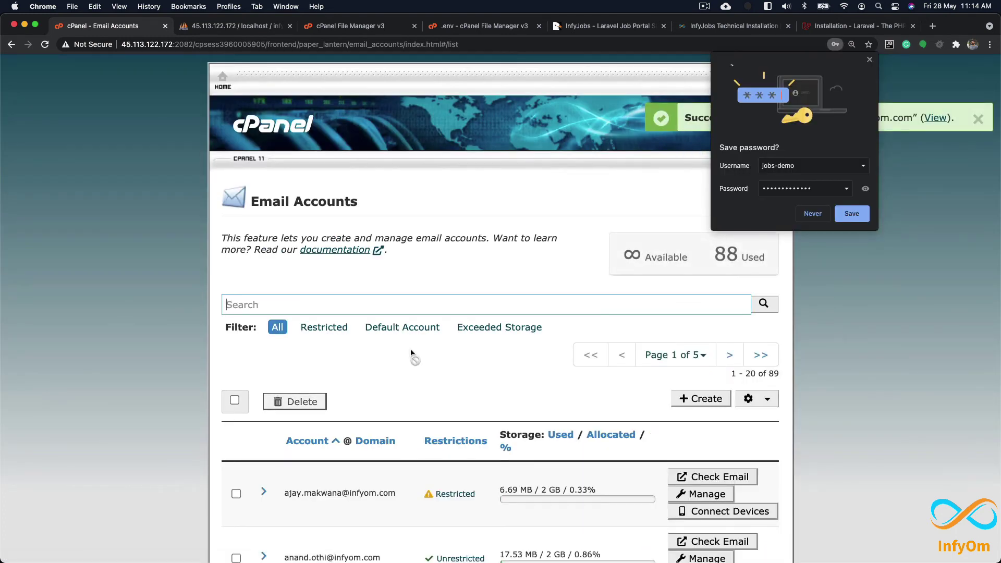
left_click(868, 59)
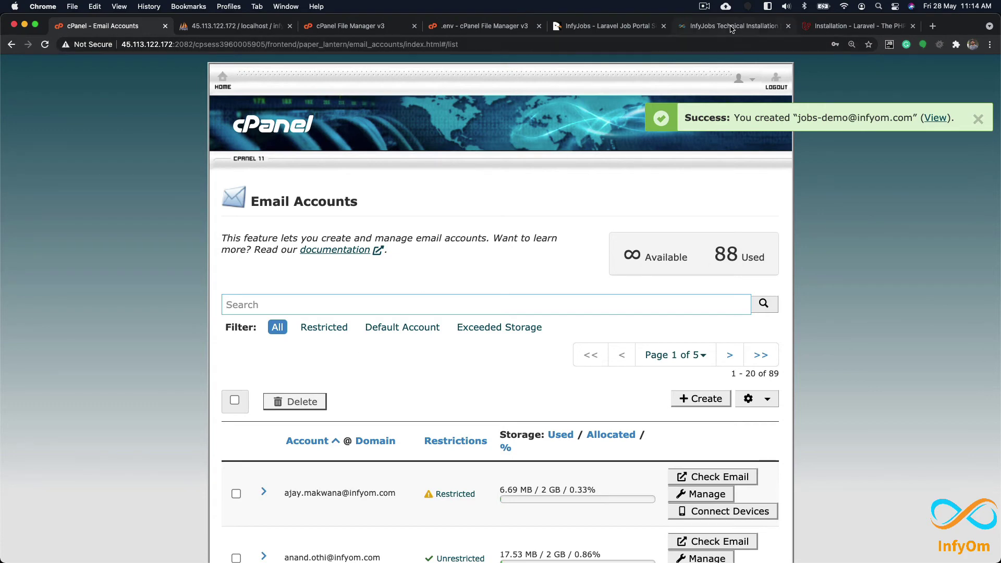
Step: Highlight the docs' MAIL_ variables, picking out MAIL_HOST, MAIL_PORT and MAIL_ENCRYPTION
left_click(730, 27)
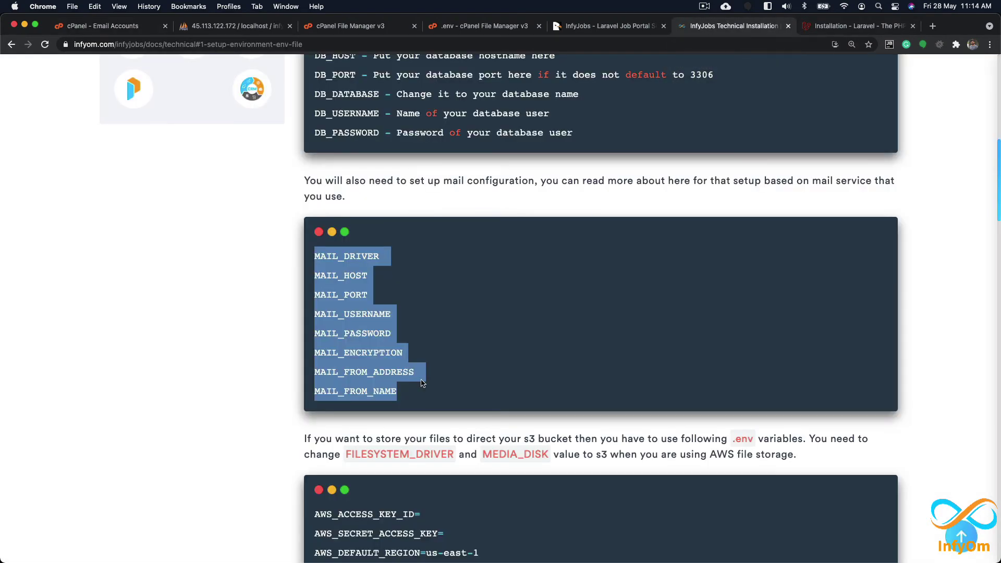
left_click_drag(422, 383, 295, 255)
key("super+Tab")
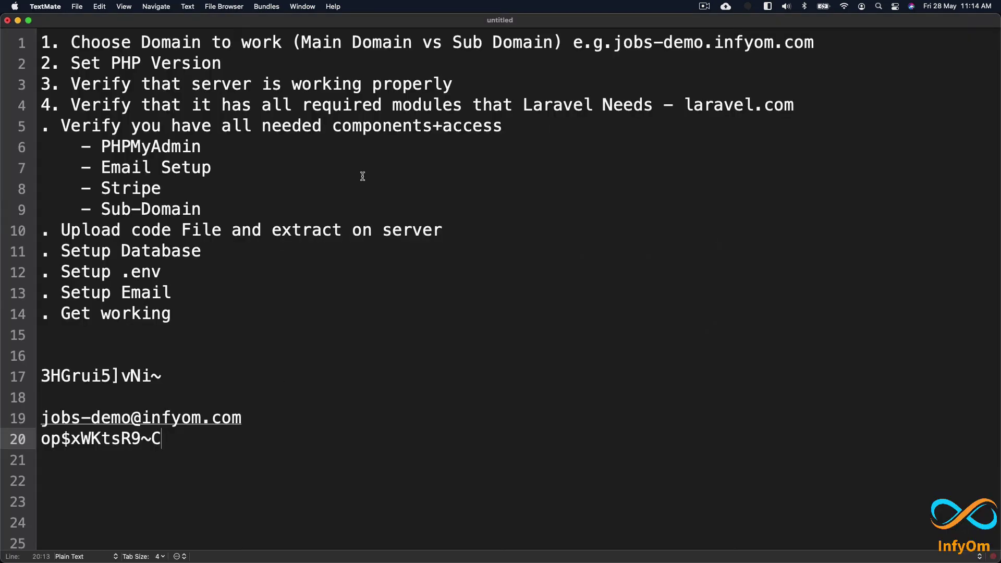
key("super+Tab")
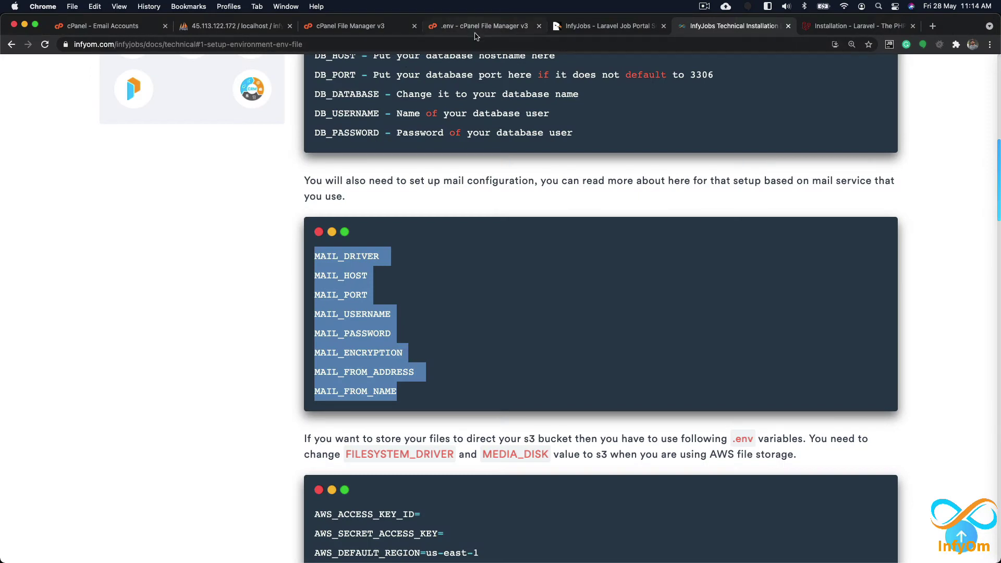
left_click(364, 282)
double_click(338, 275)
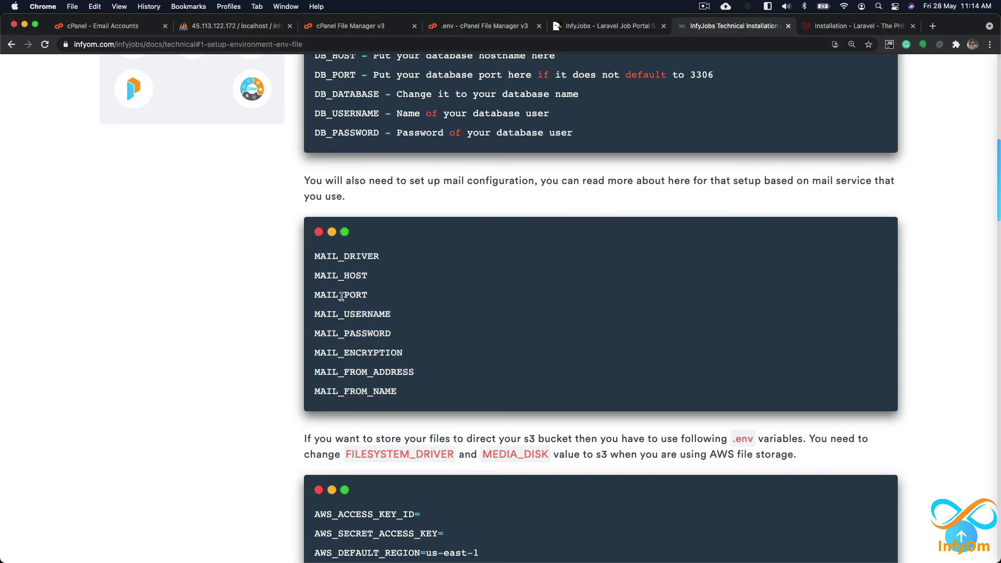
double_click(341, 295)
double_click(352, 353)
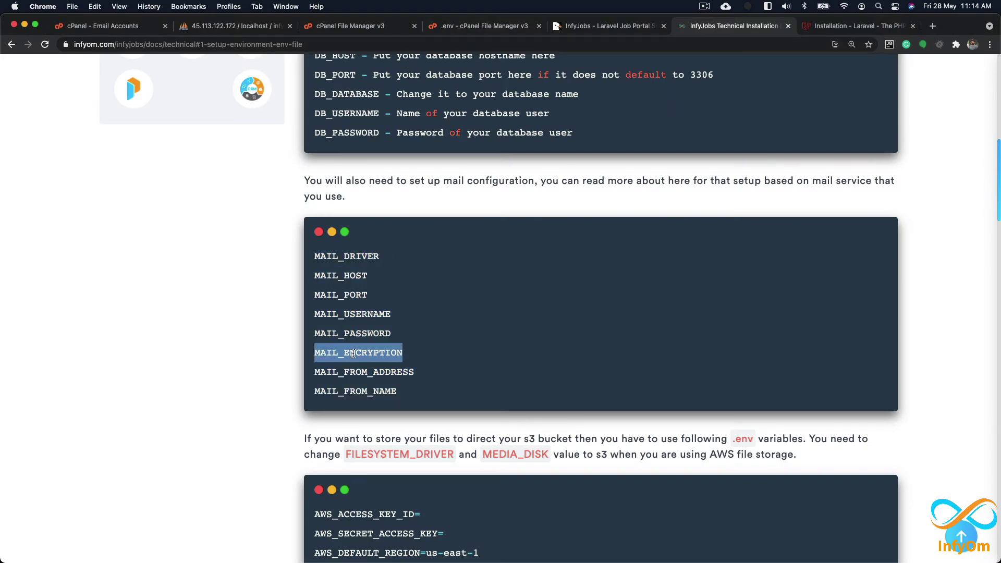
left_click(364, 25)
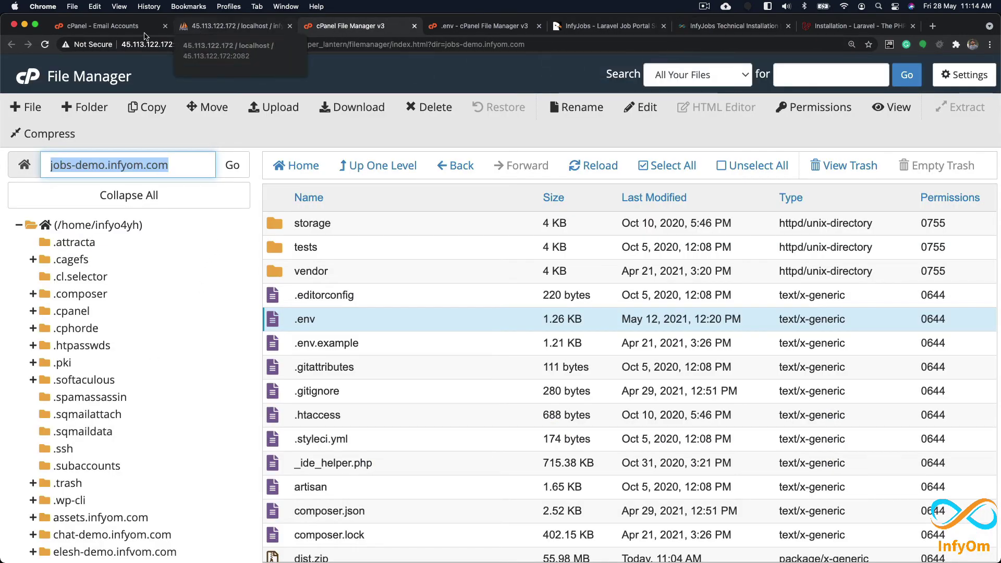
Step: Search email accounts for 'jobs' and open the jobs-demo mailbox in Webmail
left_click(103, 25)
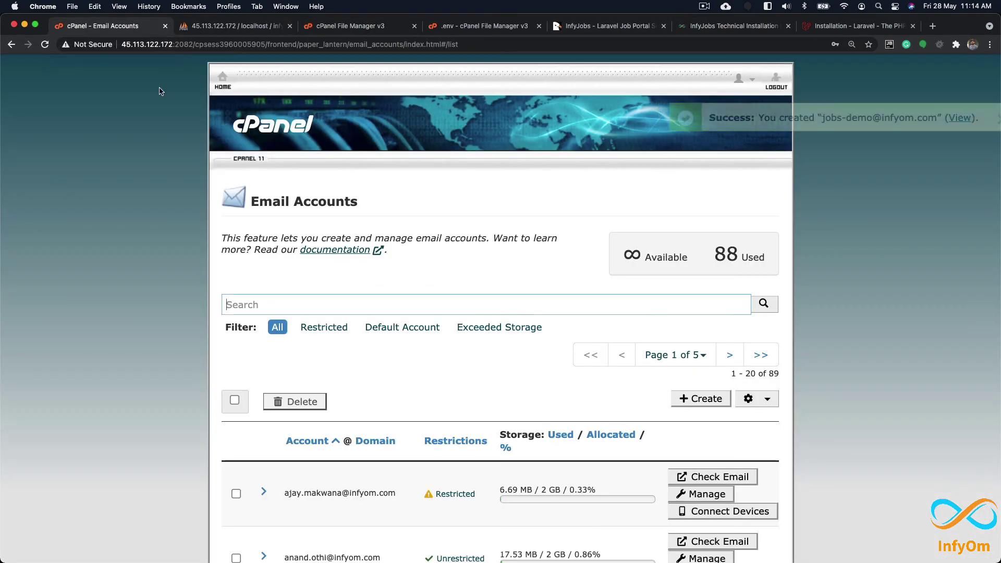
left_click(290, 305)
type("jobs")
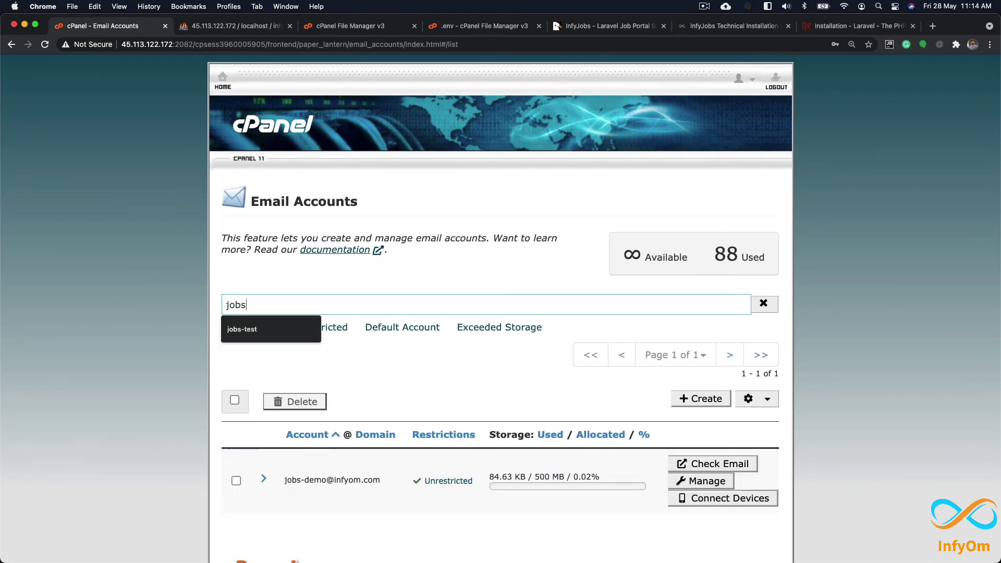
scroll(693, 508, "down", 2)
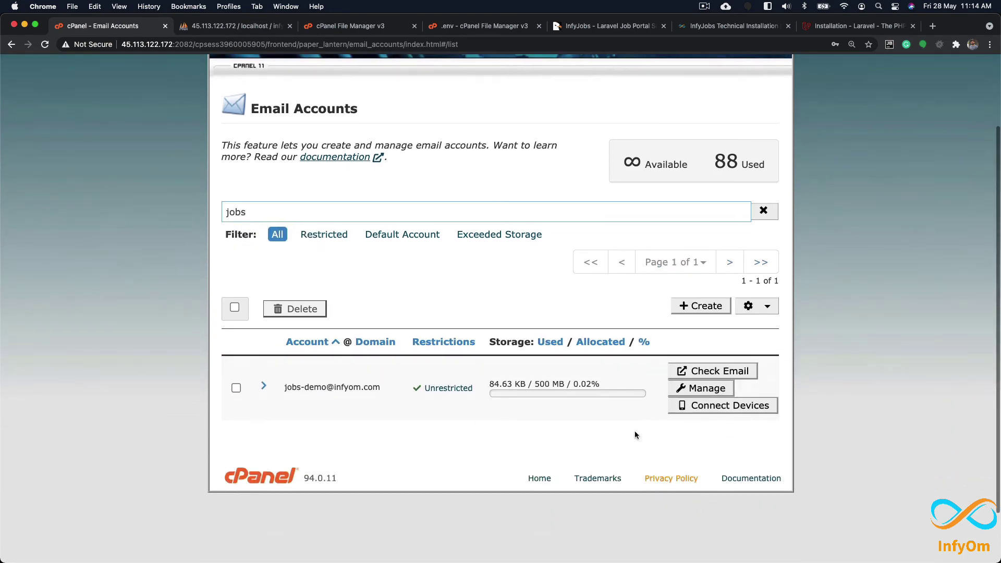
left_click(718, 373)
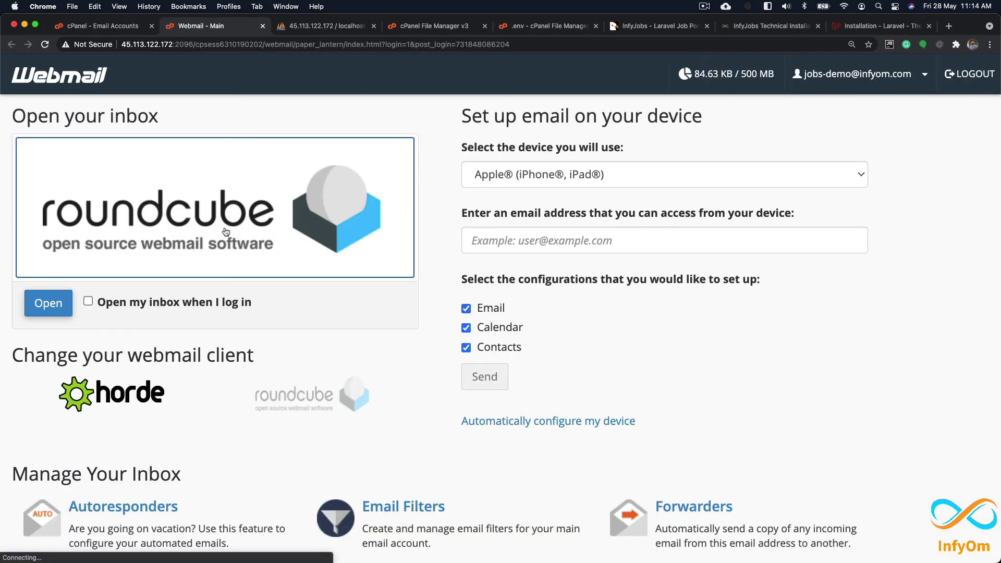
Step: Open Configure Mail Client and show the manual SSL/TLS settings, noting SMTP requires authentication
scroll(263, 257, "down", 3)
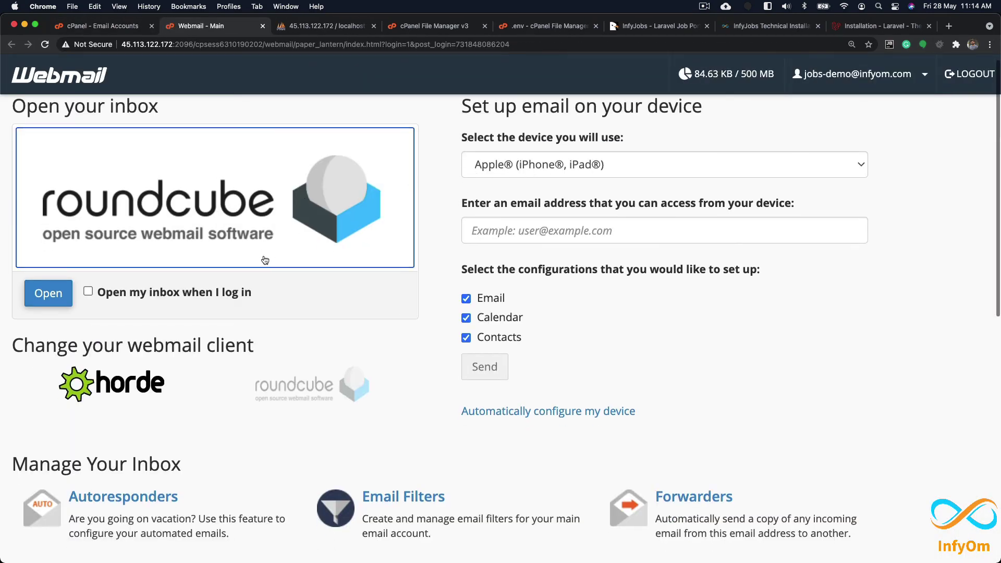
scroll(268, 260, "down", 10)
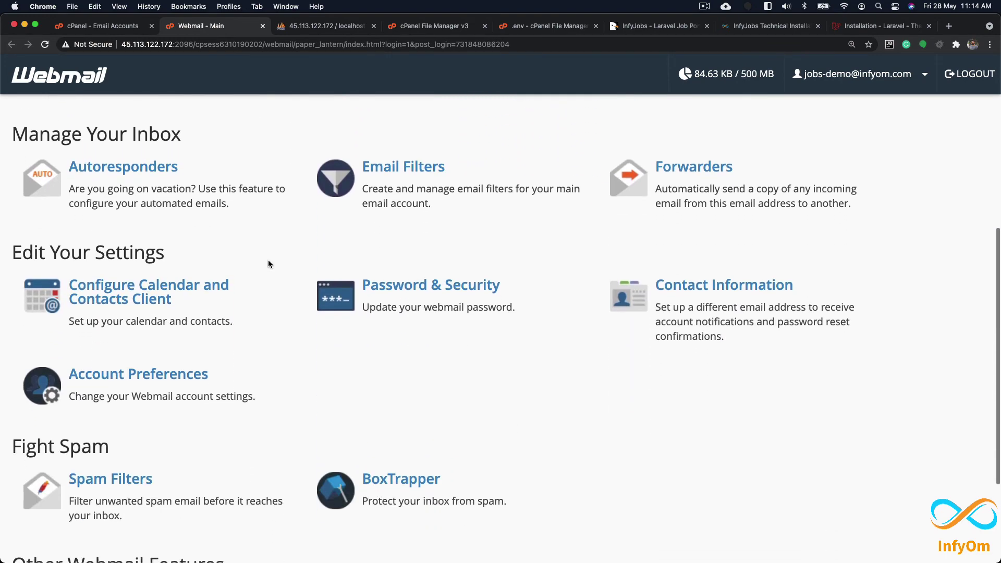
scroll(268, 264, "down", 3)
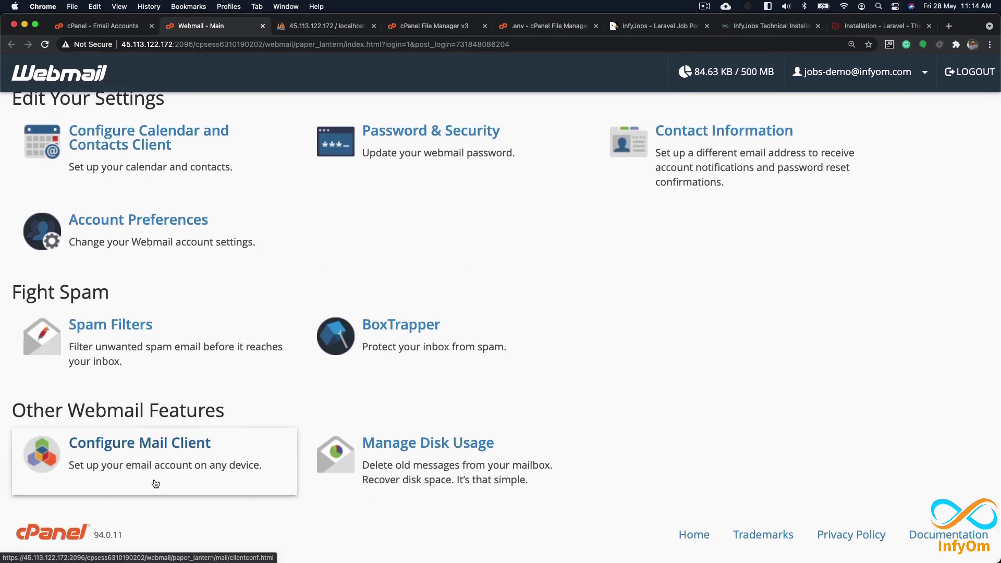
left_click(234, 452)
scroll(317, 408, "down", 6)
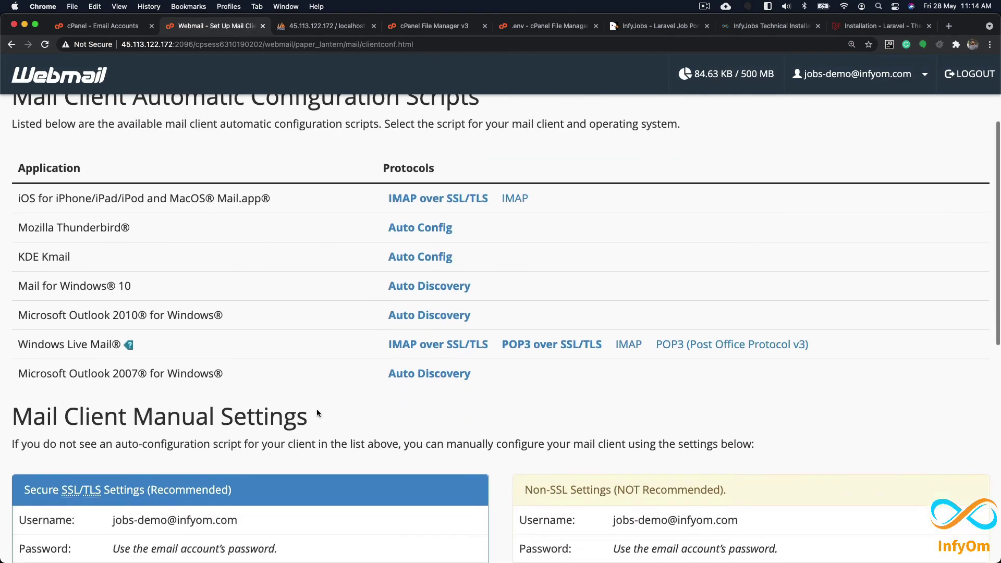
scroll(317, 414, "down", 2)
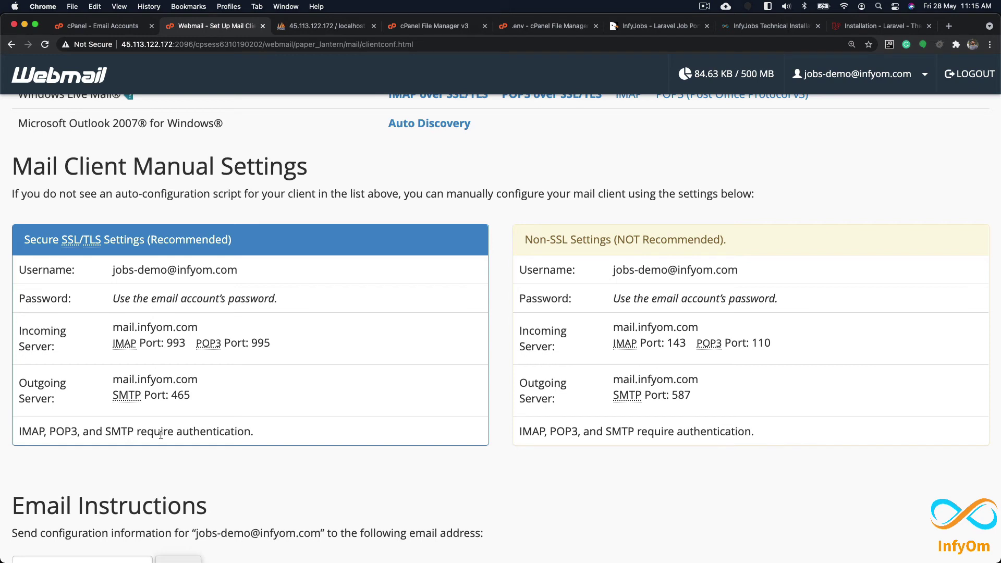
double_click(125, 436)
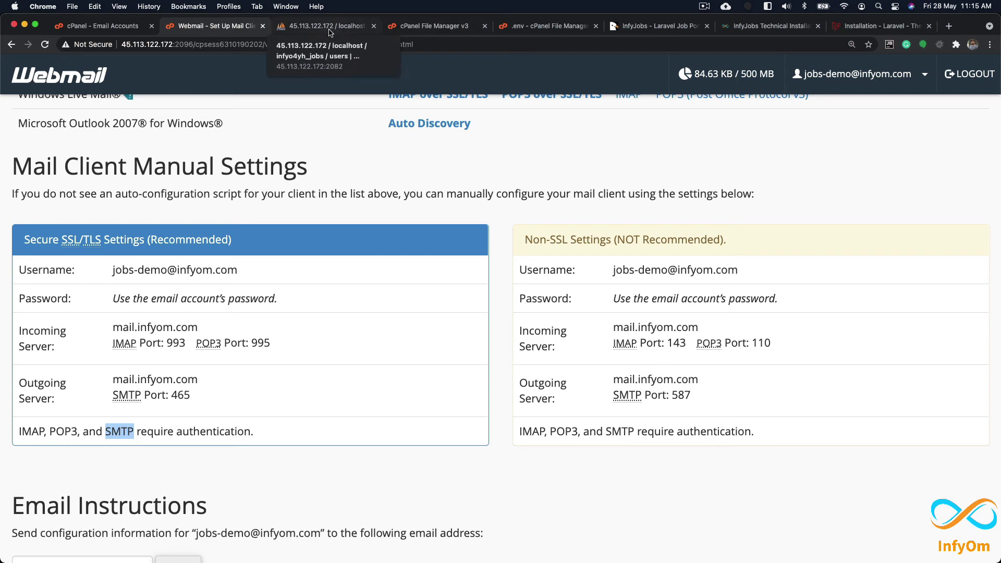
left_click(550, 25)
Step: Replace MAIL_HOST smtp.mailtrap.io with Webmail's outgoing server mail.infyom.com
left_click(232, 317)
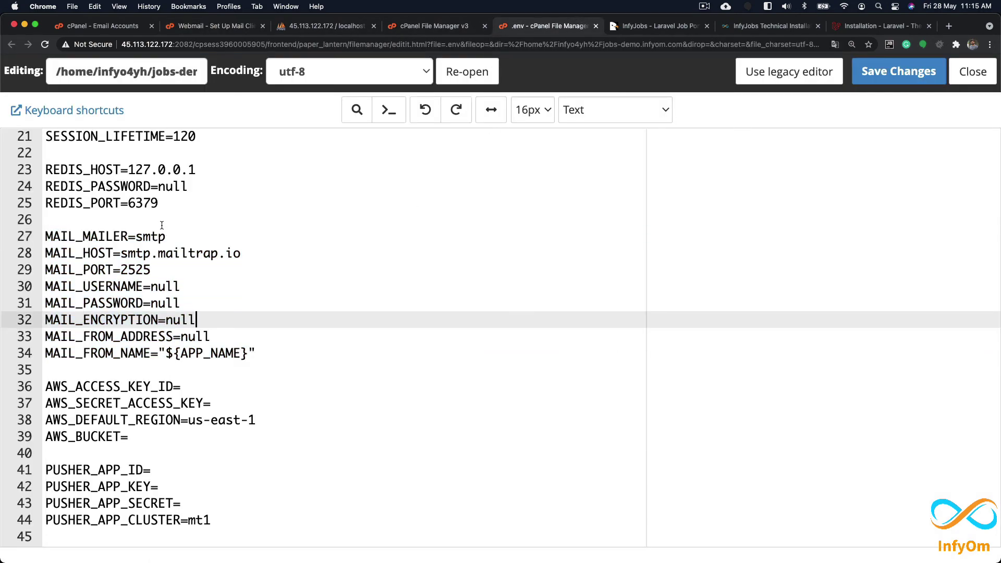
double_click(144, 238)
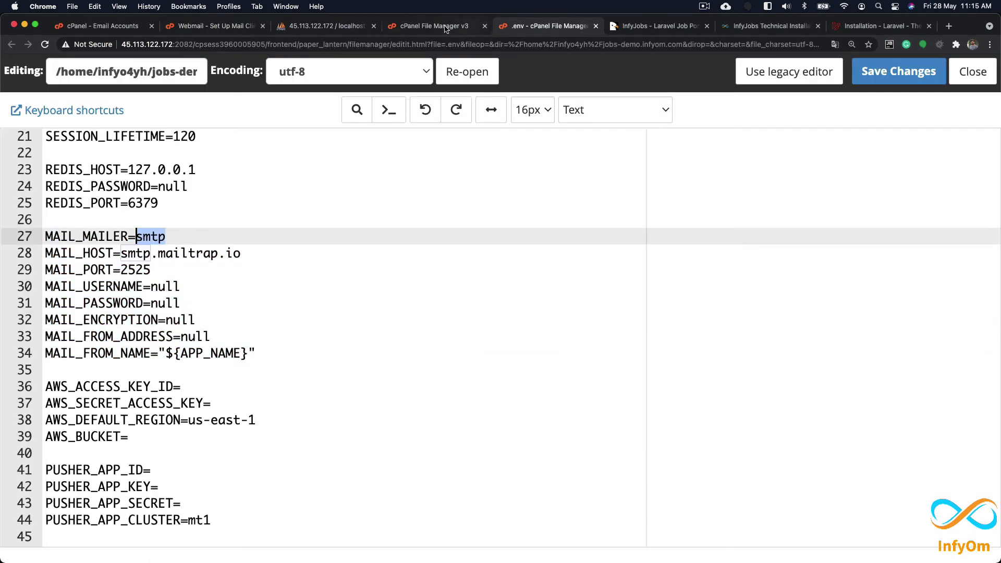
left_click(245, 26)
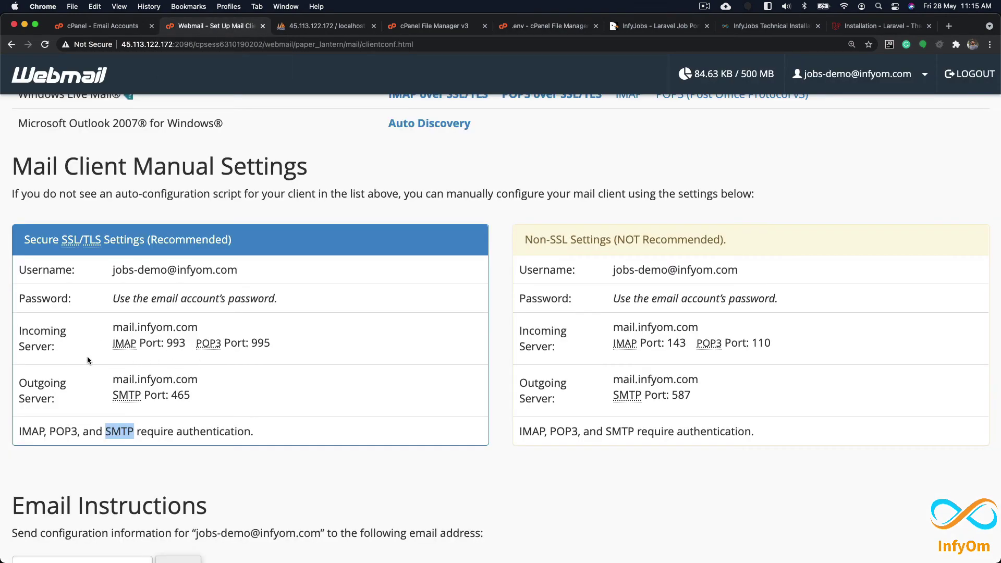
left_click_drag(113, 379, 206, 381)
key("super+c")
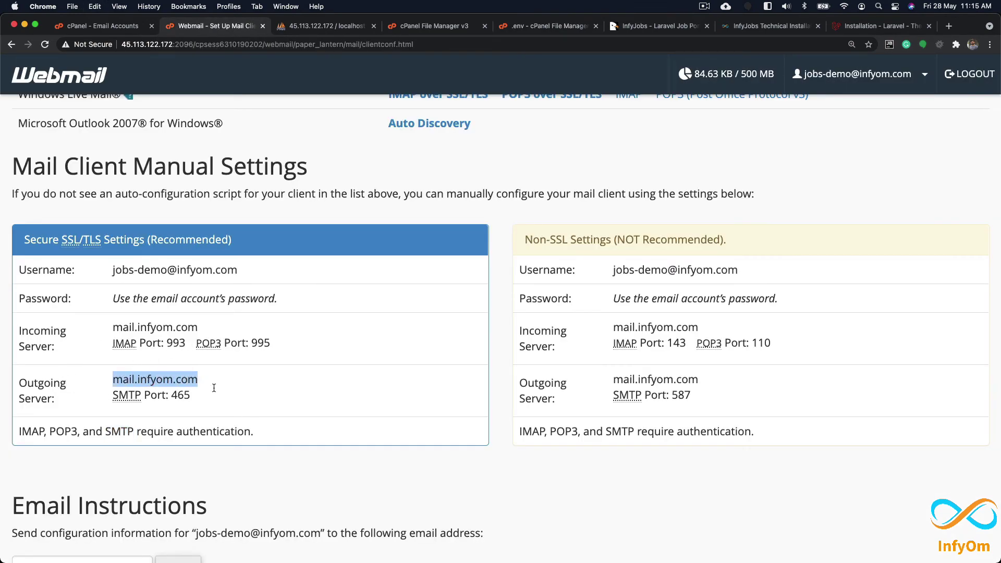
left_click(544, 26)
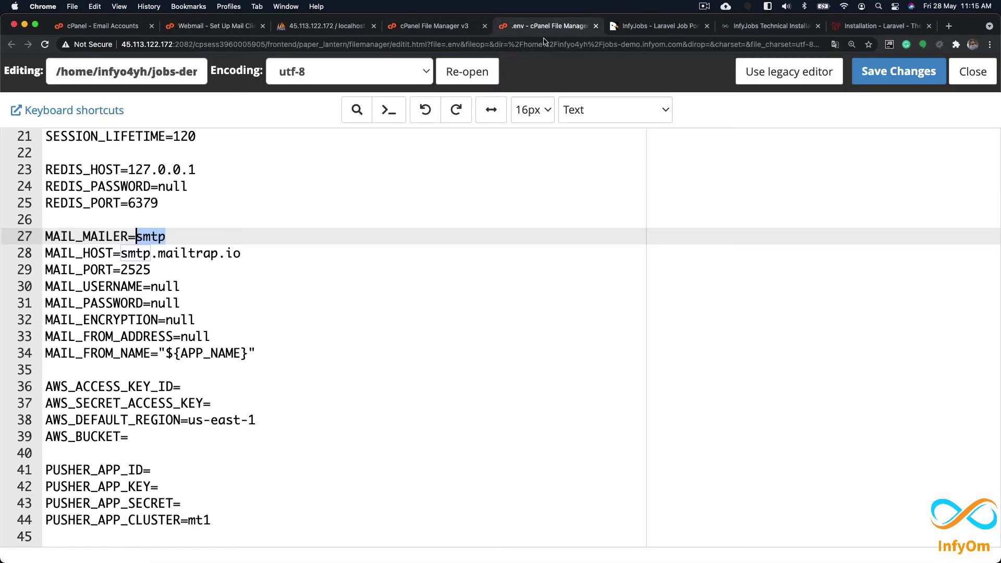
left_click_drag(121, 253, 265, 252)
key("super+v")
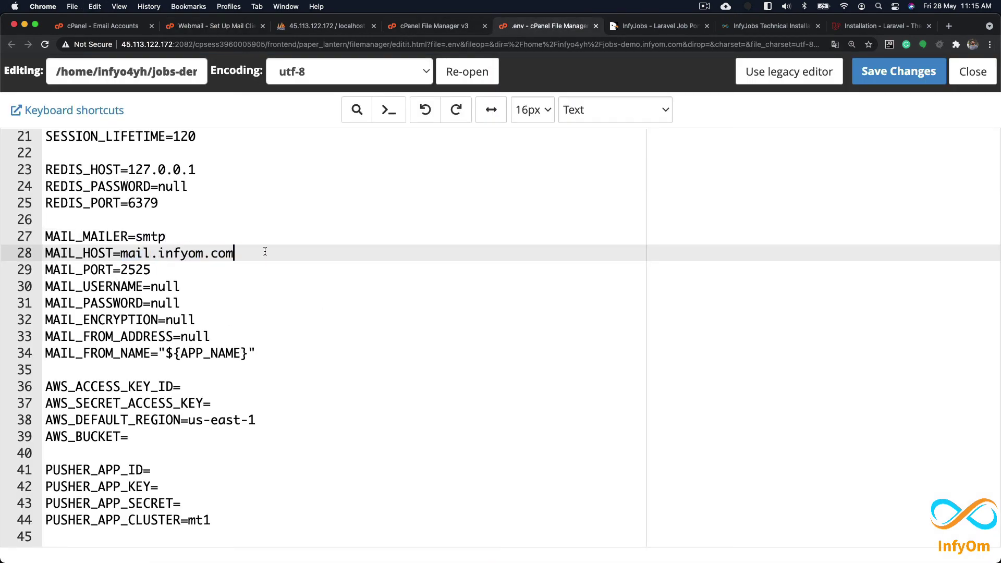
Step: Change MAIL_PORT from 2525 to Webmail's SMTP port 465
left_click(437, 27)
left_click(326, 25)
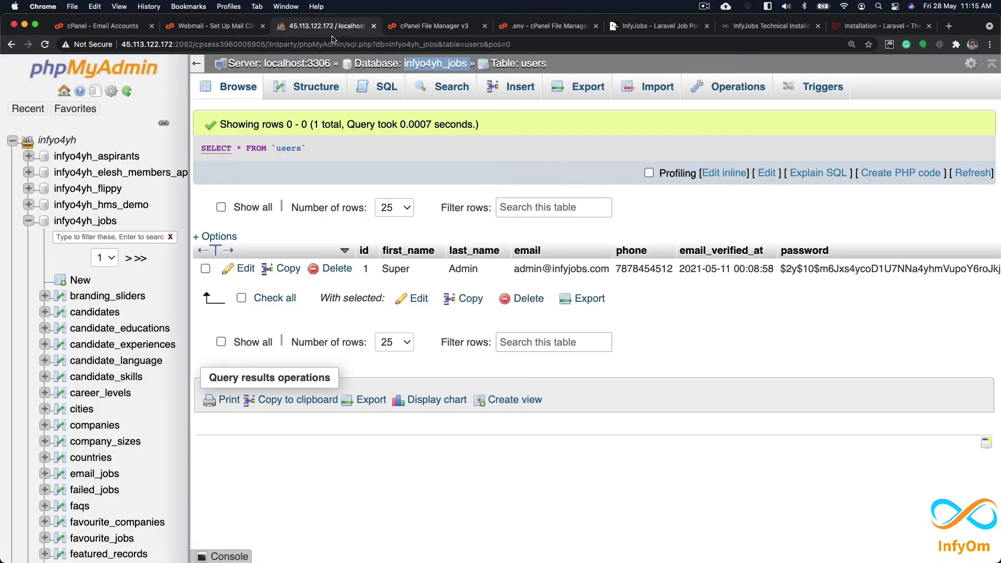
left_click(240, 27)
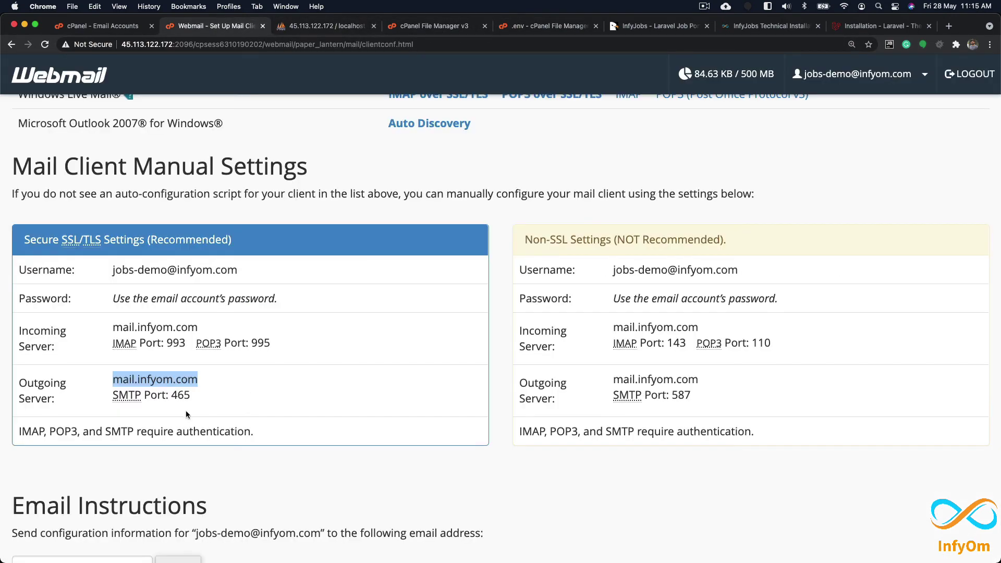
double_click(181, 394)
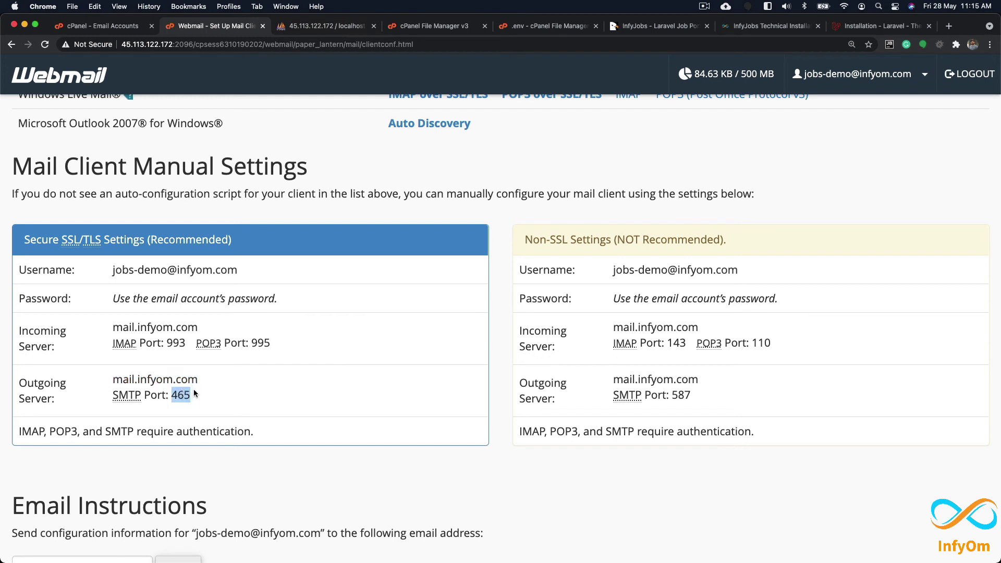
key("super+c")
scroll(627, 345, "up", 1)
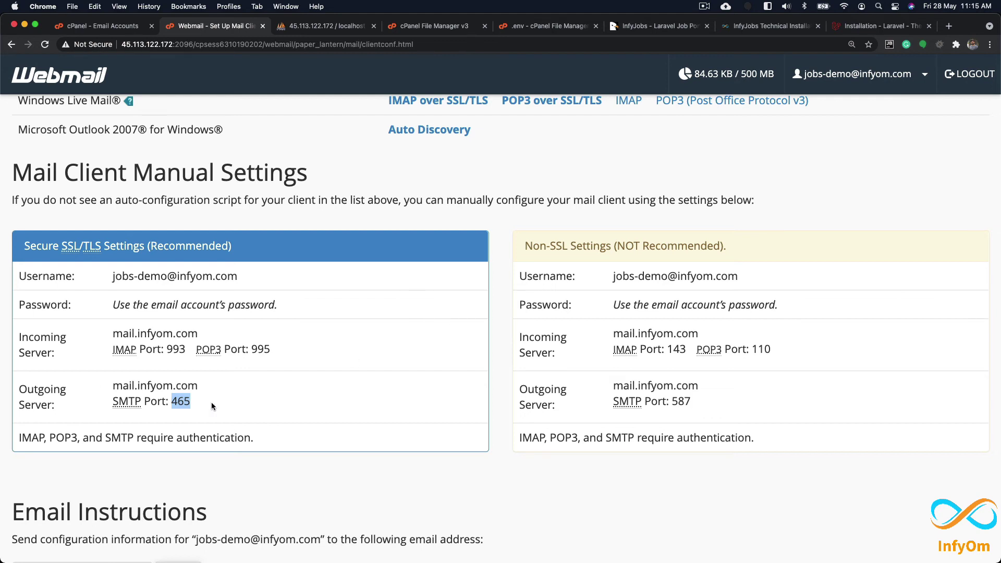
double_click(187, 401)
left_click(518, 27)
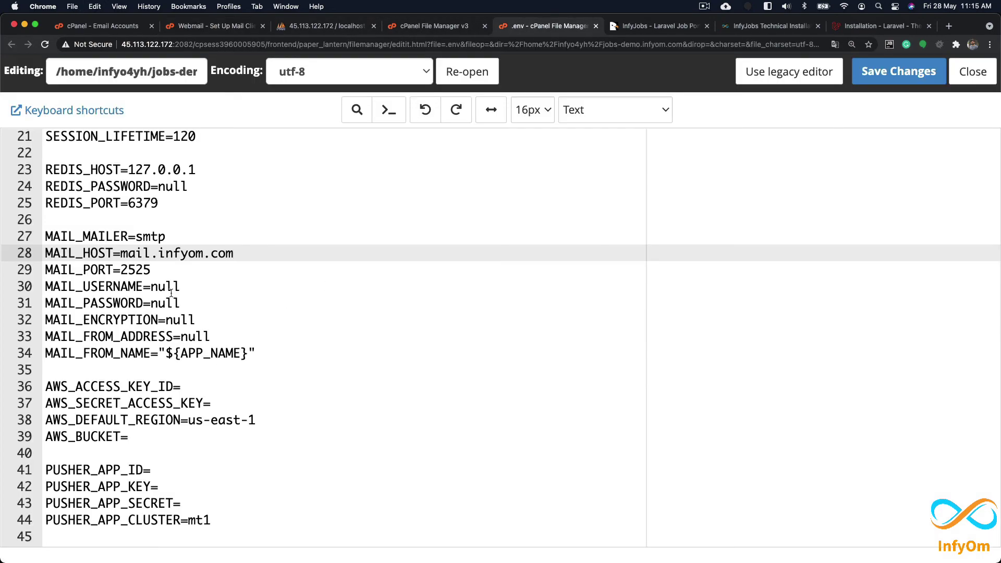
double_click(146, 269)
key("super+v")
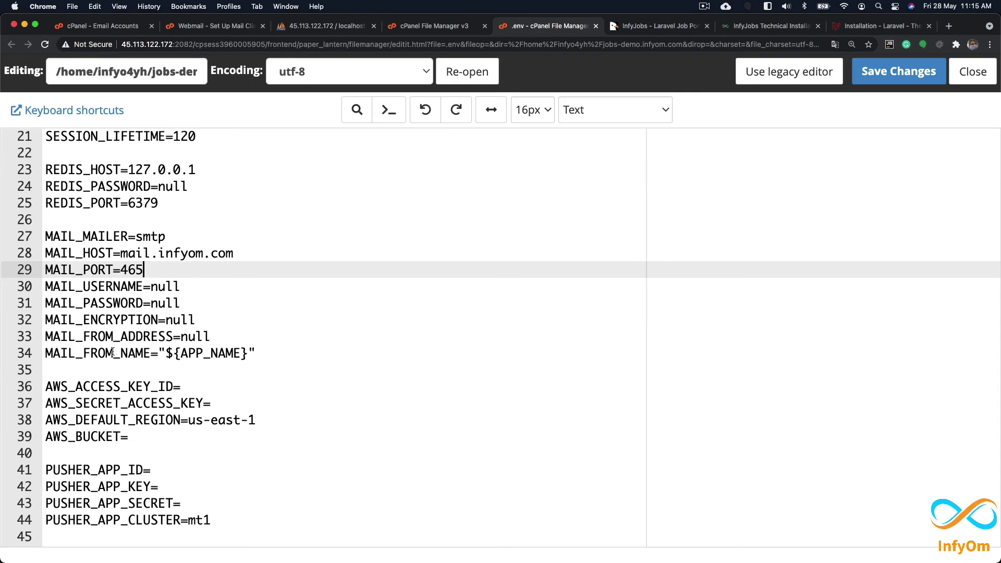
key("super+Tab")
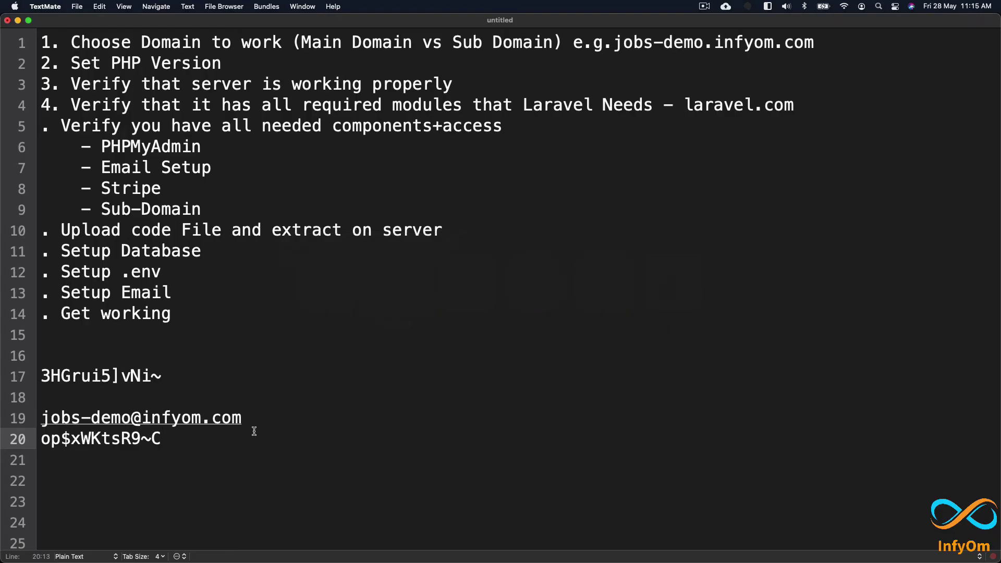
Step: Set MAIL_USERNAME to the quoted mailbox address copied from the notes
left_click_drag(247, 417, 41, 415)
key("super+c")
key("super+Tab")
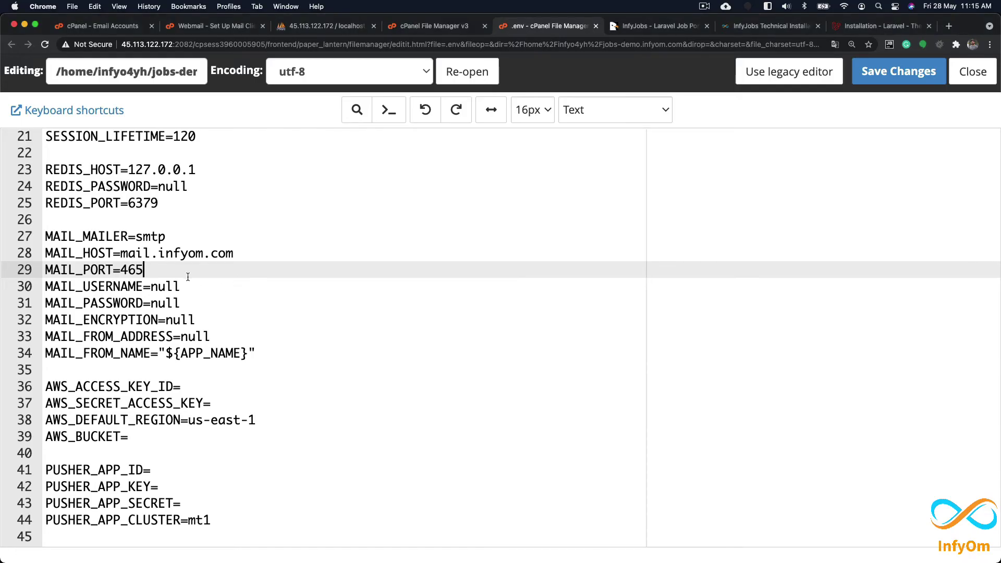
double_click(169, 288)
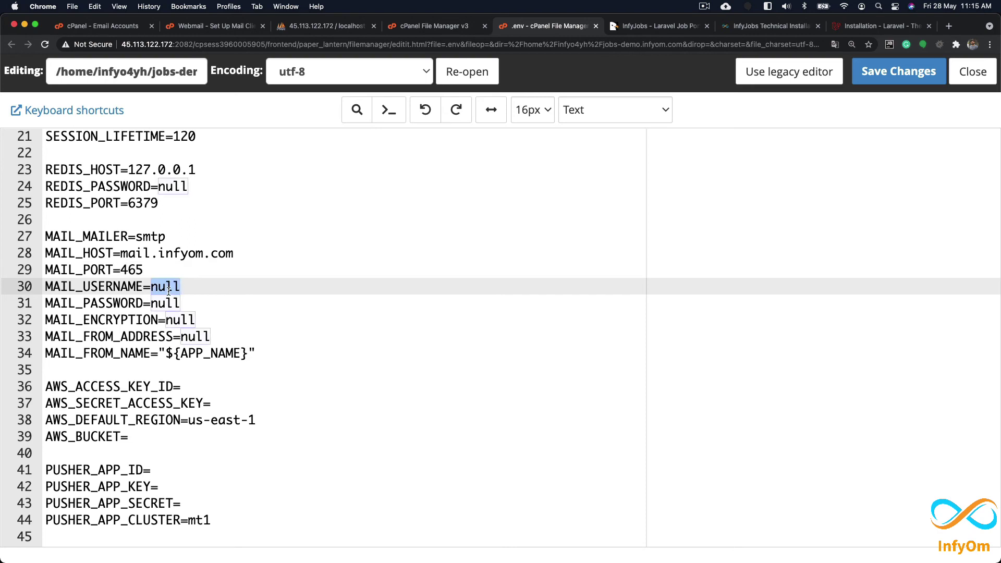
key("BackSpace")
type("\"")
key("super+v")
type("\"")
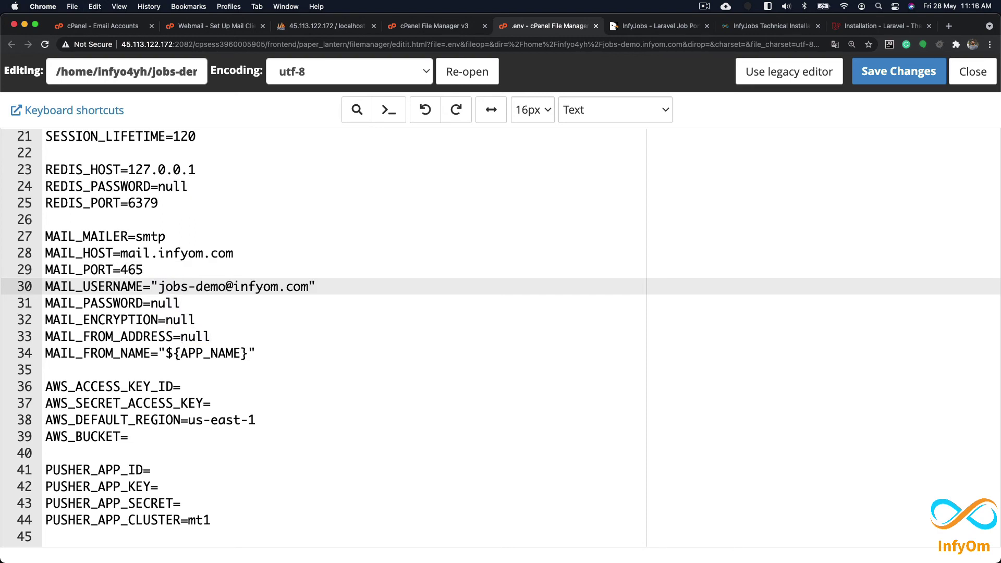
Step: Put the quoted mailbox password into MAIL_PASSWORD and change MAIL_ENCRYPTION to ssl
key("super+Tab")
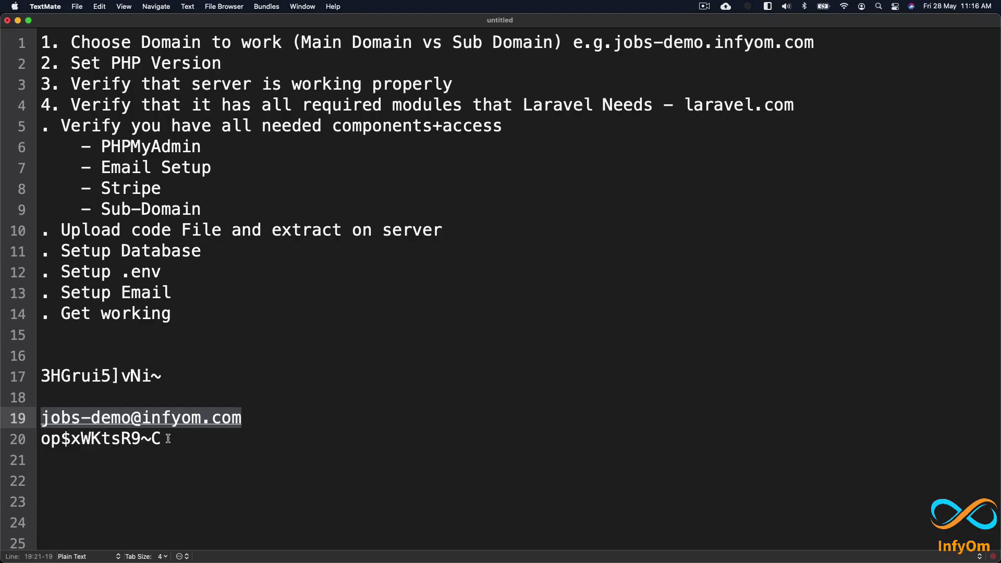
left_click_drag(175, 438, 41, 439)
key("super+Tab")
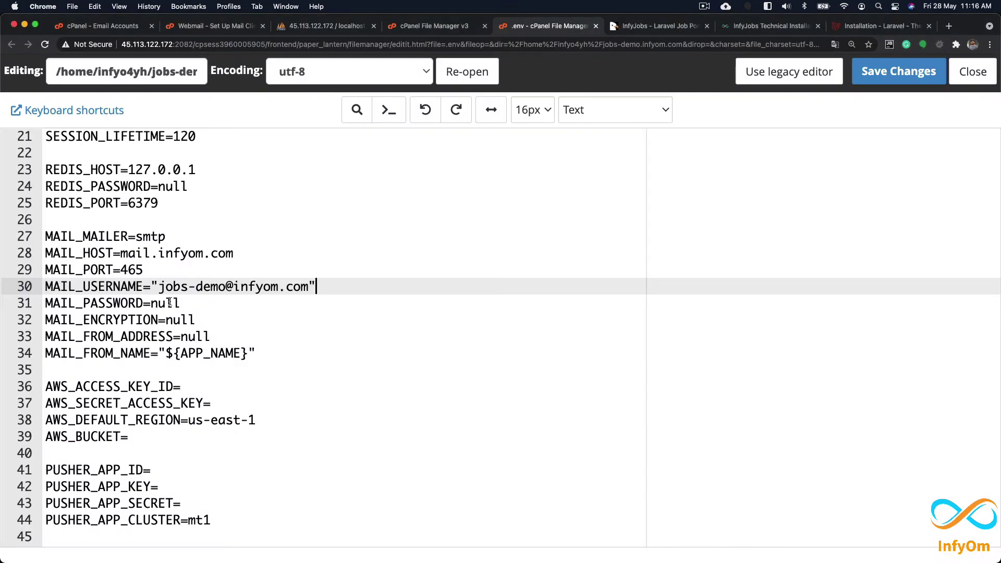
double_click(169, 302)
type("\"")
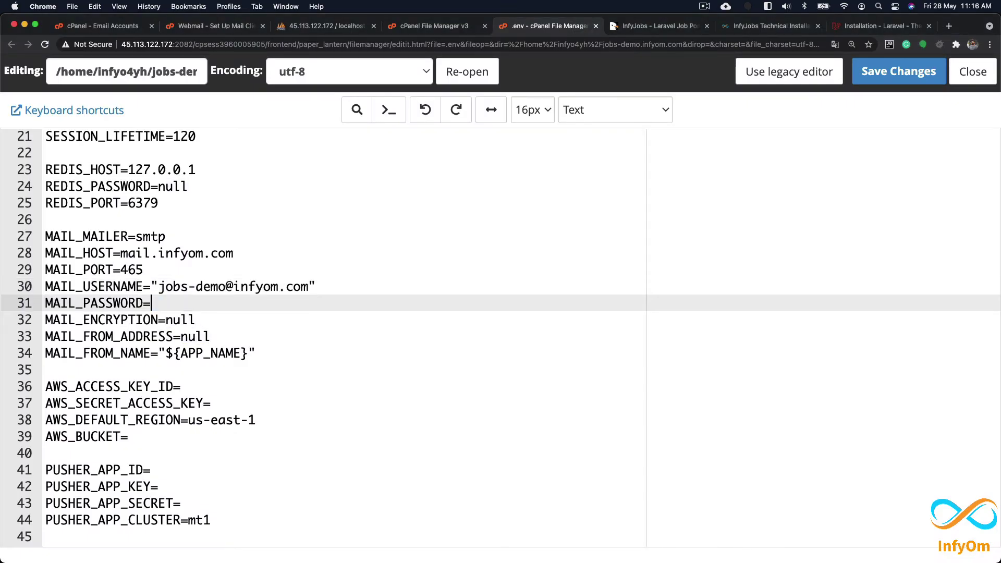
key("super+v")
type("\"")
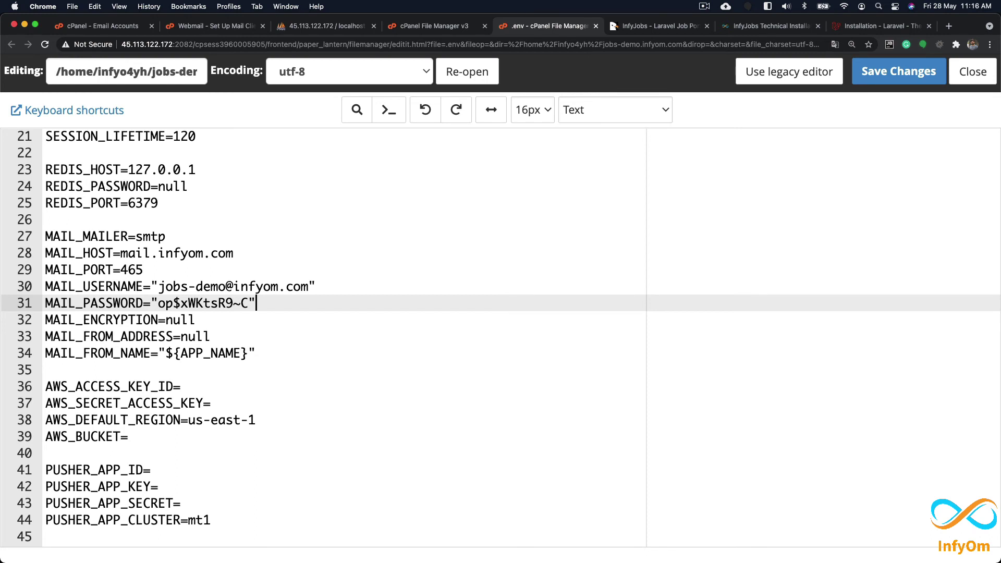
key("Down")
key("BackSpace")
key("BackSpace")
key("BackSpace")
key("BackSpace")
type("ss")
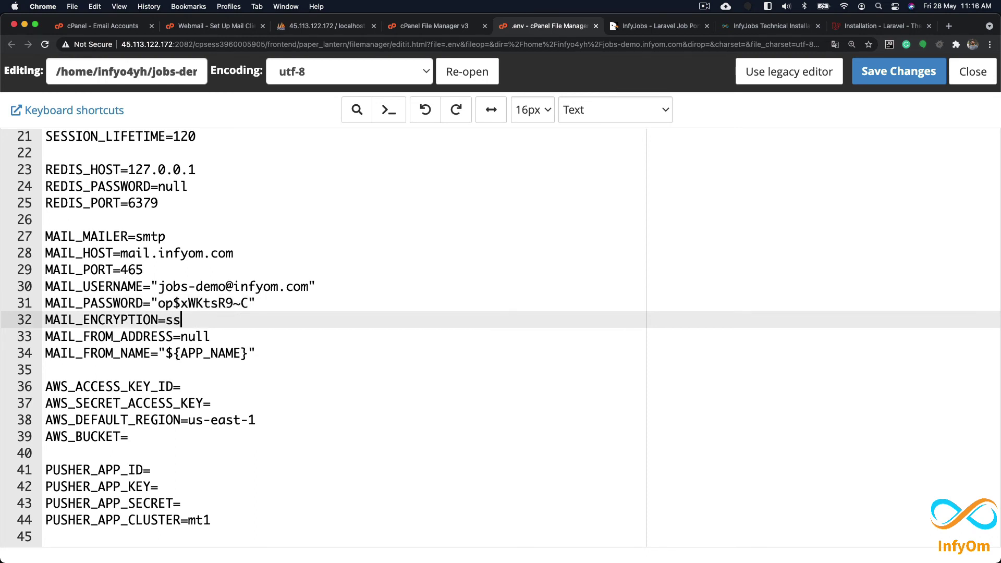
type("l")
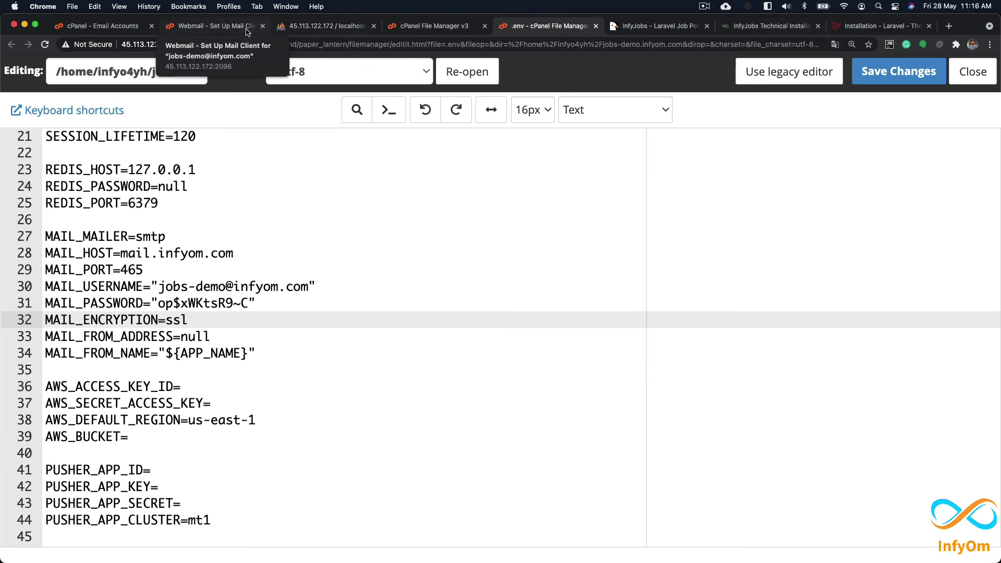
Step: Set MAIL_FROM_ADDRESS to the quoted mailbox address from MAIL_USERNAME
left_click(213, 26)
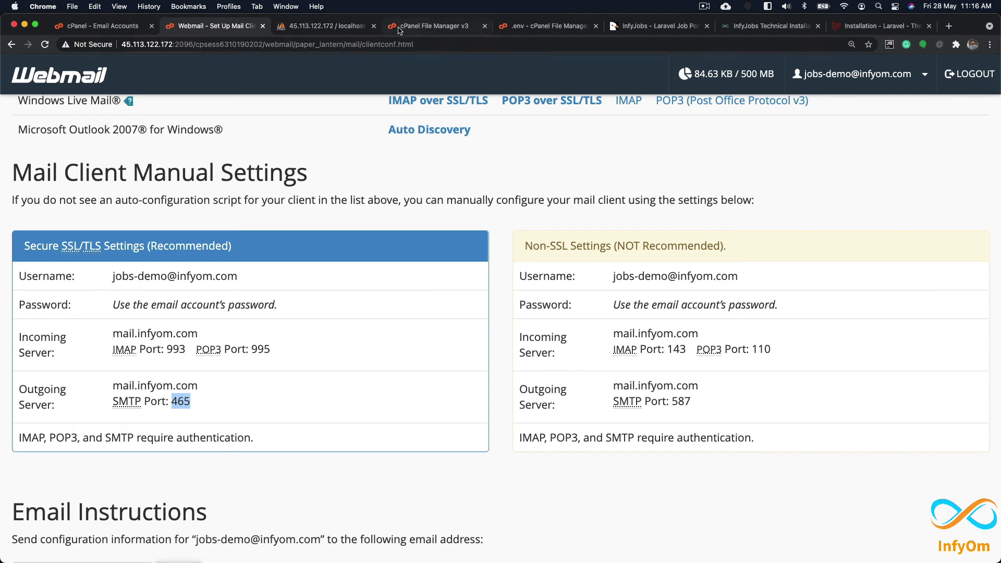
left_click(492, 30)
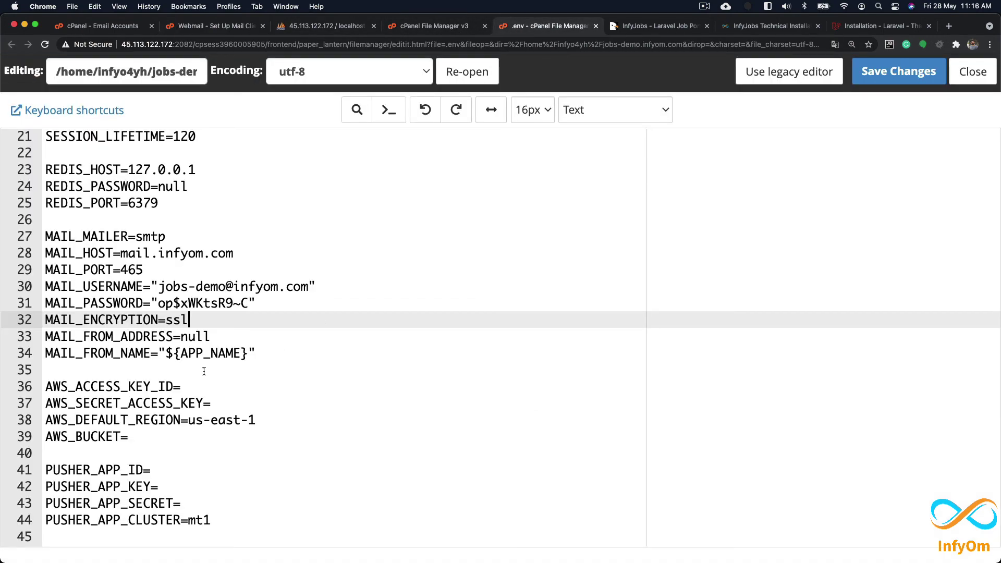
left_click_drag(151, 286, 316, 286)
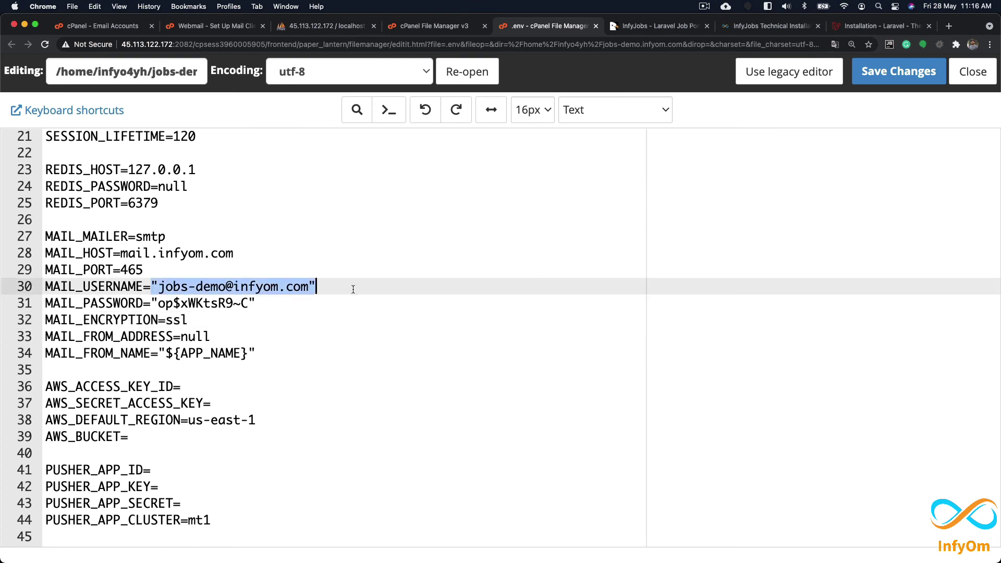
key("cmd+c")
double_click(195, 336)
key("cmd+v")
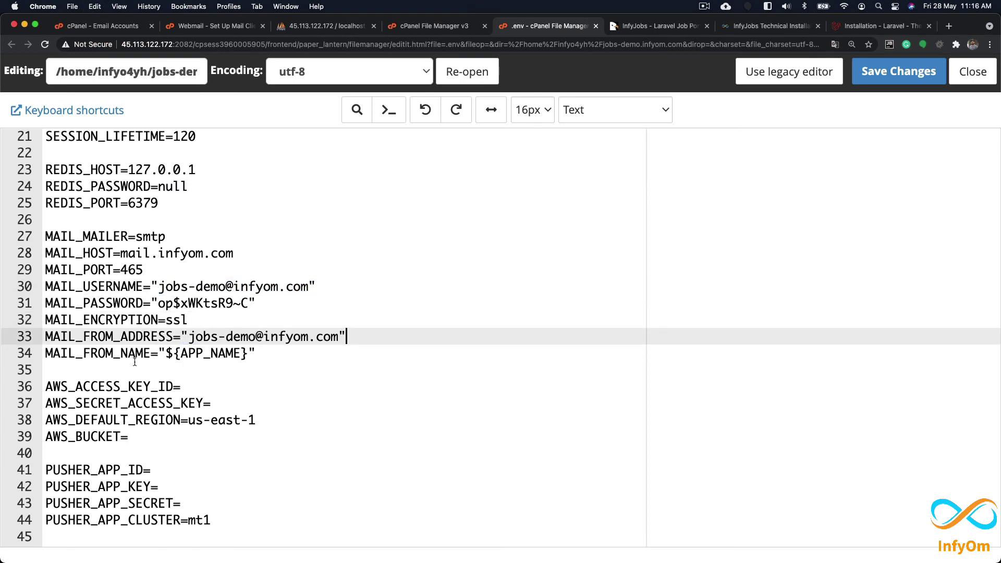
Step: Check MAIL_FROM_NAME and APP_NAME InfyJobsDemo, then save the .env file
double_click(89, 353)
double_click(212, 354)
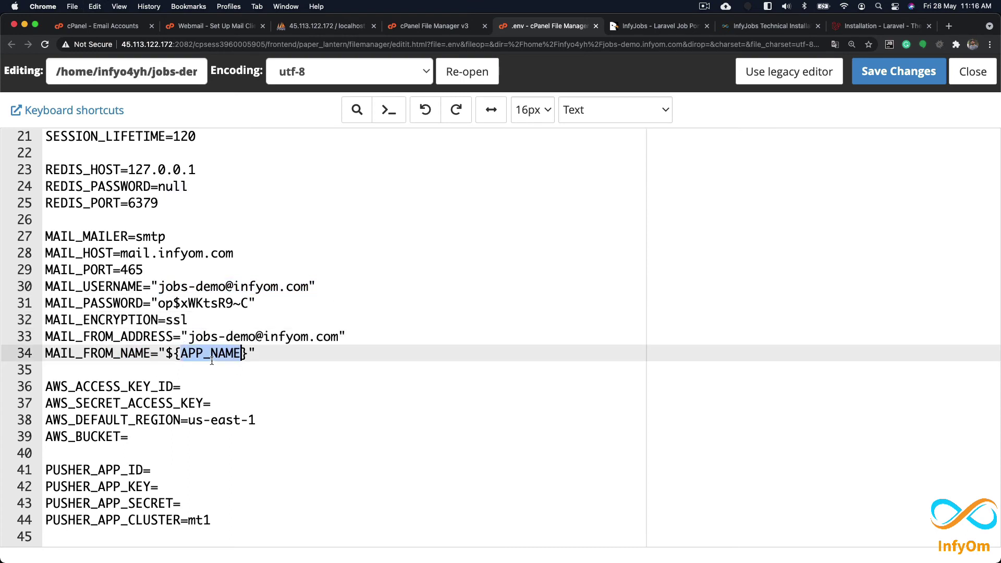
scroll(177, 209, "up", 10)
left_click(164, 137)
double_click(164, 136)
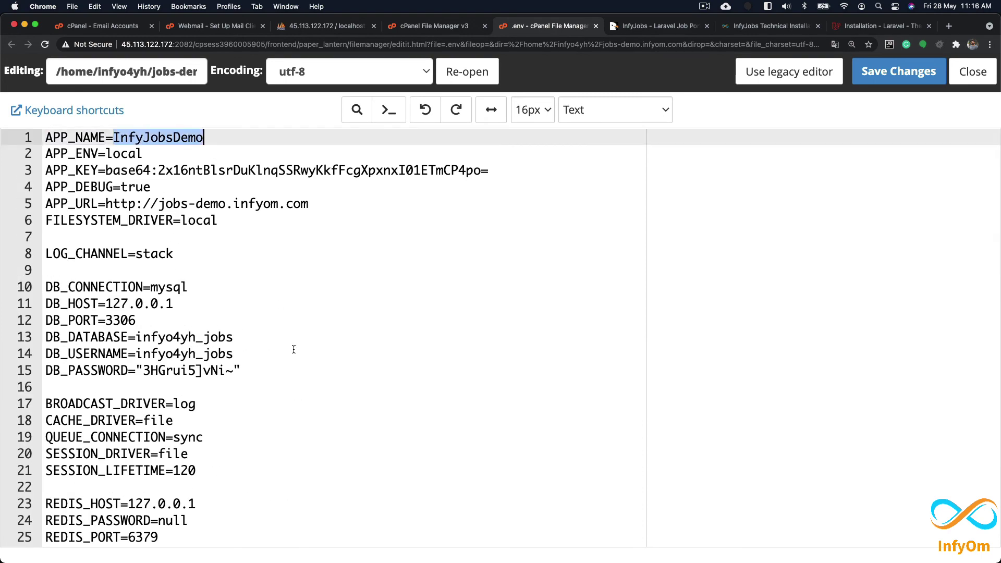
scroll(293, 346, "down", 10)
scroll(294, 359, "up", 5)
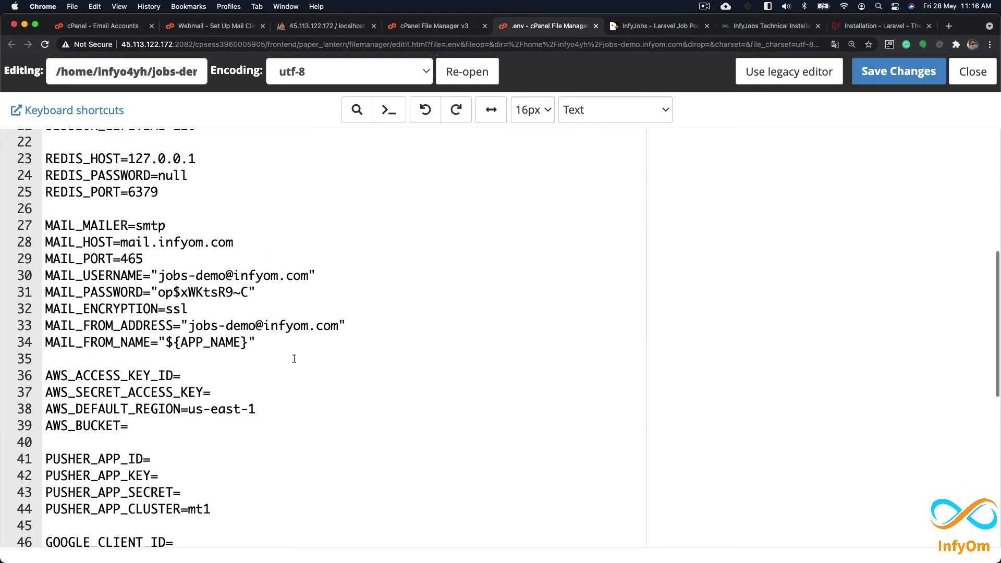
left_click(865, 74)
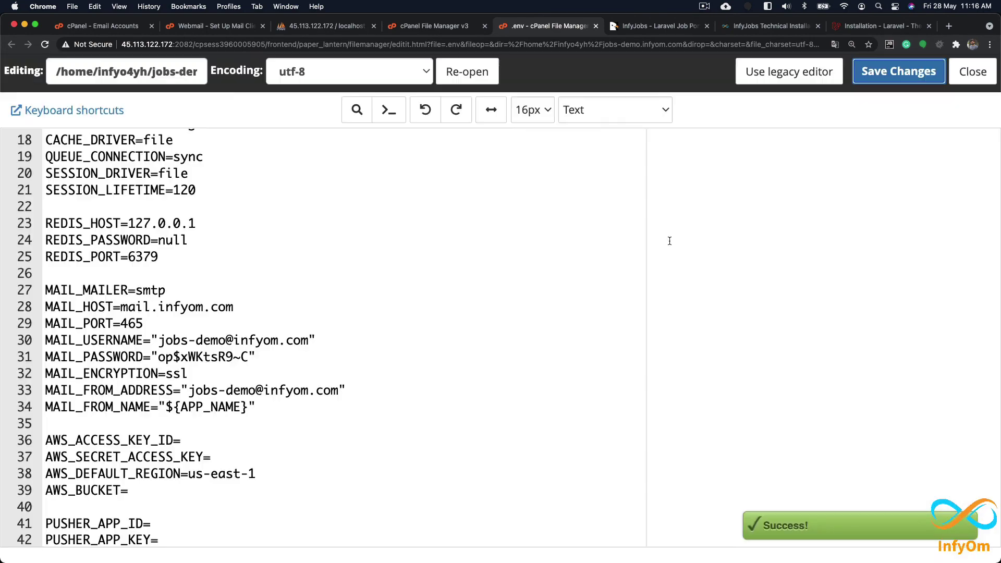
left_click(755, 26)
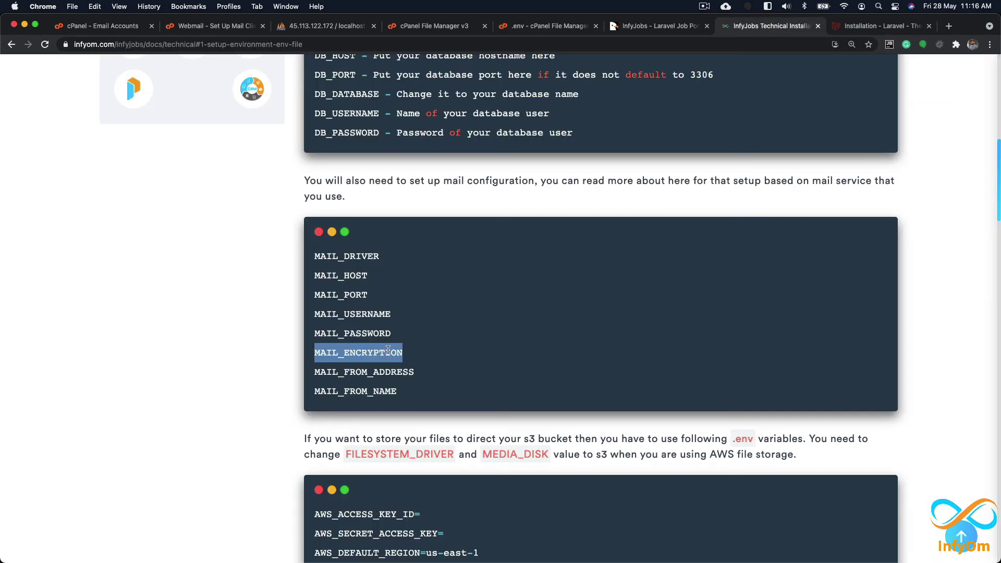
scroll(388, 351, "down", 3)
left_click_drag(379, 447, 314, 350)
scroll(426, 439, "down", 6)
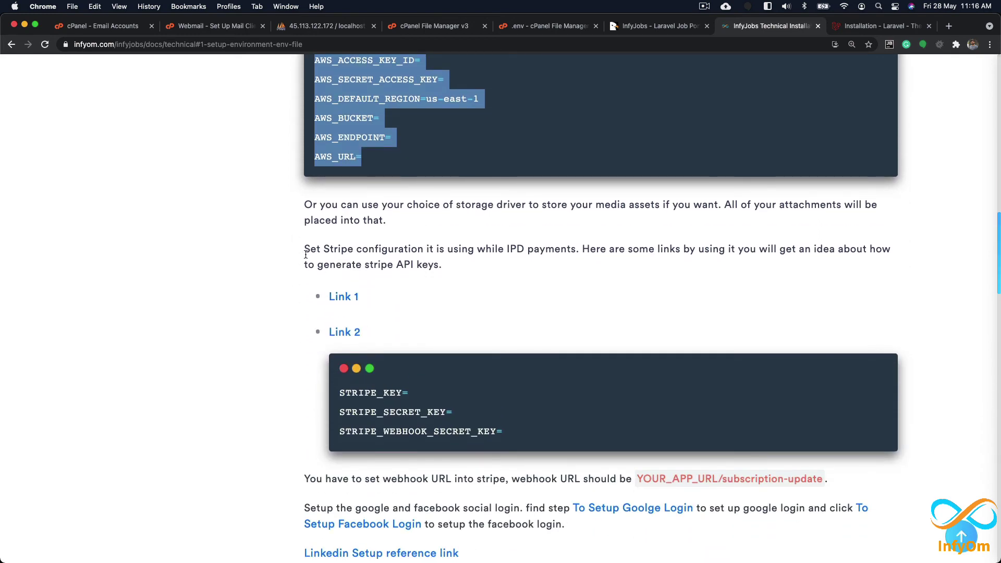
scroll(375, 380, "down", 3)
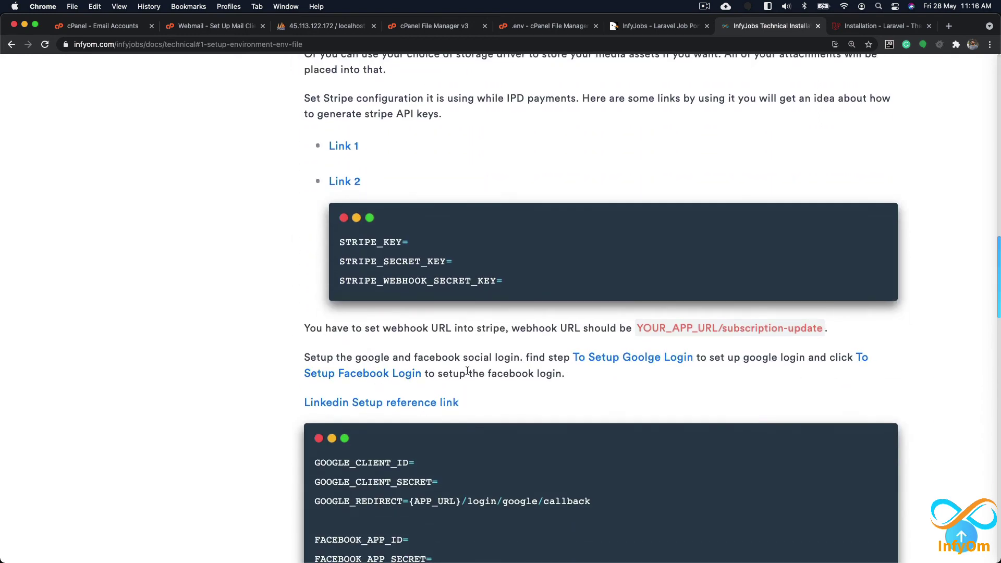
scroll(494, 331, "down", 2)
scroll(501, 318, "down", 2)
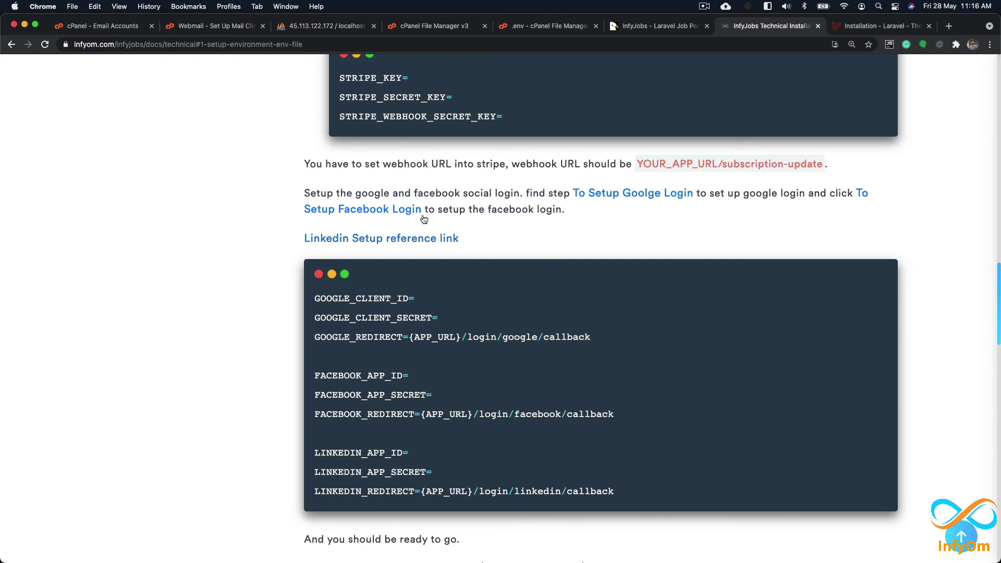
left_click(652, 198)
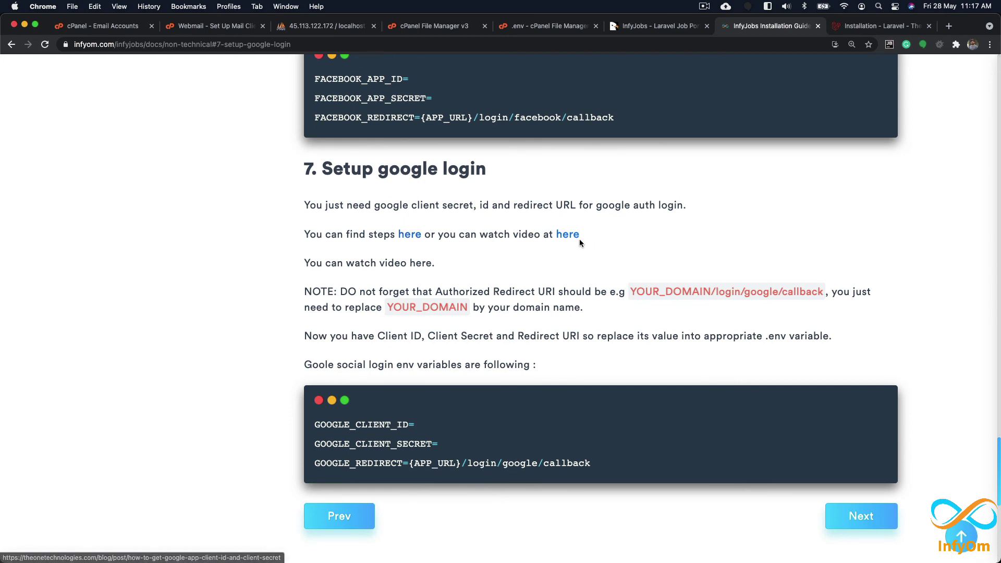
scroll(561, 252, "down", 2)
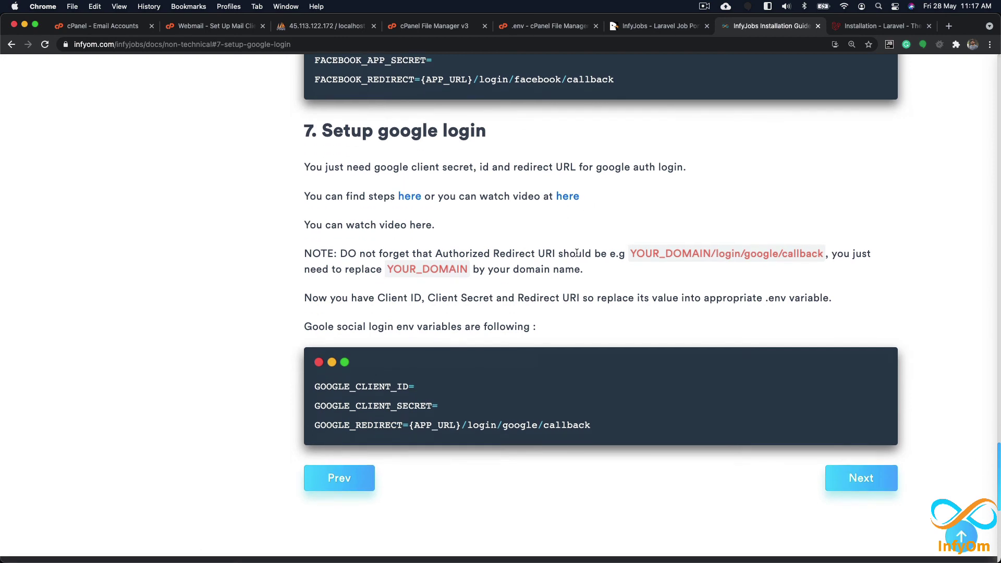
left_click_drag(631, 253, 832, 264)
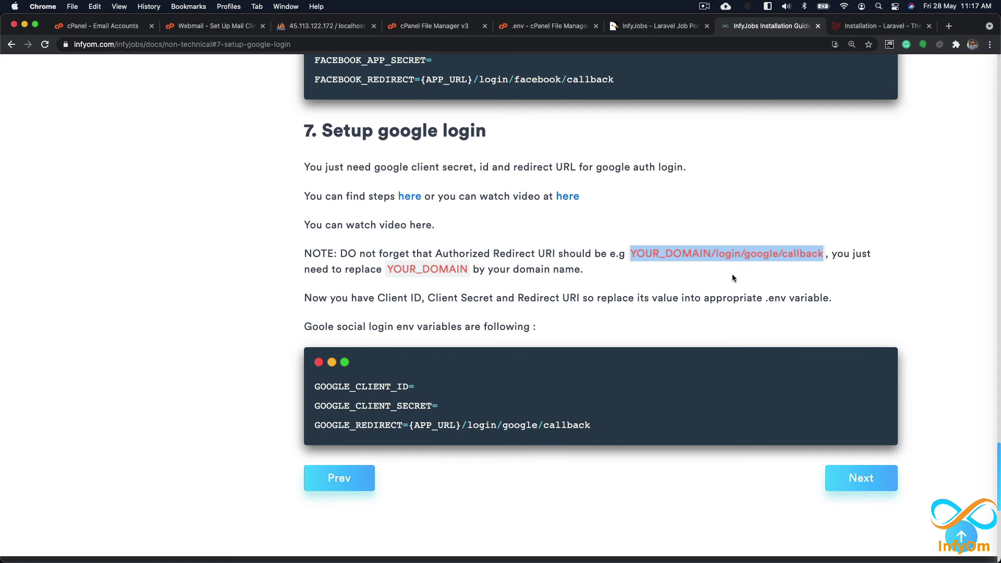
scroll(584, 279, "down", 3)
scroll(575, 276, "up", 8)
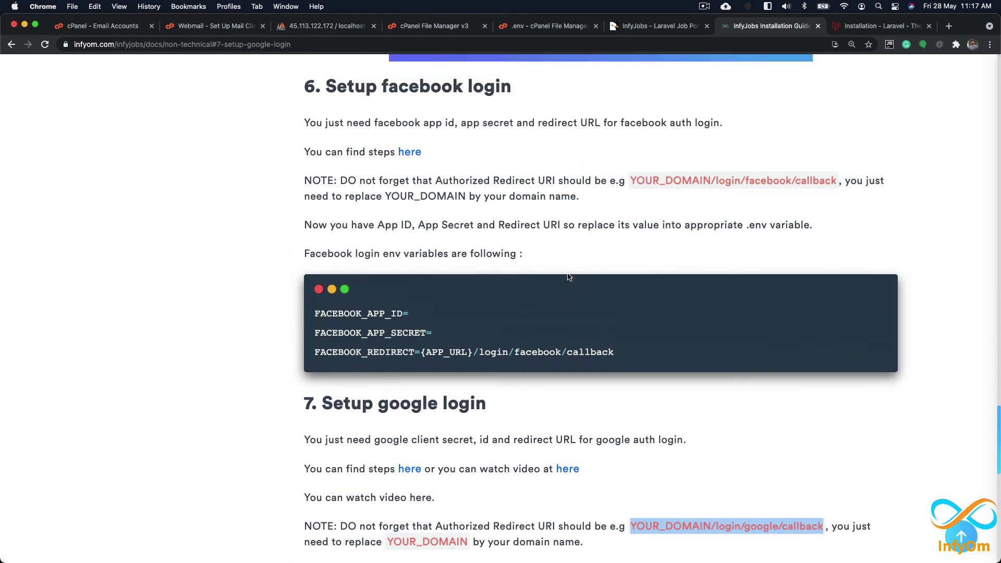
scroll(569, 276, "up", 10)
scroll(552, 274, "down", 15)
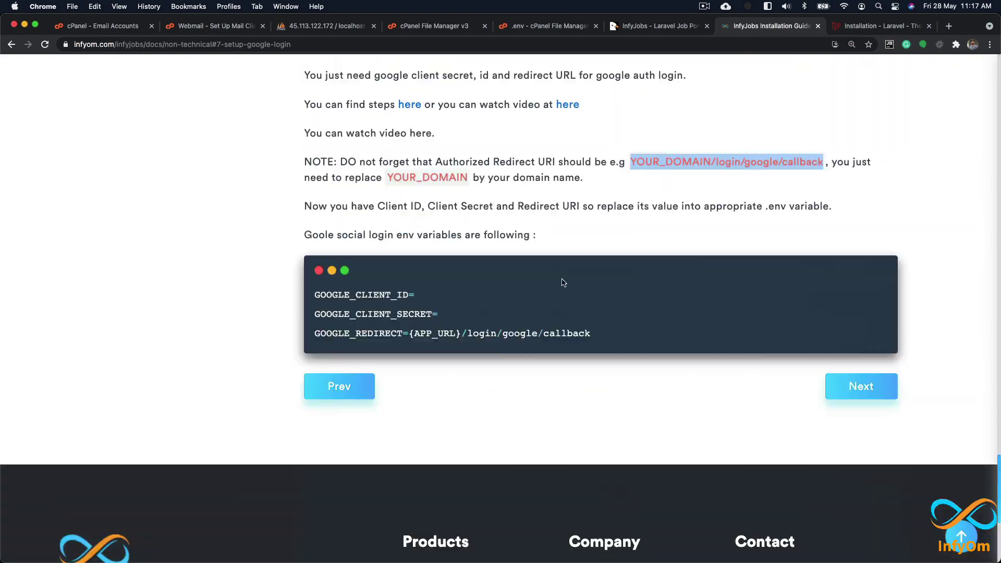
scroll(626, 251, "down", 5)
scroll(521, 198, "up", 2)
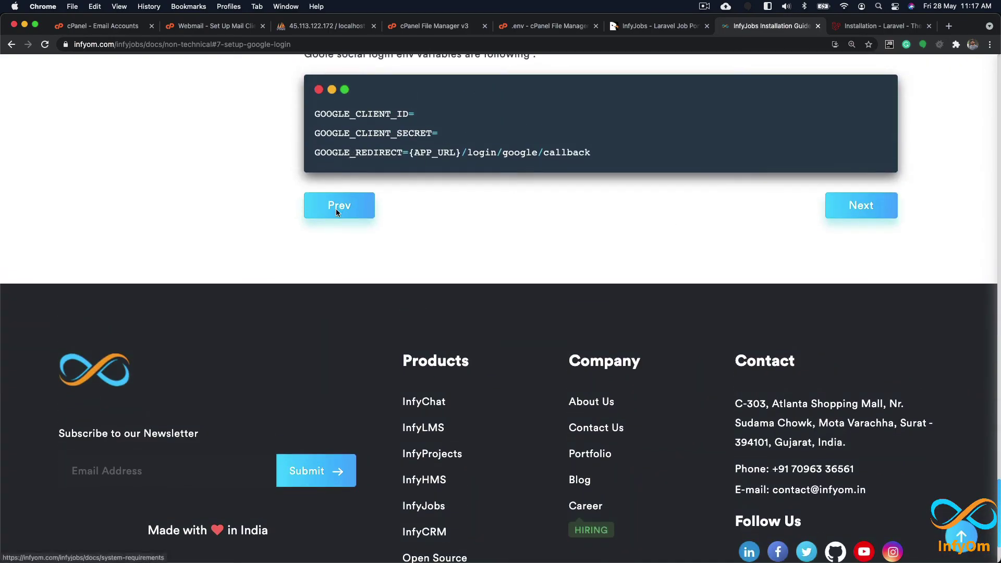
left_click(336, 208)
scroll(352, 226, "down", 8)
scroll(303, 218, "up", 7)
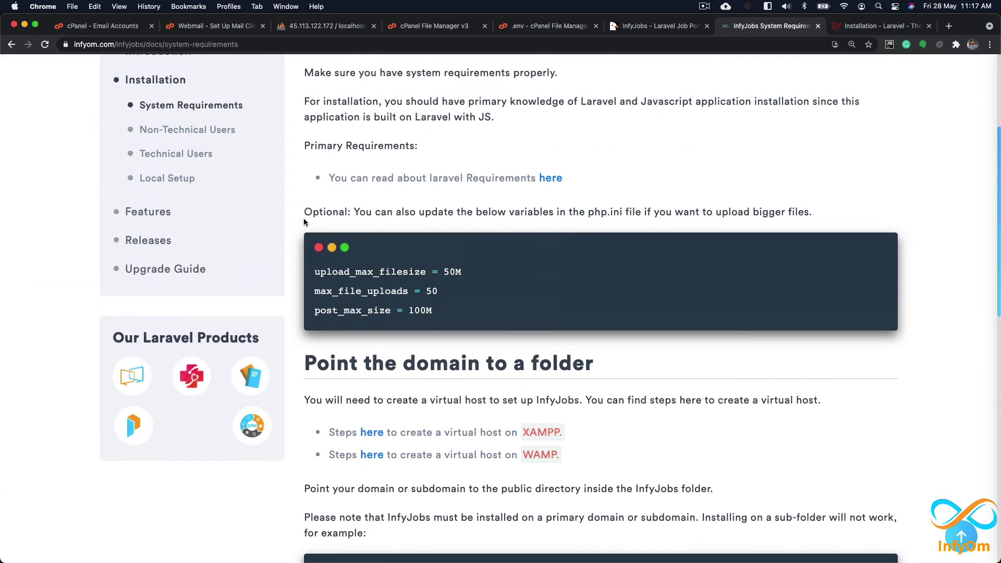
left_click(168, 163)
scroll(464, 281, "down", 10)
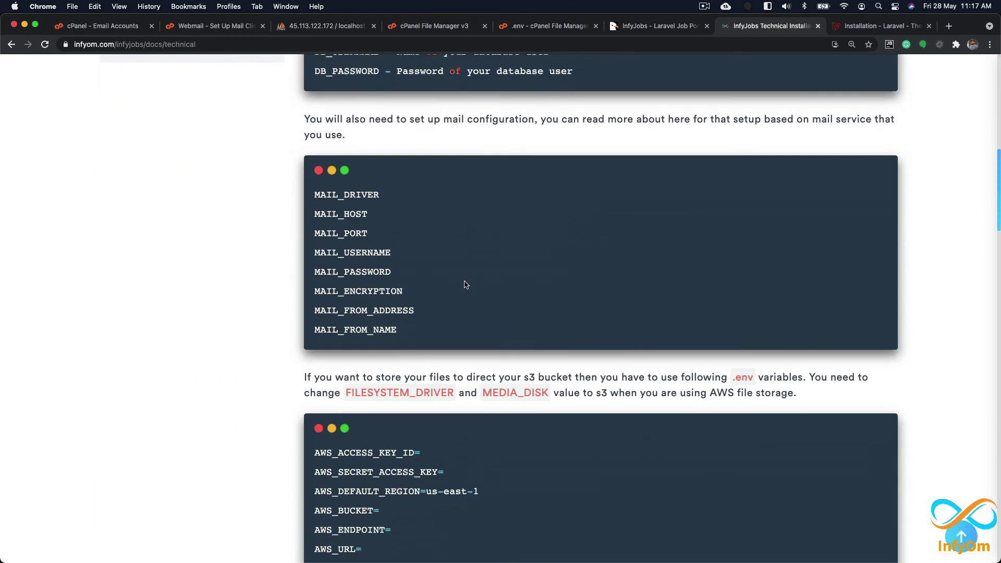
scroll(465, 284, "down", 10)
scroll(465, 284, "down", 1)
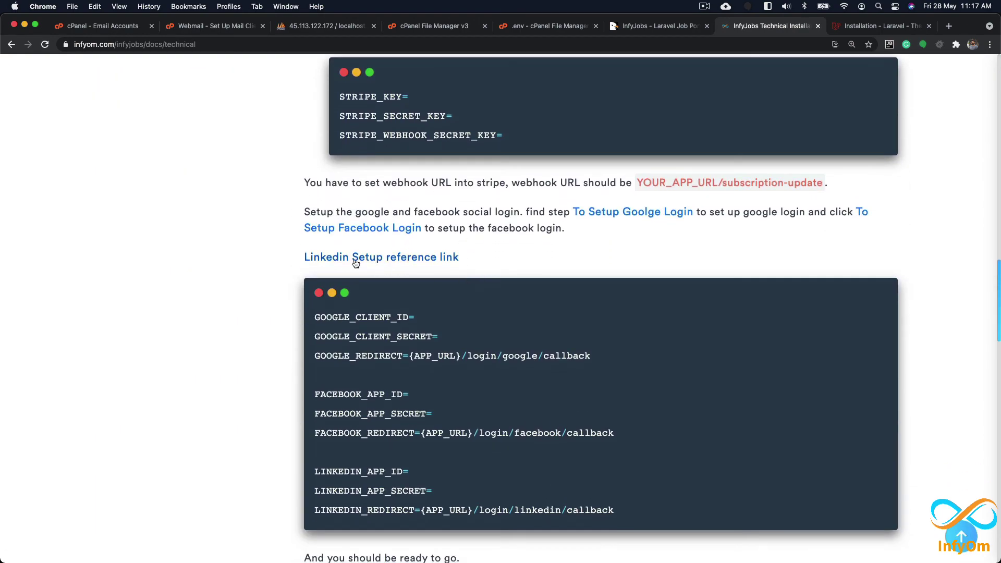
left_click_drag(492, 260, 304, 258)
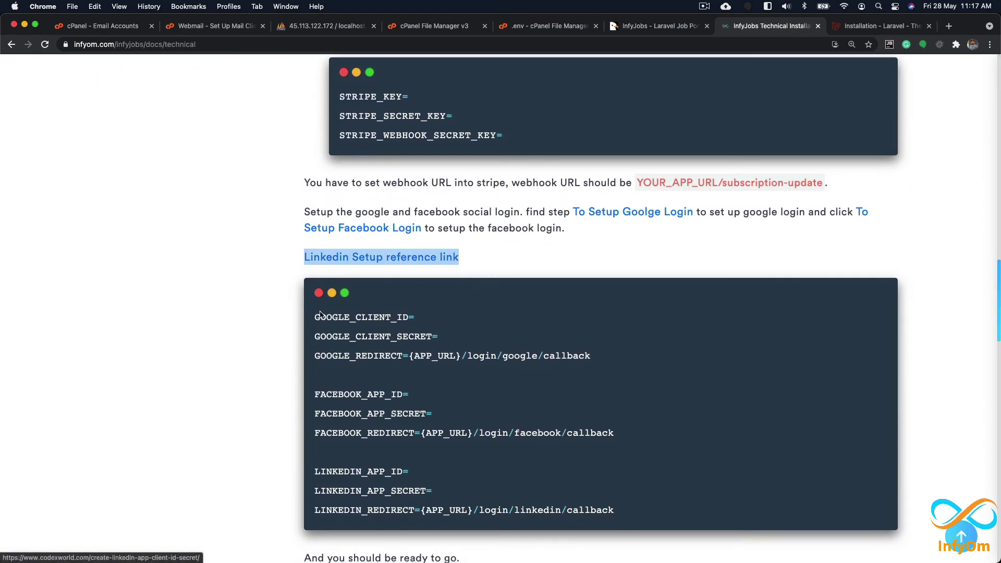
left_click_drag(314, 318, 641, 512)
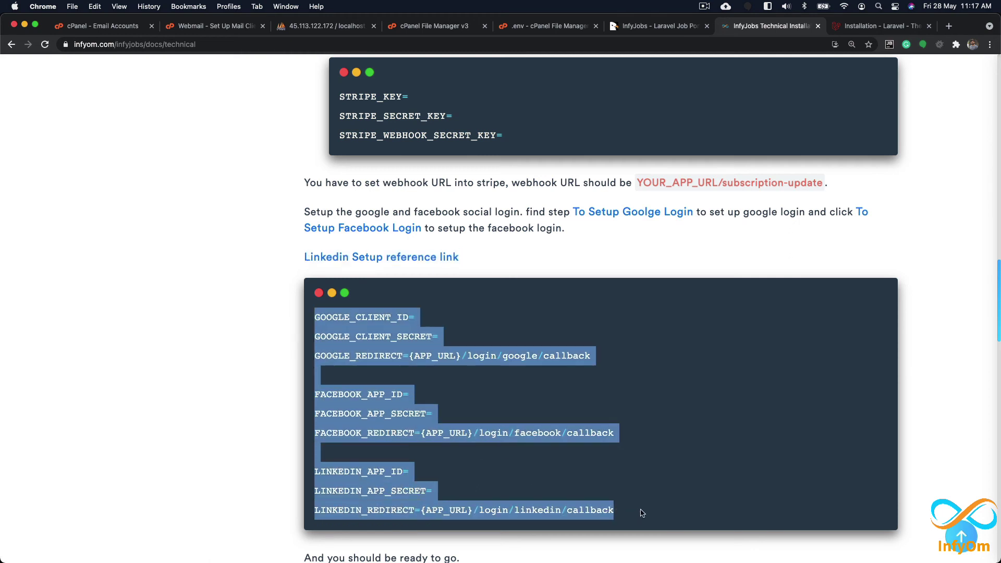
scroll(640, 508, "down", 3)
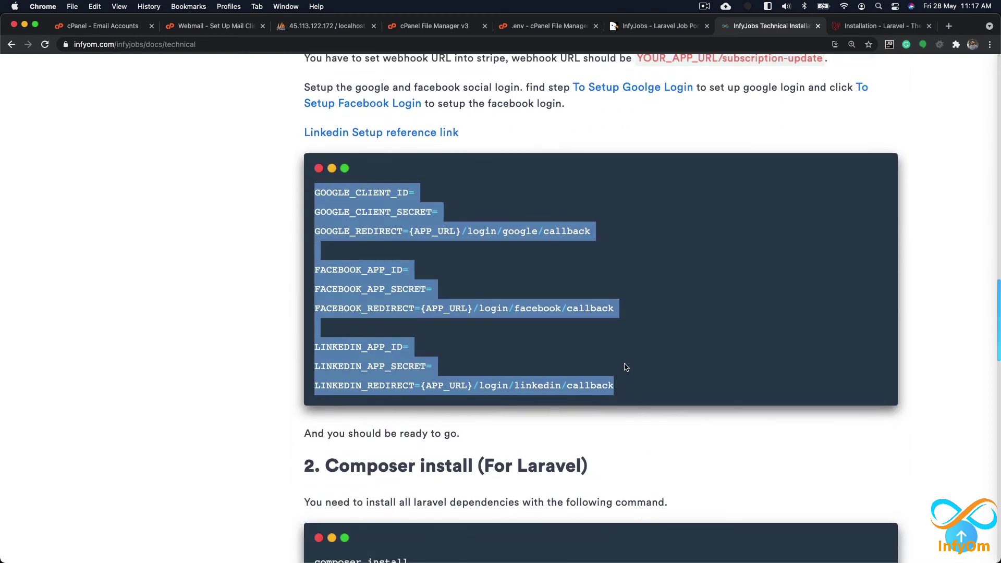
scroll(625, 367, "up", 1)
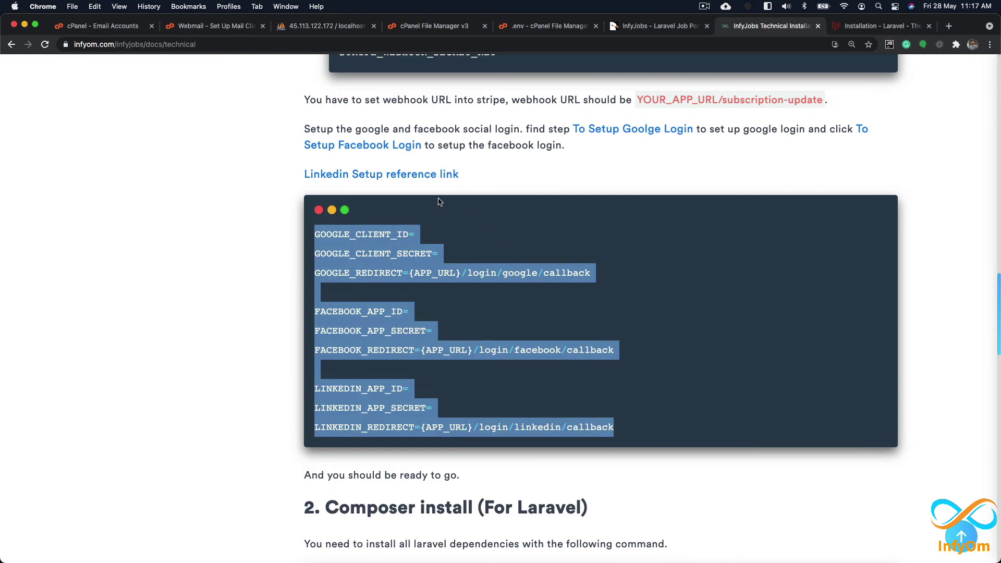
scroll(272, 252, "up", 20)
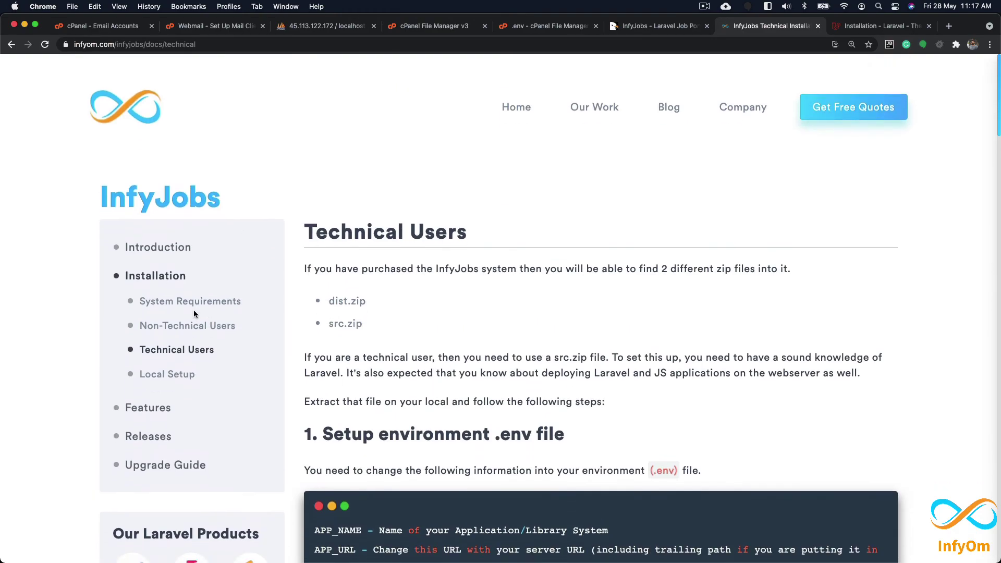
Step: Copy the /admin/login path from the Non-Technical Users guide's Admin login section into a new tab
left_click(260, 326)
scroll(570, 475, "down", 20)
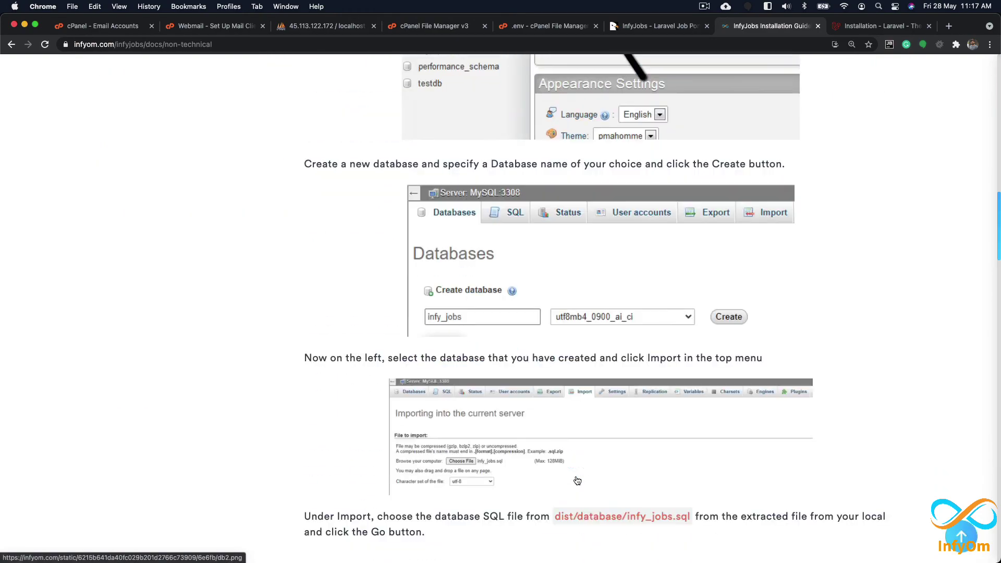
scroll(576, 481, "down", 5)
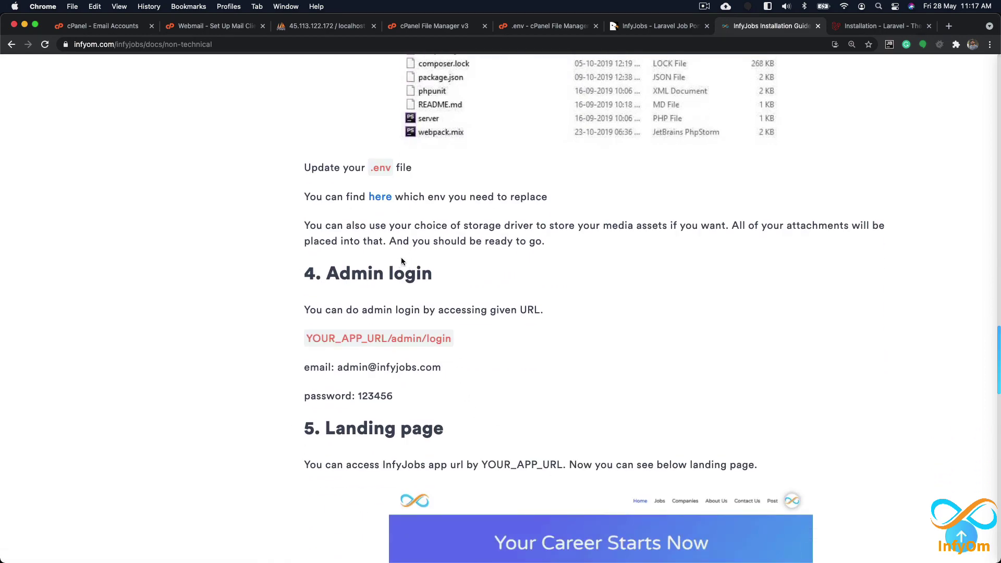
left_click_drag(308, 338, 452, 339)
left_click(339, 339)
key("super+plus")
key("super+plus")
key("super+plus")
key("super+plus")
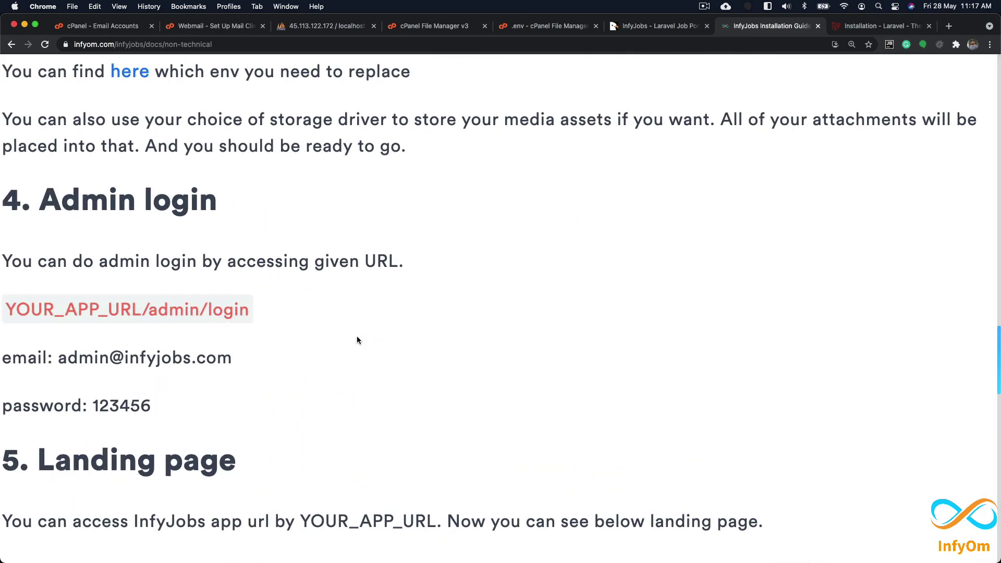
key("super+minus")
key("super+minus")
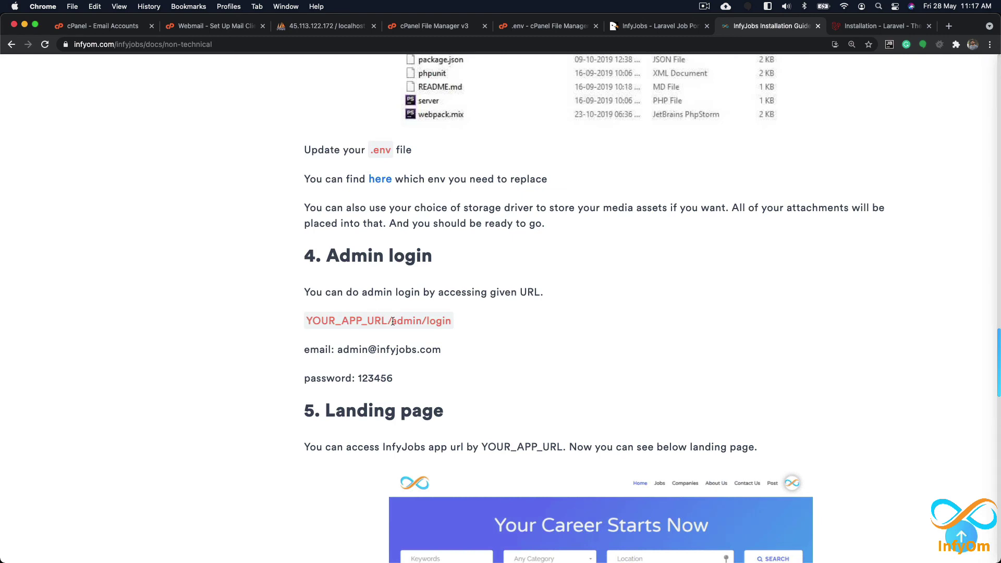
left_click_drag(387, 321, 454, 322)
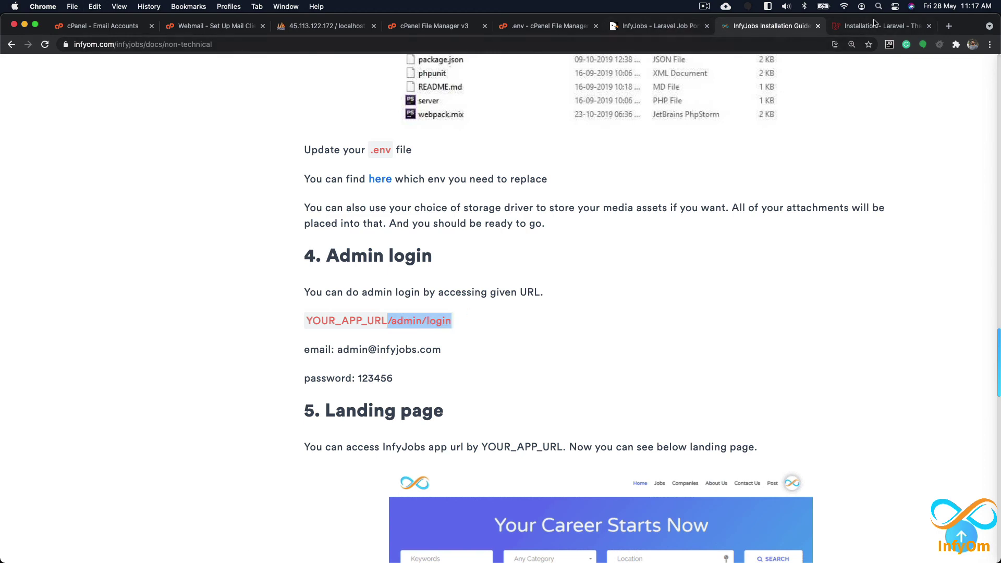
left_click(949, 26)
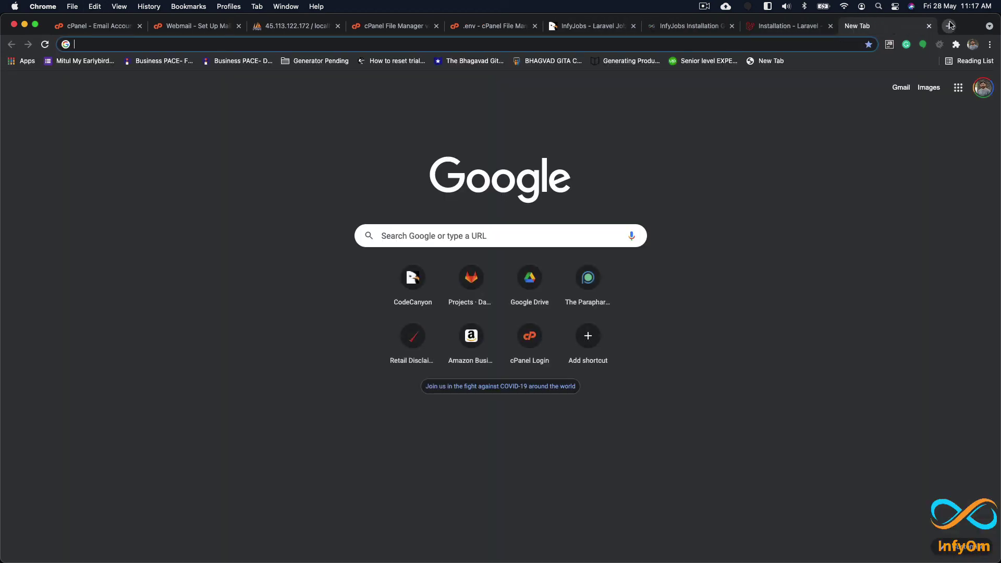
Step: Load jobs-demo.infyom.com/admin/login, inspect the downloaded raw PHP 'login' file, and return to Email Accounts
type("jobs")
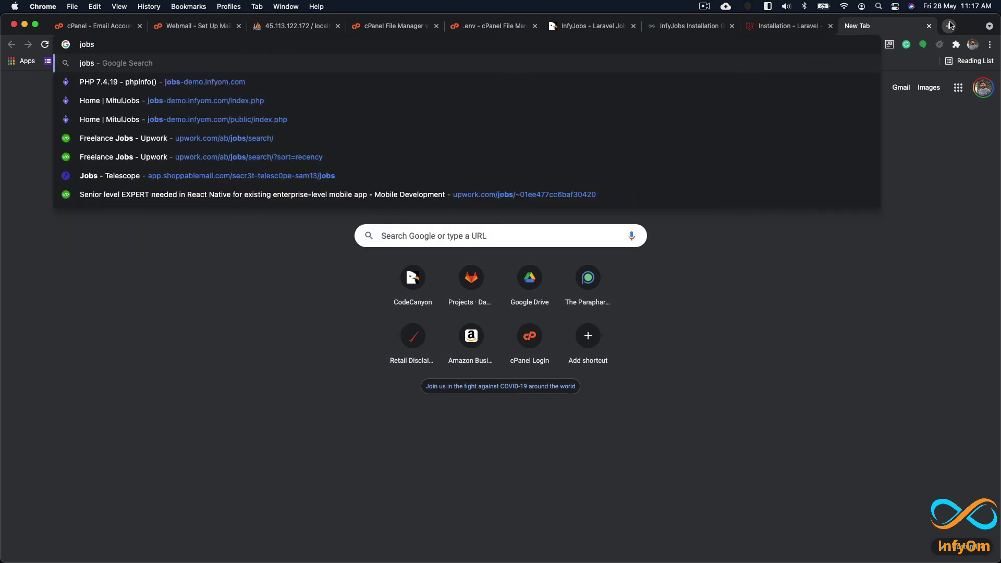
type("-demo.infyom")
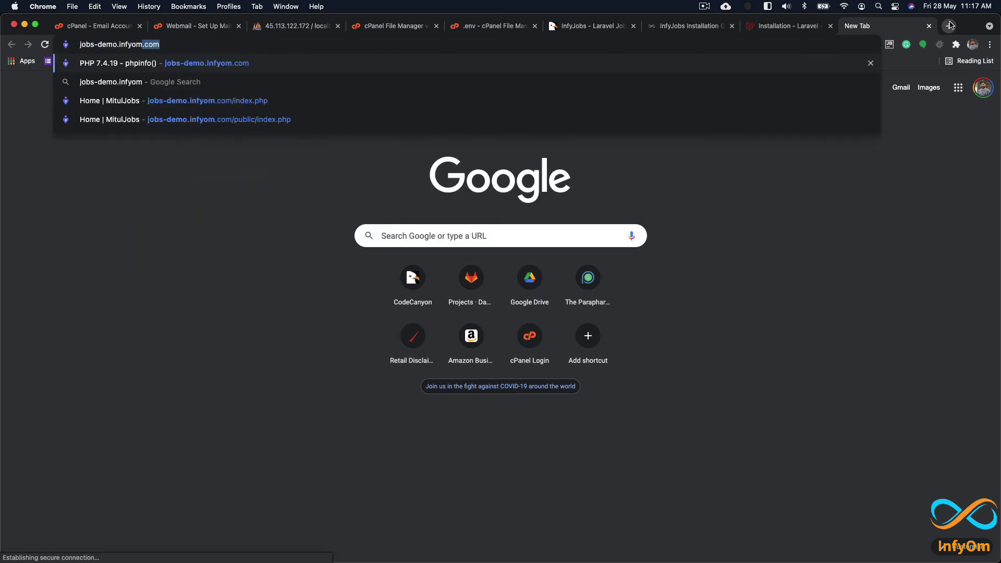
type(".com")
type("//admin/login")
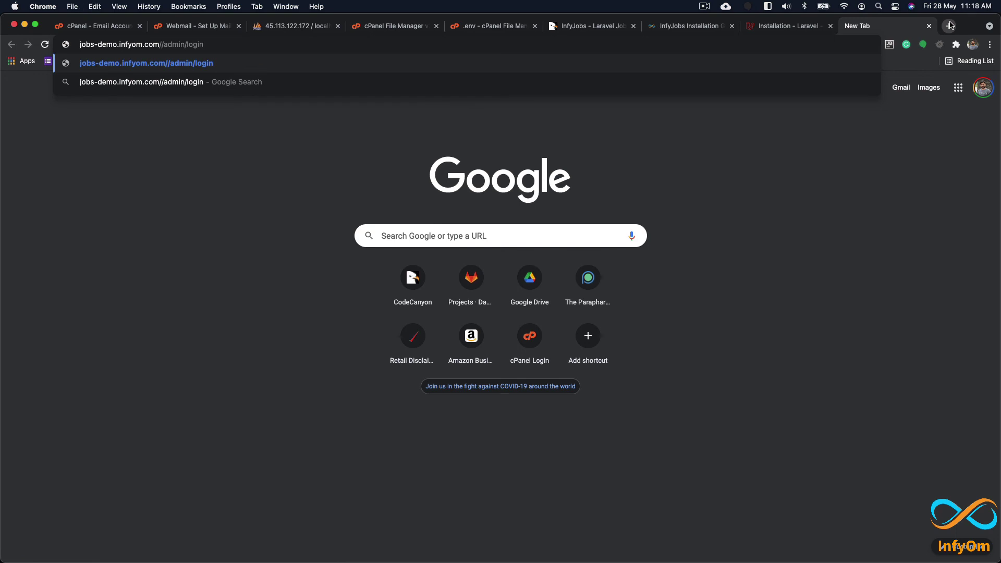
key("Return")
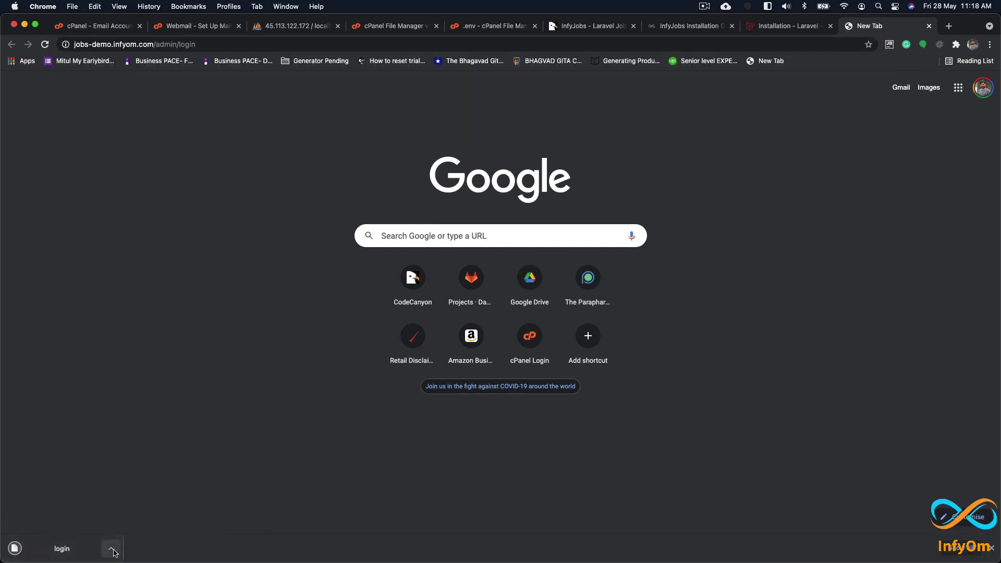
left_click(56, 550)
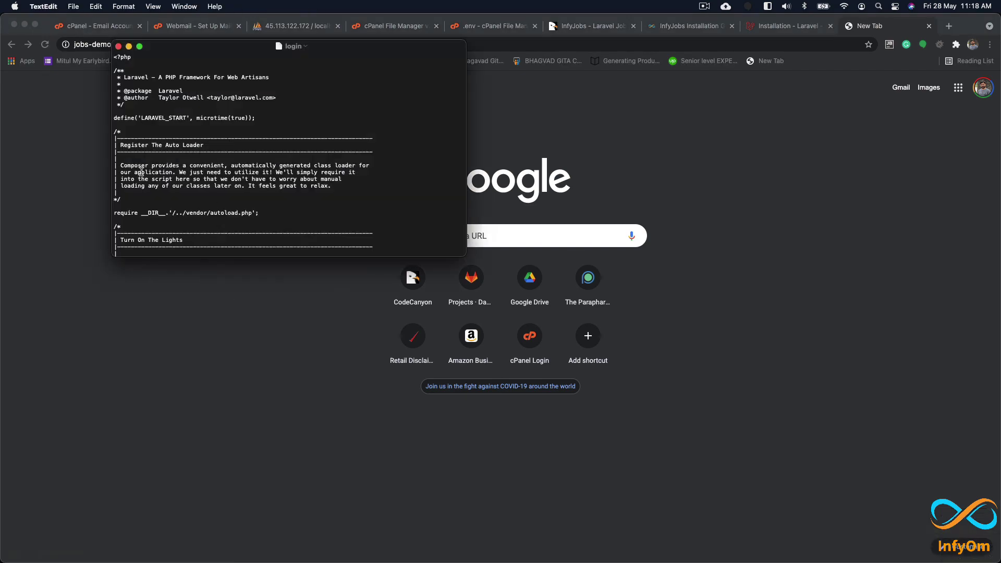
left_click(118, 46)
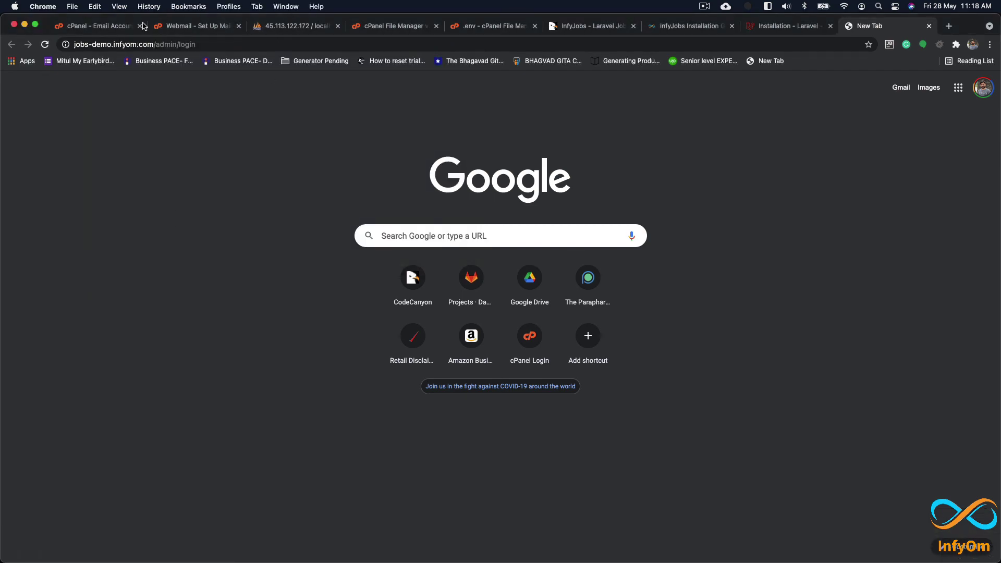
left_click(89, 27)
Step: In MultiPHP Manager, change jobs-demo.infyom.com from PHP 7.3 to PHP 7.4 (ea-php74)
scroll(269, 157, "up", 3)
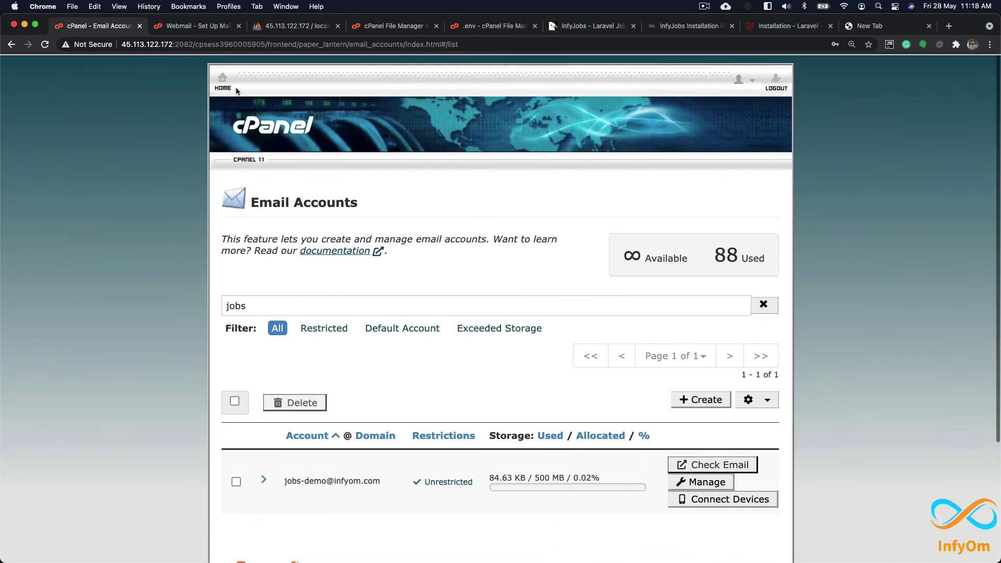
left_click(263, 97)
scroll(484, 397, "down", 10)
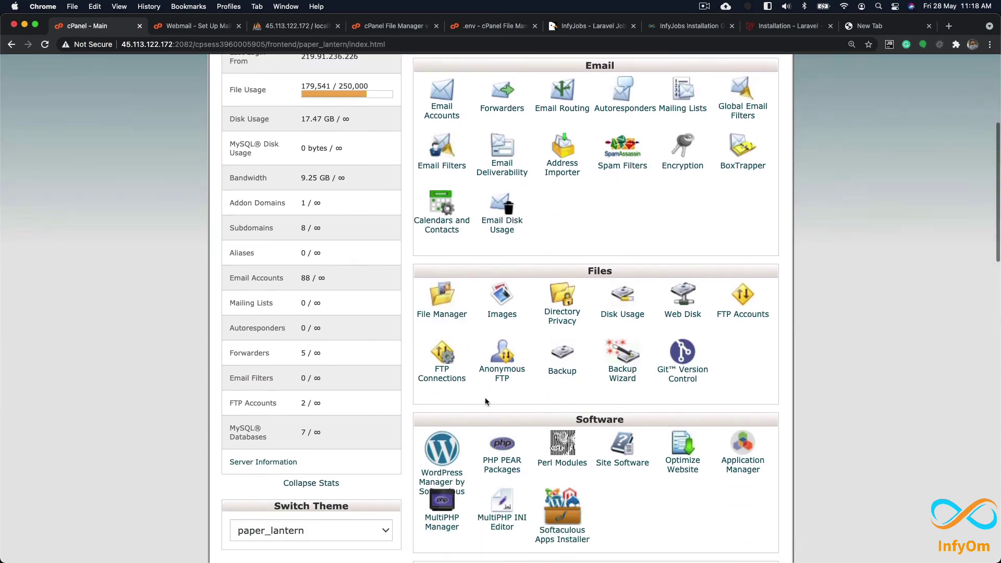
left_click(442, 287)
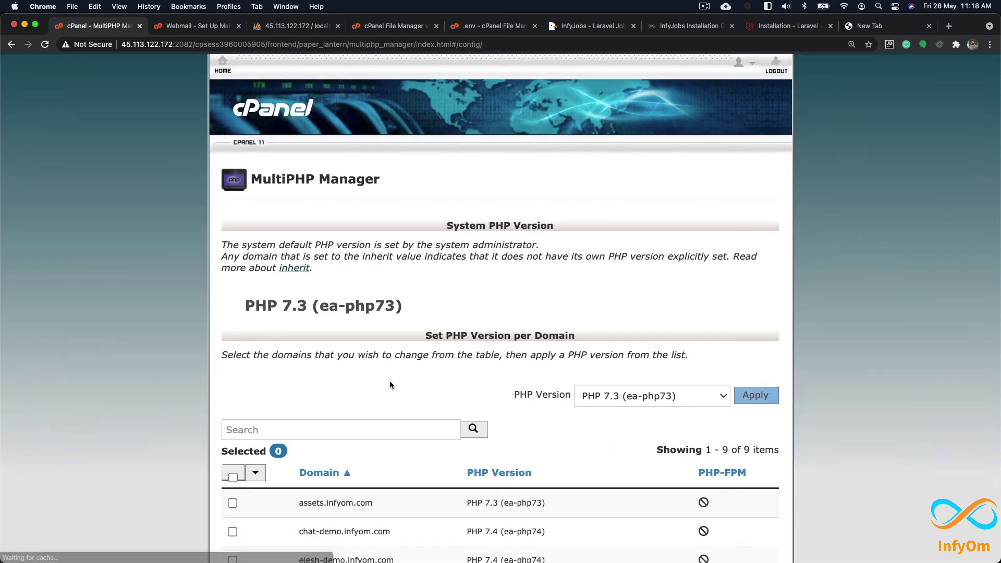
scroll(365, 364, "down", 6)
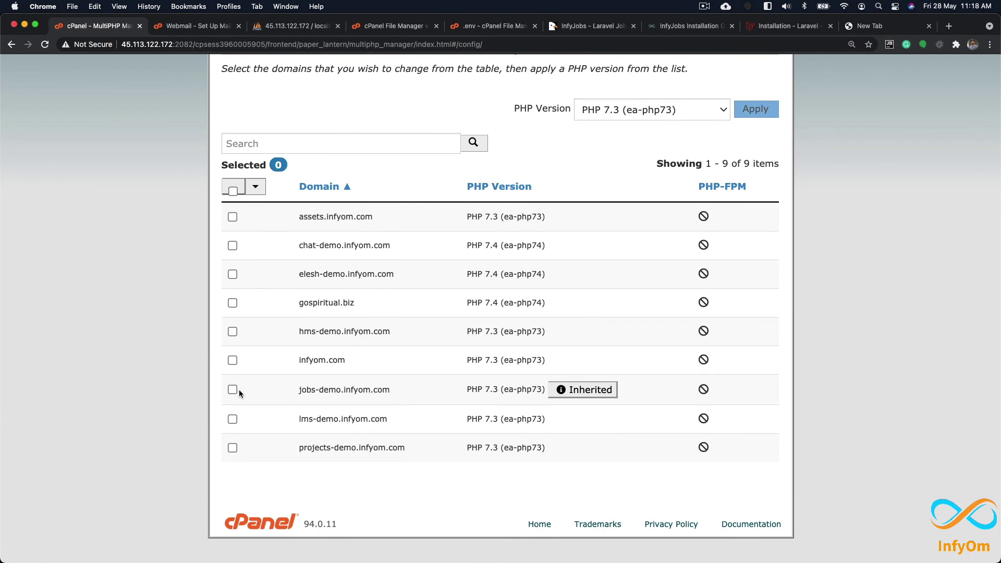
left_click_drag(467, 388, 543, 388)
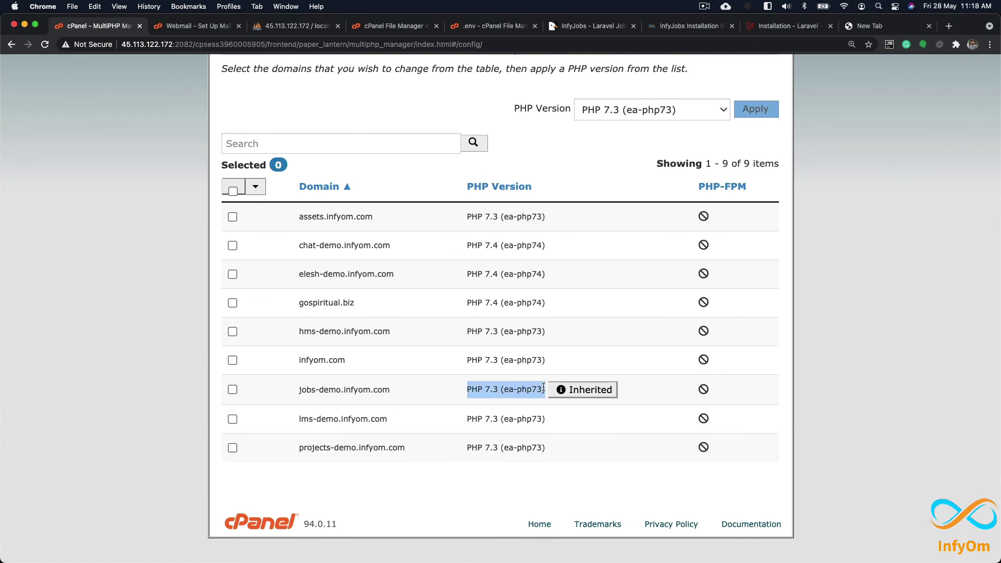
left_click(232, 389)
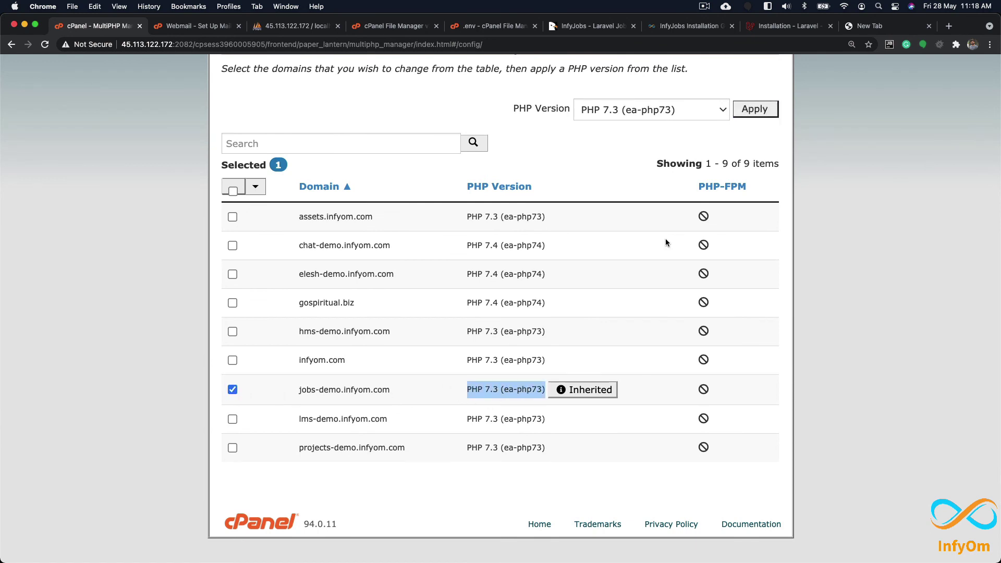
left_click(688, 114)
left_click(678, 125)
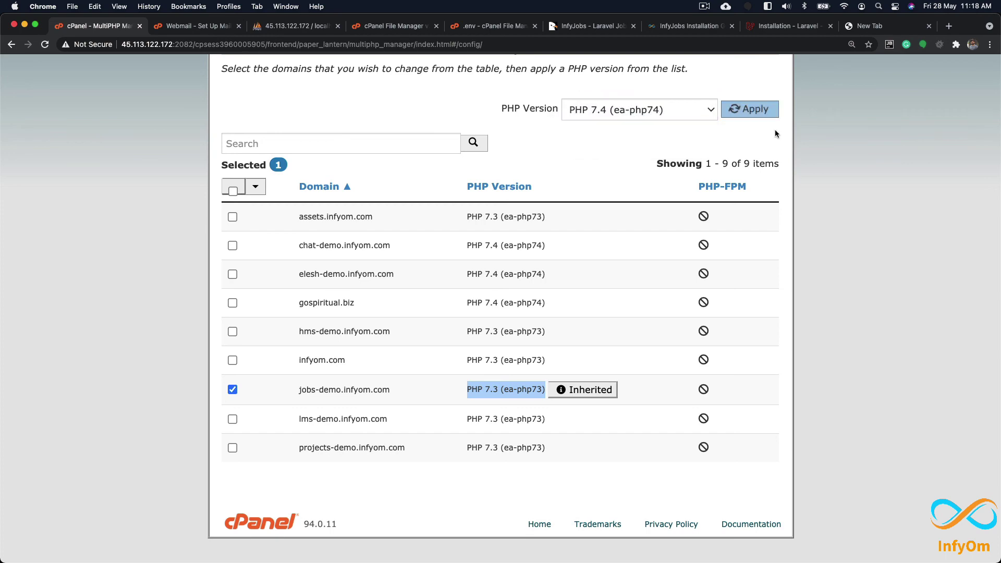
left_click(754, 109)
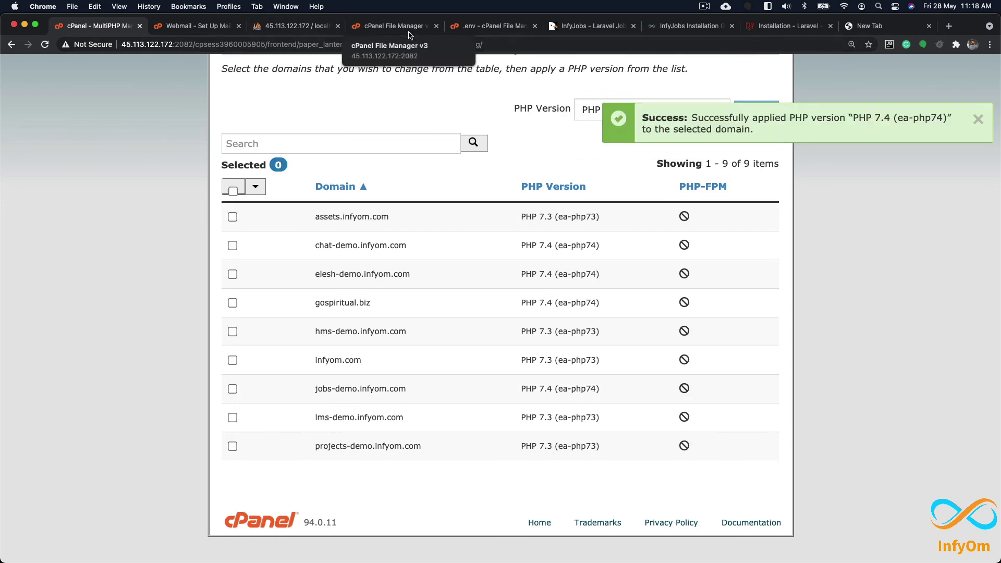
left_click(394, 26)
scroll(349, 287, "up", 5)
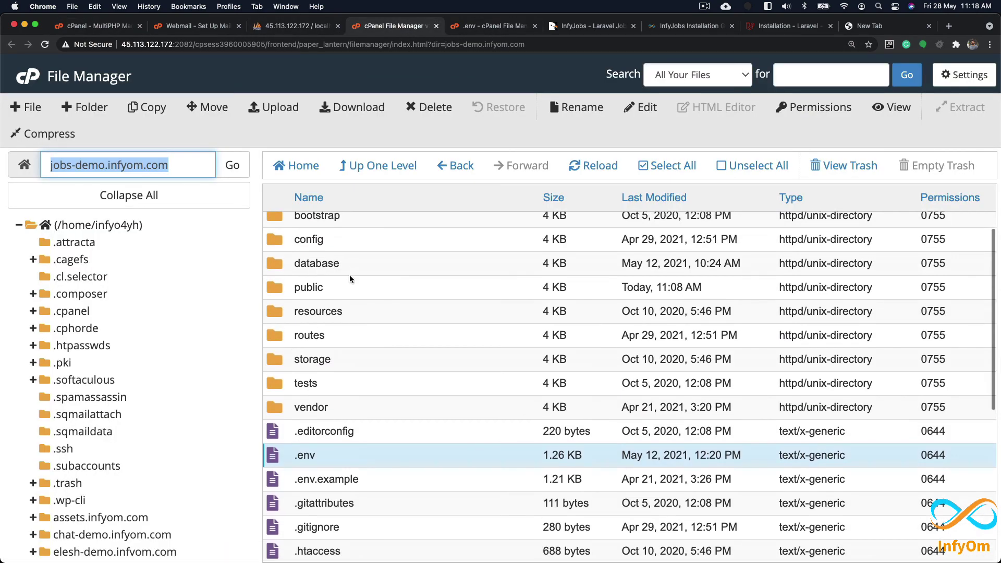
Step: View public/.htaccess and highlight its ea-php74 AddHandler block
double_click(349, 287)
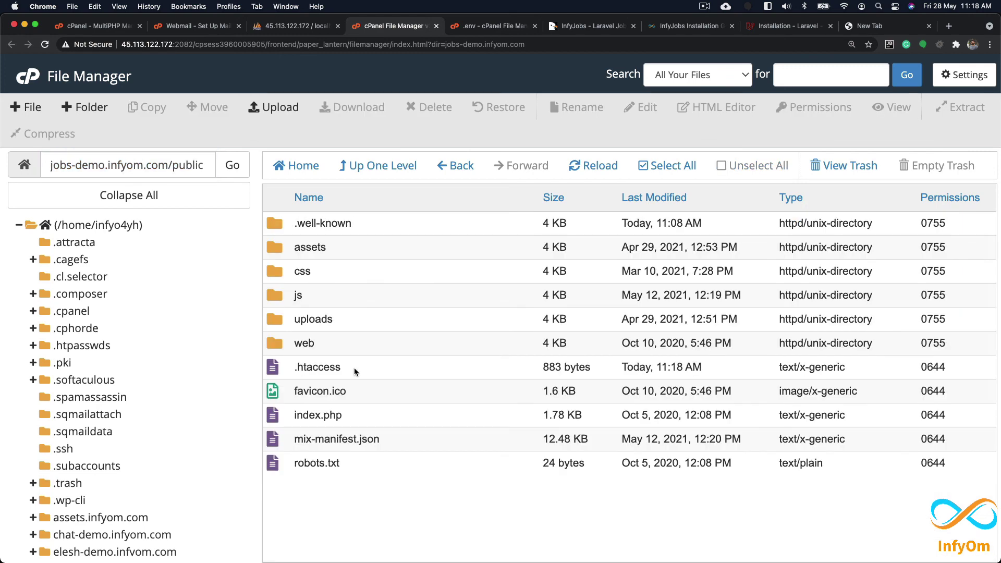
right_click(358, 367)
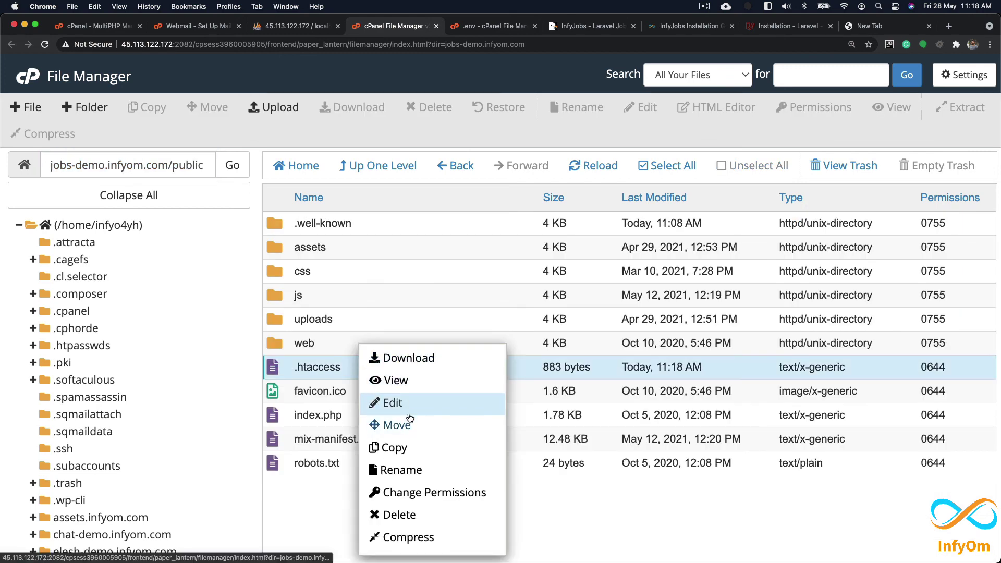
left_click(409, 382)
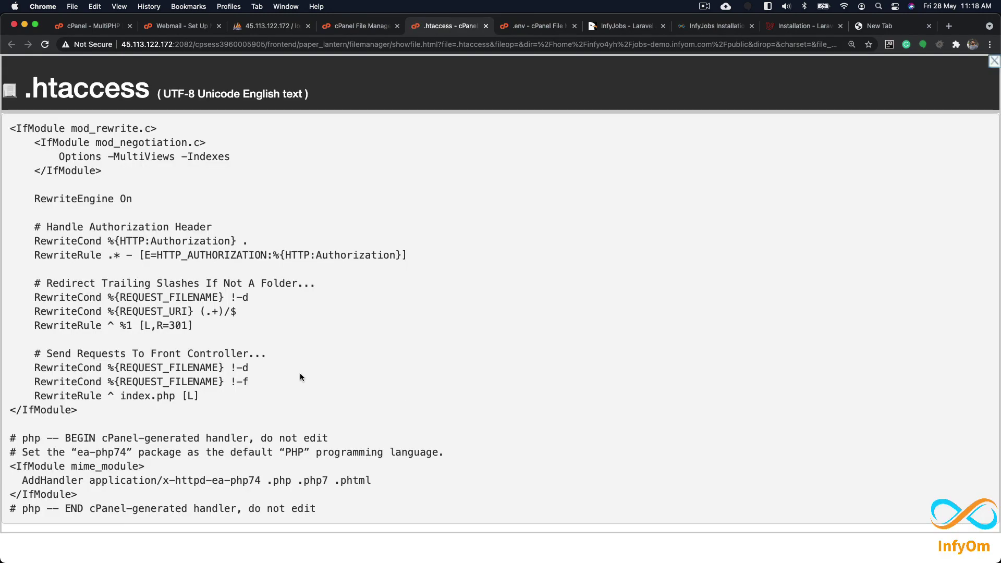
left_click_drag(83, 496, 7, 467)
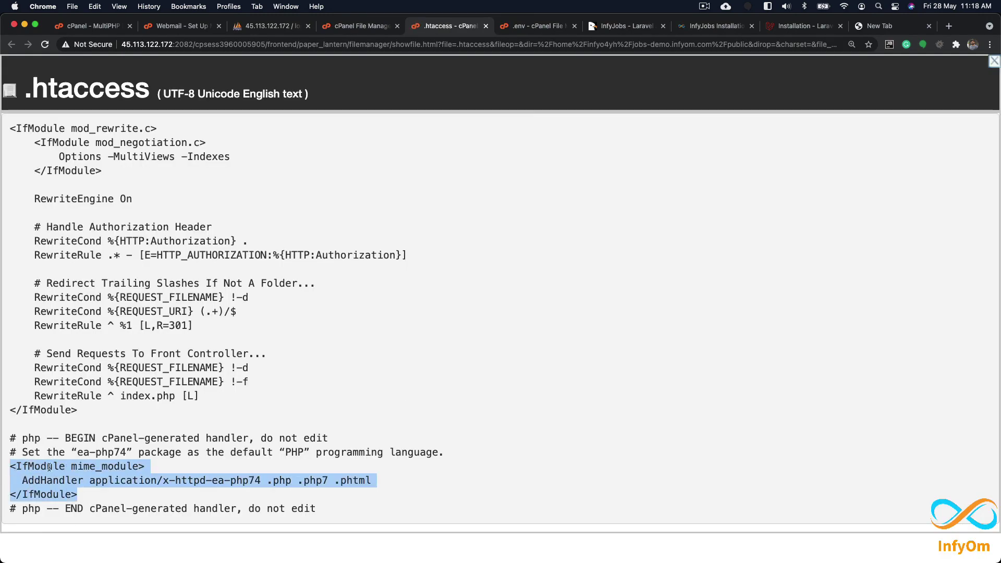
left_click(868, 29)
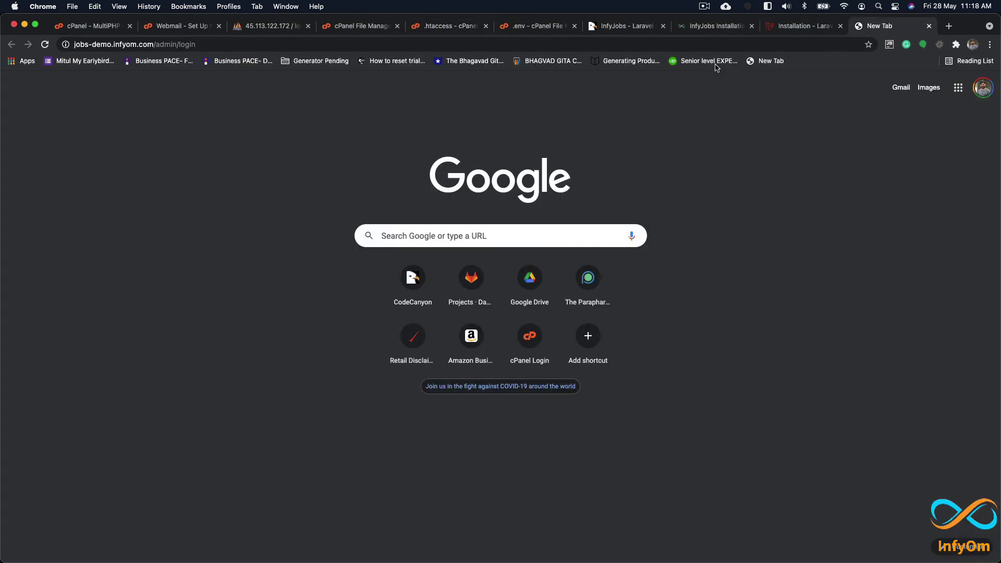
Step: Retry jobs-demo.infyom.com/admin/login and open Chrome's developer tools on the page
left_click(220, 45)
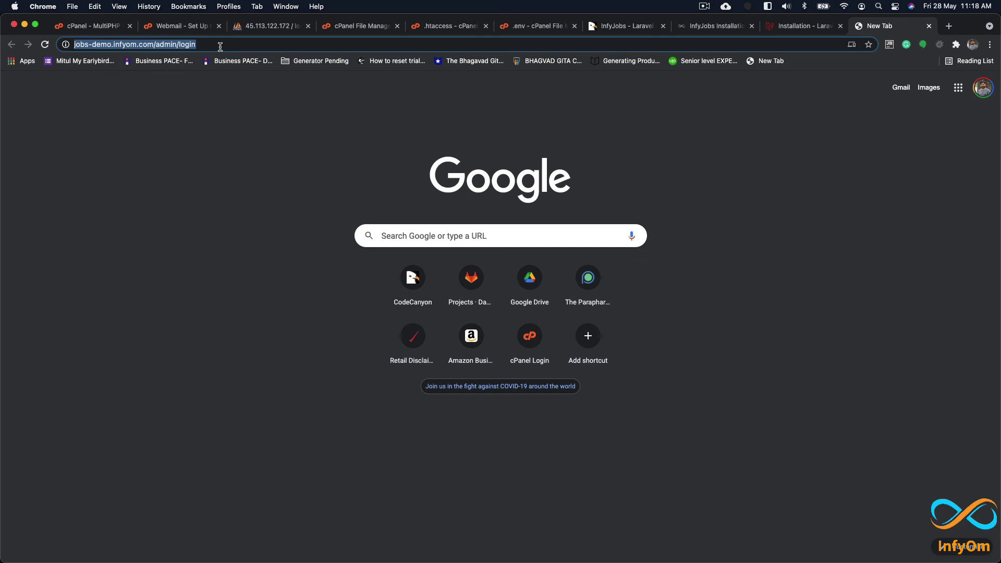
key("Return")
right_click(155, 168)
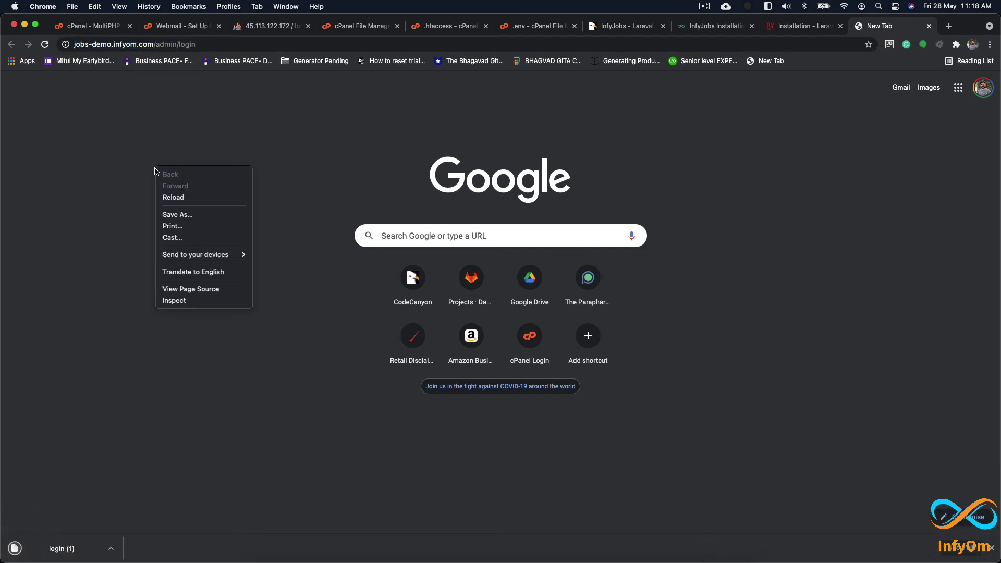
left_click(157, 472)
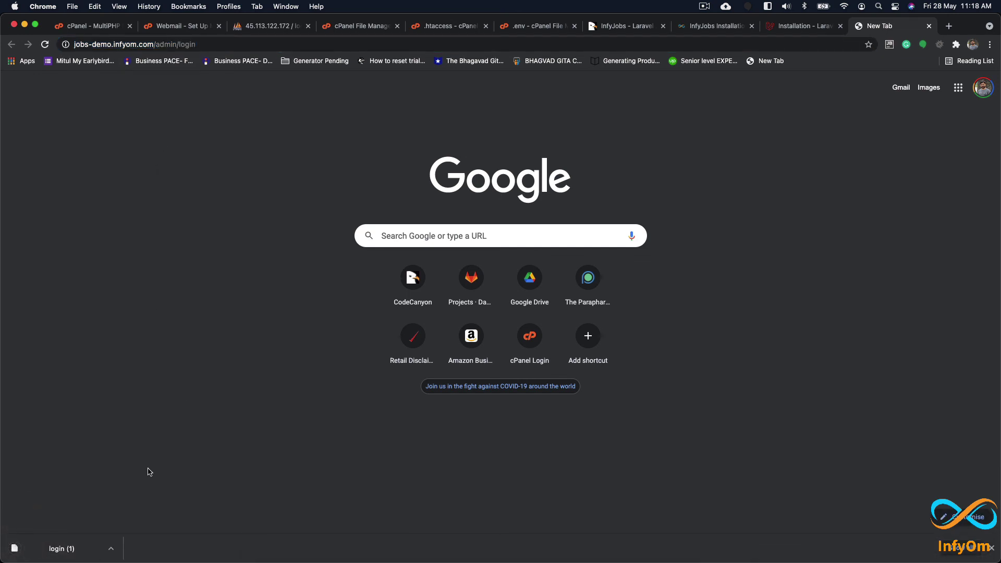
right_click(136, 261)
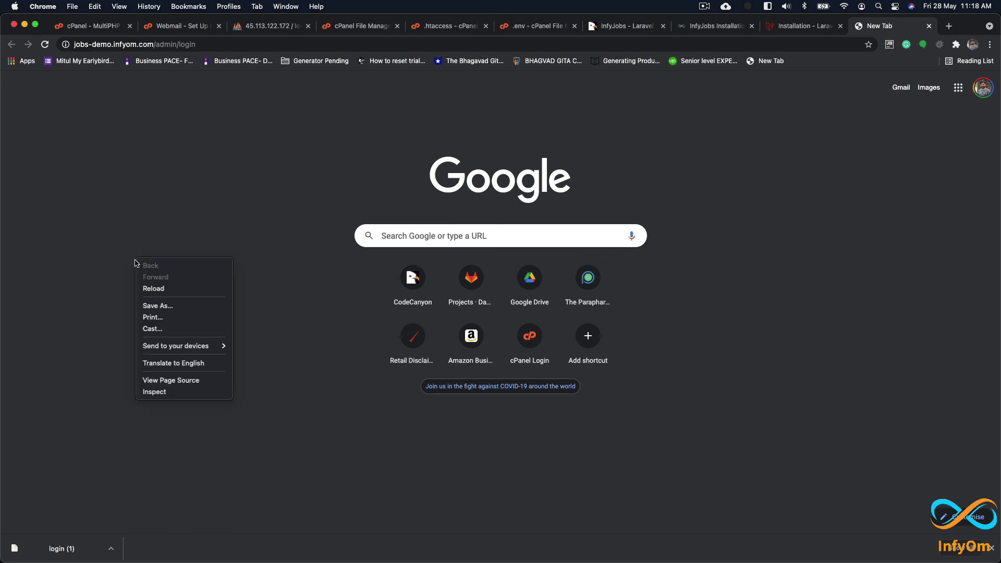
left_click(186, 400)
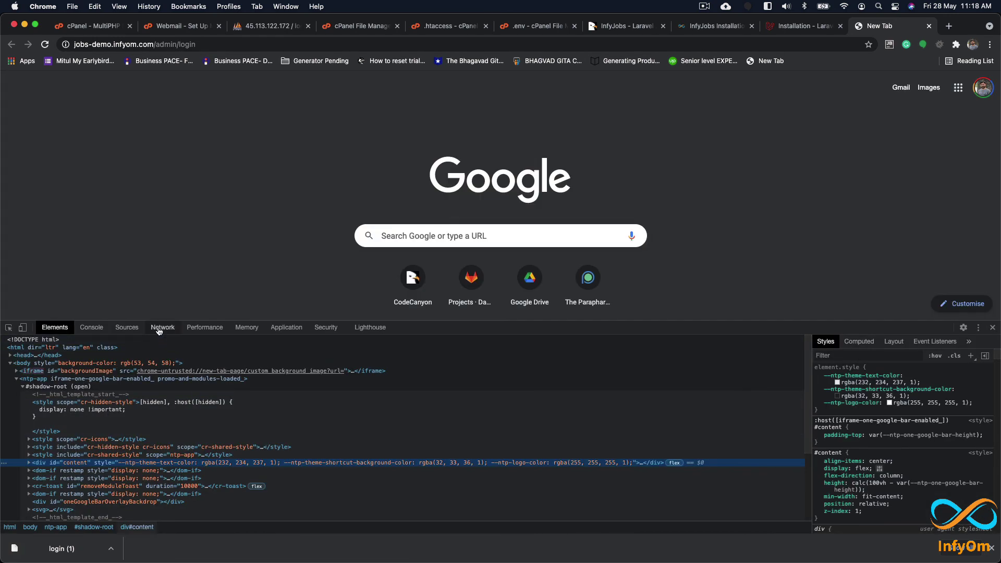
Step: Reload the admin login page with cache disabled and log preserved, then close DevTools and the download bar
left_click(163, 328)
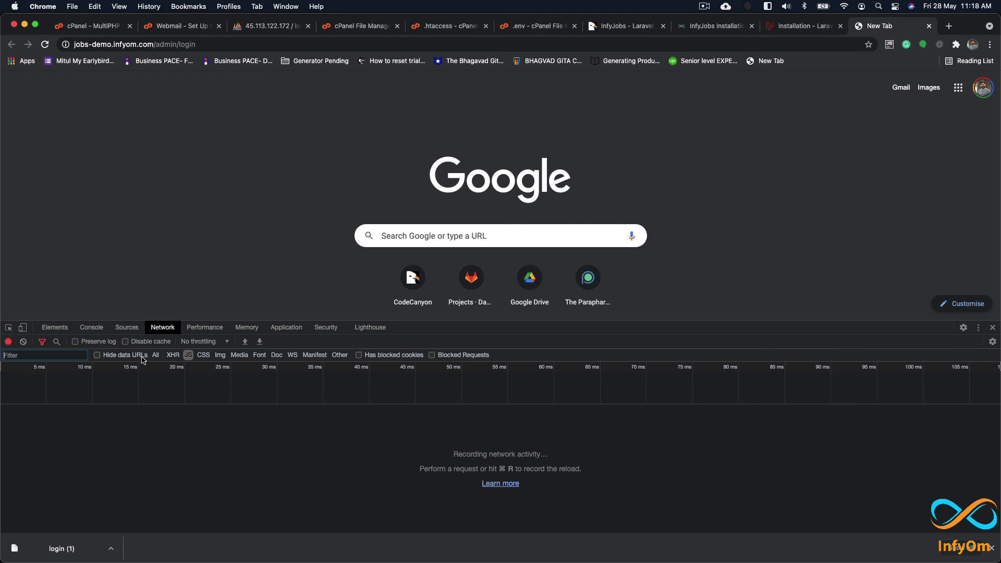
left_click(126, 342)
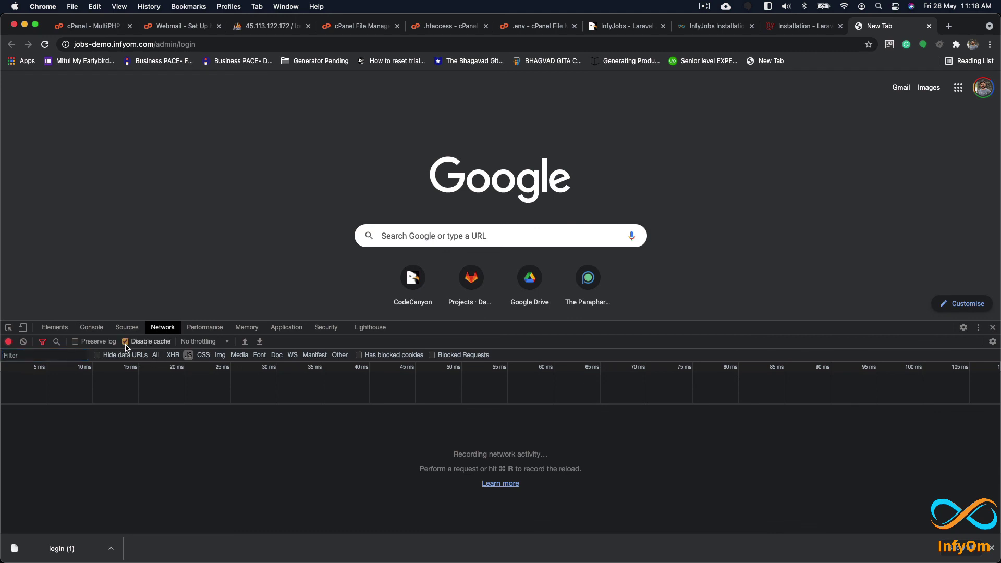
left_click(75, 341)
left_click(219, 45)
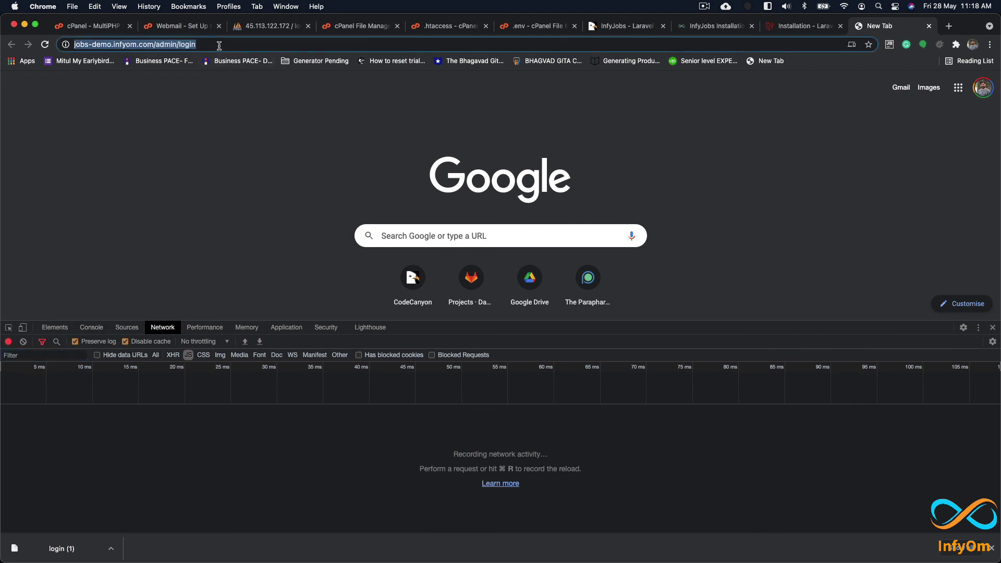
key("Return")
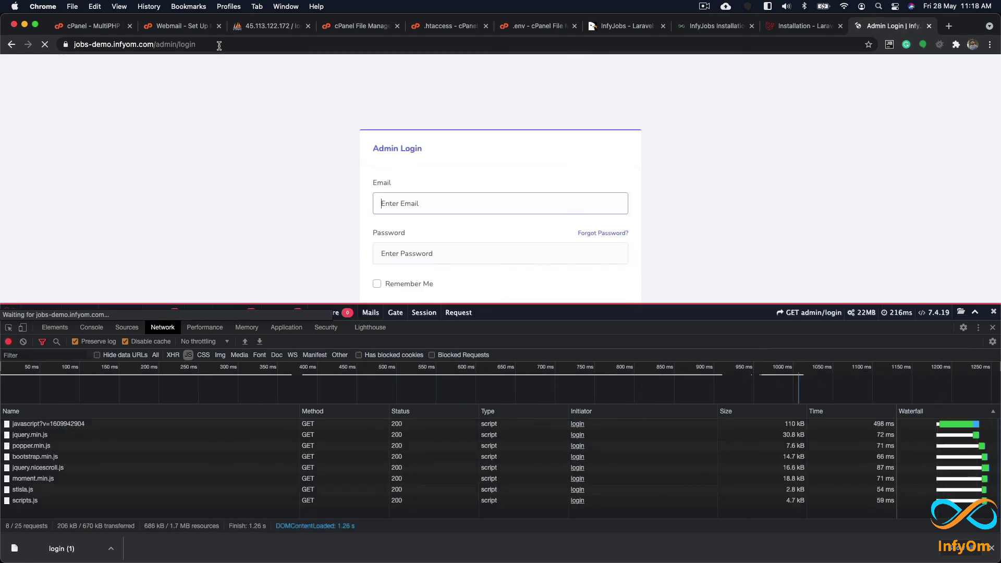
left_click(125, 341)
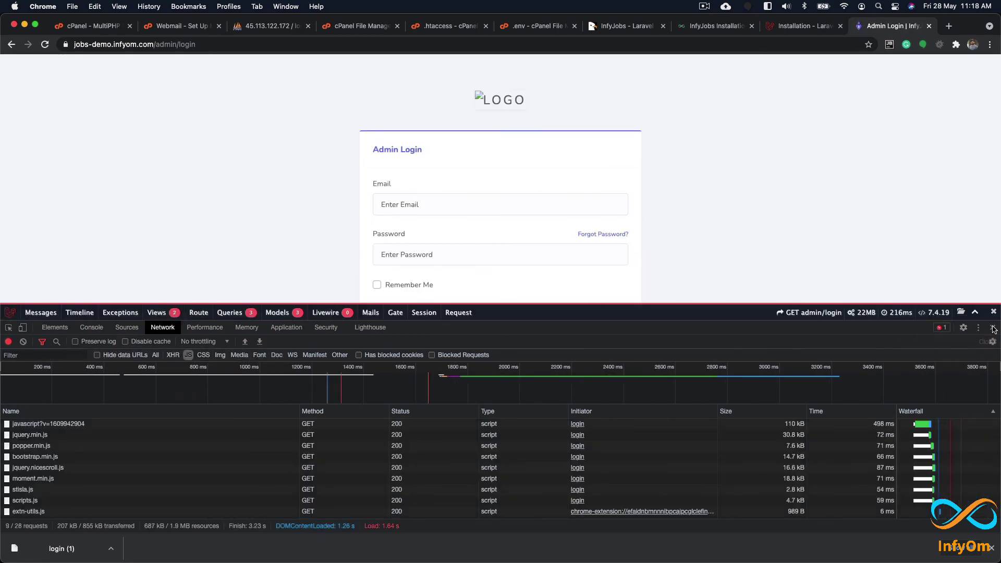
left_click(992, 327)
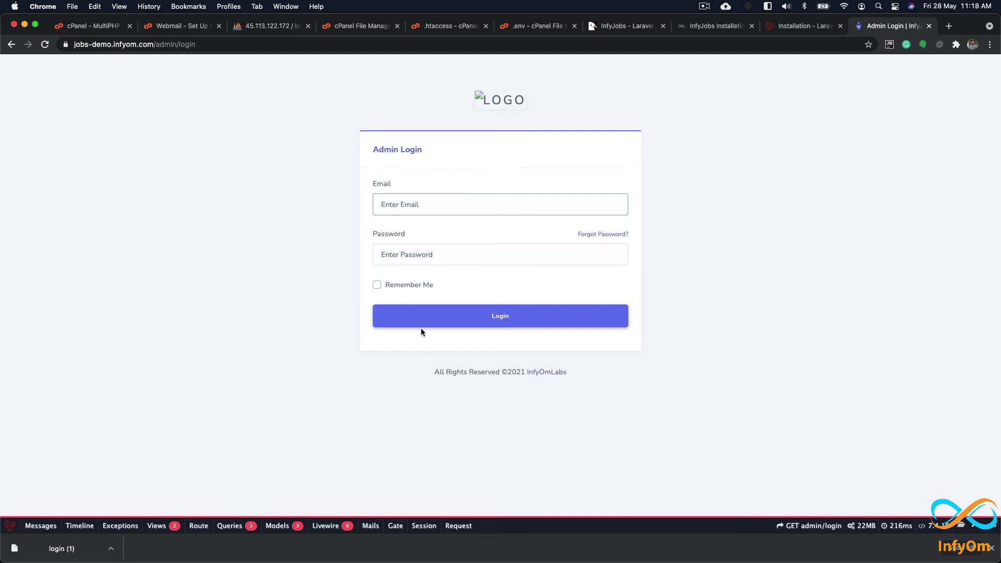
left_click(992, 549)
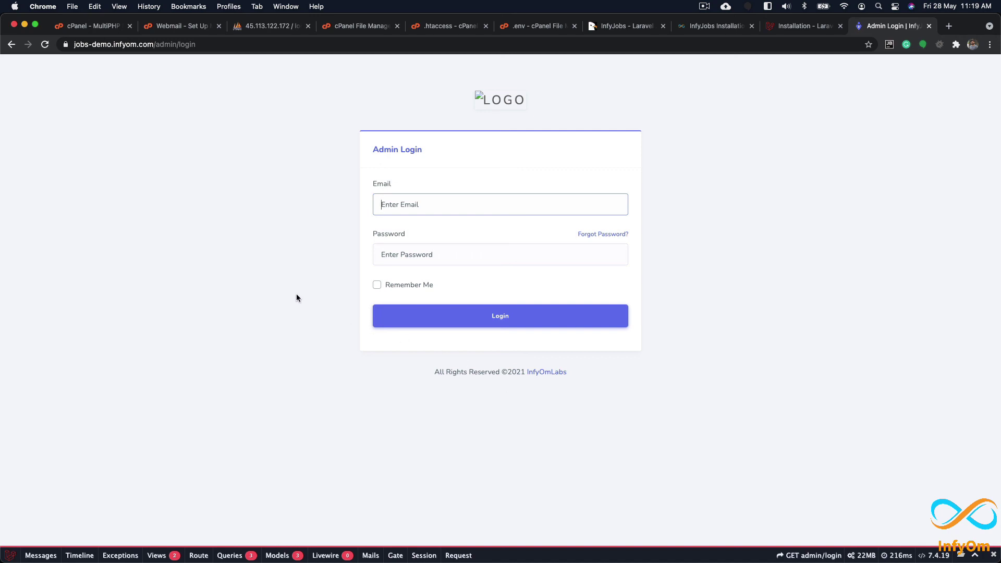
right_click(477, 96)
left_click(508, 111)
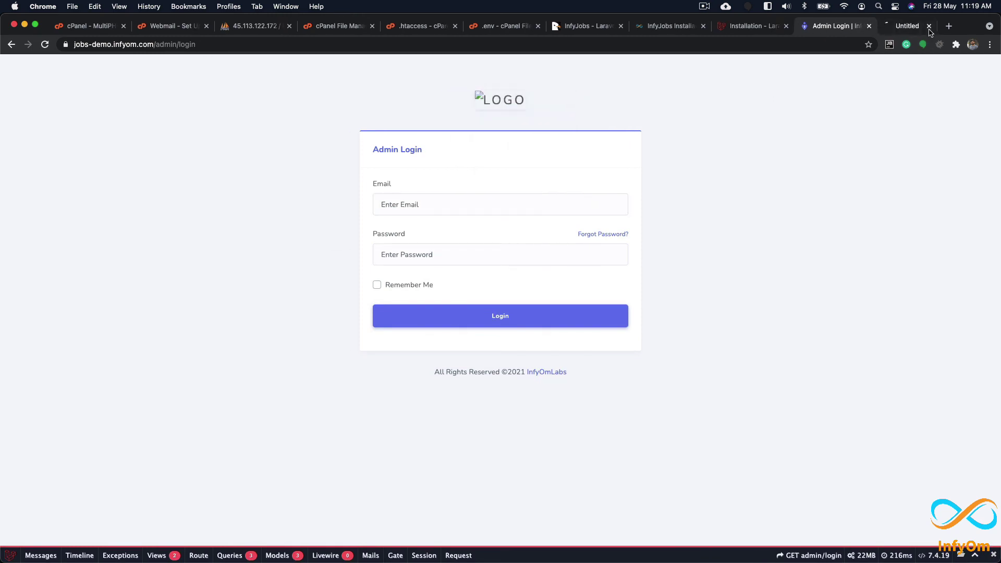
left_click(885, 27)
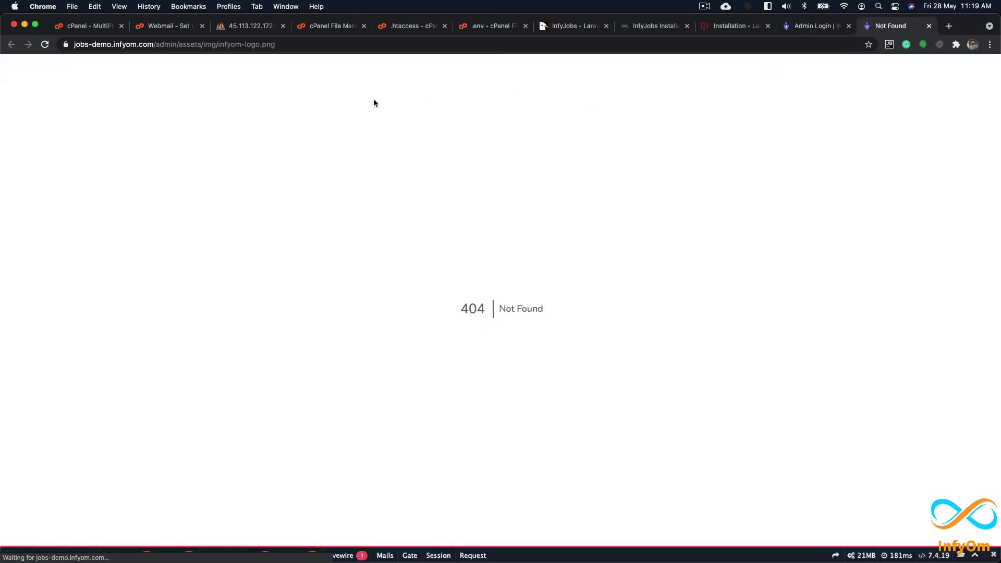
left_click(164, 44)
double_click(176, 46)
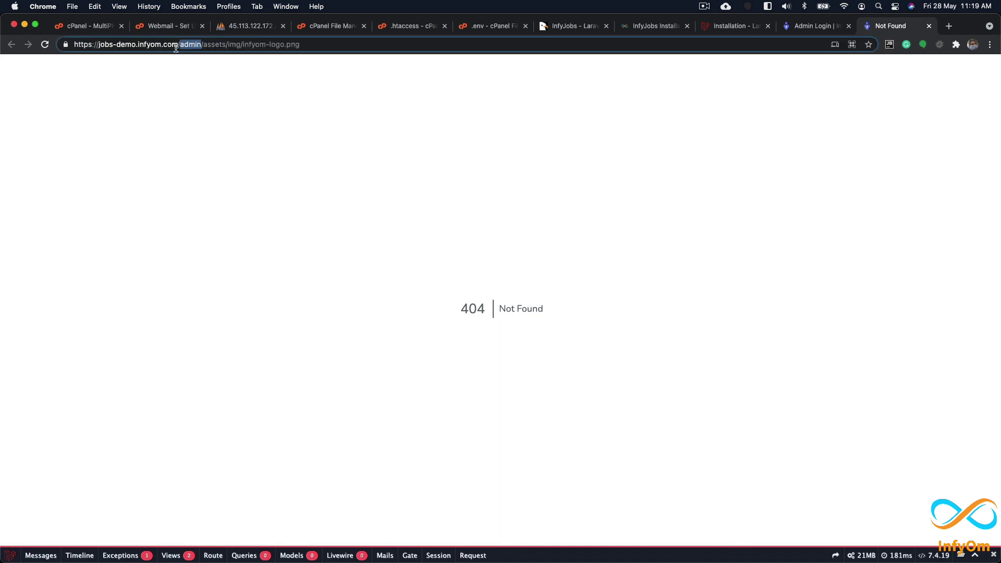
key("BackSpace")
key("BackSpace")
key("Return")
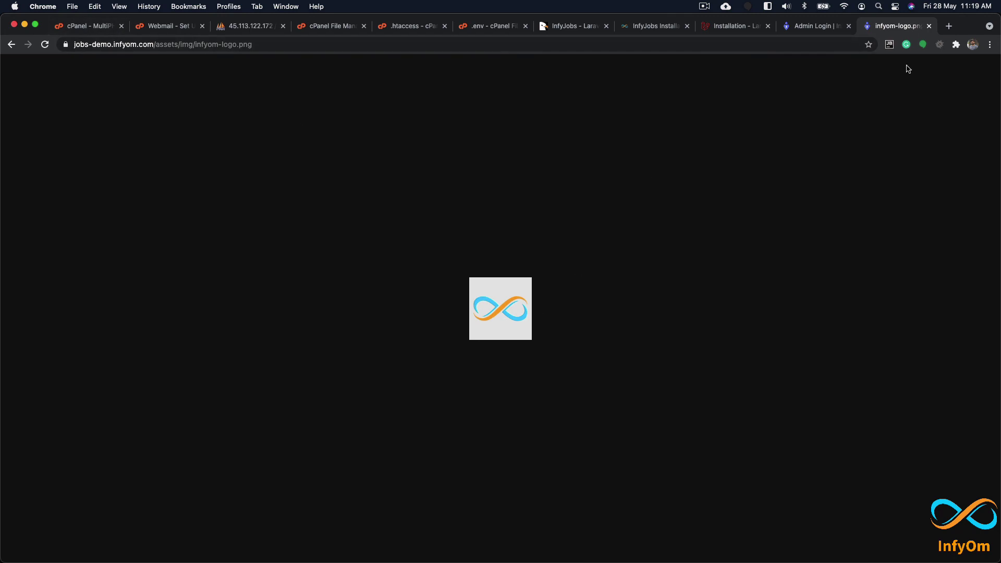
left_click(929, 26)
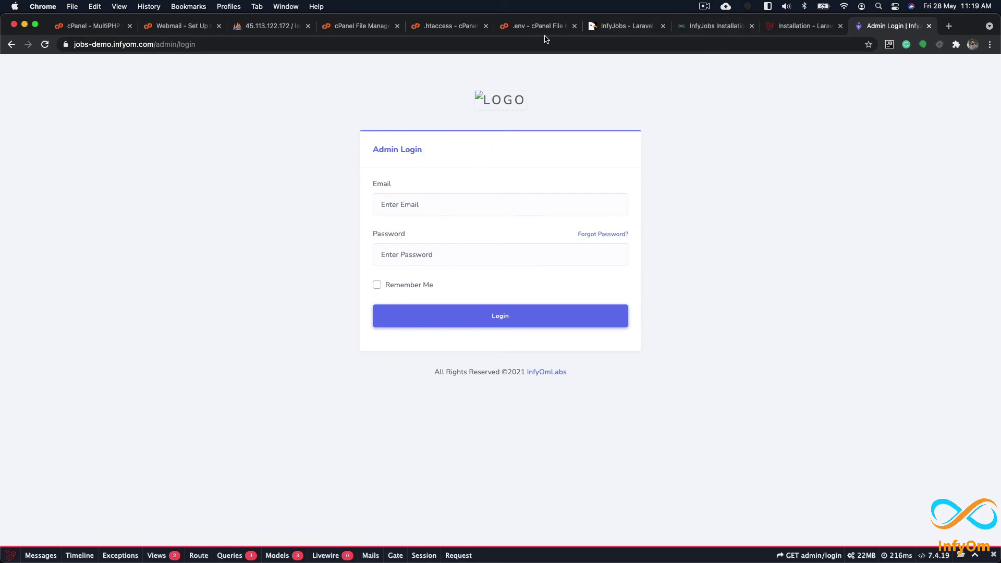
Step: Copy the default admin e-mail from the installation docs into the Admin Login e-mail field
left_click(715, 26)
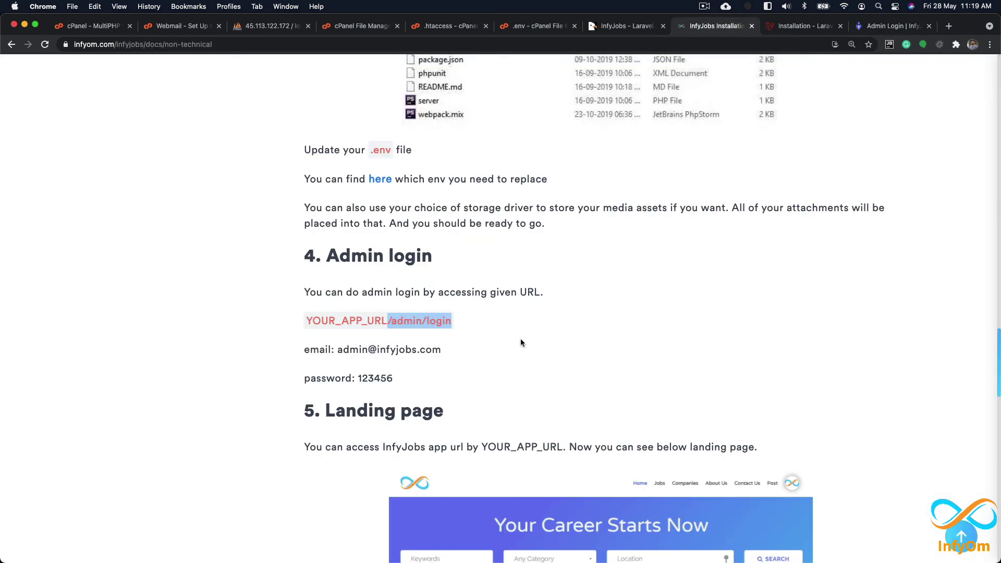
left_click_drag(338, 350, 452, 354)
key("super+c")
left_click(893, 26)
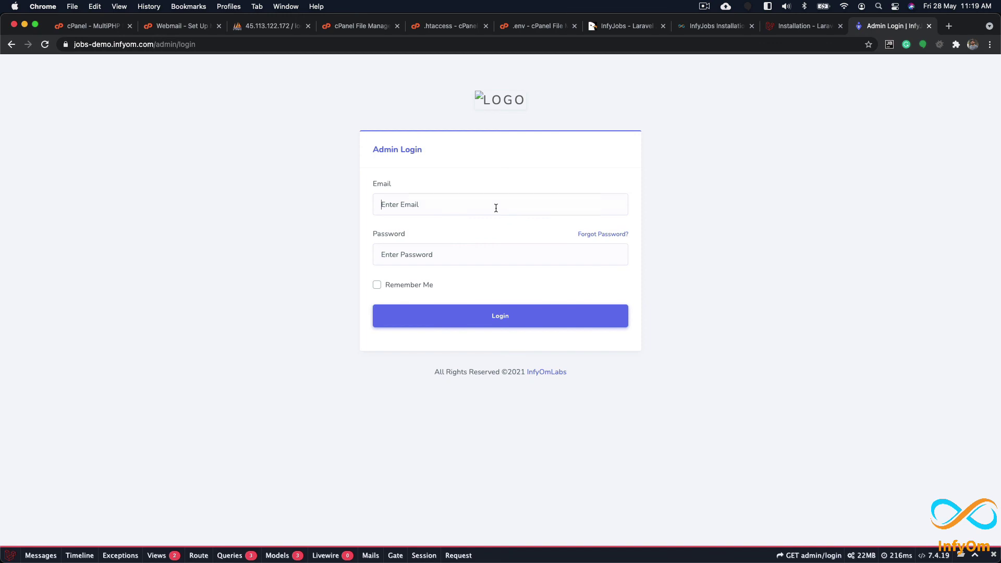
key("super+v")
Step: Paste the default admin password from the docs and log in to the Dashboard
left_click(704, 26)
left_click(378, 379)
double_click(378, 379)
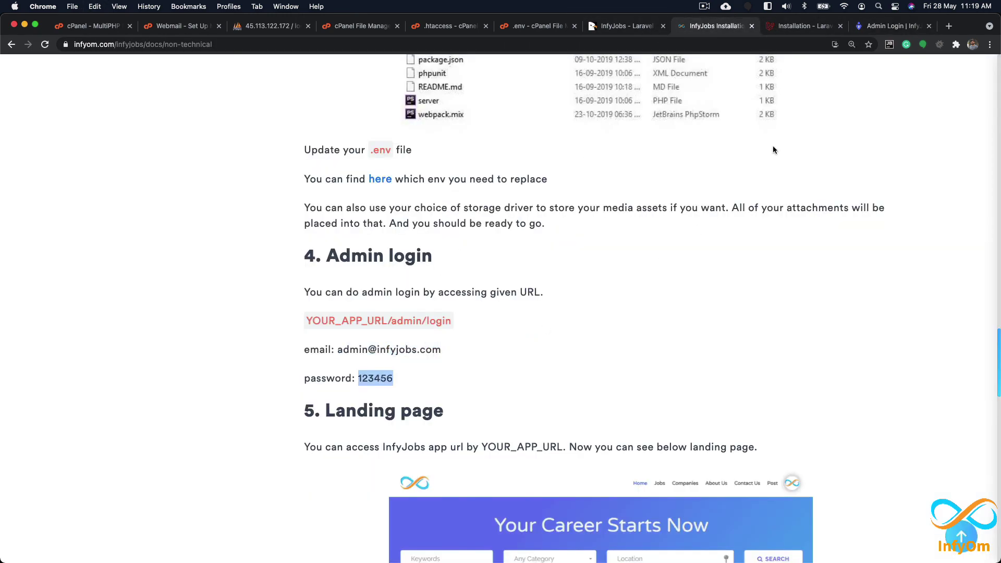
left_click(893, 26)
left_click(445, 254)
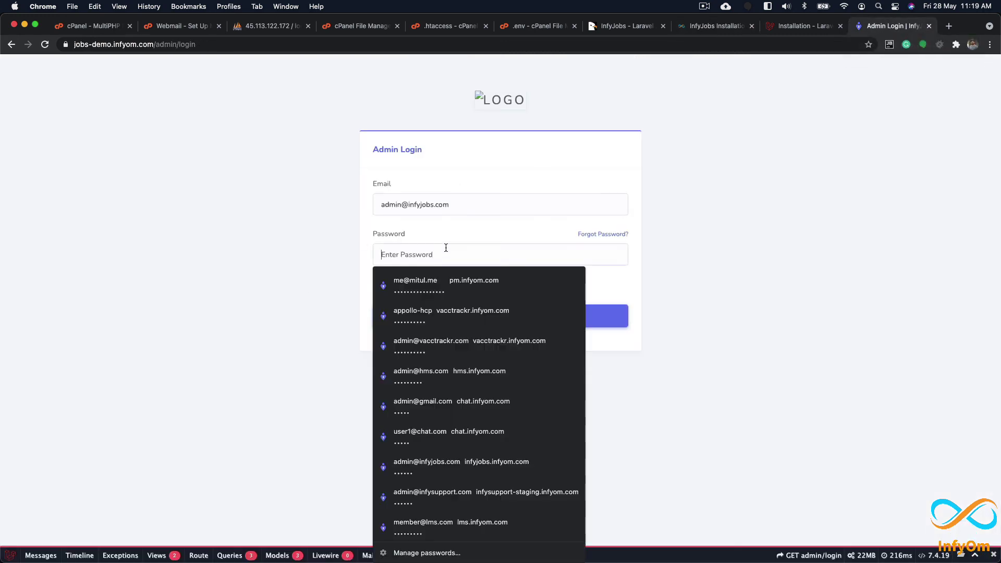
key("super+v")
left_click(498, 317)
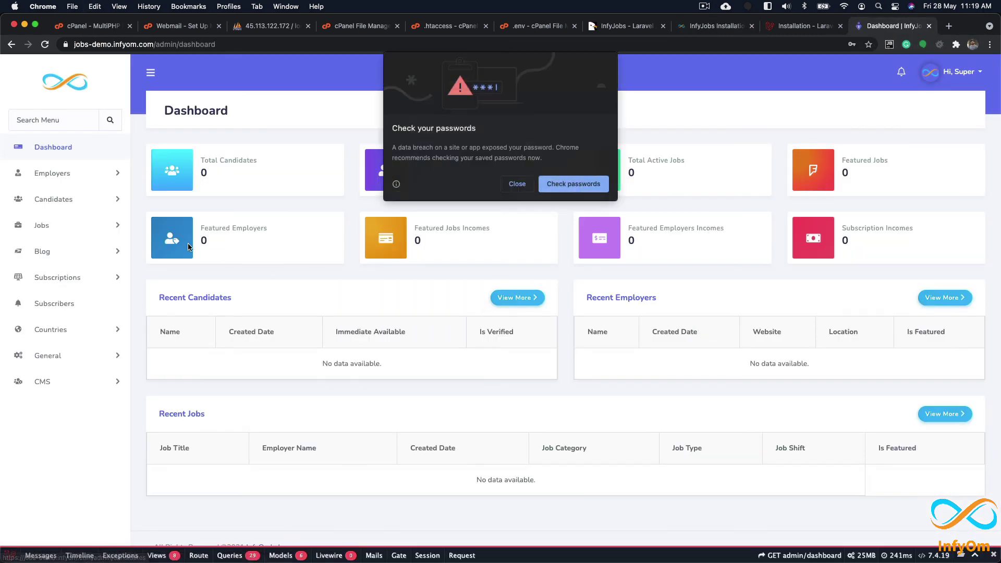
Step: Dismiss Chrome's password warning and view the Employers and Candidates lists
left_click(517, 184)
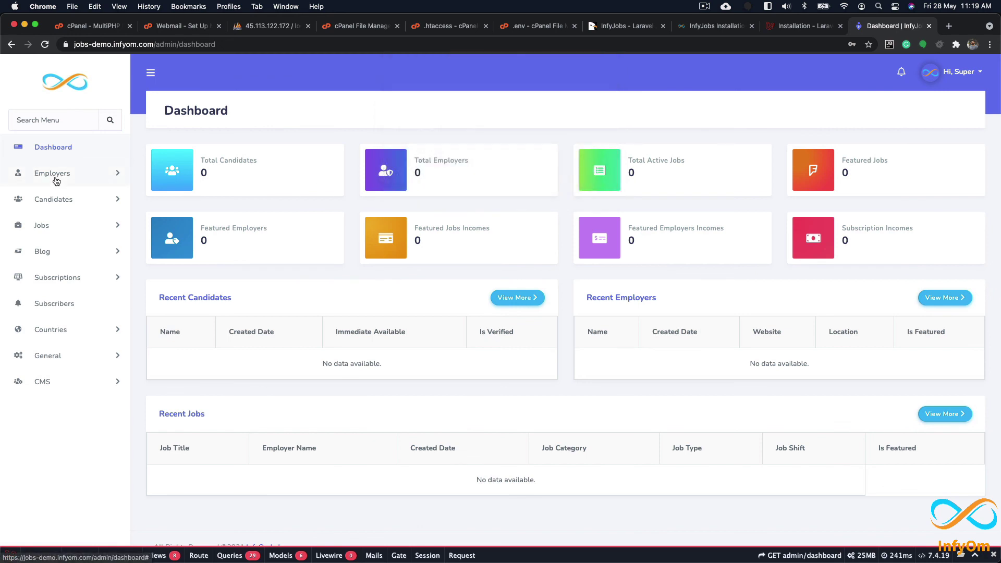
left_click(57, 178)
left_click(74, 210)
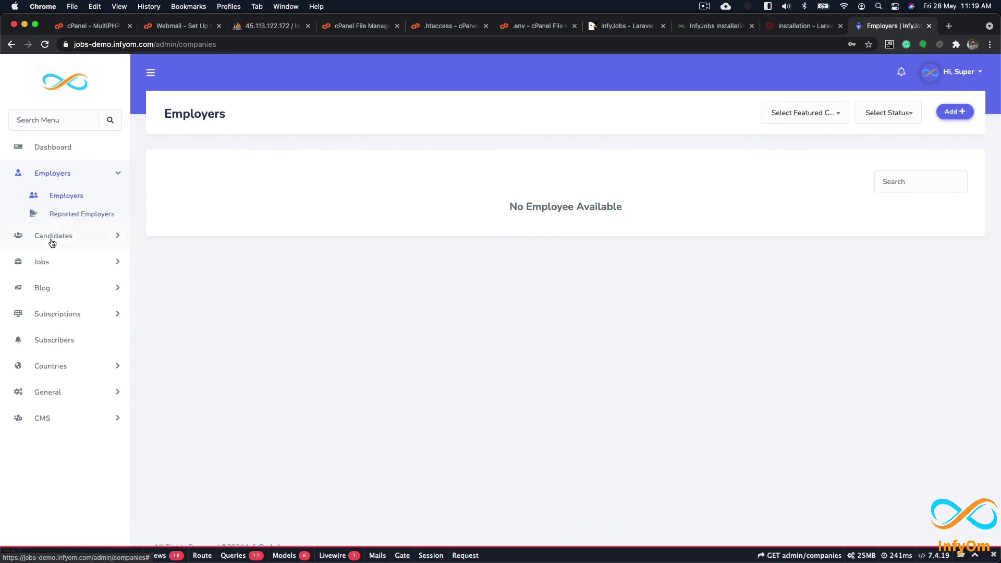
left_click(50, 238)
left_click(68, 232)
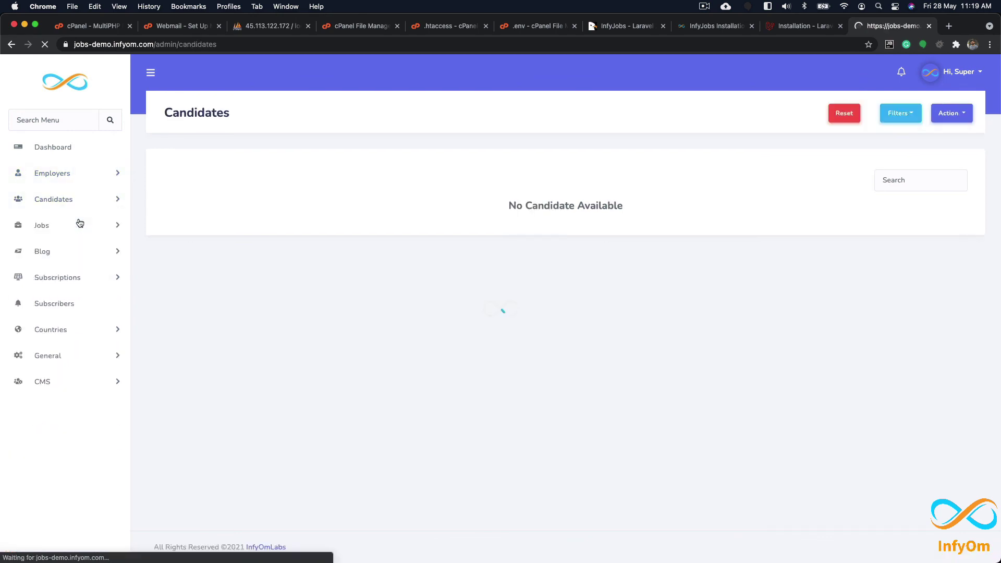
Step: View the Skills list under General, then open CMS > Front Settings
left_click(45, 432)
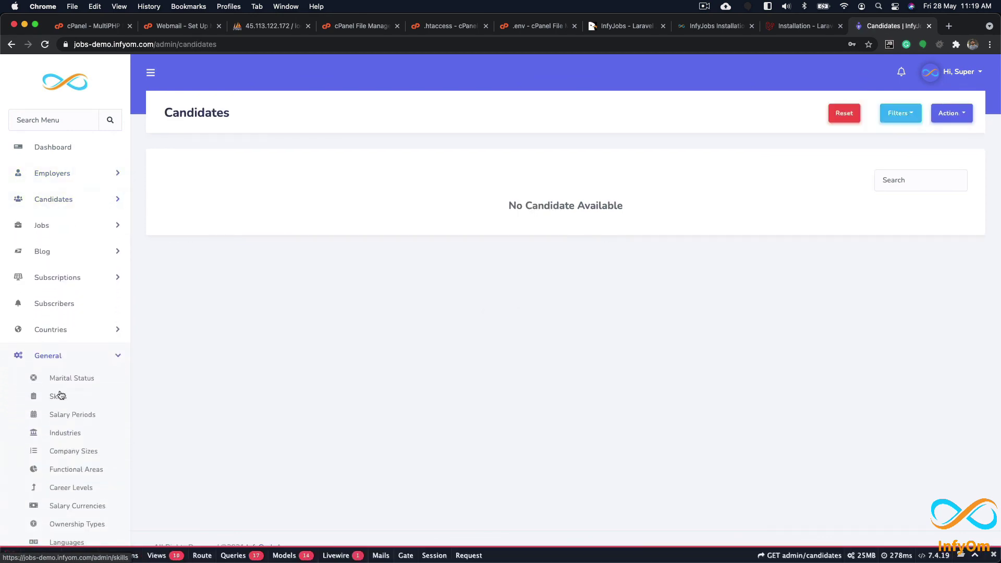
left_click(58, 397)
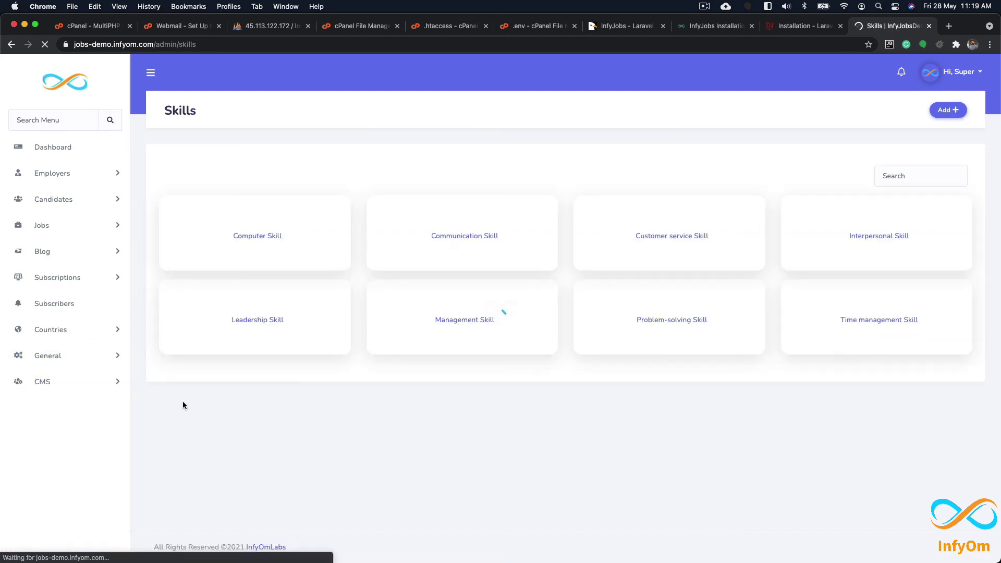
scroll(110, 413, "down", 2)
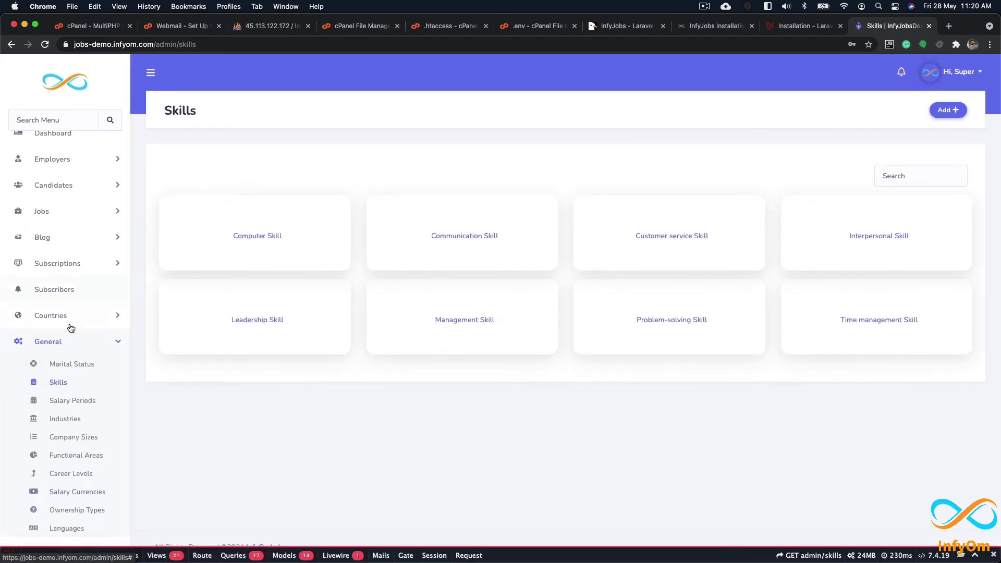
scroll(69, 341, "up", 2)
left_click(62, 355)
left_click(49, 382)
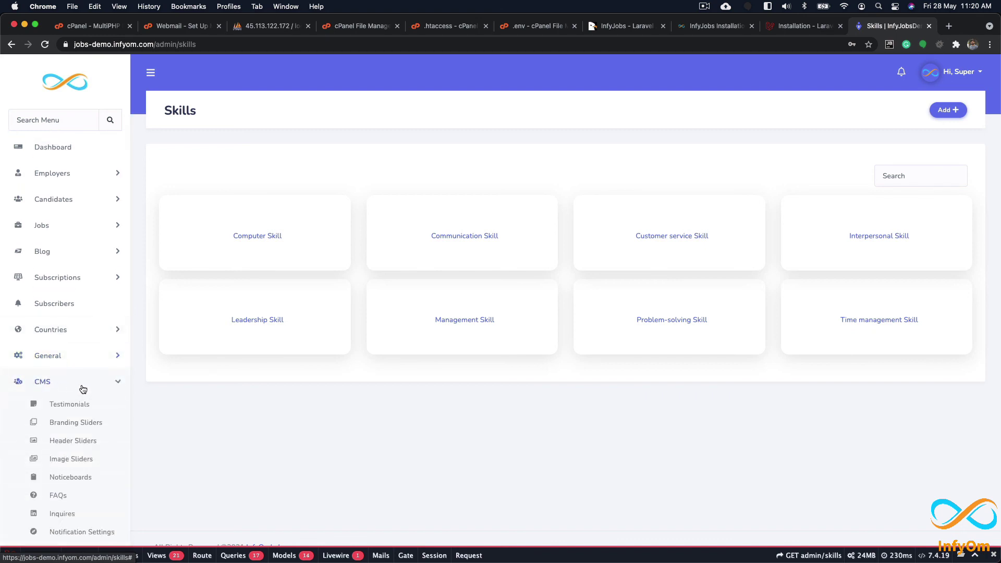
scroll(79, 470, "down", 3)
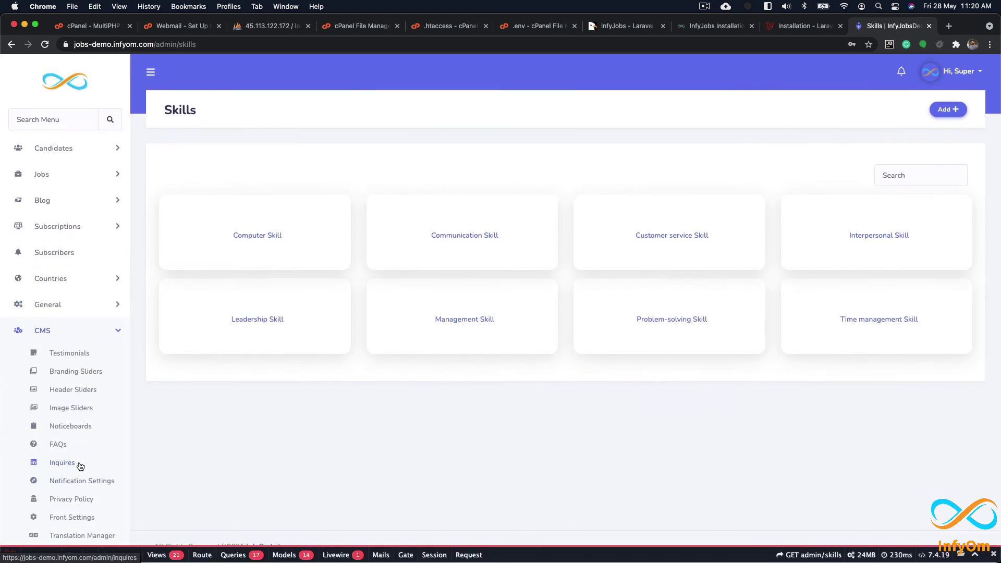
left_click(66, 518)
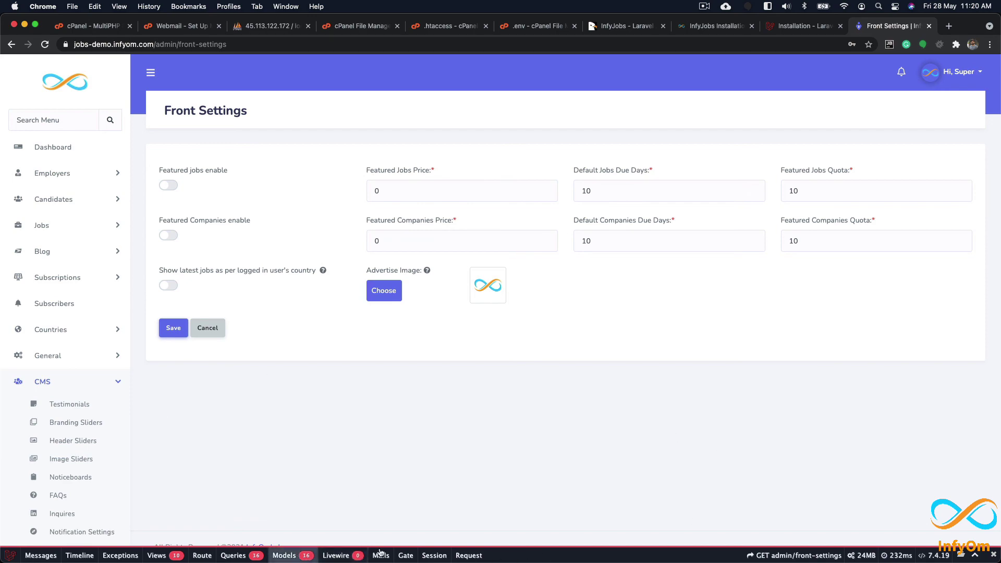
Step: In the .env file, set APP_DEBUG=false and APP_ENV=production, and save the changes
left_click(532, 25)
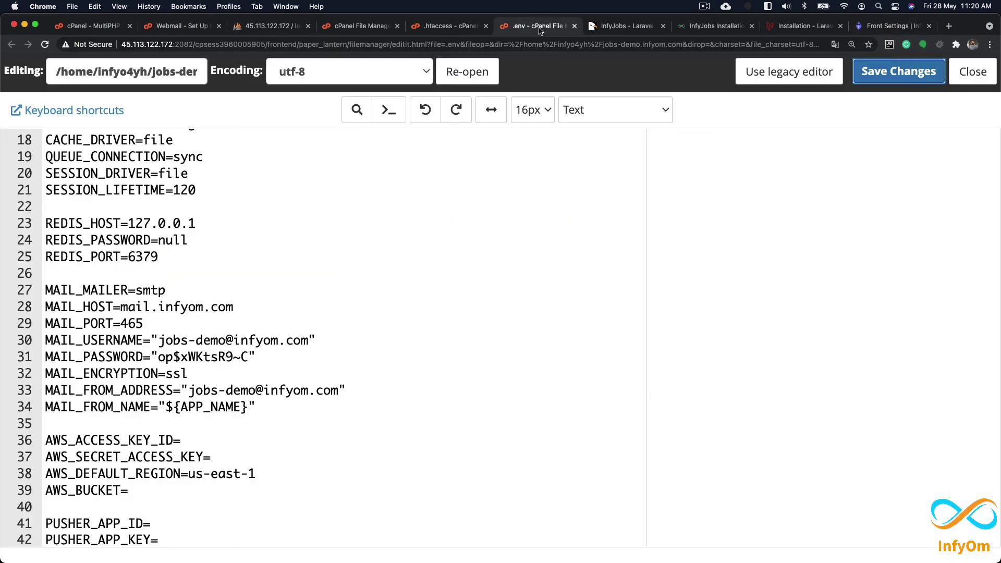
scroll(136, 178, "up", 5)
double_click(128, 187)
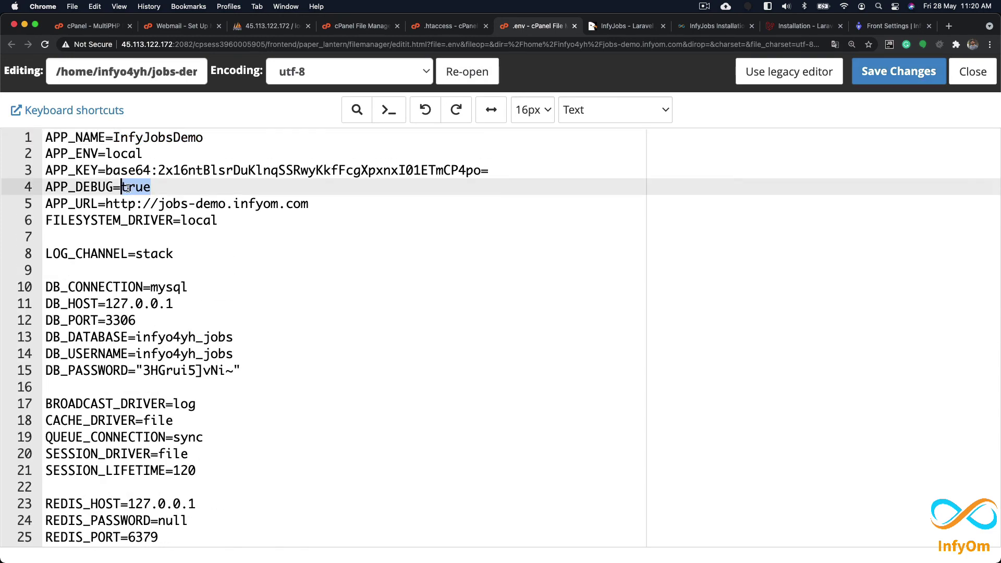
type("false")
key("Up")
key("Up")
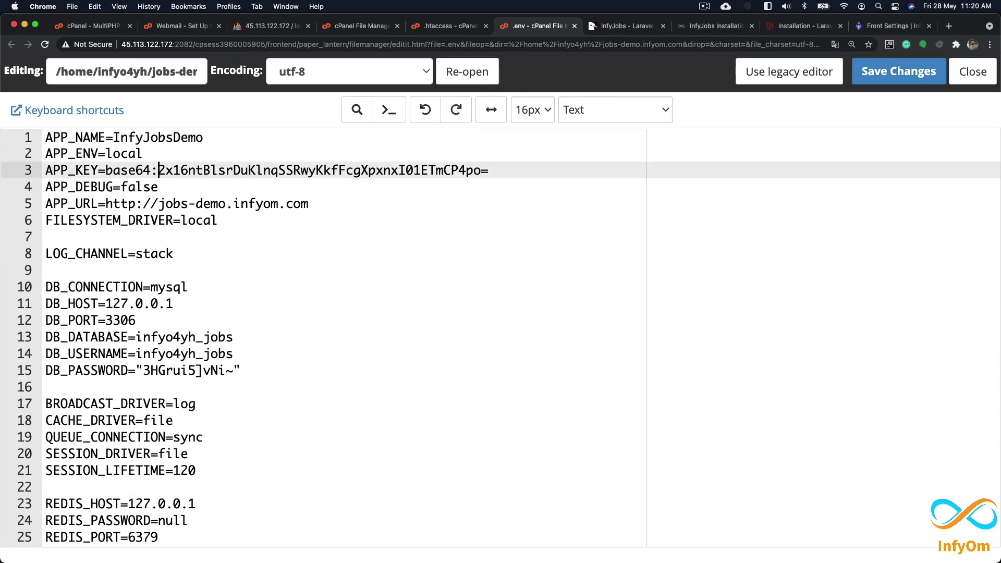
double_click(107, 154)
type("production")
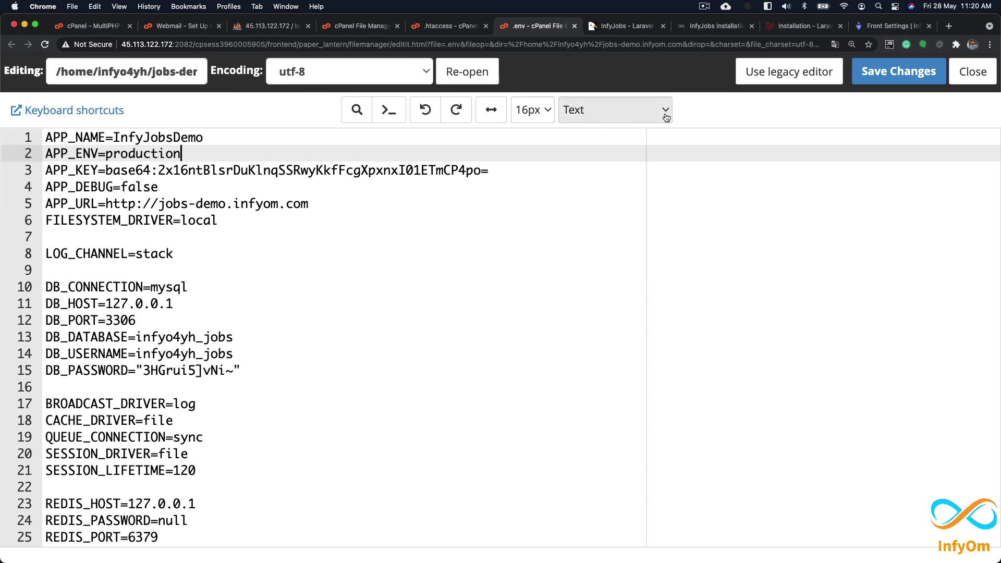
left_click(898, 71)
left_click(896, 31)
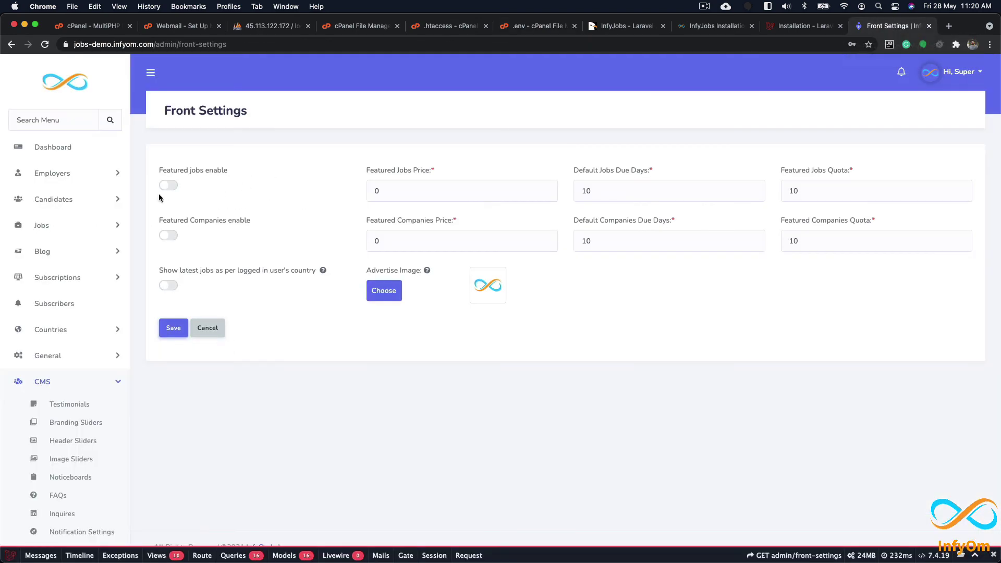
Step: Return to the InfyJobs admin Dashboard, then view the CodeCanyon InfyJobs page's Support section
left_click(50, 148)
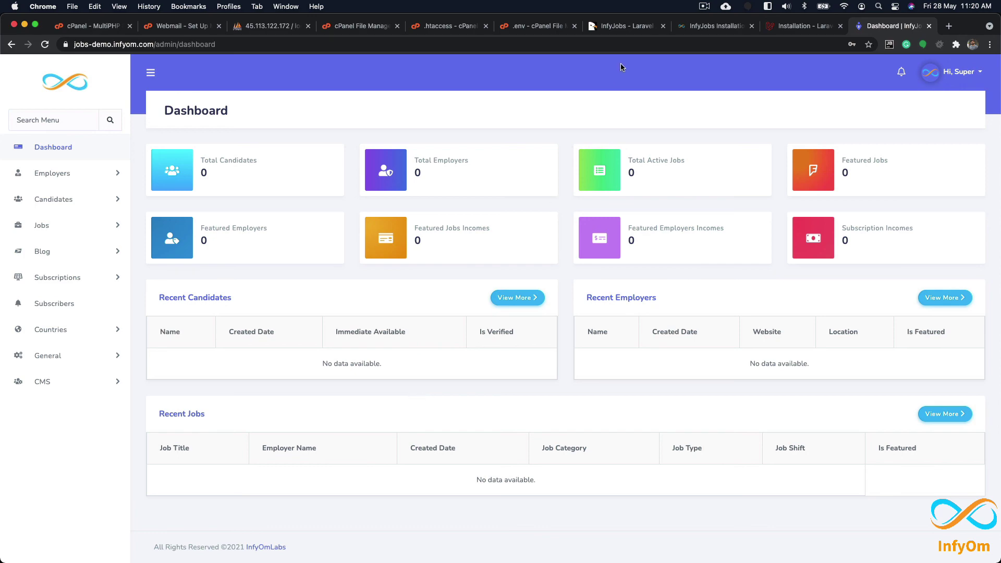
left_click(620, 26)
scroll(377, 405, "down", 15)
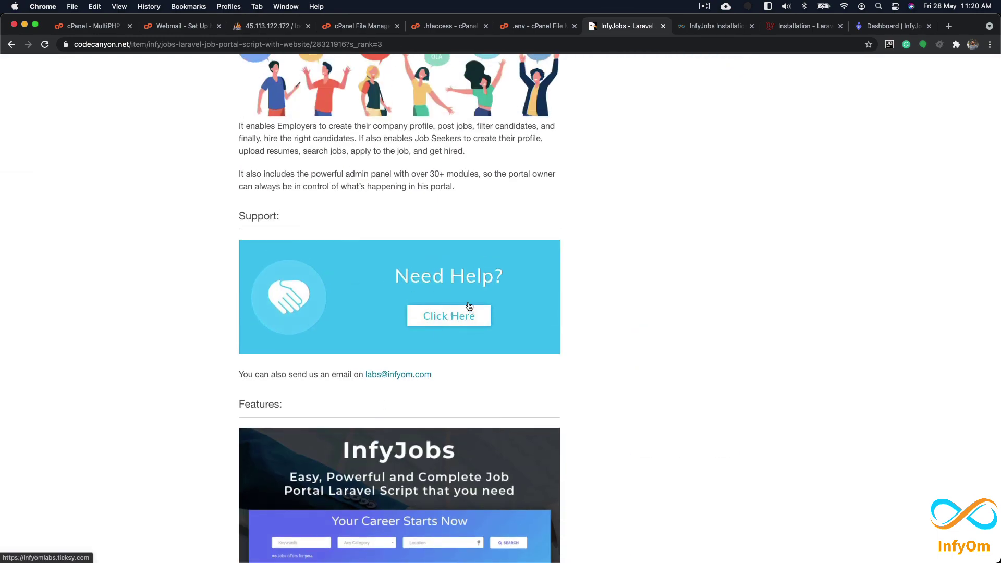
scroll(463, 339, "down", 15)
scroll(461, 339, "up", 10)
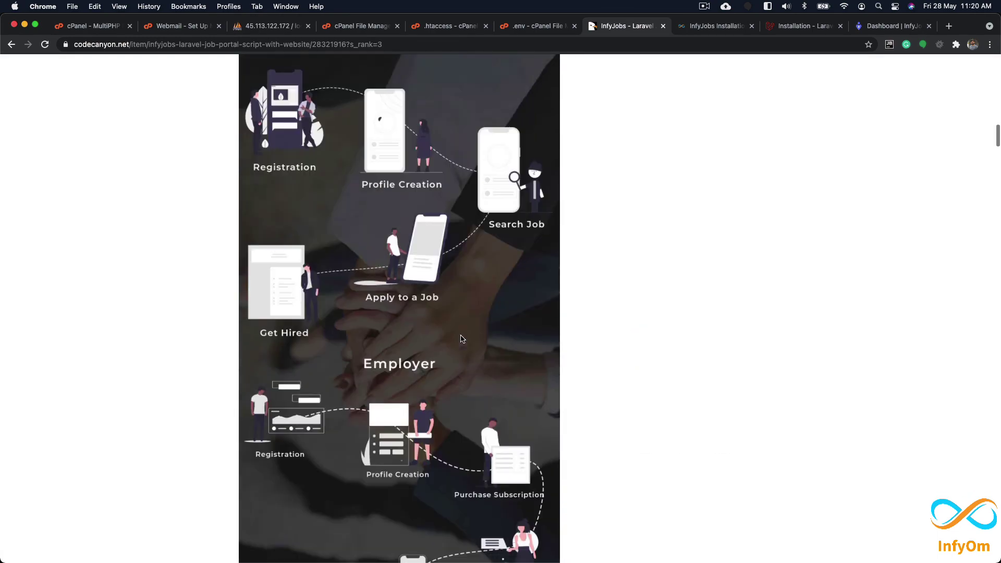
scroll(461, 335, "up", 2)
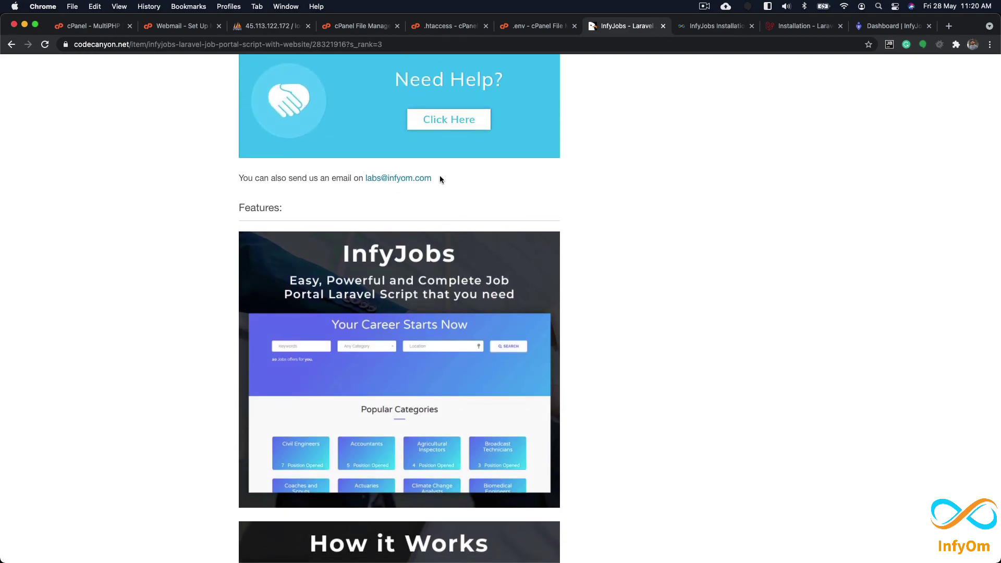
left_click_drag(439, 176, 372, 177)
scroll(683, 211, "up", 15)
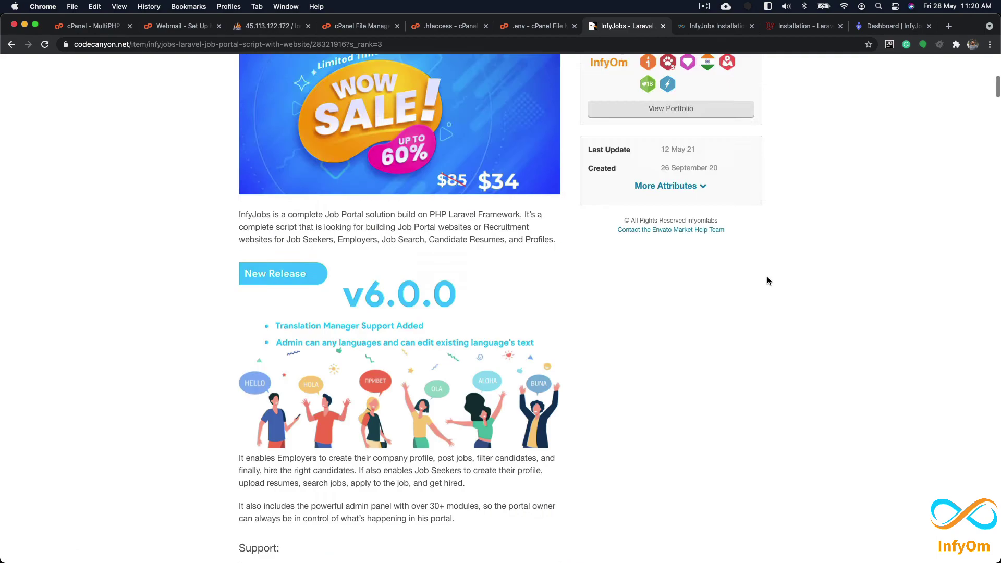
scroll(664, 385, "down", 5)
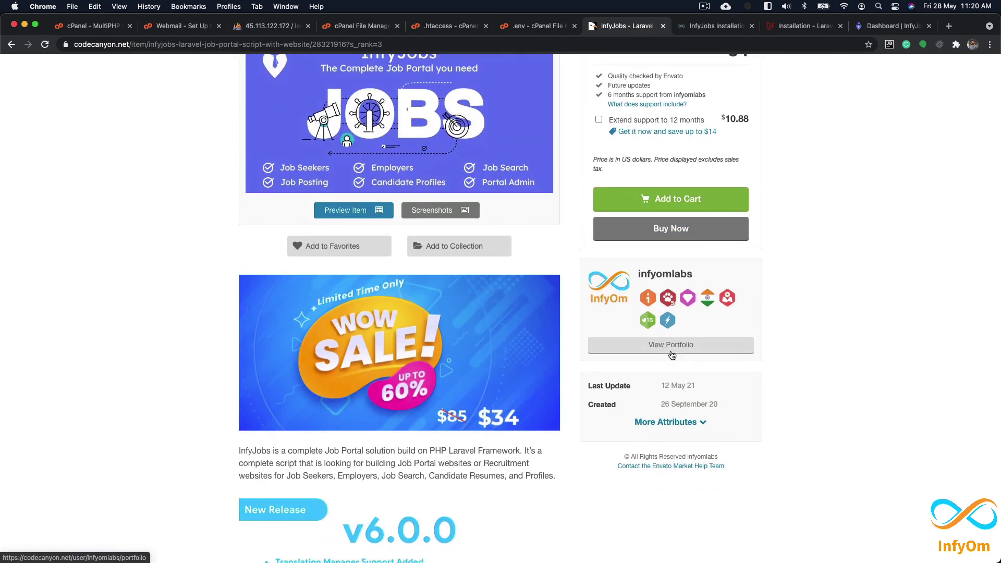
left_click(671, 348)
scroll(197, 361, "down", 3)
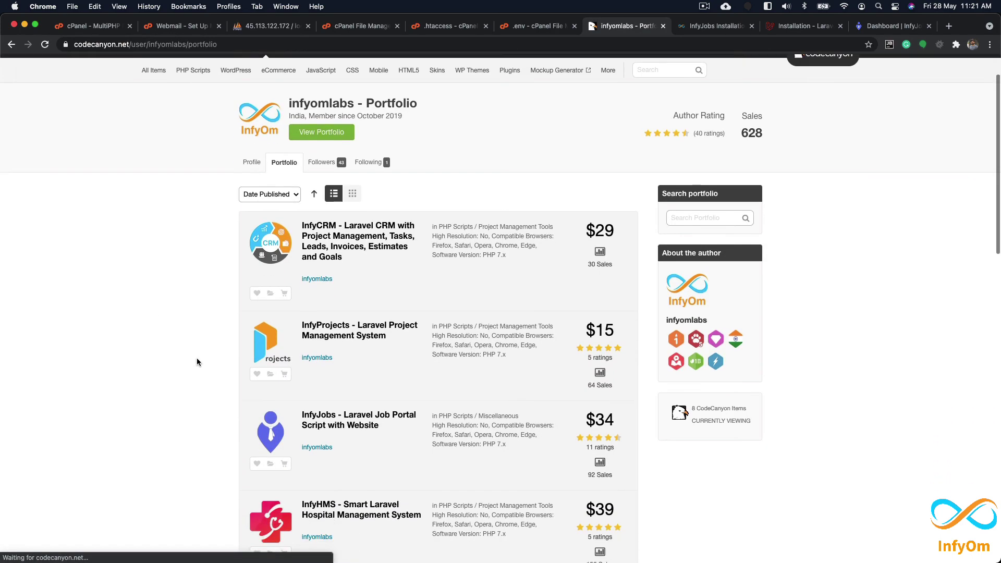
scroll(197, 361, "down", 2)
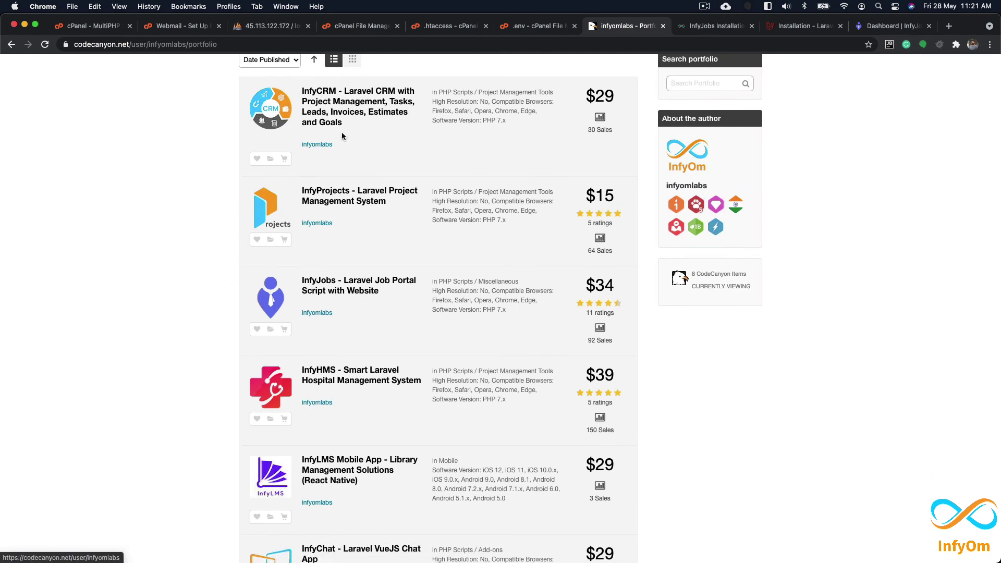
scroll(103, 314, "down", 5)
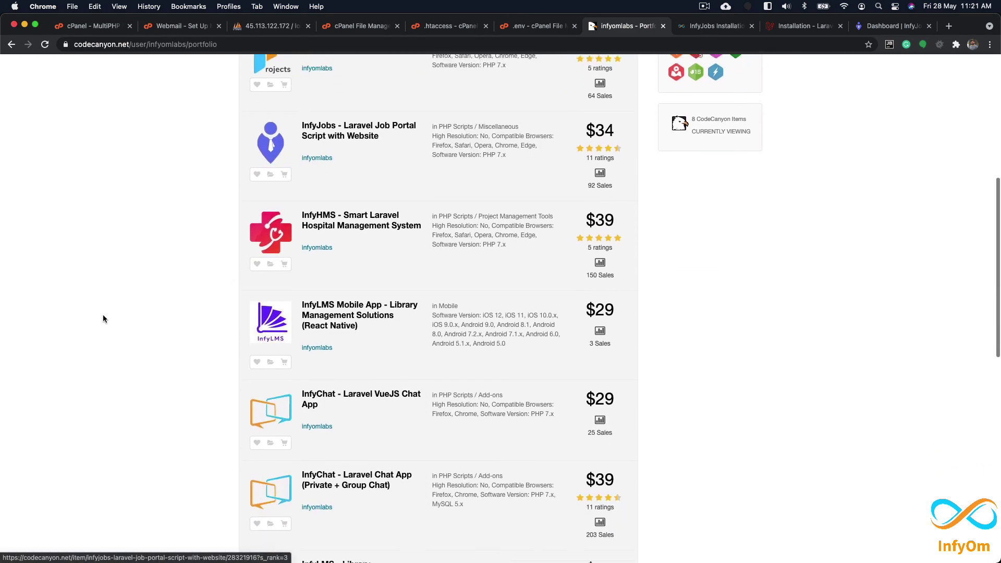
scroll(105, 314, "down", 2)
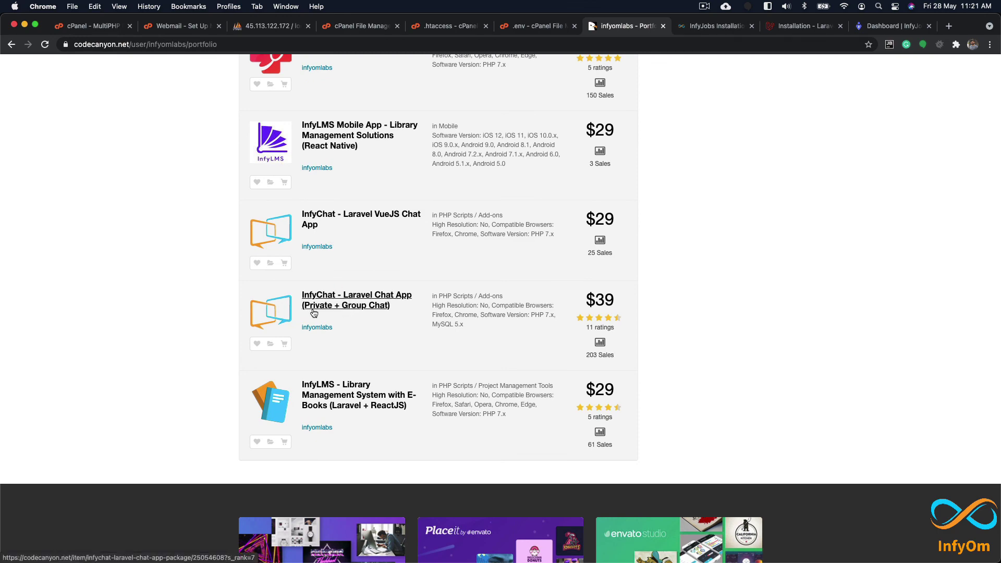
scroll(245, 297, "up", 10)
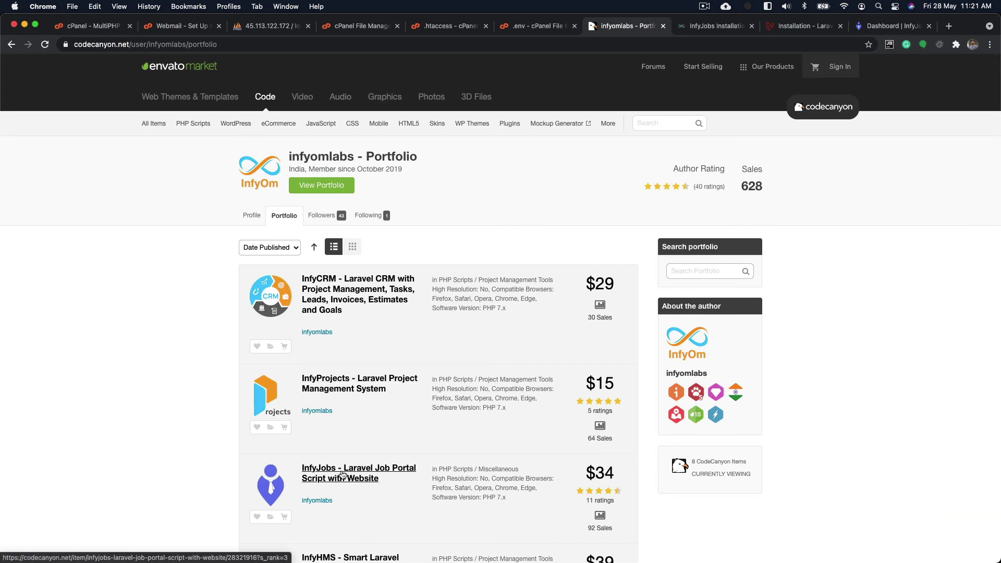
left_click(352, 151)
key("super+bracketleft")
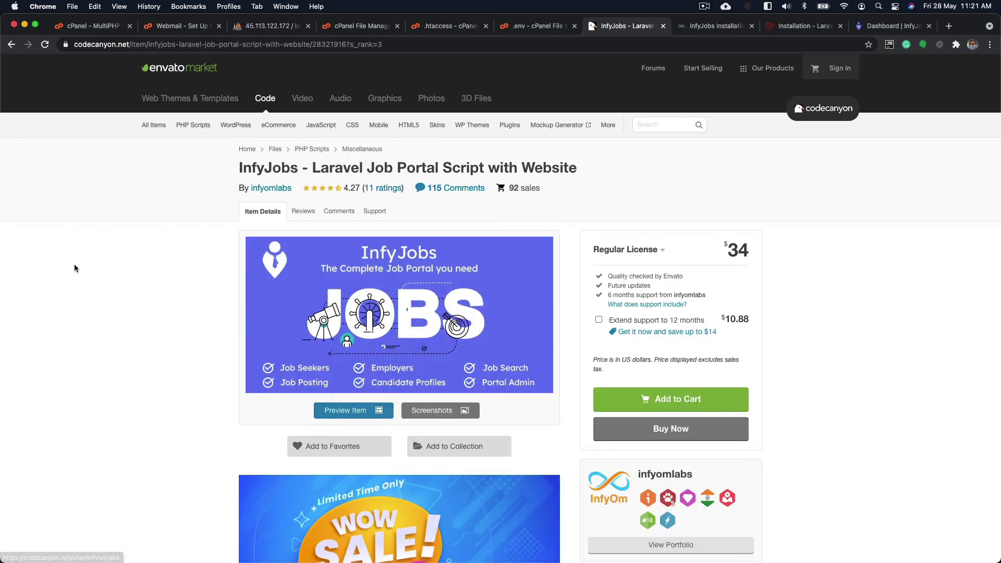